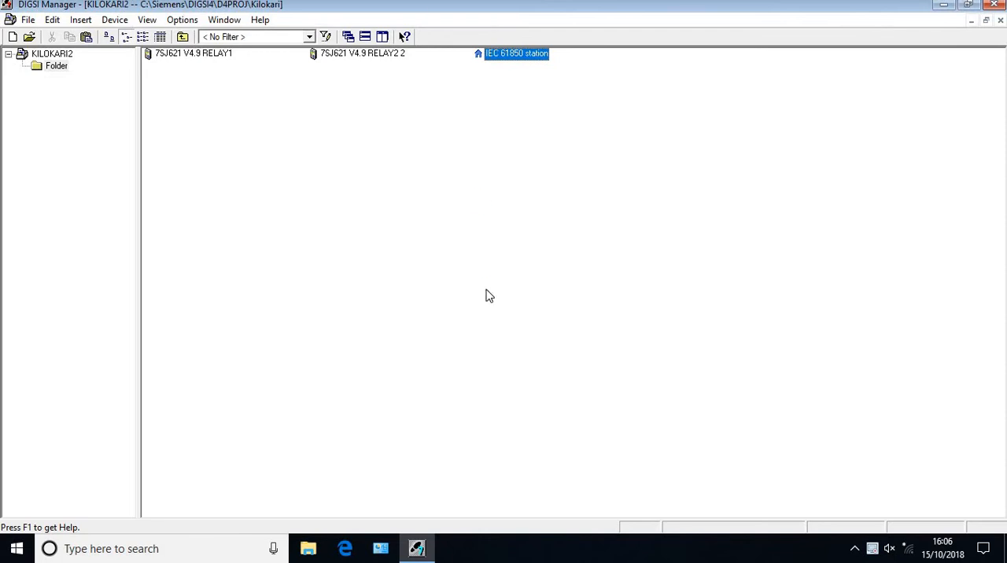
Create the IEC 61850 station description TESTGOOSE in the test_scd folder, open it in the system configurator and close the configurator
{"action": "left_click", "coordinate": [417, 333]}
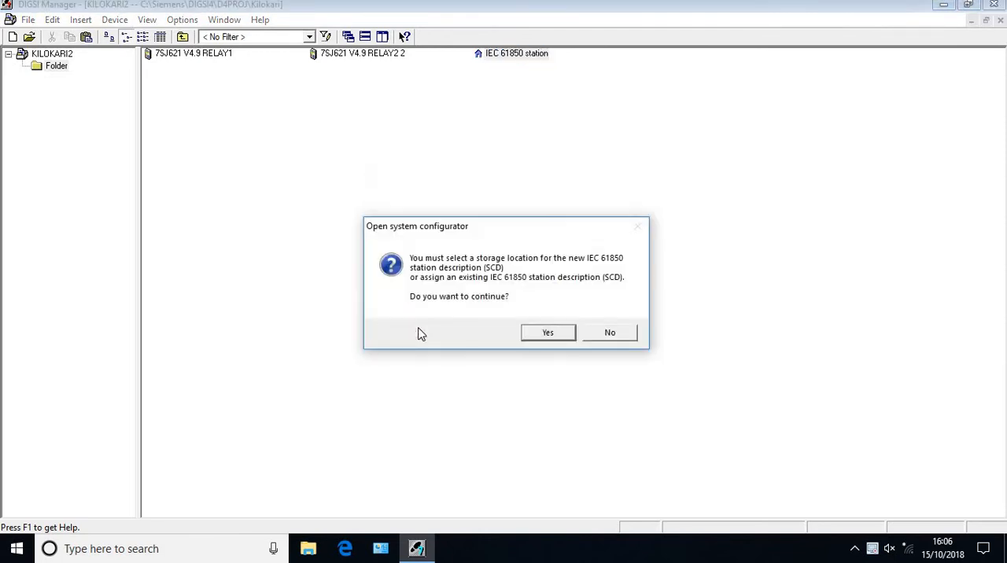
{"action": "left_click", "coordinate": [536, 338]}
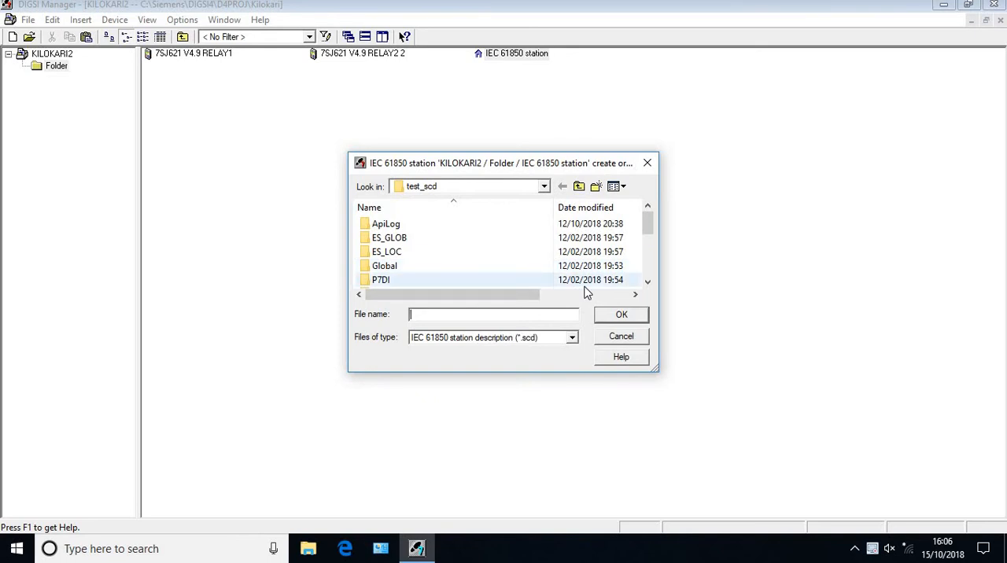
{"action": "type", "text": "TEST"}
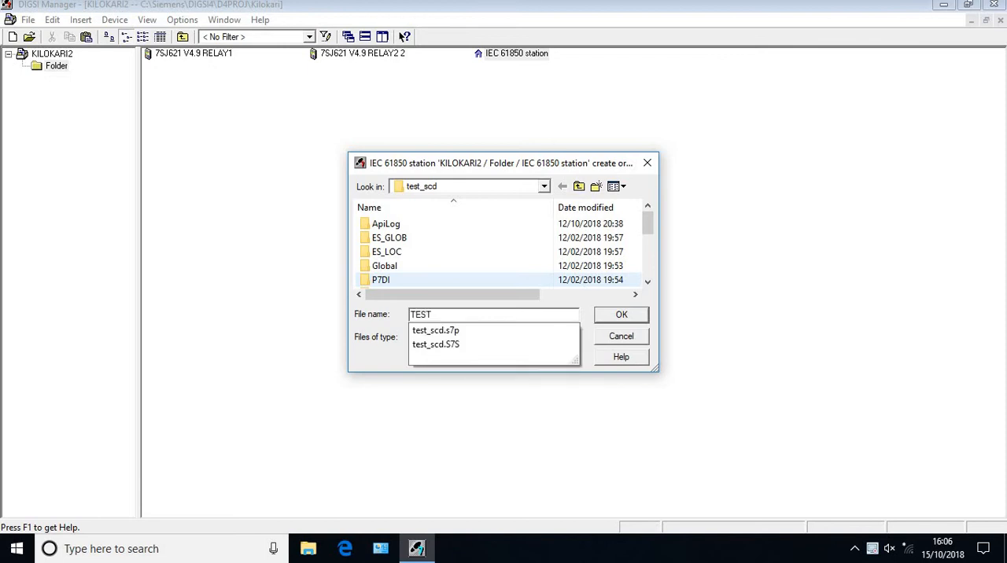
{"action": "type", "text": "GOOSE"}
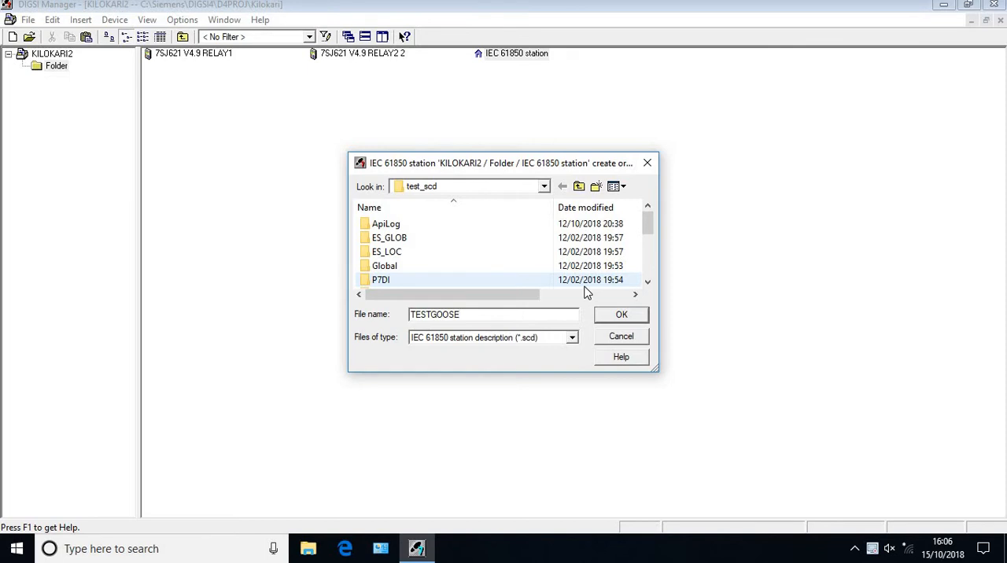
{"action": "key", "text": "Return"}
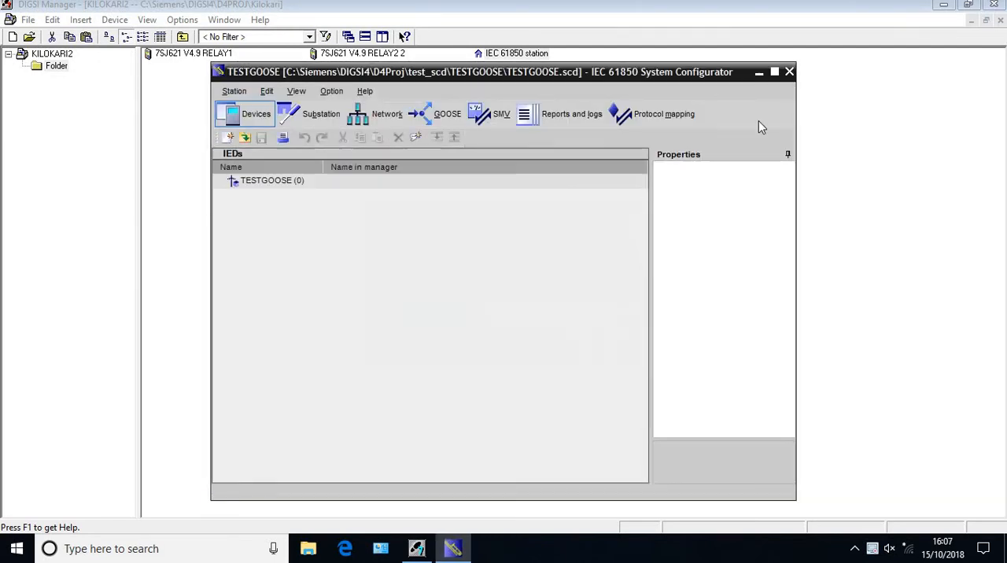
{"action": "left_click", "coordinate": [790, 72]}
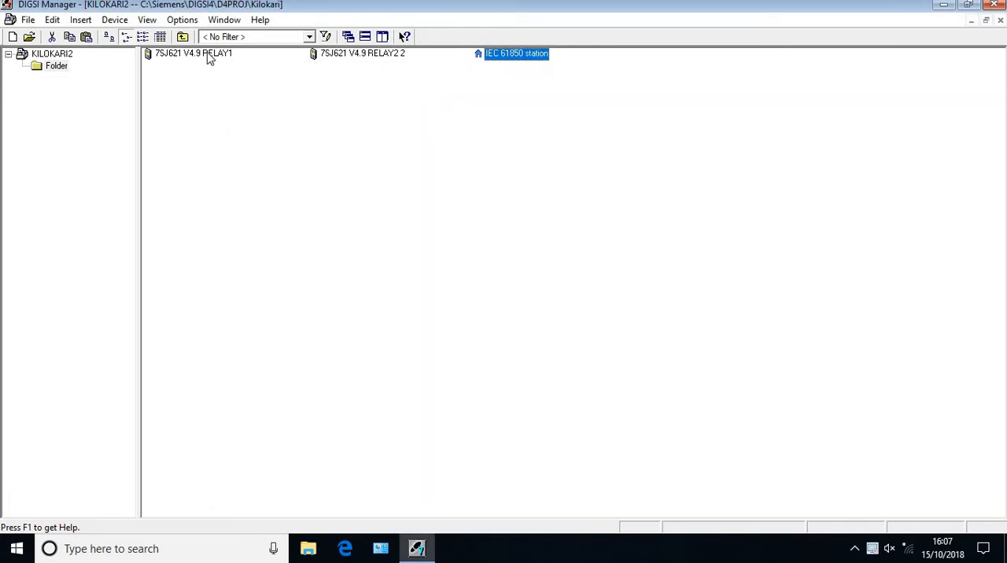
Open the communication parameters in the object properties of the 7SJ621 V4.9 RELAY1 device
{"action": "left_click", "coordinate": [206, 54]}
{"action": "right_click", "coordinate": [209, 58]}
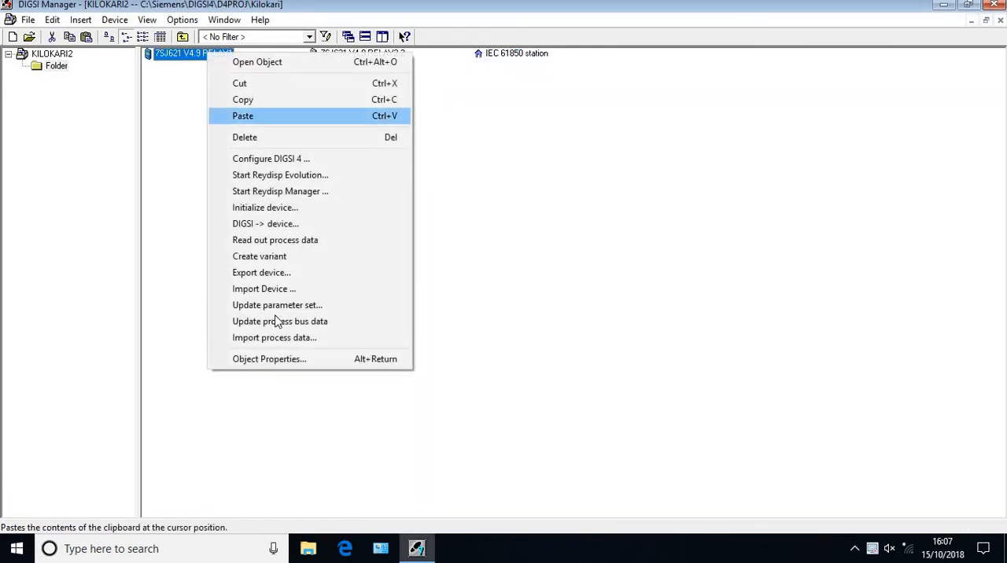
{"action": "left_click", "coordinate": [298, 359]}
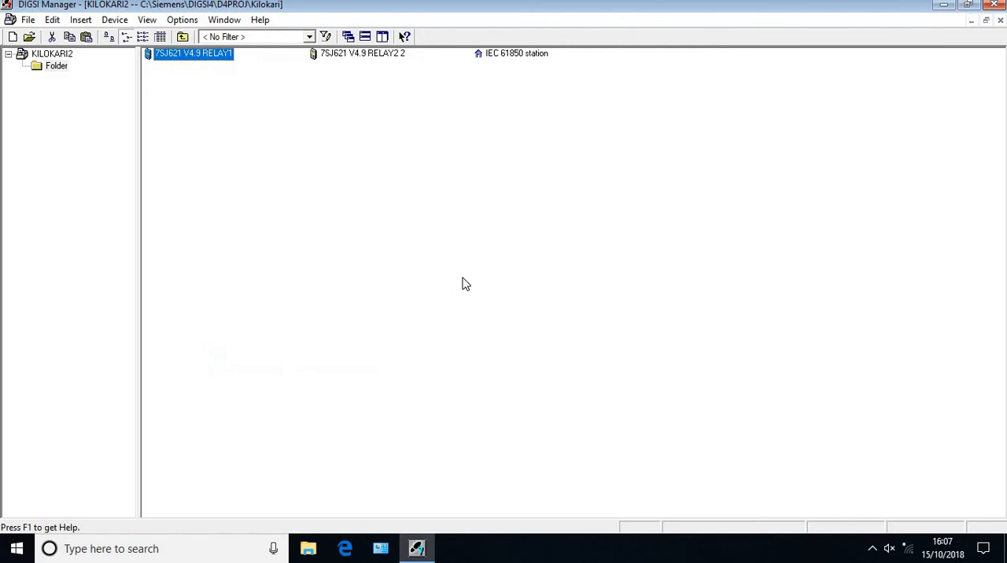
{"action": "left_click", "coordinate": [594, 133]}
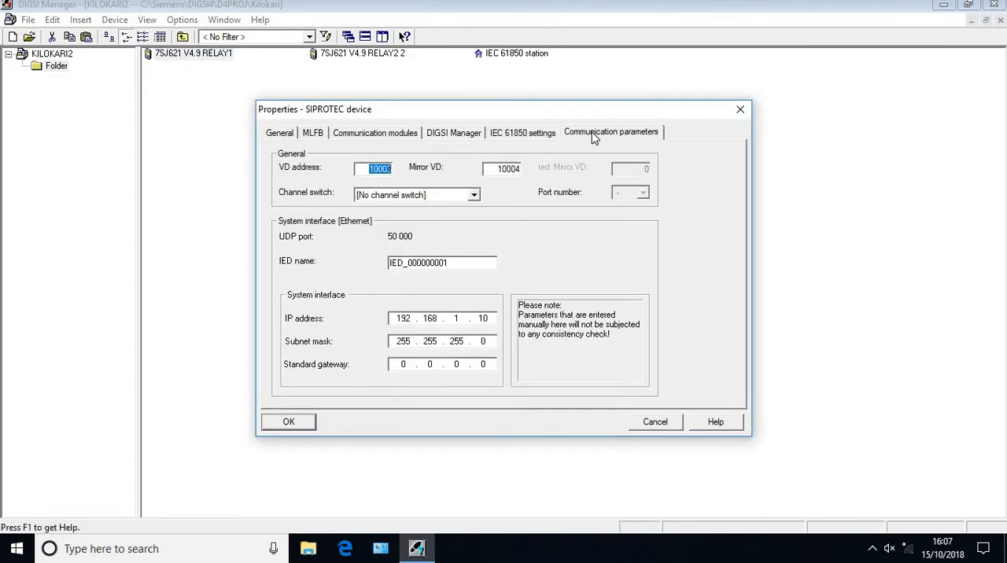
Try to replace RELAY1's default IED name with 7SJ61R1
{"action": "left_click", "coordinate": [459, 266]}
{"action": "key", "text": "BackSpace"}
{"action": "key", "text": "BackSpace"}
{"action": "key", "text": "BackSpace"}
{"action": "key", "text": "BackSpace"}
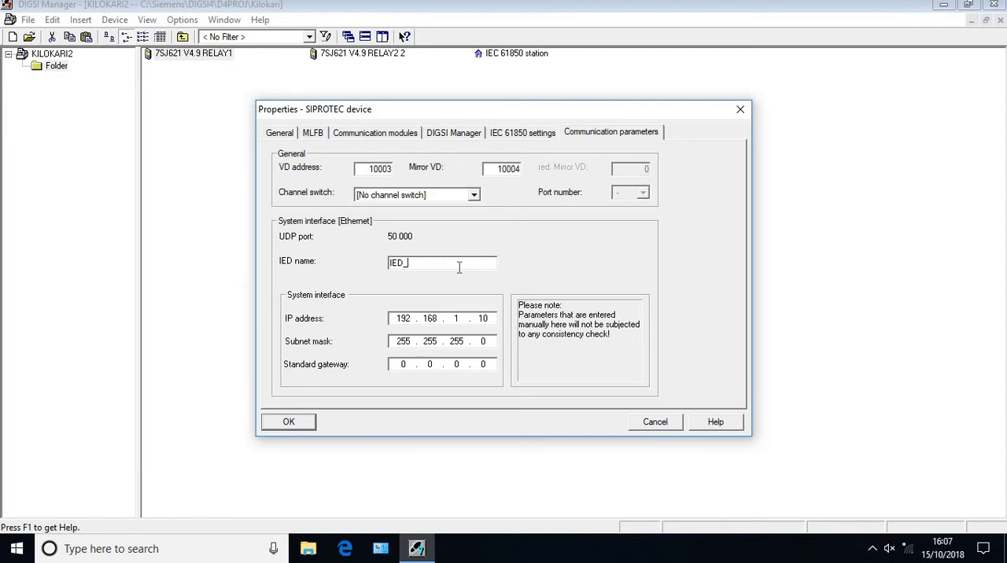
{"action": "key", "text": "BackSpace"}
{"action": "key", "text": "BackSpace"}
{"action": "key", "text": "BackSpace"}
{"action": "key", "text": "BackSpace"}
{"action": "key", "text": "Return"}
{"action": "type", "text": "7"}
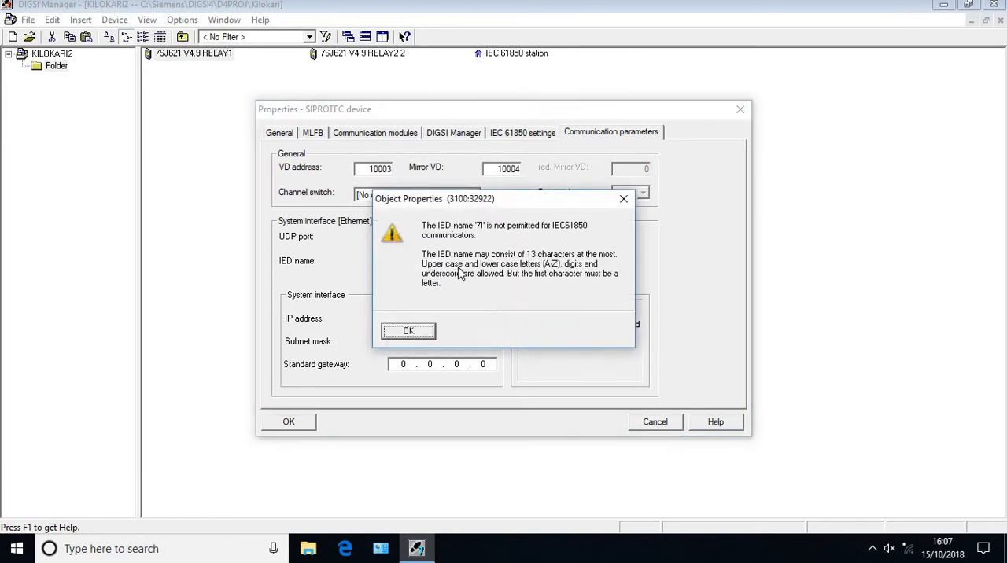
{"action": "key", "text": "Return"}
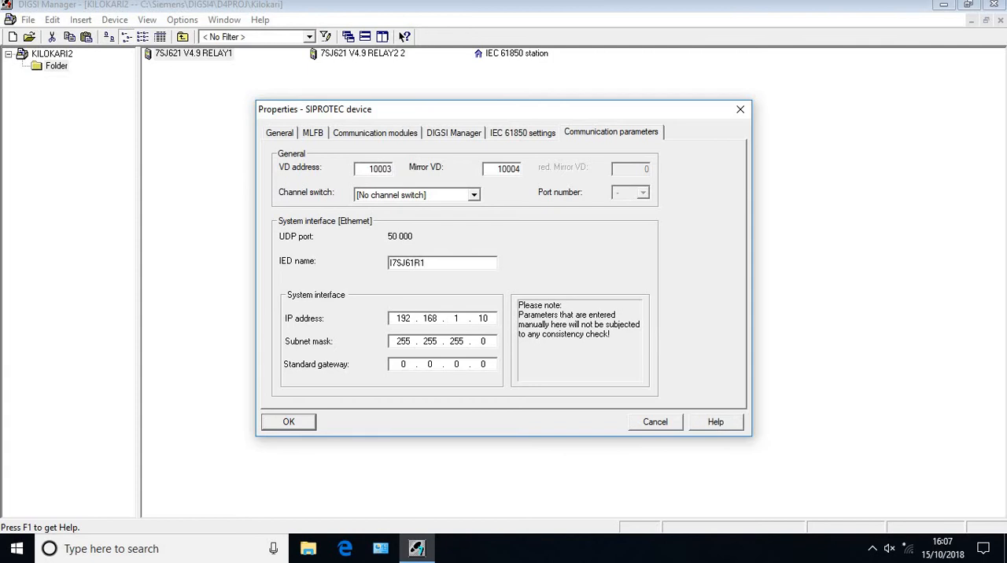
{"action": "key", "text": "BackSpace"}
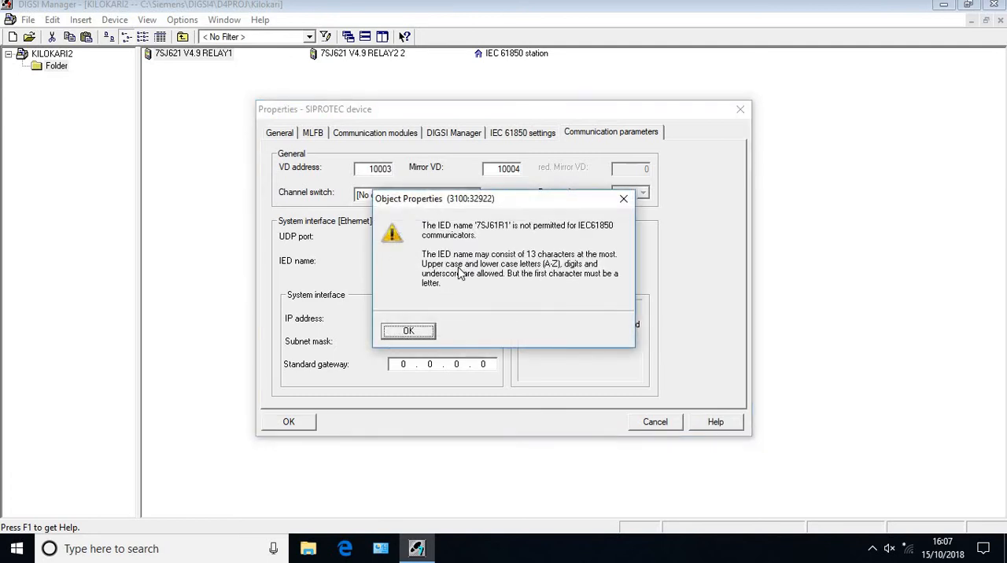
{"action": "key", "text": "Return"}
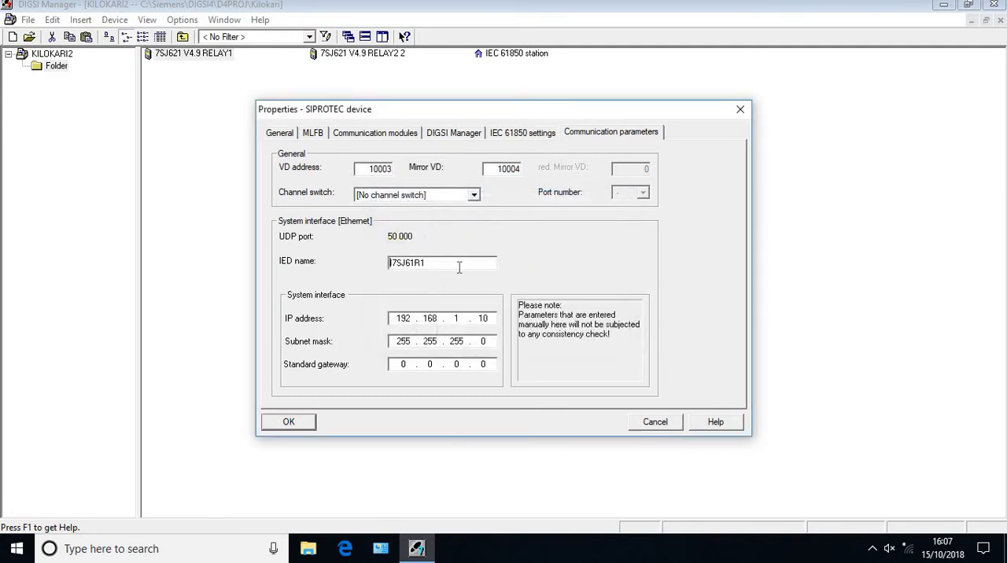
{"action": "key", "text": "BackSpace"}
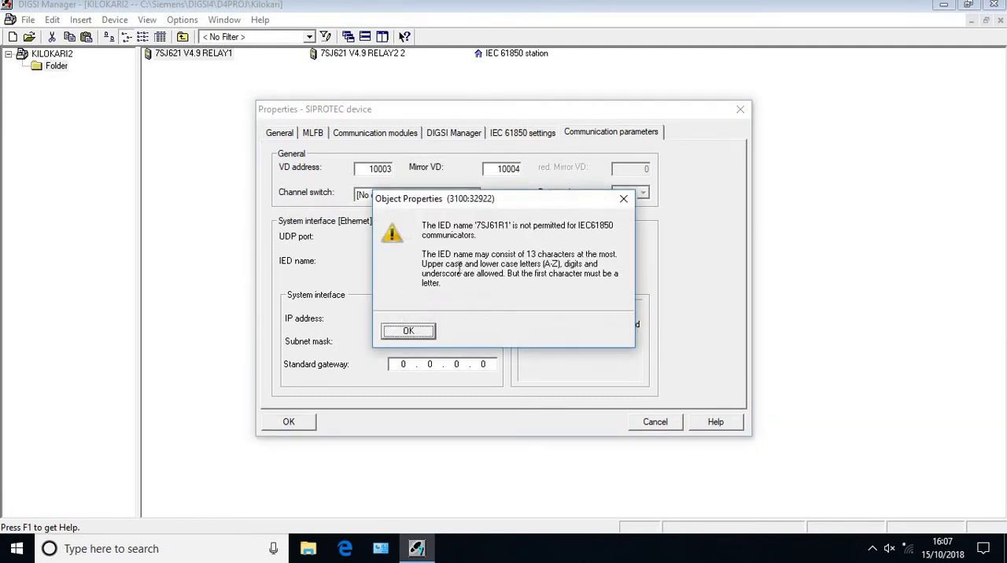
{"action": "key", "text": "Return"}
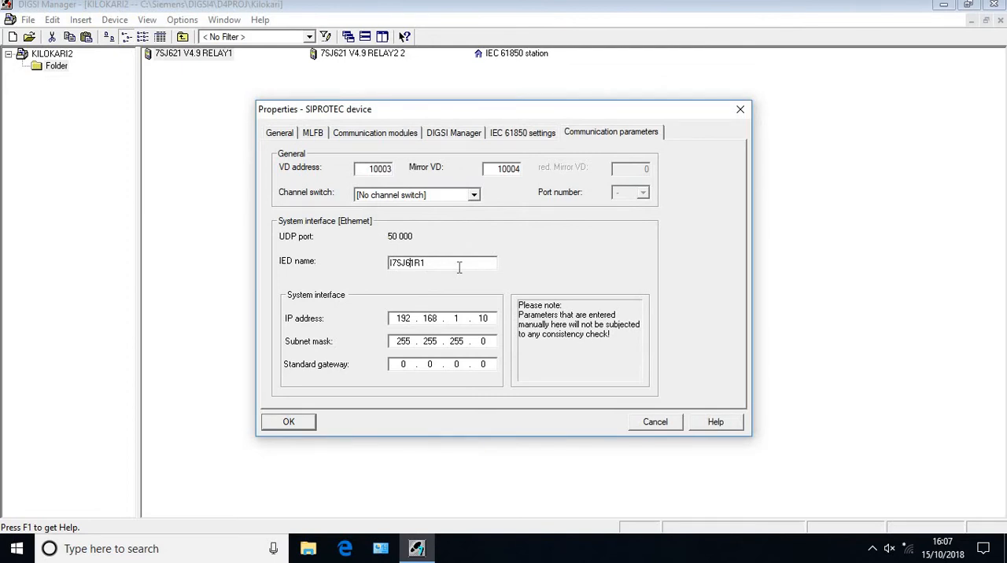
Set RELAY1's IED name to R1 and accept the device properties
{"action": "key", "text": "BackSpace"}
{"action": "key", "text": "BackSpace"}
{"action": "key", "text": "BackSpace"}
{"action": "key", "text": "BackSpace"}
{"action": "key", "text": "BackSpace"}
{"action": "key", "text": "BackSpace"}
{"action": "left_click", "coordinate": [460, 268]}
{"action": "key", "text": "Return"}
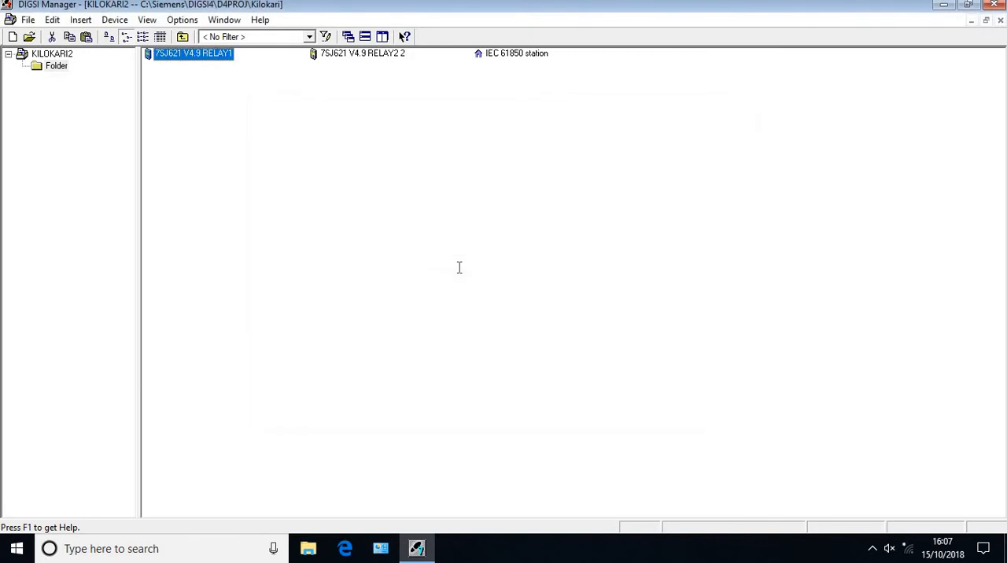
Set the system interface IP address of 7SJ621 V4.9 RELAY1 to 192.168.1.21 in its communication parameters and accept
{"action": "right_click", "coordinate": [201, 58]}
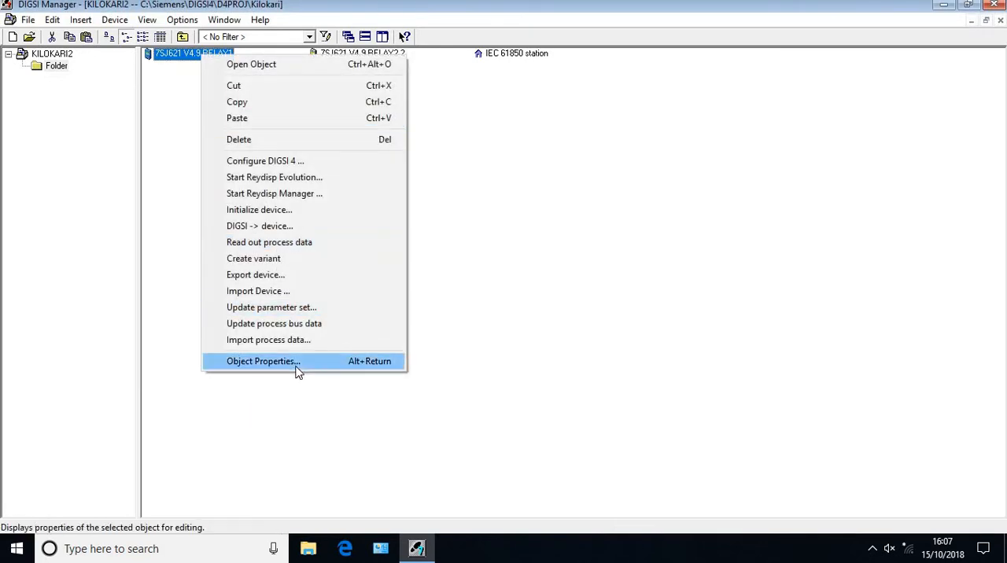
{"action": "left_click", "coordinate": [297, 366]}
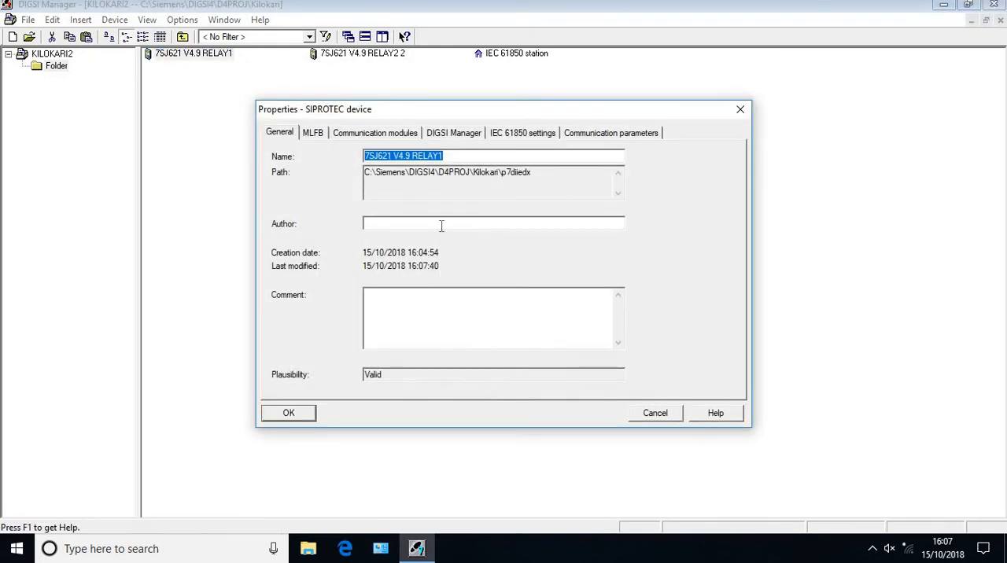
{"action": "left_click", "coordinate": [609, 133]}
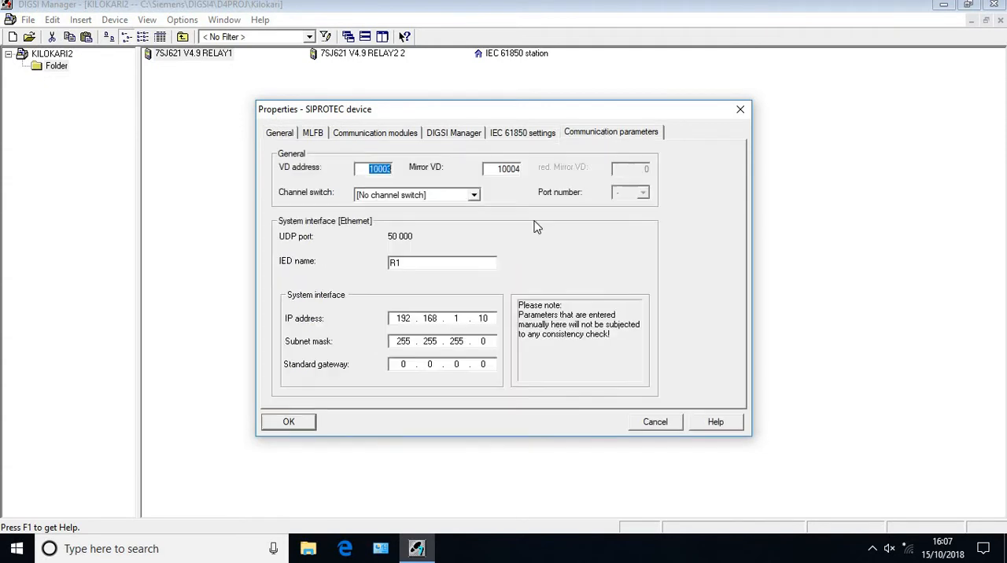
{"action": "double_click", "coordinate": [489, 322]}
{"action": "key", "text": "BackSpace"}
{"action": "left_click", "coordinate": [290, 423]}
Set the IED name of 7SJ621 V4.9 RELAY2 2 to R2 in its communication parameters
{"action": "left_click", "coordinate": [360, 58]}
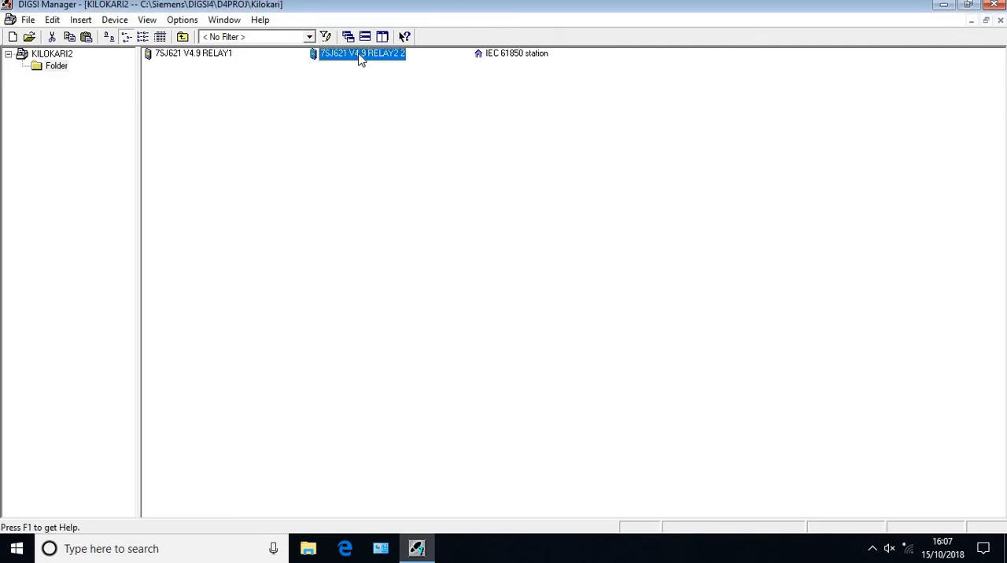
{"action": "right_click", "coordinate": [359, 59]}
{"action": "left_click", "coordinate": [436, 360]}
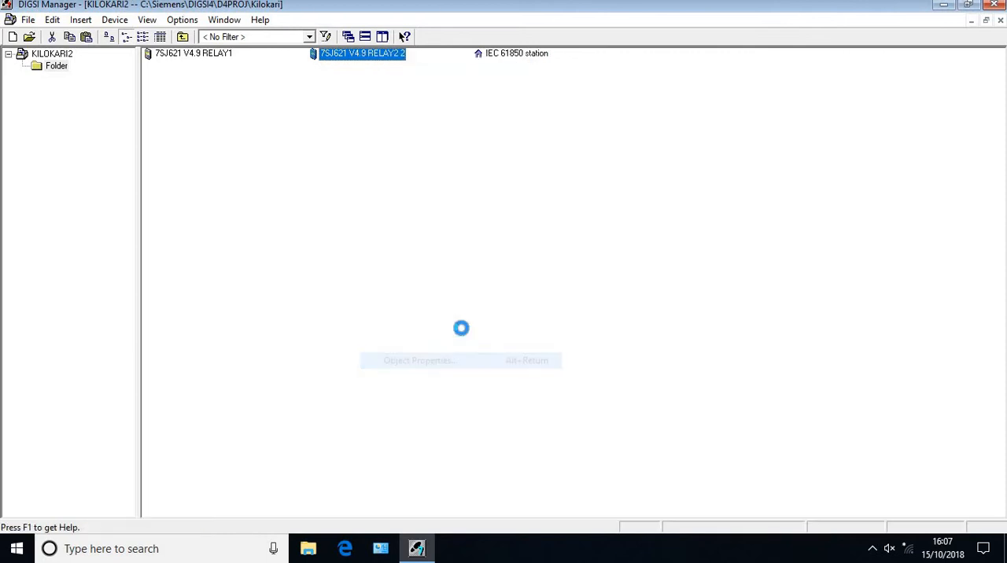
{"action": "left_click", "coordinate": [596, 134]}
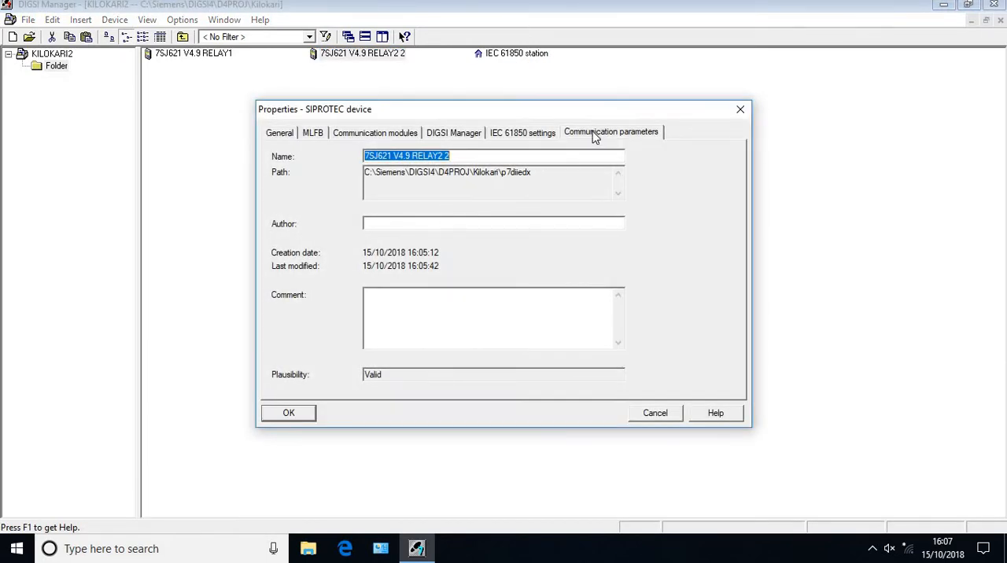
{"action": "left_click", "coordinate": [454, 264]}
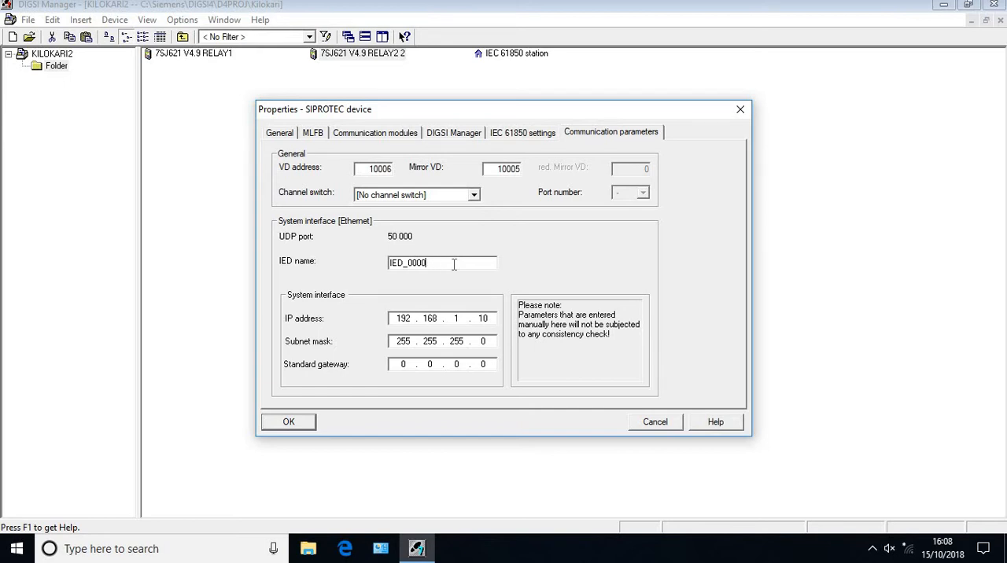
{"action": "key", "text": "BackSpace"}
{"action": "key", "text": "BackSpace"}
{"action": "key", "text": "BackSpace"}
{"action": "key", "text": "BackSpace"}
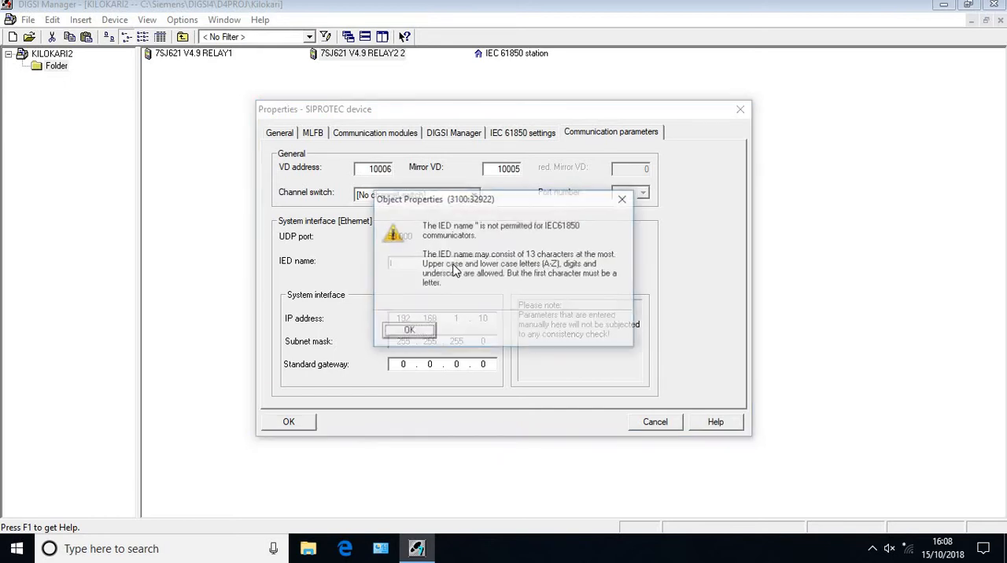
{"action": "key", "text": "Return"}
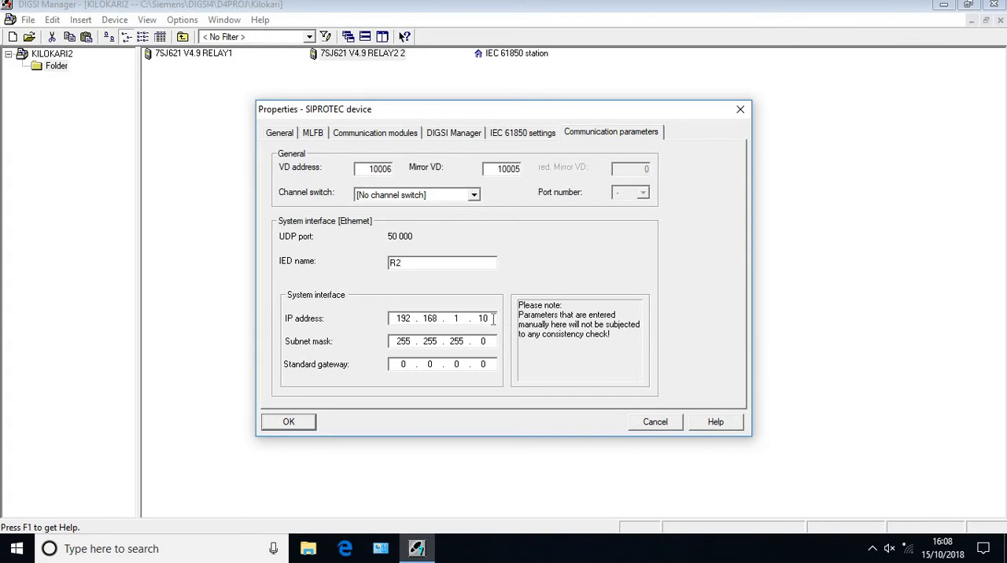
Set RELAY2's system interface IP address to 192.168.1.20 and accept the device properties
{"action": "key", "text": "BackSpace"}
{"action": "key", "text": "BackSpace"}
{"action": "type", "text": "20"}
{"action": "key", "text": "Return"}
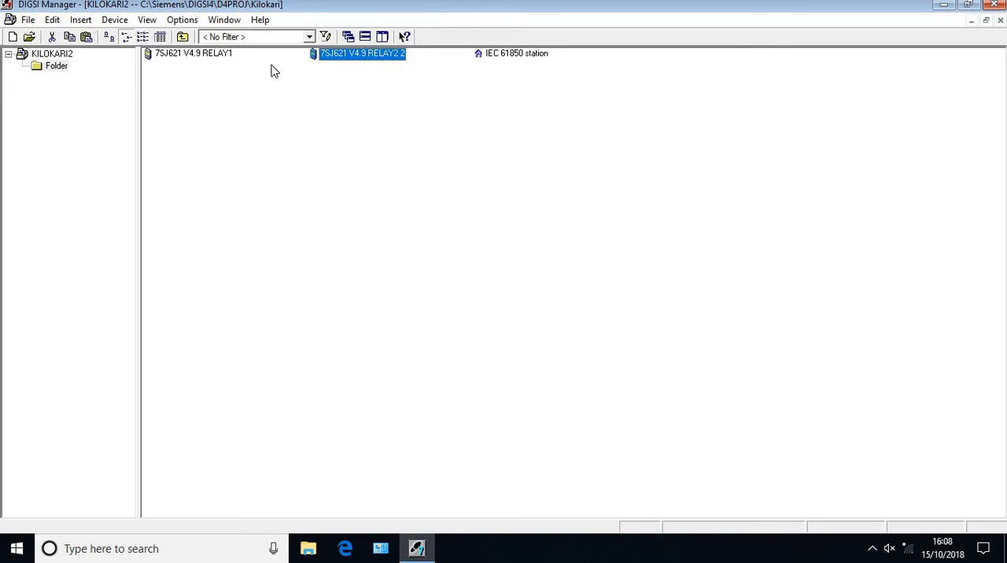
Open the 7SJ621 V4.9 RELAY2 2 device with the Offline connection type and dismiss the report
{"action": "double_click", "coordinate": [221, 58]}
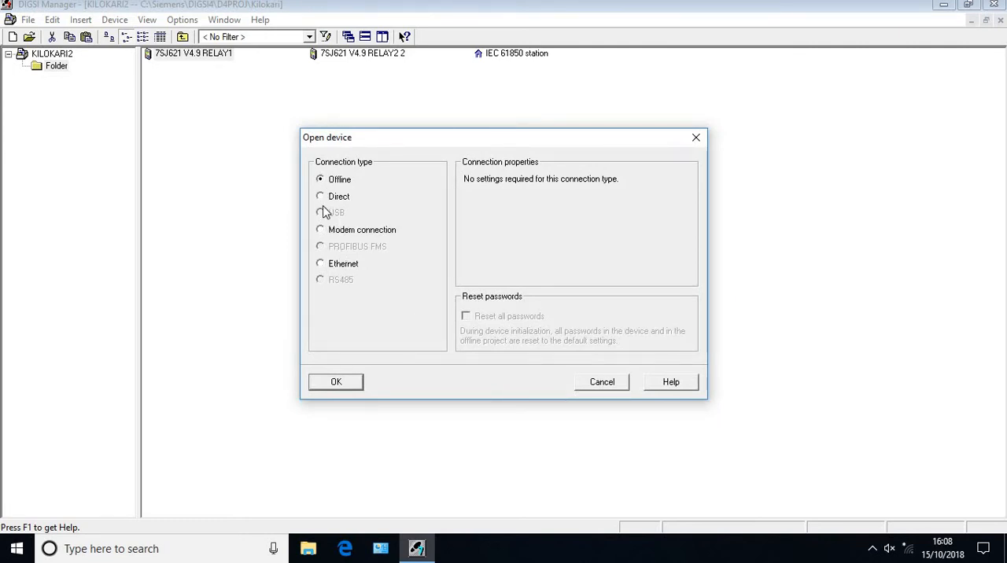
{"action": "left_click", "coordinate": [602, 382]}
{"action": "double_click", "coordinate": [337, 53]}
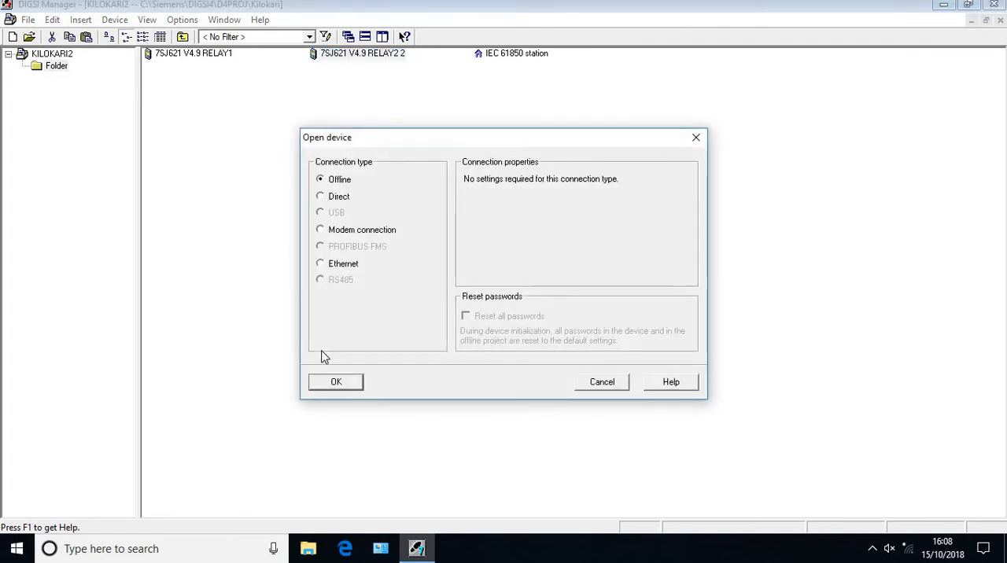
{"action": "left_click", "coordinate": [335, 383]}
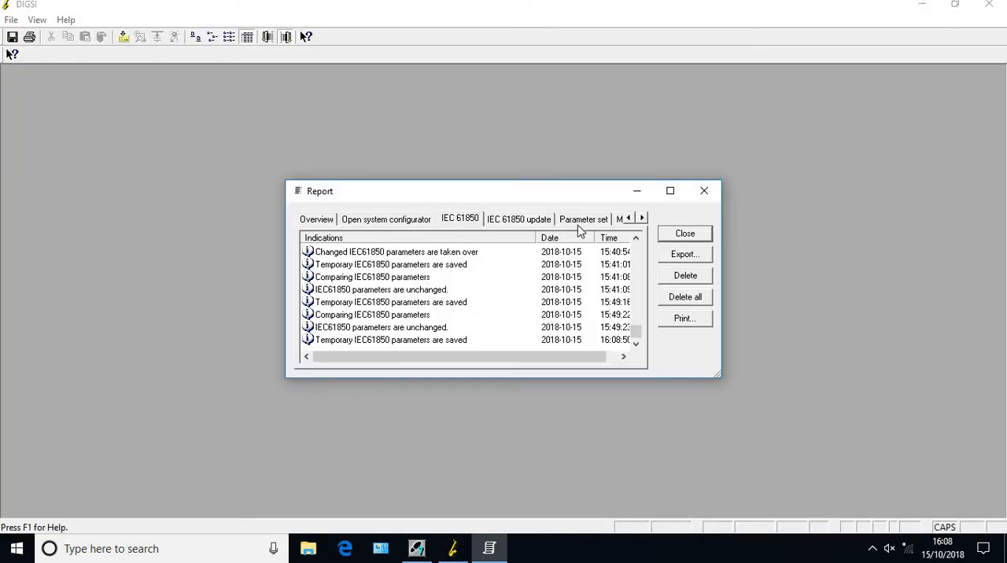
{"action": "left_click", "coordinate": [669, 237]}
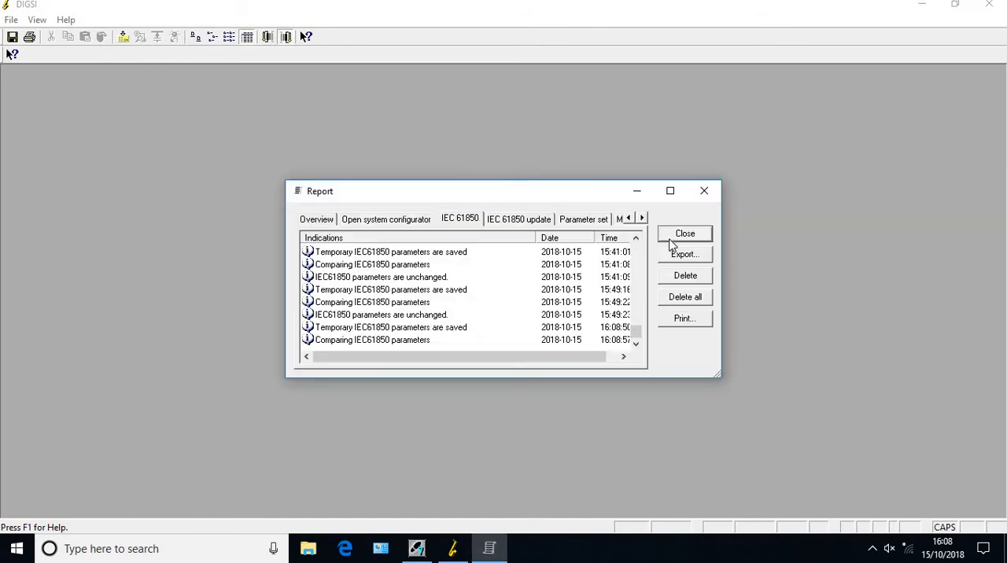
{"action": "left_click", "coordinate": [670, 242]}
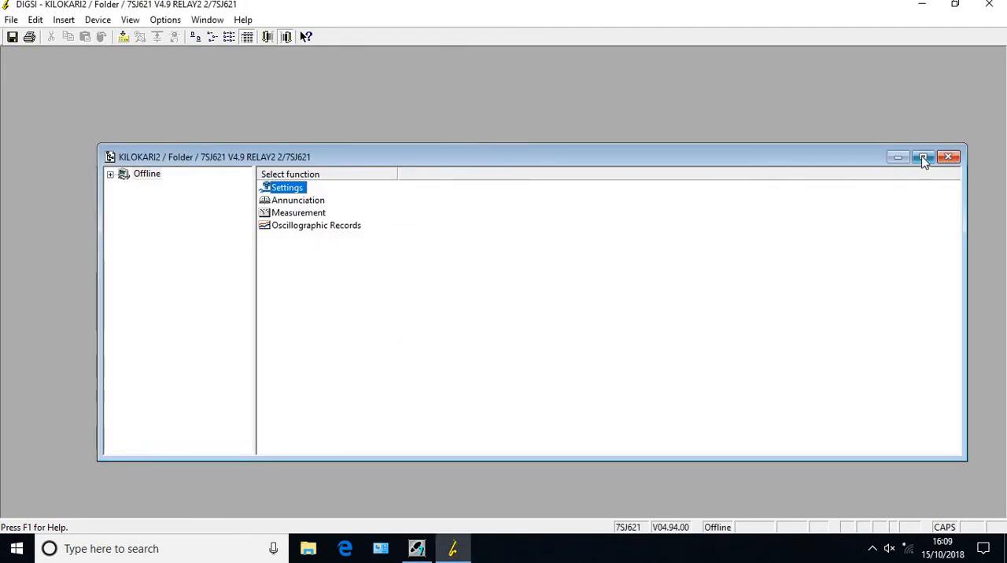
Maximize the RELAY2 device window and open the Masking I/O configuration matrix from its settings
{"action": "left_click", "coordinate": [923, 156]}
{"action": "double_click", "coordinate": [176, 69]}
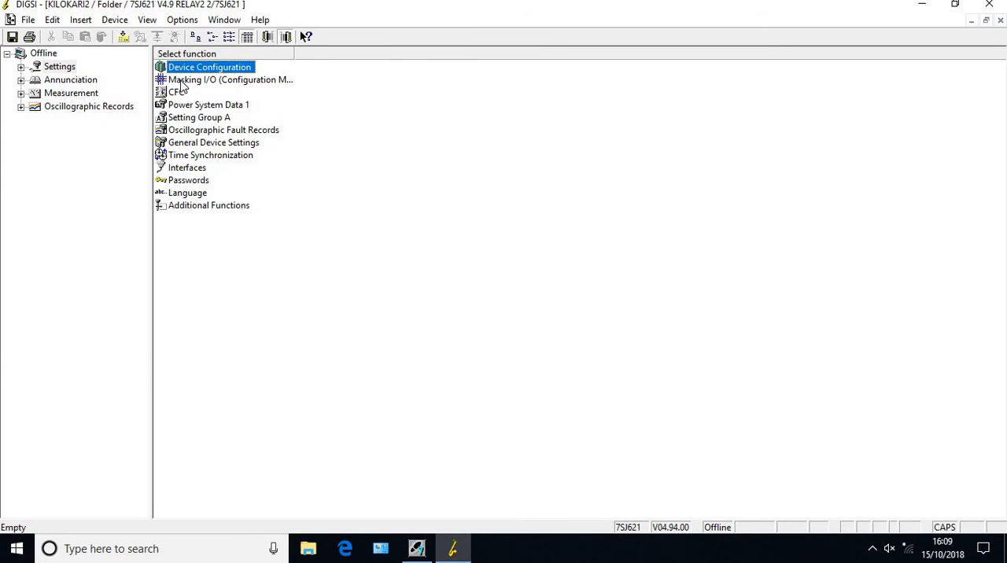
{"action": "double_click", "coordinate": [181, 82]}
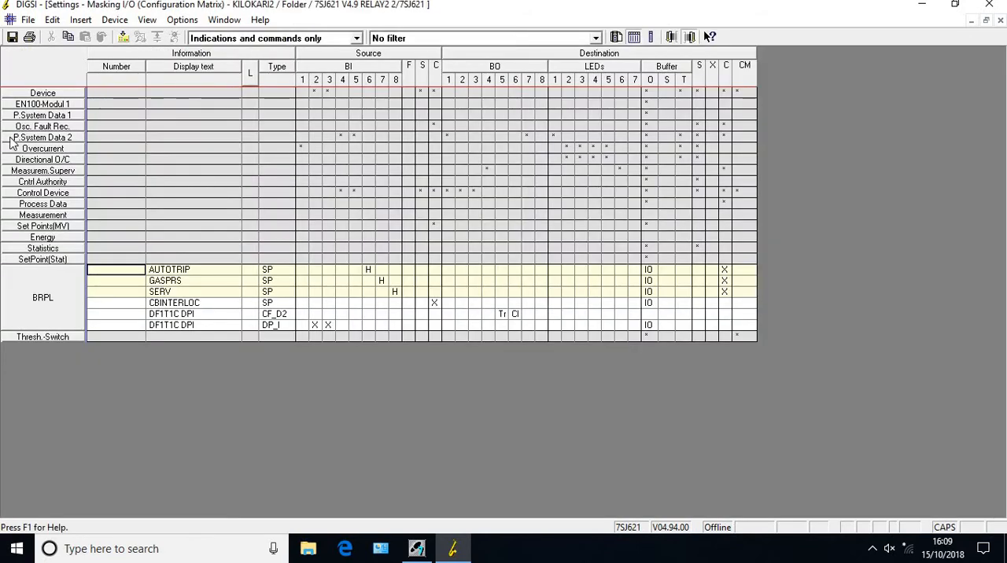
Delete the BRPL group together with all the information allocated to it
{"action": "right_click", "coordinate": [48, 119]}
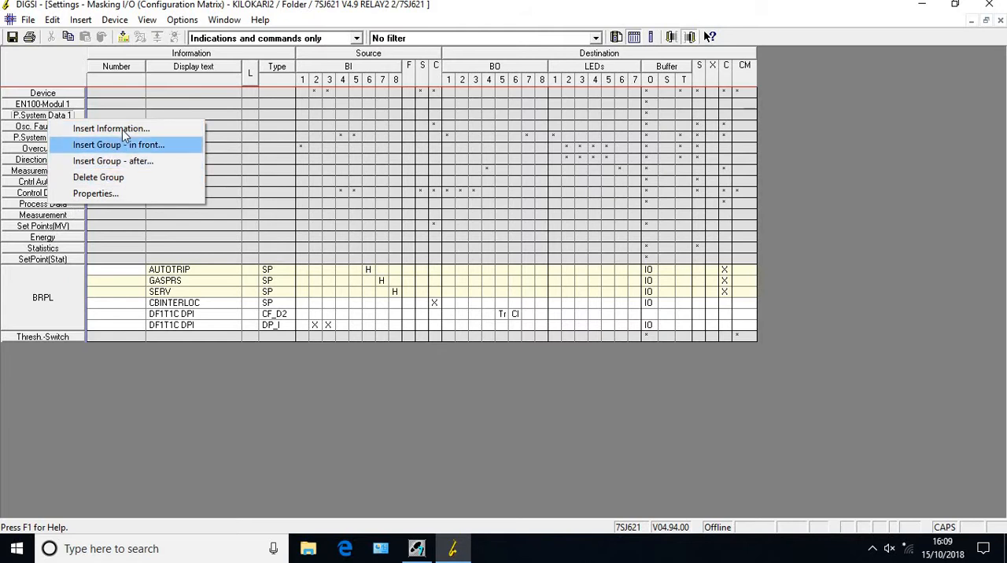
{"action": "left_click", "coordinate": [61, 274]}
{"action": "right_click", "coordinate": [61, 273]}
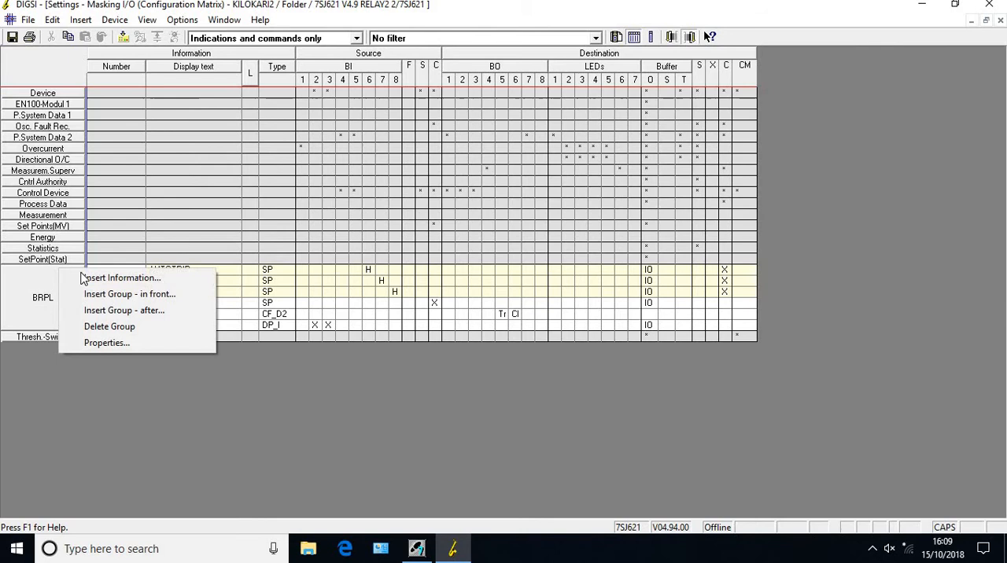
{"action": "left_click", "coordinate": [112, 324]}
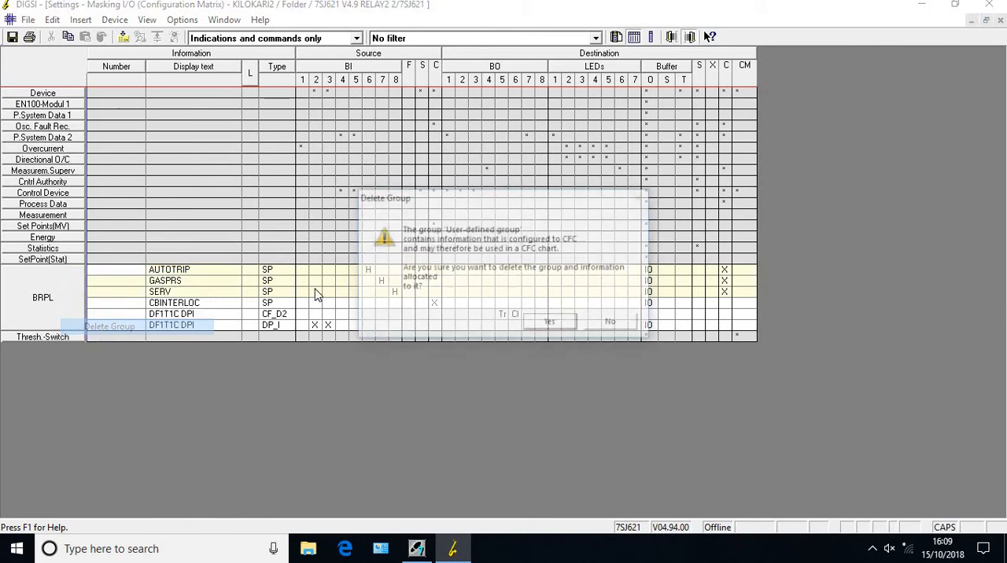
{"action": "left_click", "coordinate": [549, 321]}
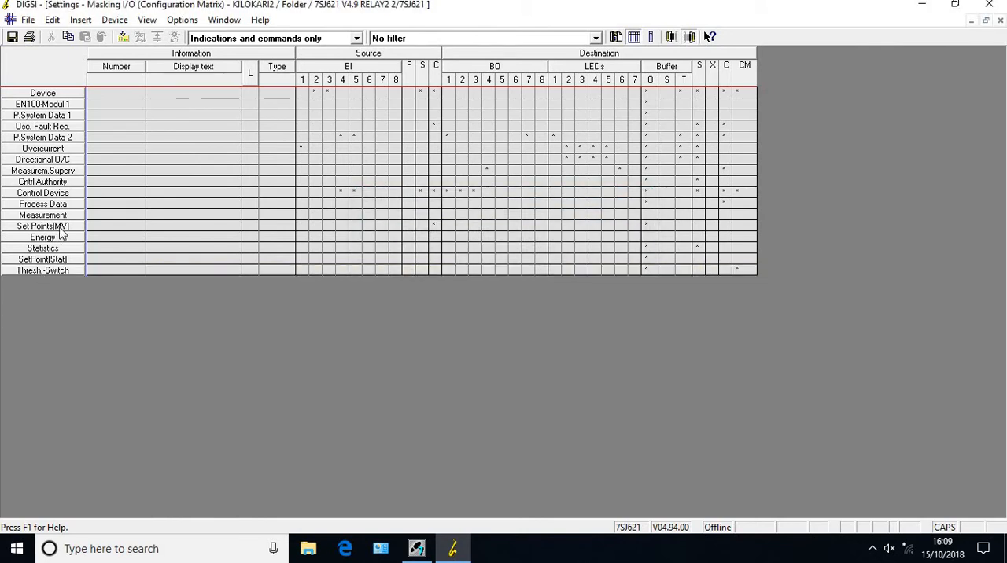
Insert a new group in front of SetPoint(Stat) with the short text BSES GOOSE CB
{"action": "left_click", "coordinate": [36, 258]}
{"action": "right_click", "coordinate": [36, 260]}
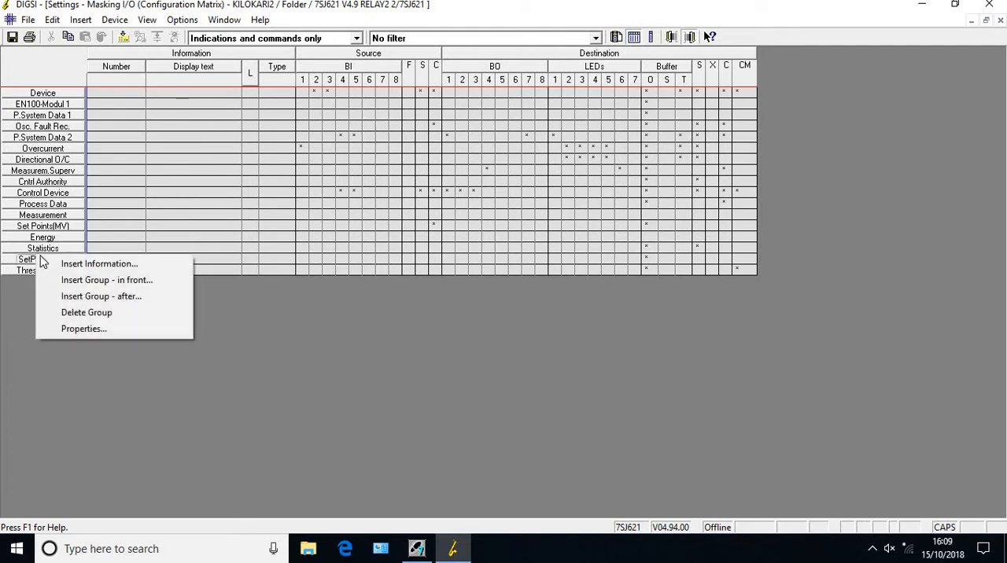
{"action": "left_click", "coordinate": [100, 282]}
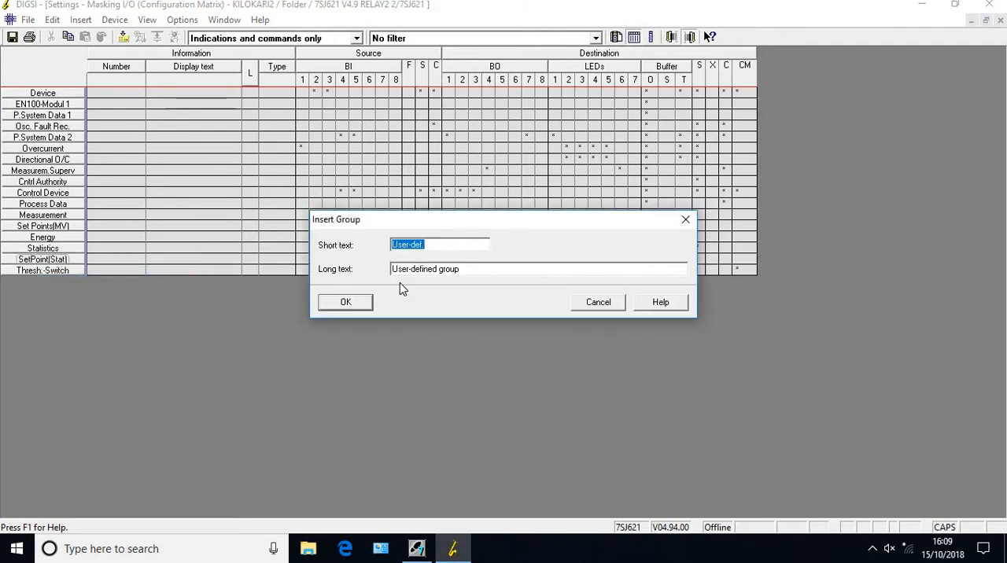
{"action": "type", "text": "BS"}
{"action": "key", "text": "BackSpace"}
{"action": "key", "text": "BackSpace"}
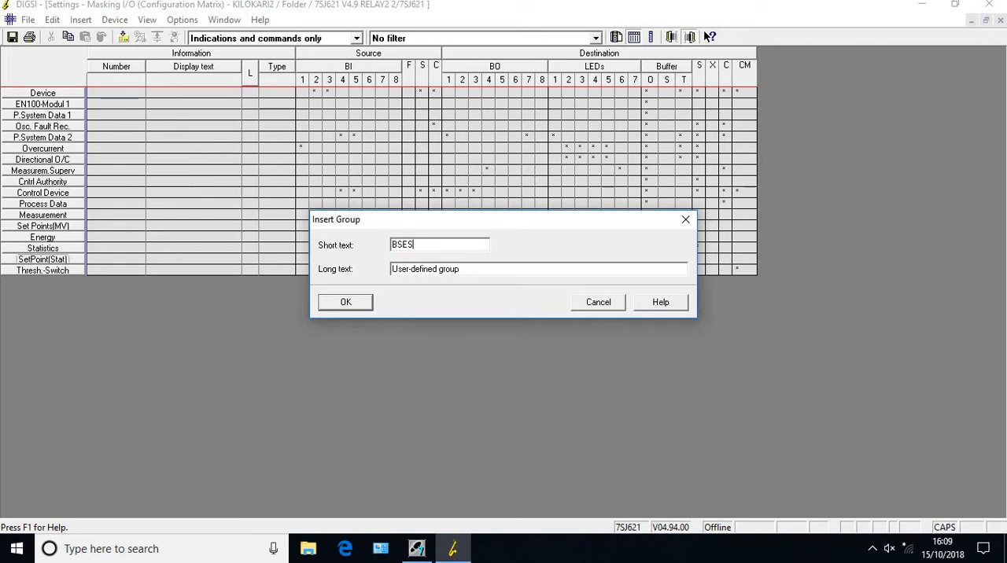
{"action": "type", "text": "GOOSE AND"}
{"action": "key", "text": "BackSpace"}
{"action": "key", "text": "BackSpace"}
{"action": "key", "text": "BackSpace"}
{"action": "type", "text": "CB"}
{"action": "key", "text": "Return"}
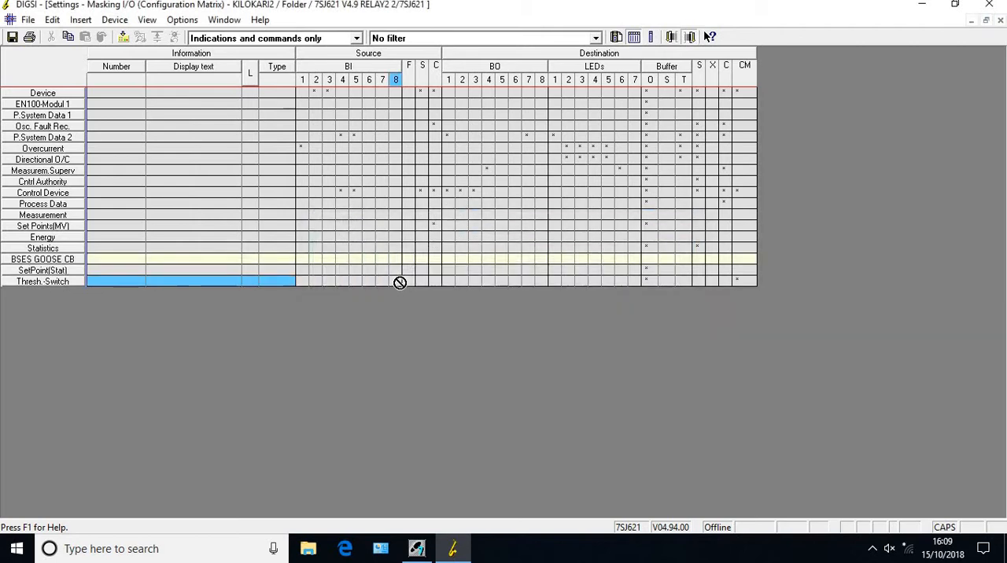
Insert three ON/OFF (SP) single-point annunciations from the information catalog into the BSES GOOSE CB group
{"action": "right_click", "coordinate": [182, 260]}
{"action": "left_click", "coordinate": [219, 269]}
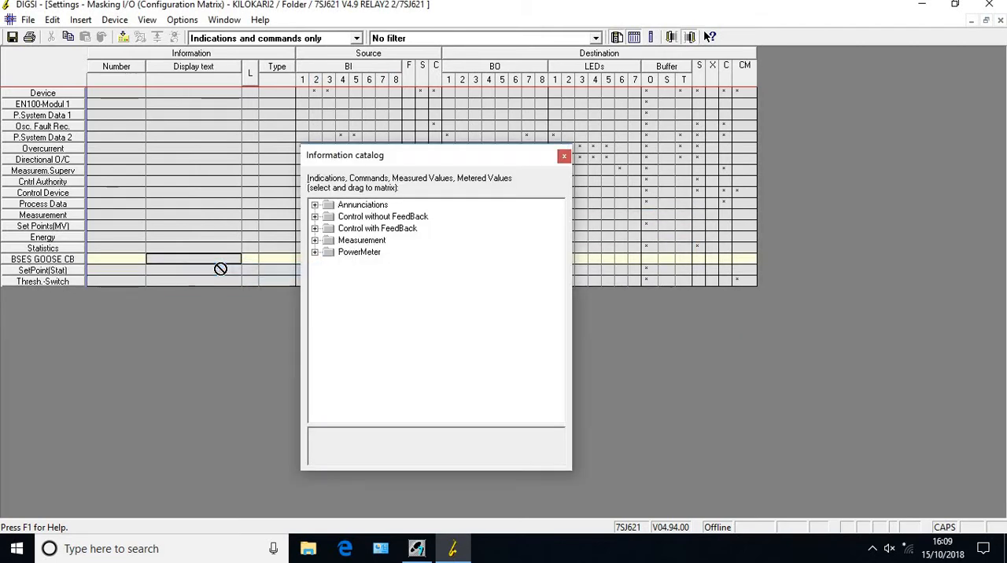
{"action": "left_click", "coordinate": [315, 206]}
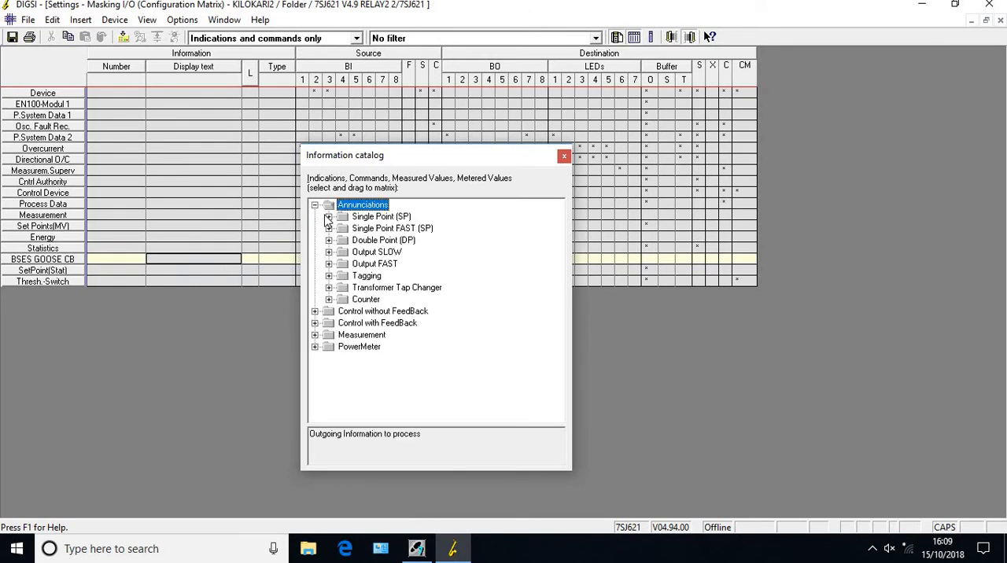
{"action": "left_click", "coordinate": [329, 217]}
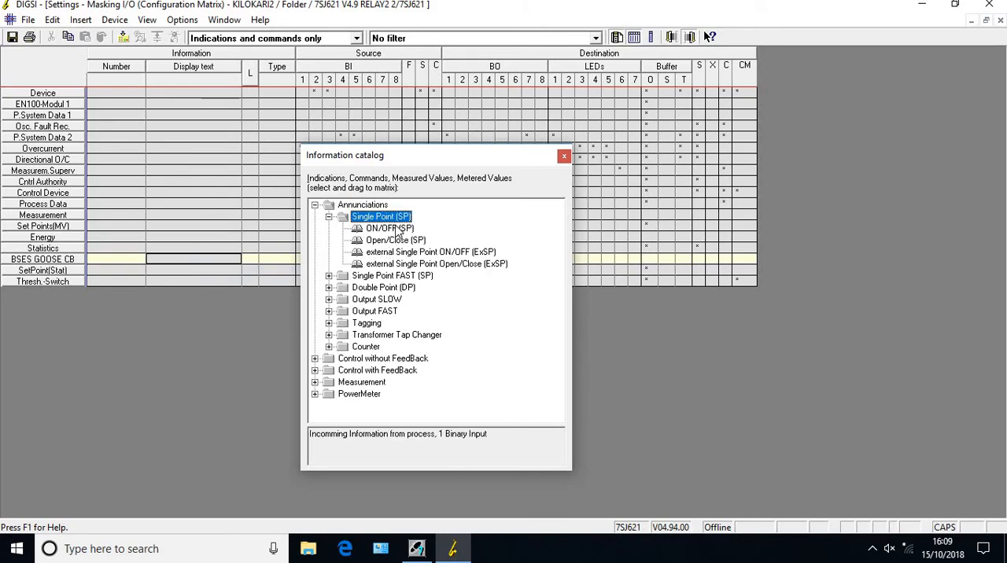
{"action": "left_click_drag", "start_coordinate": [399, 233], "coordinate": [230, 258]}
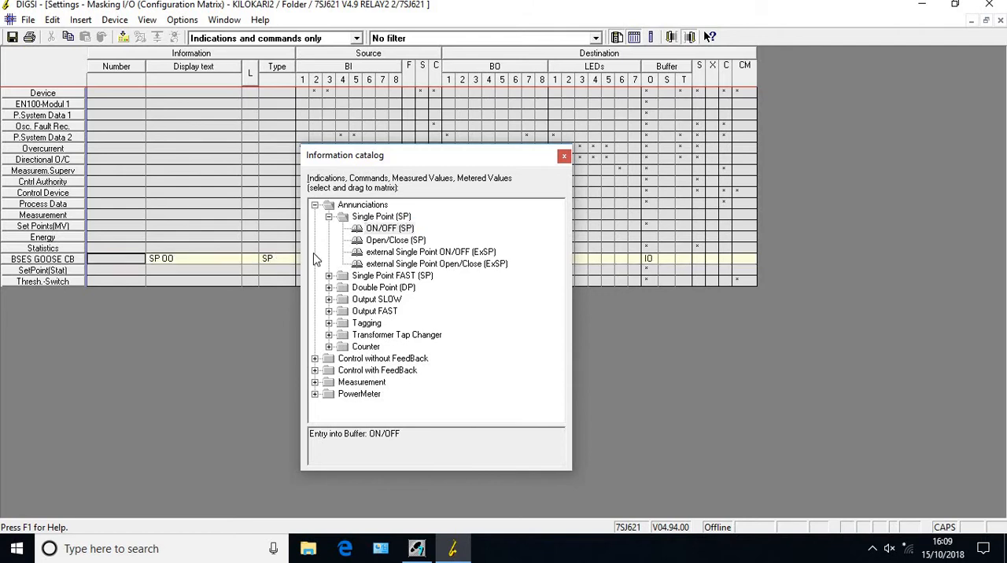
{"action": "left_click_drag", "start_coordinate": [385, 235], "coordinate": [228, 259]}
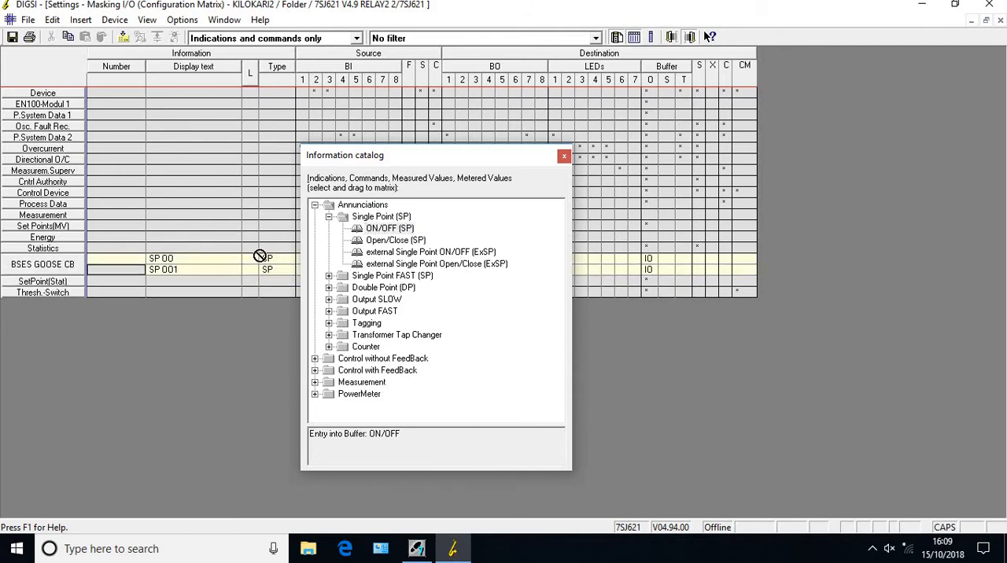
{"action": "left_click_drag", "start_coordinate": [388, 226], "coordinate": [224, 273]}
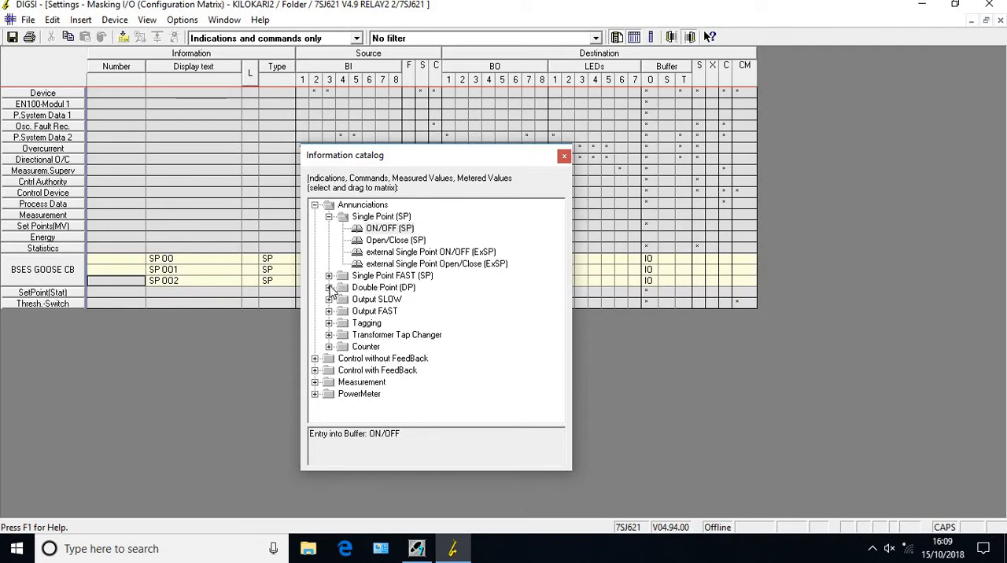
Add a Double Control (DF) 1Trip 1Close with feedback, Double Point; 0= intermediate (CF_D2), below the three single points
{"action": "left_click", "coordinate": [315, 205]}
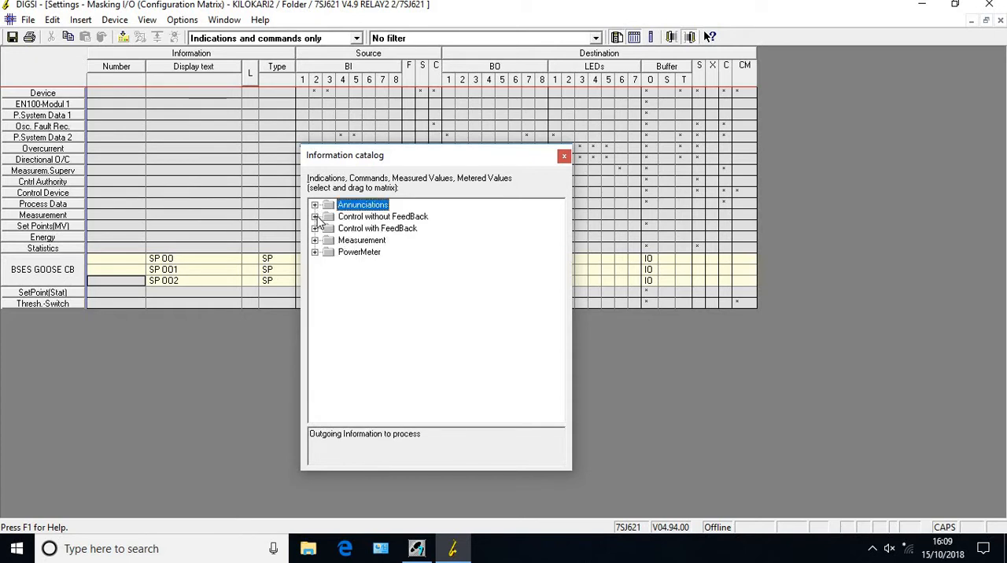
{"action": "left_click", "coordinate": [315, 229]}
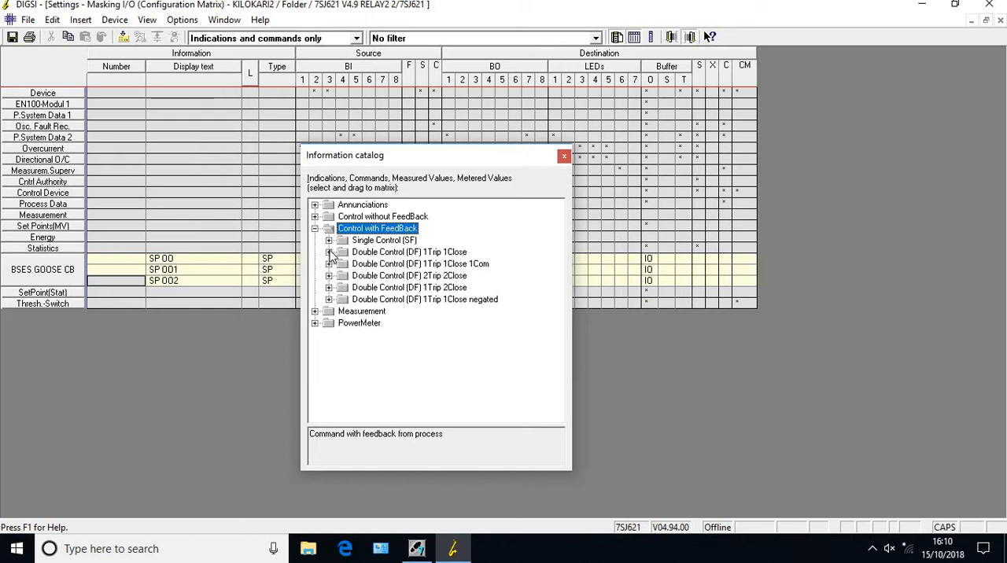
{"action": "left_click", "coordinate": [329, 252]}
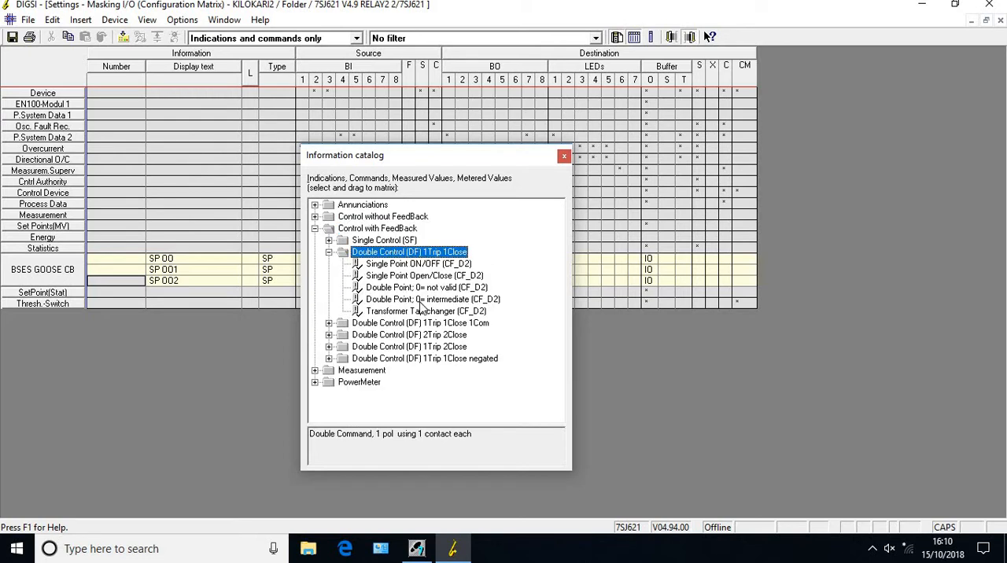
{"action": "left_click_drag", "start_coordinate": [425, 300], "coordinate": [216, 287]}
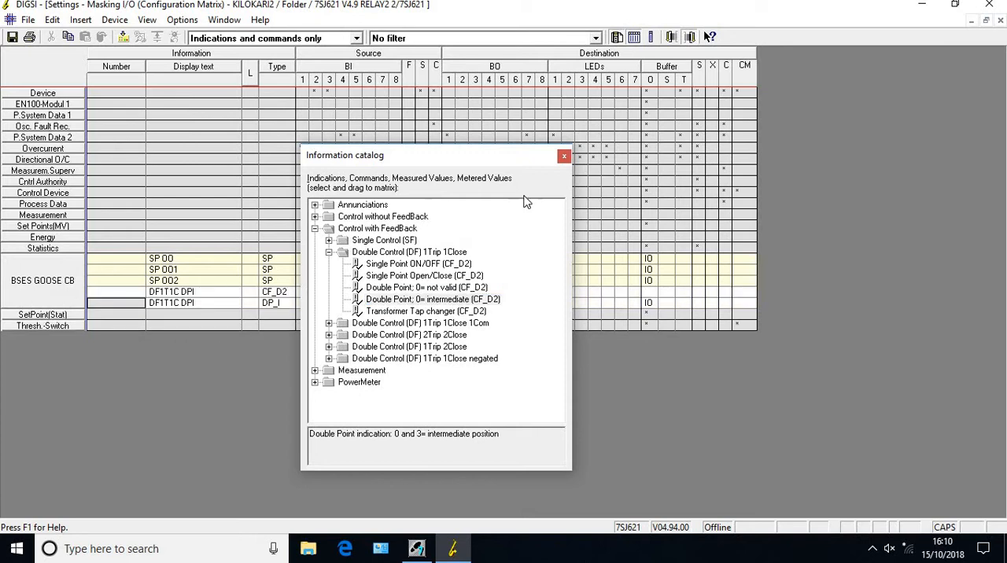
Append one ON/OFF (SP) and two external Single Point ON/OFF (ExSP) annunciations to the group, and close the information catalog
{"action": "left_click", "coordinate": [316, 207]}
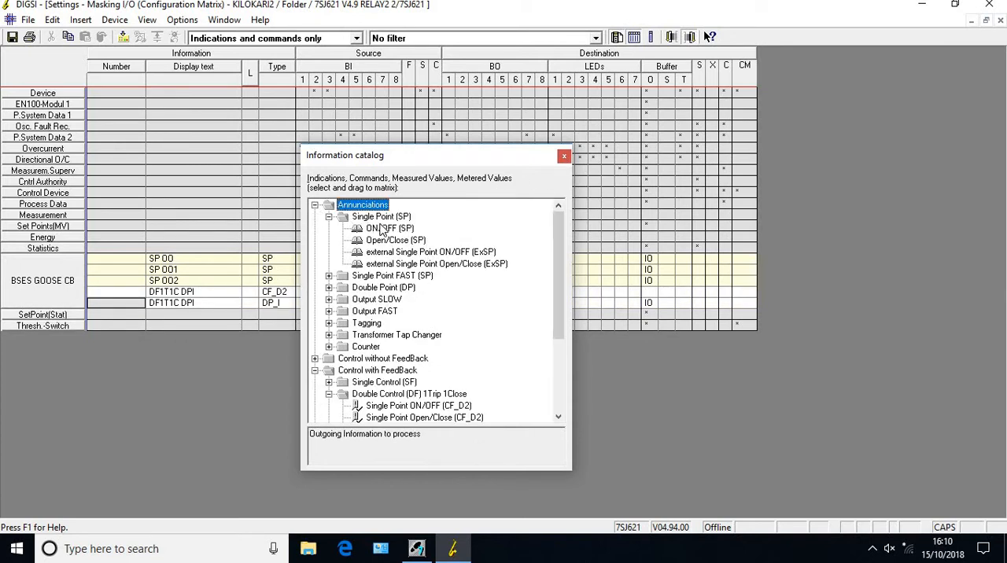
{"action": "left_click_drag", "start_coordinate": [397, 232], "coordinate": [202, 307]}
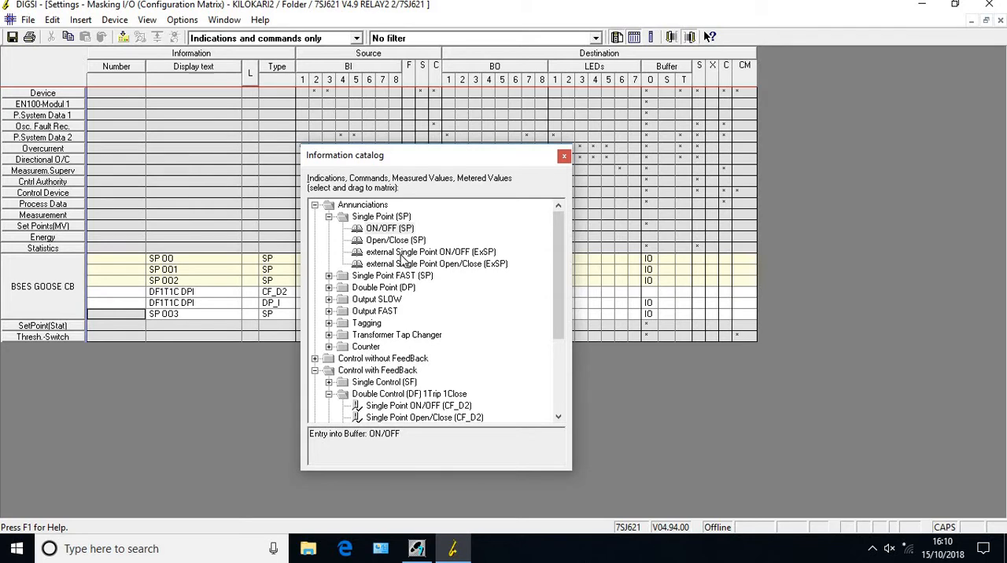
{"action": "left_click_drag", "start_coordinate": [401, 260], "coordinate": [209, 313]}
{"action": "left_click_drag", "start_coordinate": [409, 259], "coordinate": [221, 329]}
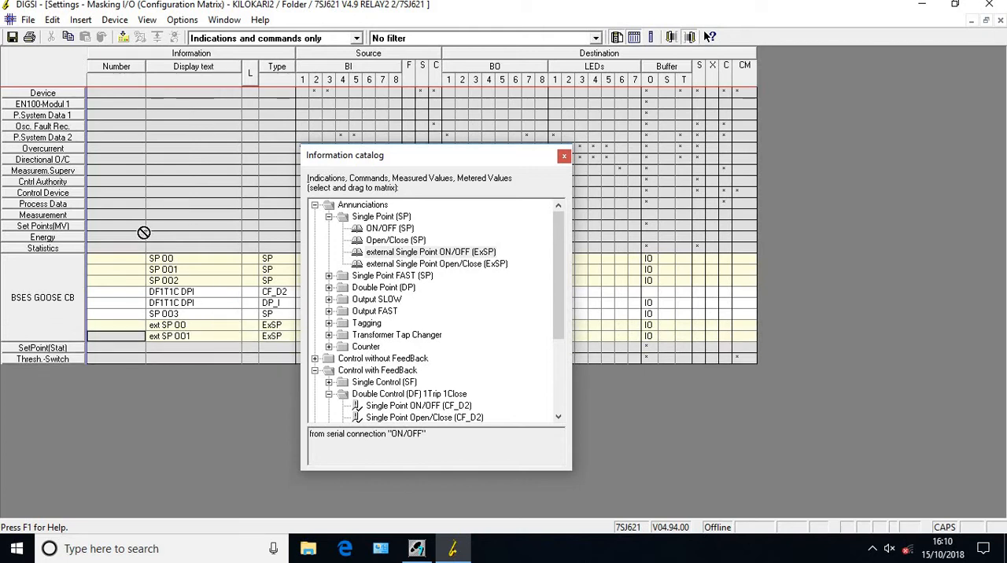
{"action": "left_click", "coordinate": [565, 158]}
Show measured and metered values only, and add an external operating value (MVU) measurement to the BSES GOOSE CB group
{"action": "left_click", "coordinate": [357, 38]}
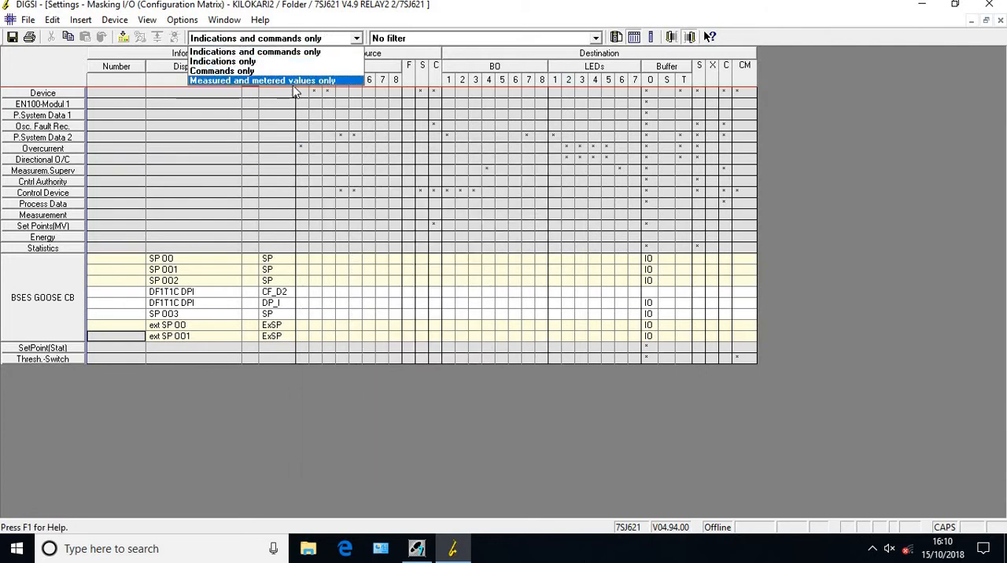
{"action": "left_click", "coordinate": [289, 83]}
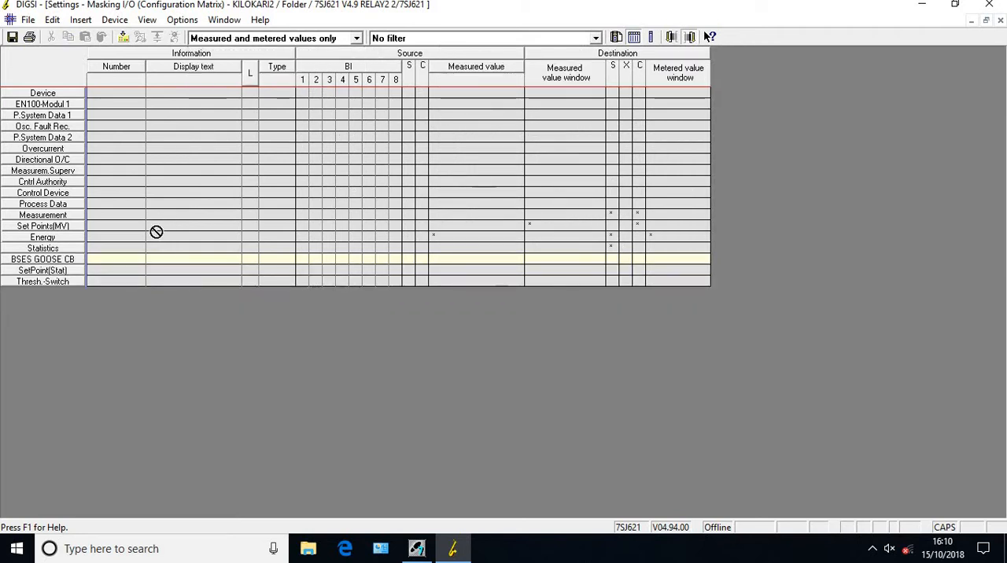
{"action": "right_click", "coordinate": [185, 264]}
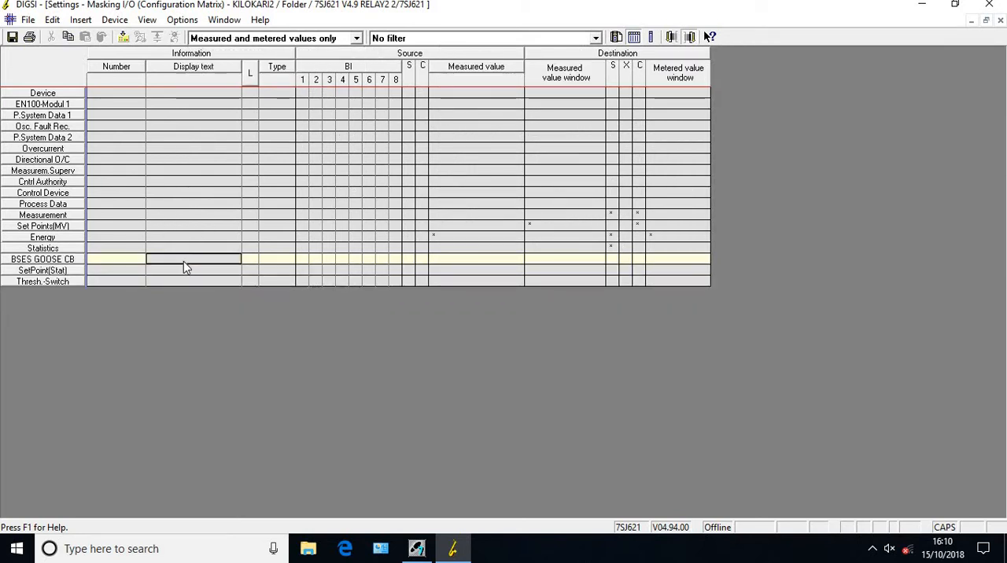
{"action": "left_click", "coordinate": [211, 270]}
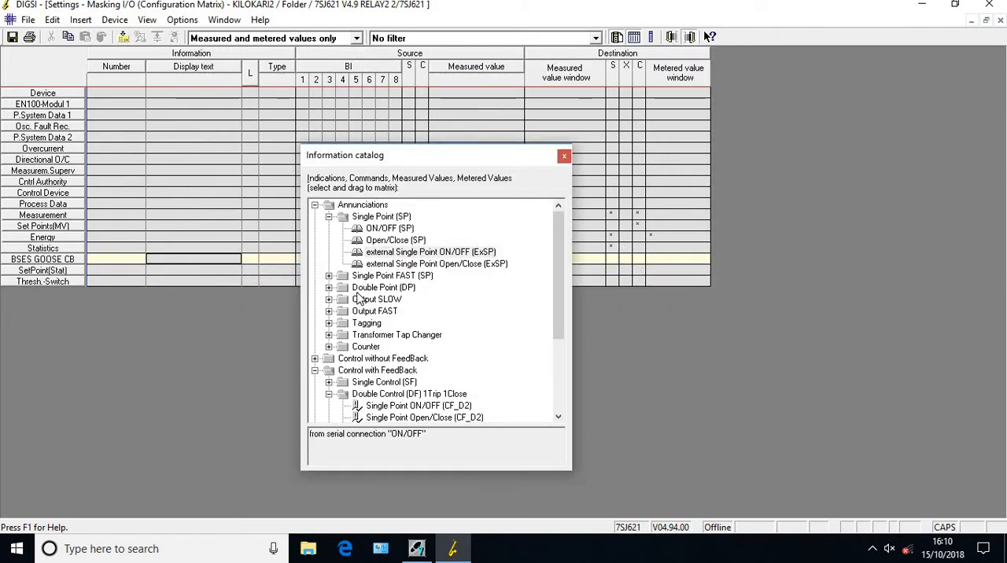
{"action": "left_click", "coordinate": [316, 205]}
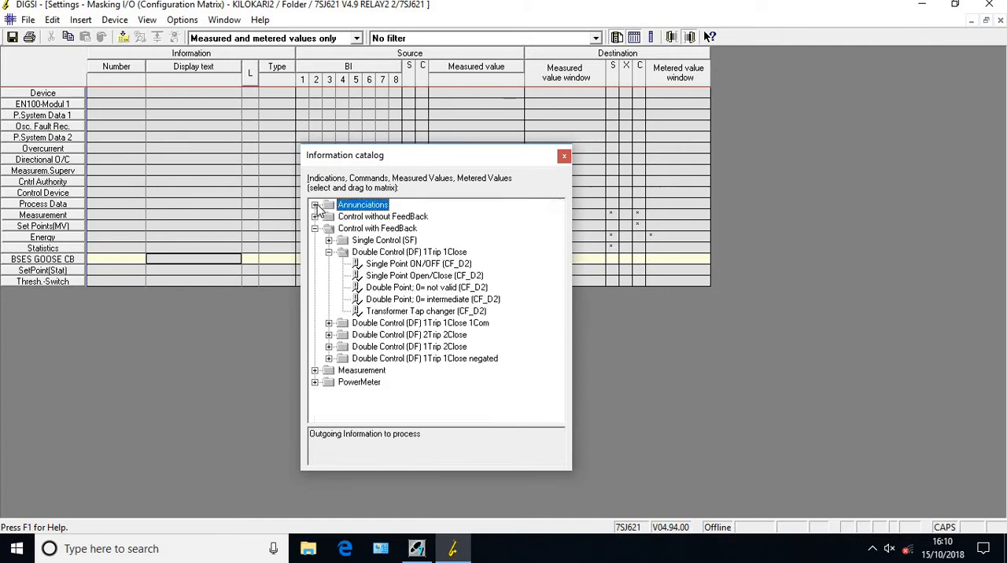
{"action": "left_click", "coordinate": [315, 371]}
{"action": "left_click", "coordinate": [329, 382]}
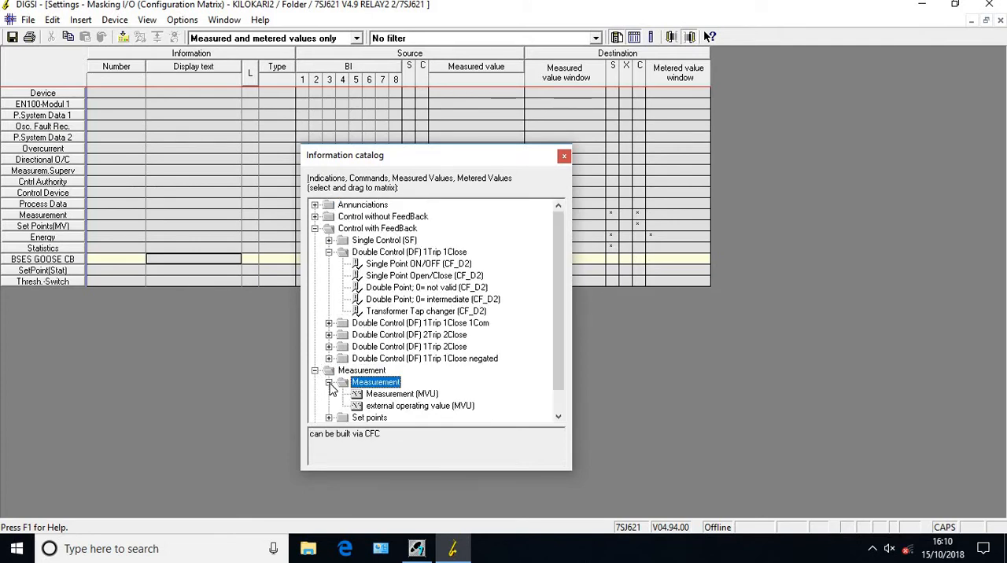
{"action": "left_click", "coordinate": [393, 393]}
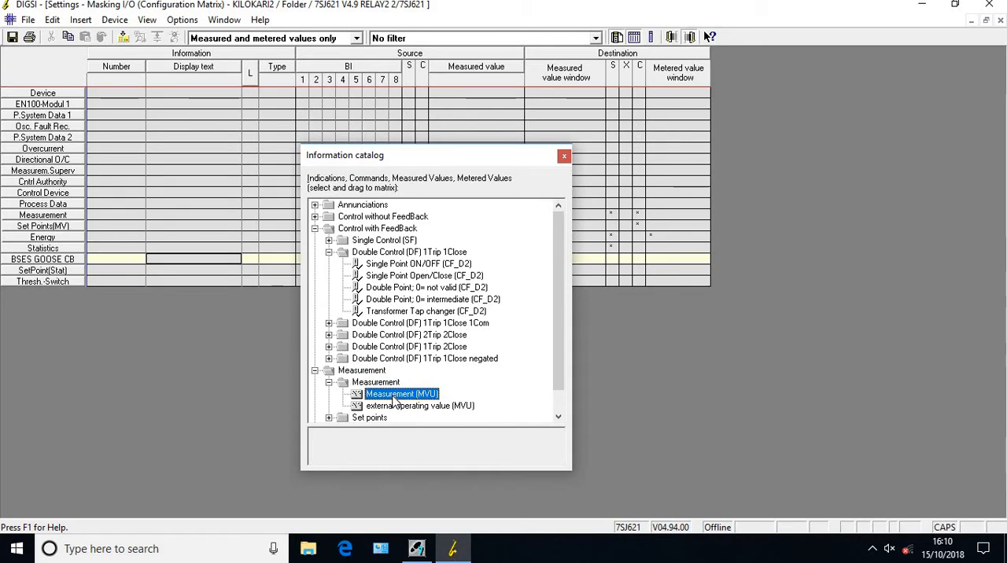
{"action": "left_click_drag", "start_coordinate": [395, 406], "coordinate": [195, 257]}
{"action": "left_click", "coordinate": [565, 156]}
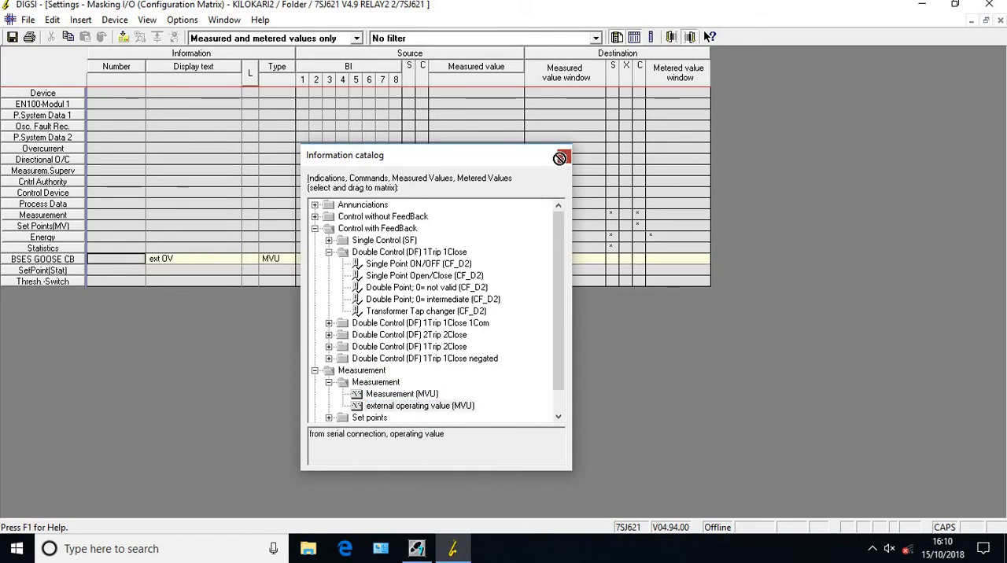
Rename the external operating value's display text to GOOSE A RELAY1
{"action": "left_click", "coordinate": [211, 265]}
{"action": "left_click", "coordinate": [212, 259]}
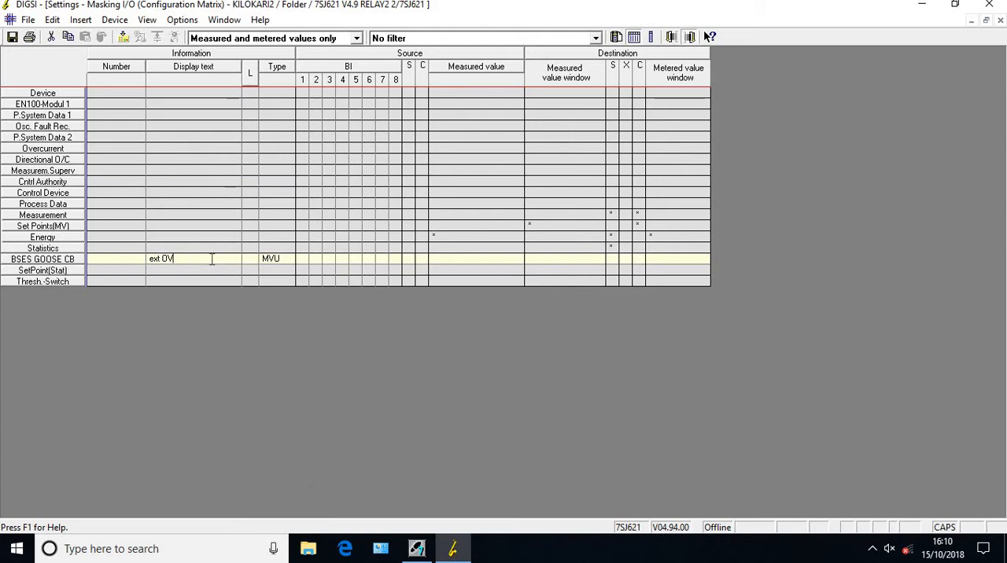
{"action": "key", "text": "BackSpace"}
{"action": "type", "text": "G"}
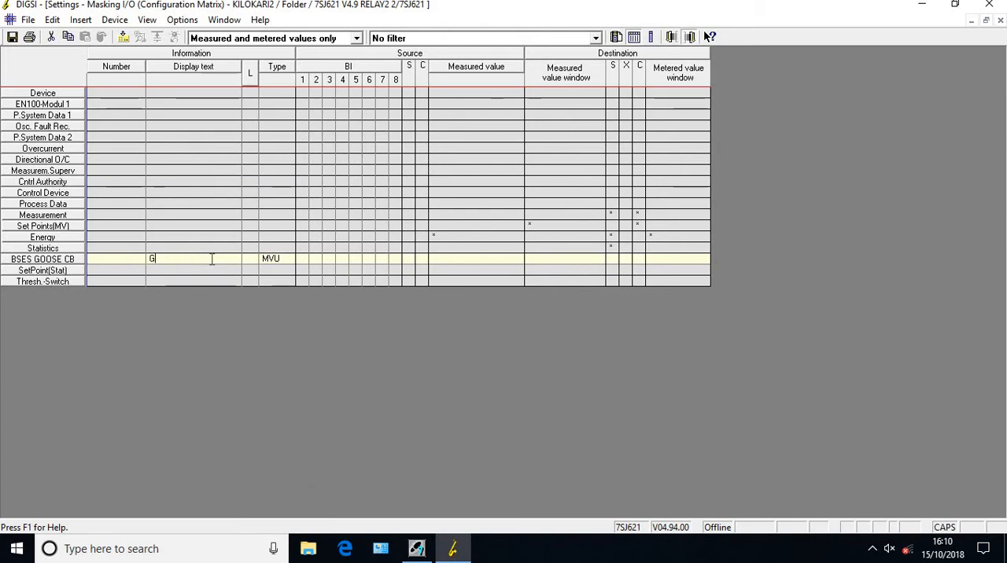
{"action": "type", "text": "OOSE"}
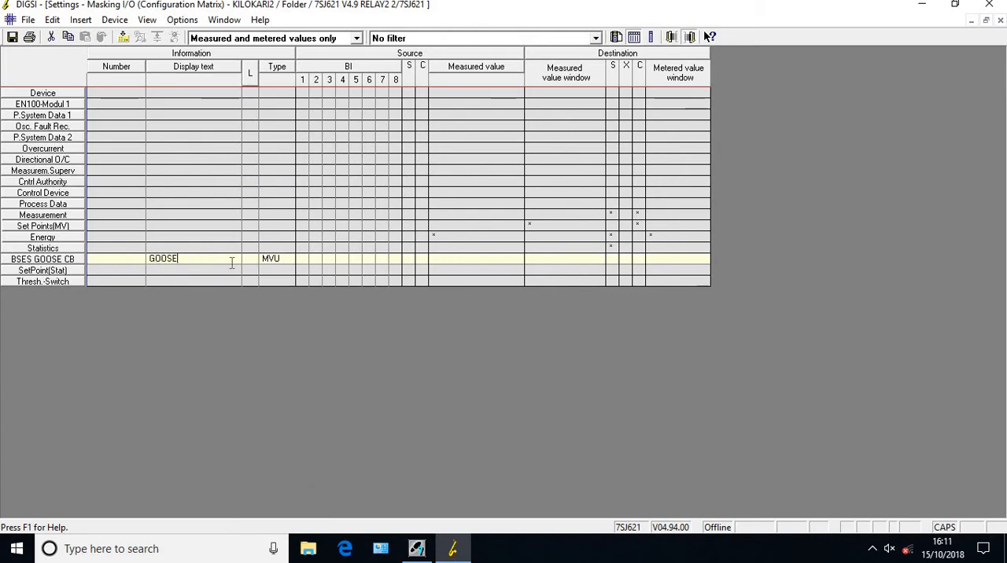
{"action": "type", "text": " A RELAY1"}
{"action": "key", "text": "Tab"}
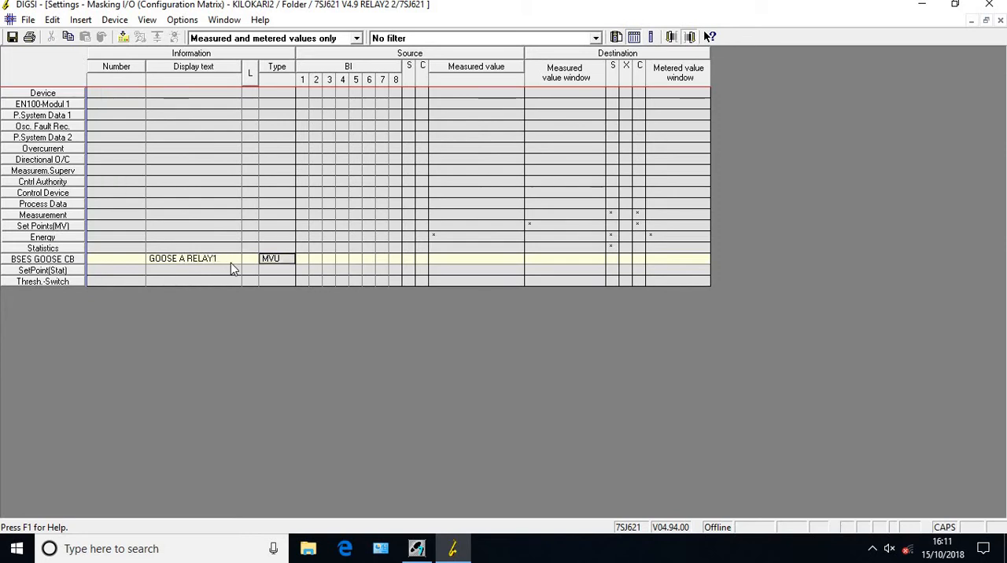
Route the GOOSE A RELAY1 measured value to the source system interface with the IEC 61850 prefix GOOSE
{"action": "left_click", "coordinate": [408, 262]}
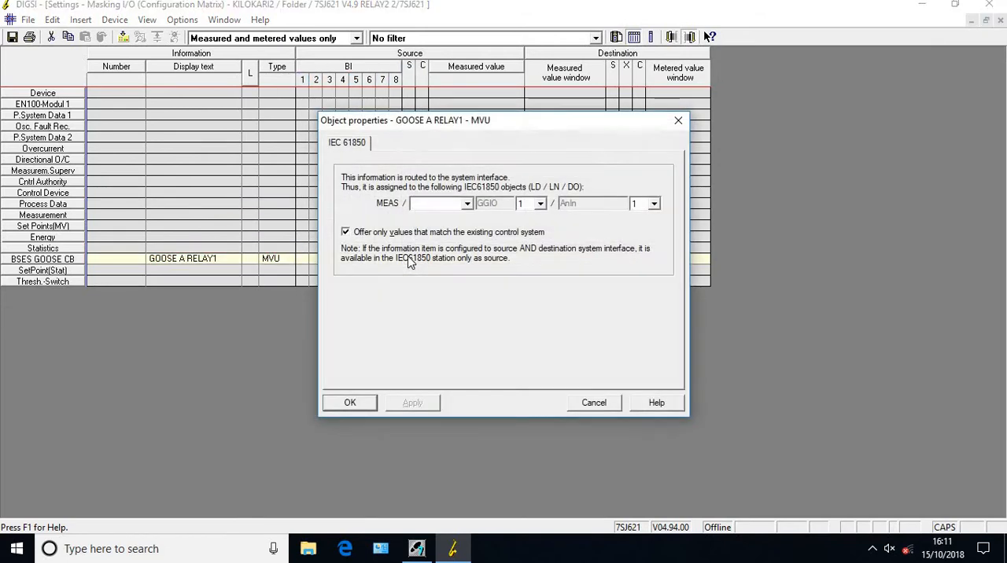
{"action": "left_click", "coordinate": [468, 204]}
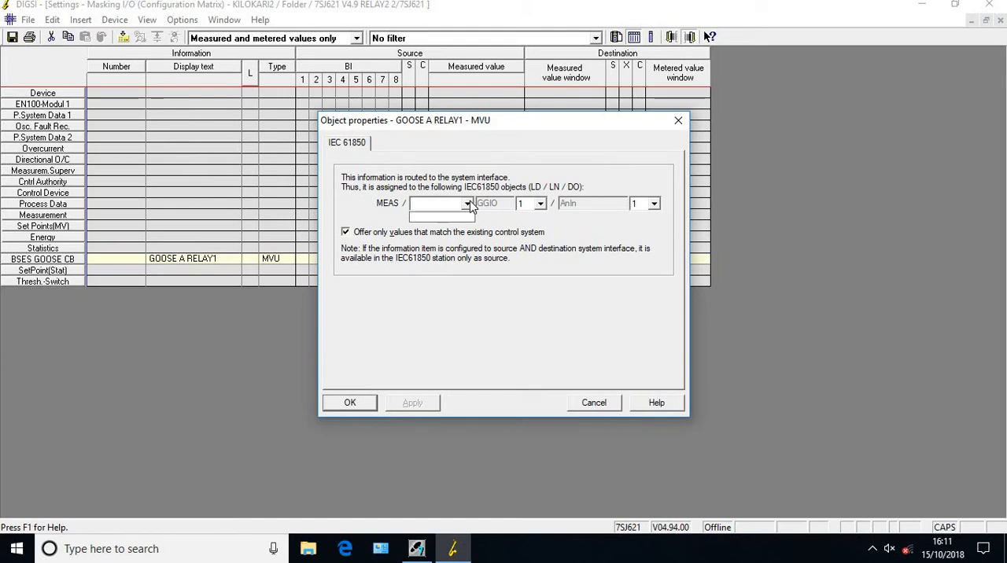
{"action": "type", "text": "GOOSE"}
{"action": "left_click", "coordinate": [469, 205]}
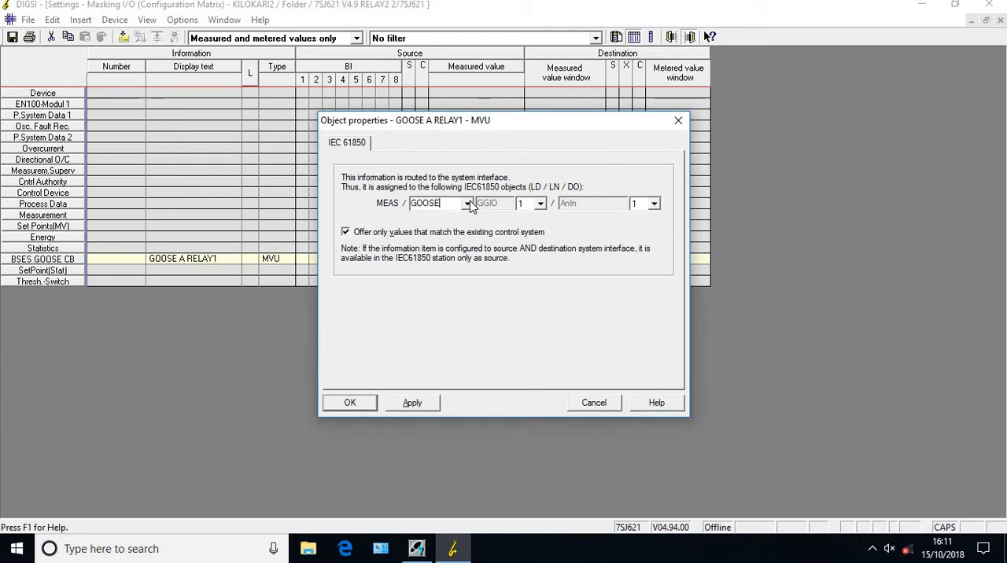
{"action": "left_click", "coordinate": [408, 407]}
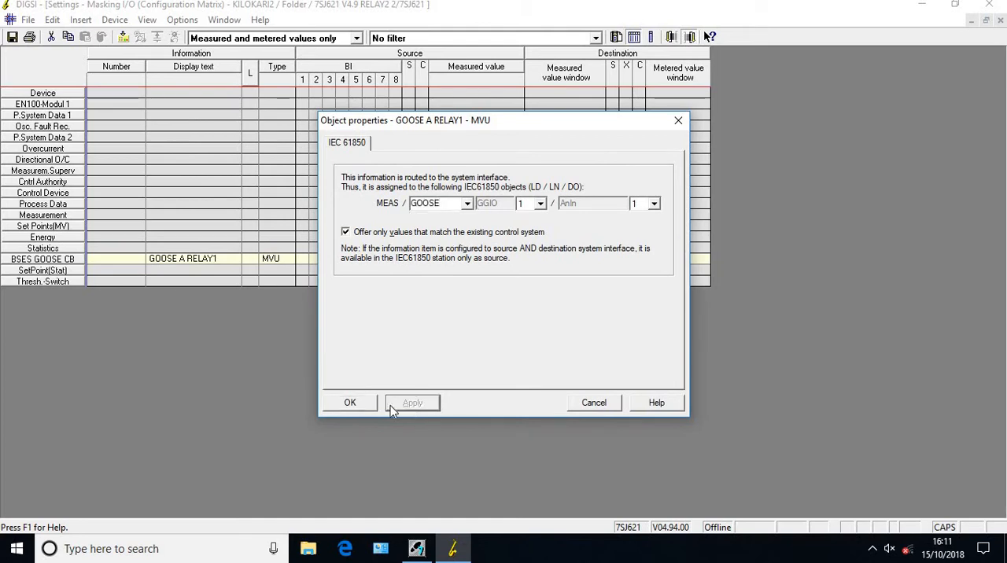
{"action": "left_click", "coordinate": [350, 403]}
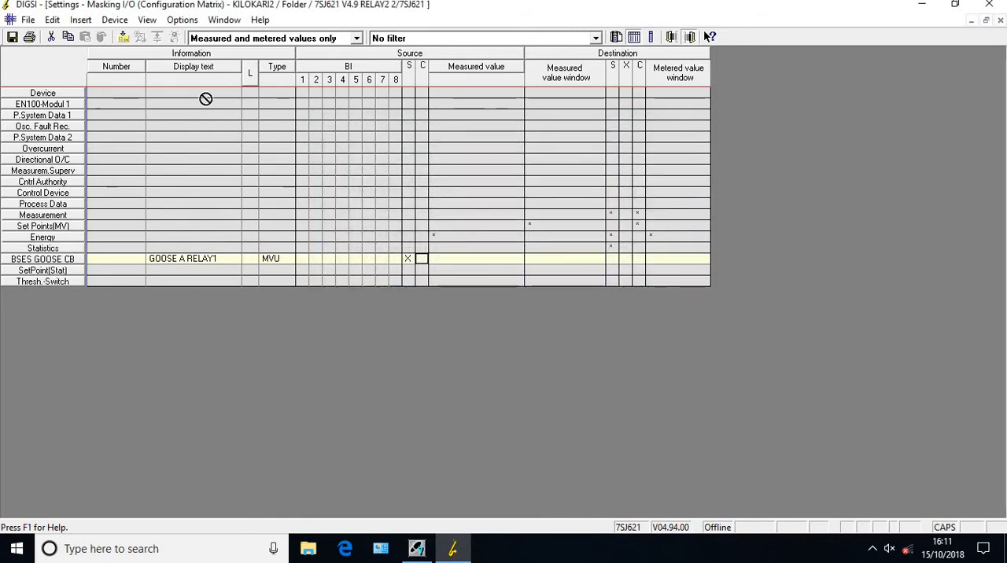
Show indications and commands only, and rename the first three single points 86 OPT, CB SERV and TCH
{"action": "left_click", "coordinate": [355, 39]}
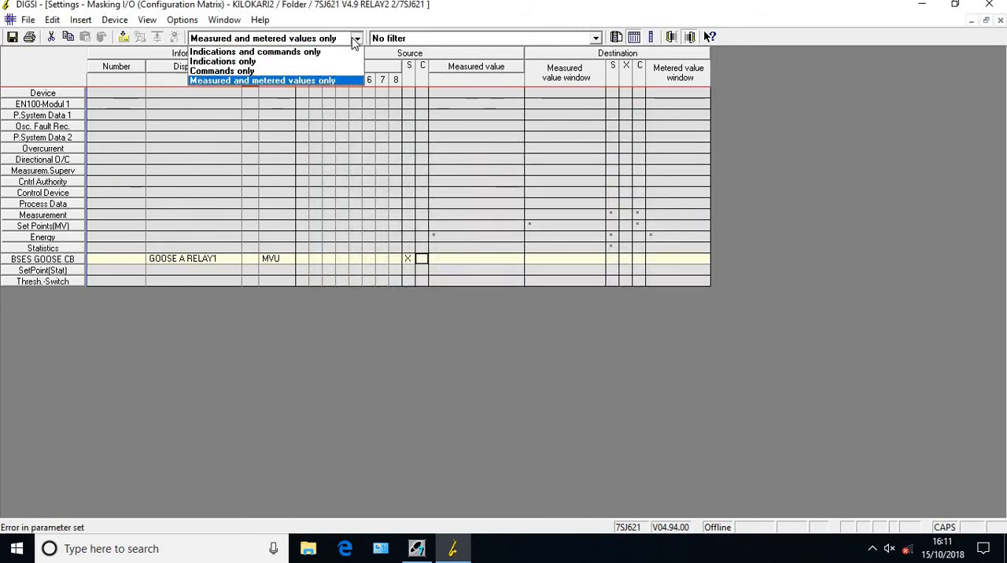
{"action": "left_click", "coordinate": [307, 54]}
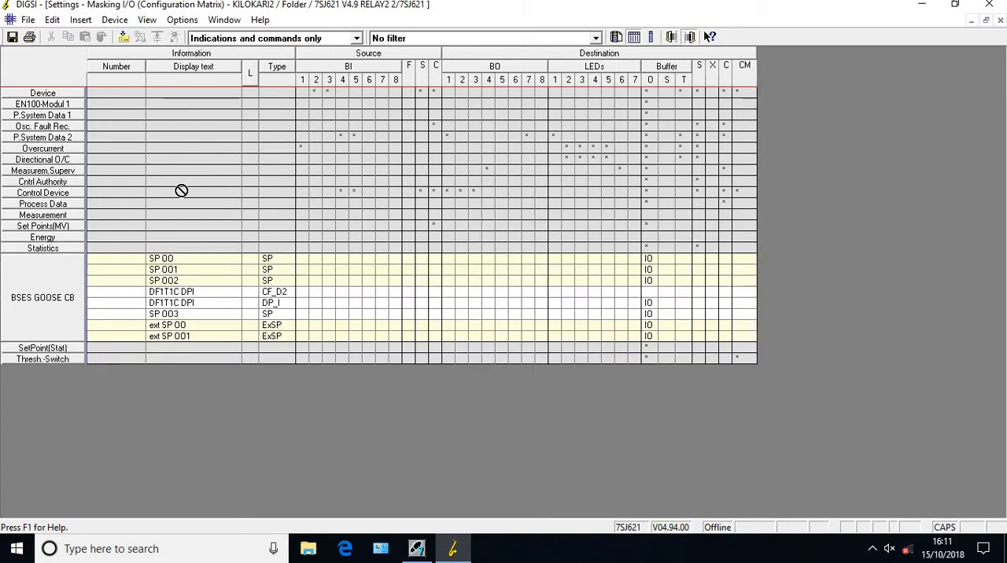
{"action": "double_click", "coordinate": [184, 259]}
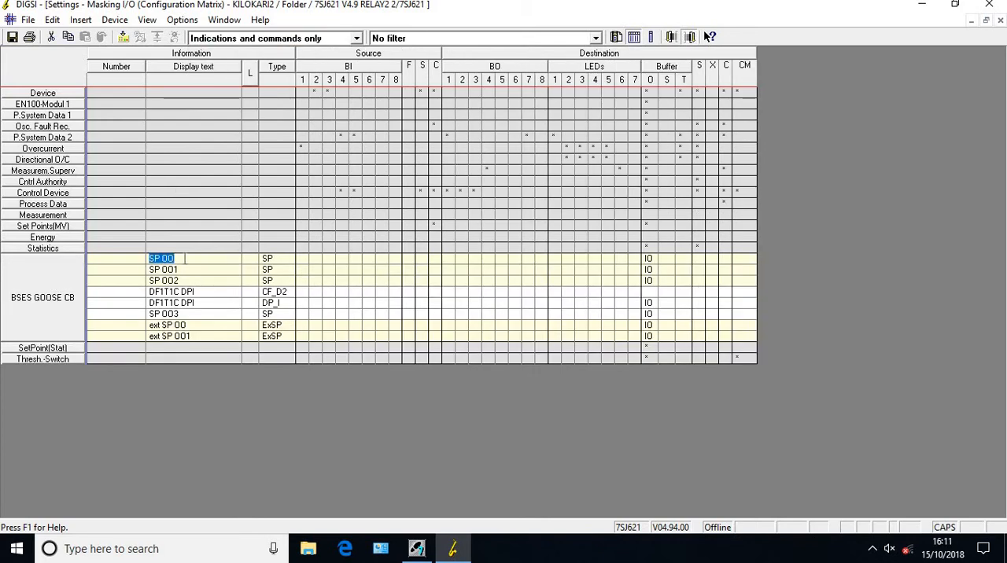
{"action": "type", "text": "86 OPT"}
{"action": "key", "text": "Return"}
{"action": "left_click", "coordinate": [181, 269]}
{"action": "type", "text": "CB SERV"}
{"action": "left_click", "coordinate": [189, 280]}
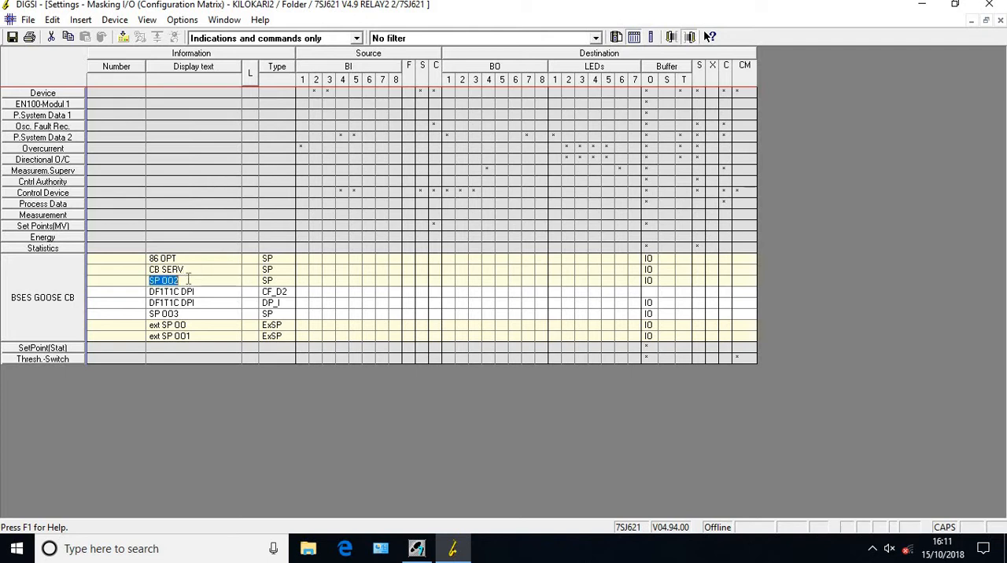
{"action": "type", "text": "TCH"}
Rename the double control with its feedback as CB POS, and the single point below it as CB CLOSE P
{"action": "left_click", "coordinate": [206, 292]}
{"action": "type", "text": "CB POS"}
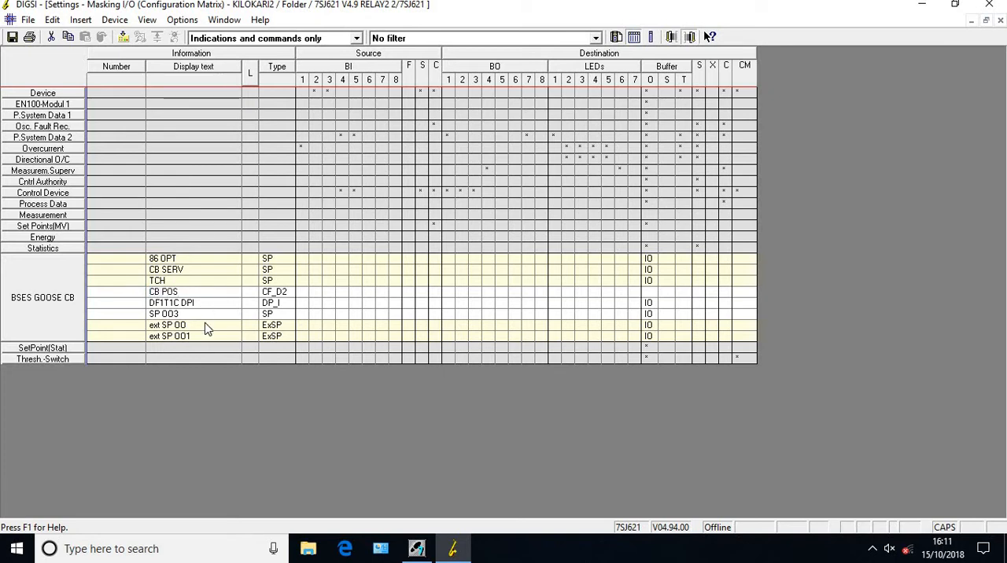
{"action": "left_click", "coordinate": [207, 326]}
{"action": "left_click", "coordinate": [199, 315]}
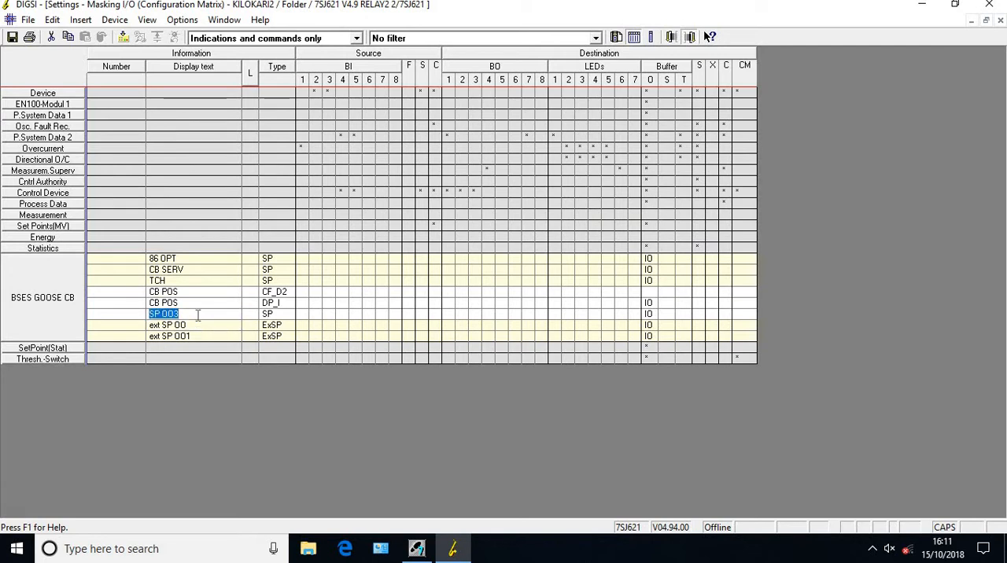
{"action": "type", "text": "CB CLOSE P"}
Rename the two external single points GOOSE OC and GOOSE EF
{"action": "left_click", "coordinate": [187, 325]}
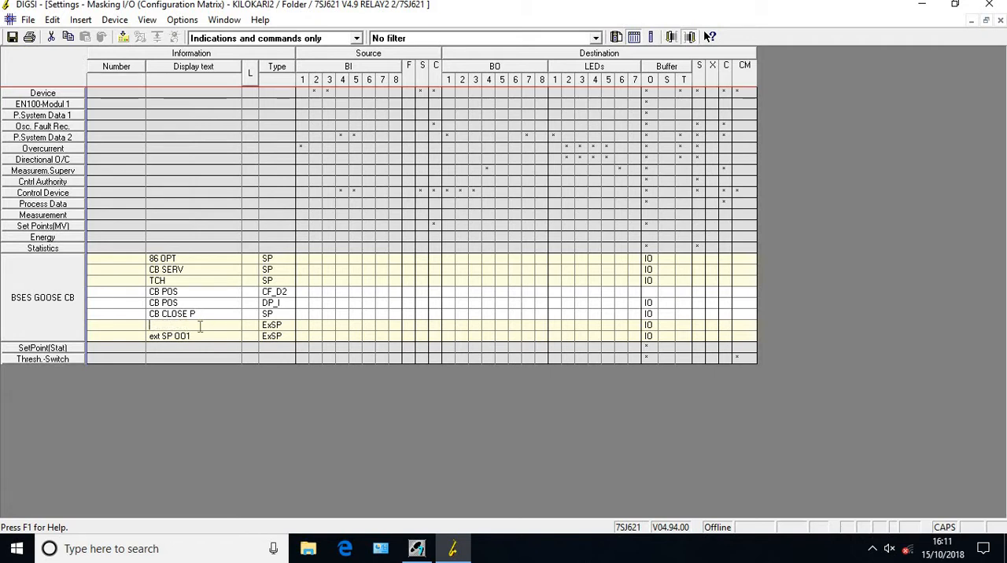
{"action": "type", "text": "GOOSE OC"}
{"action": "left_click", "coordinate": [200, 337]}
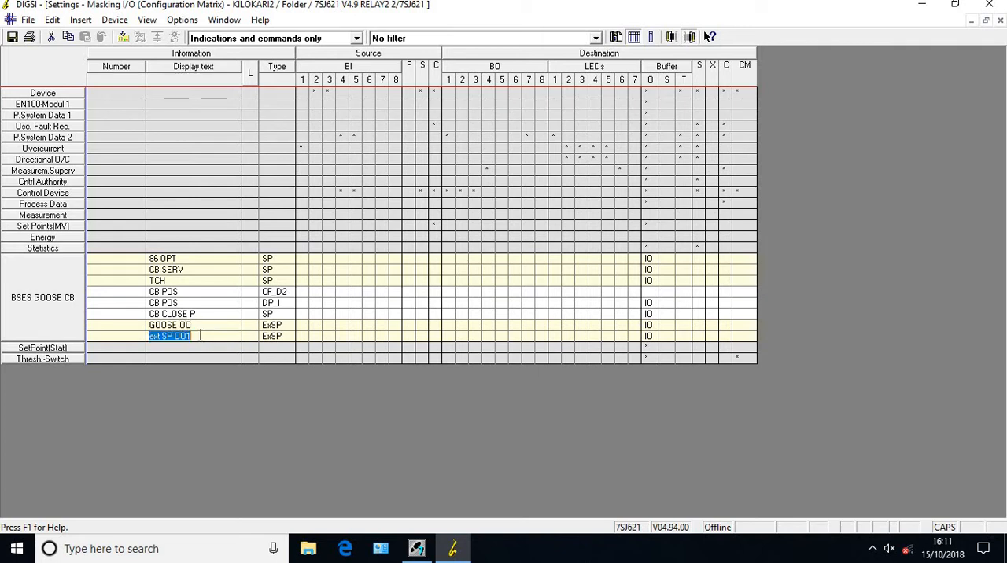
{"action": "type", "text": "GOOSE EF"}
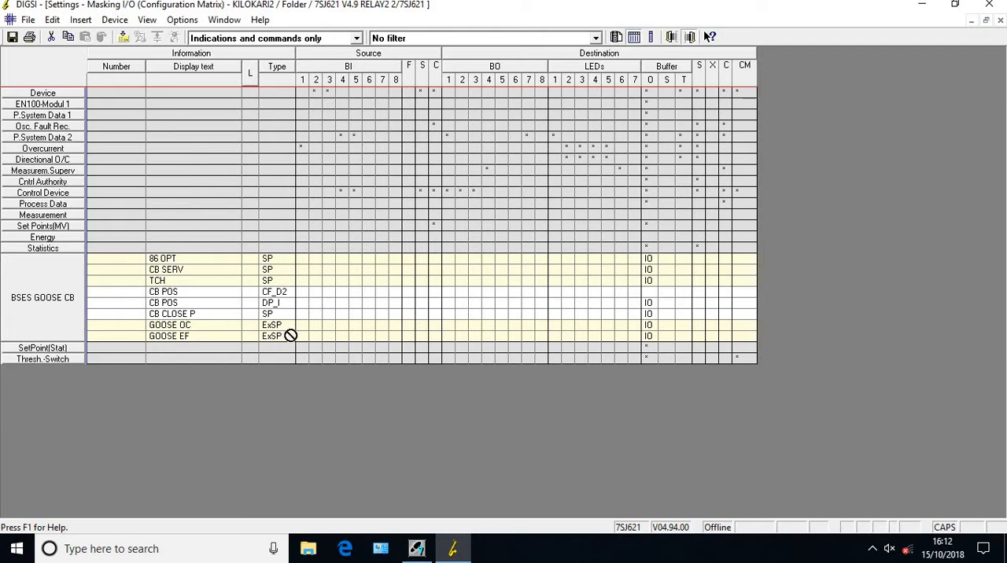
Route GOOSE OC to the source system interface with the IEC 61850 prefix GOOSE
{"action": "double_click", "coordinate": [423, 327]}
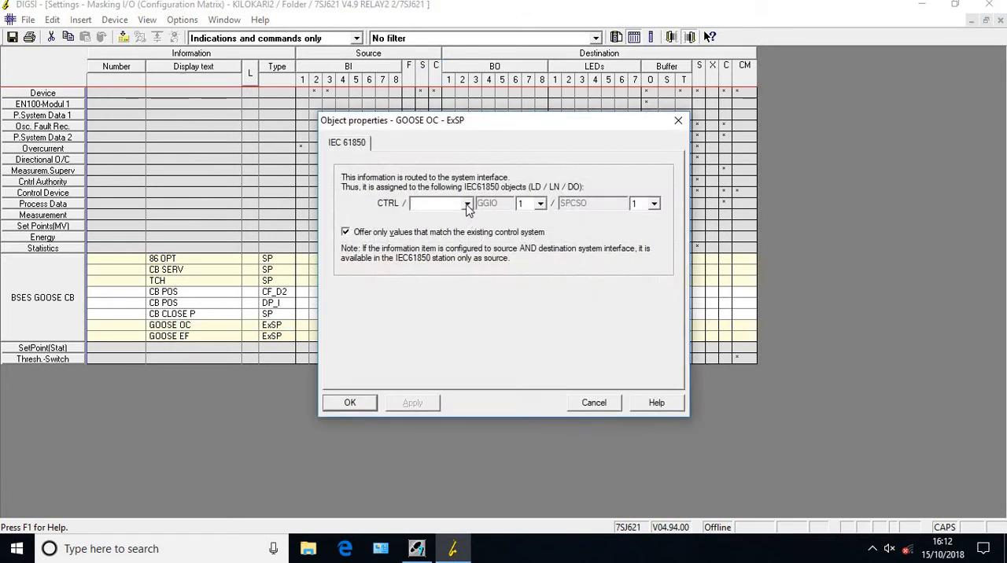
{"action": "left_click", "coordinate": [468, 205]}
{"action": "type", "text": "GO"}
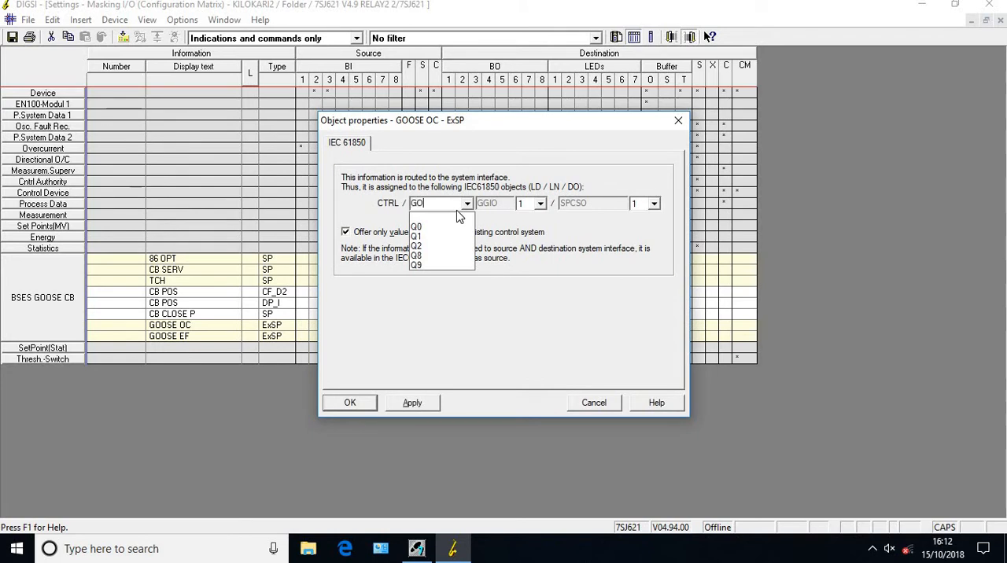
{"action": "type", "text": "OSE"}
{"action": "left_click", "coordinate": [457, 211]}
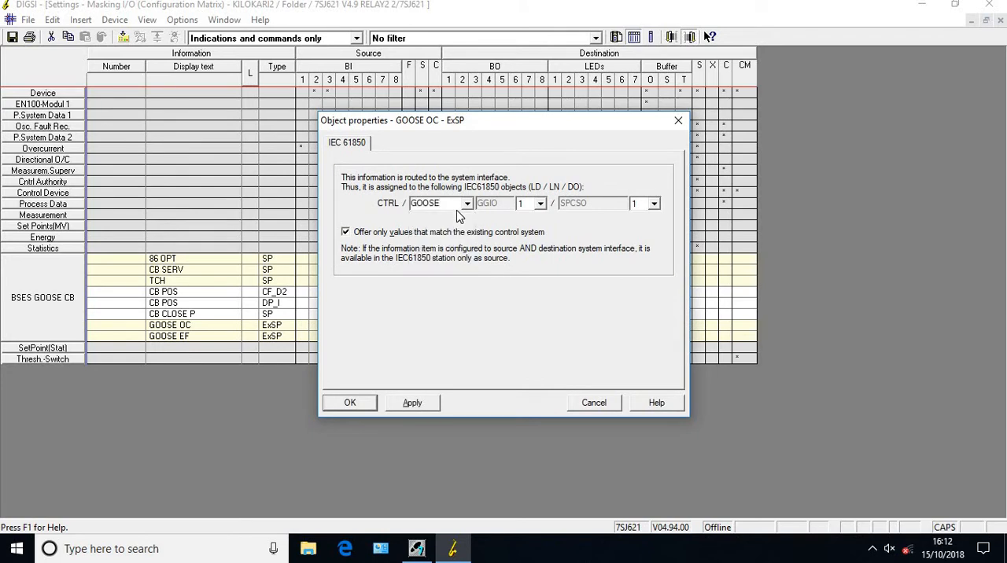
{"action": "left_click", "coordinate": [412, 404]}
{"action": "left_click", "coordinate": [353, 405]}
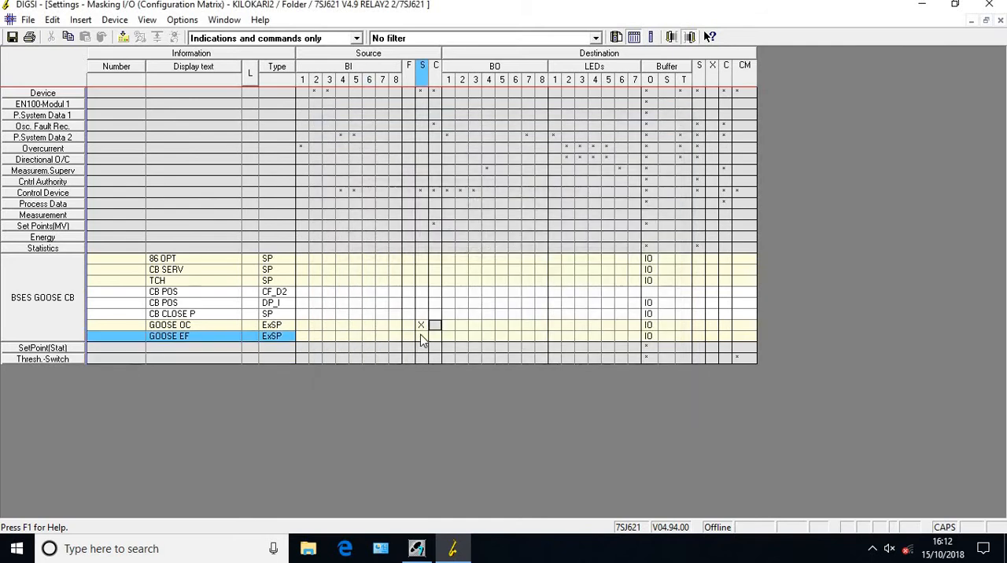
Route GOOSE EF to the source system interface, picking its IEC 61850 prefix from the existing ones
{"action": "left_click", "coordinate": [421, 338]}
{"action": "type", "text": "X"}
{"action": "key", "text": "Return"}
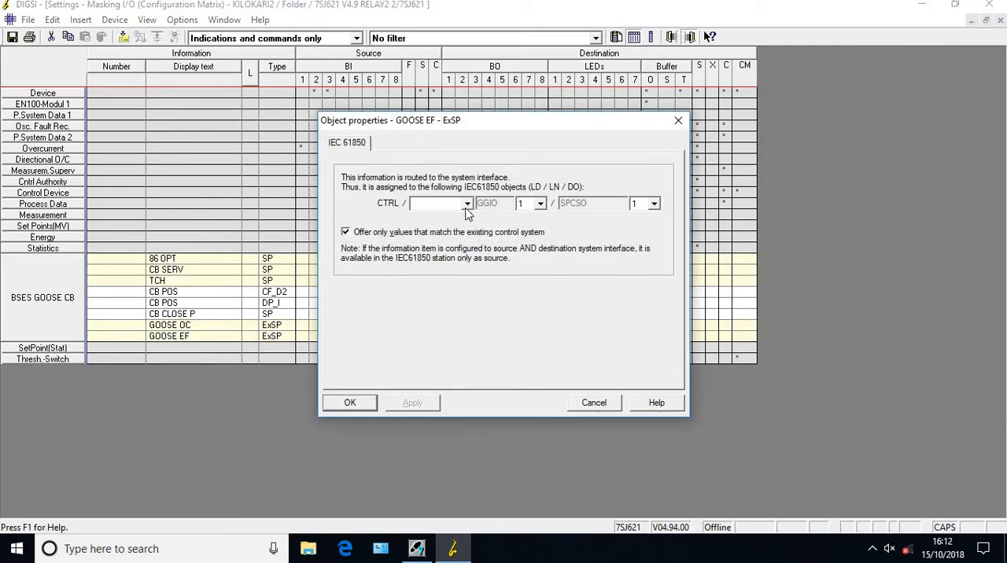
{"action": "left_click", "coordinate": [467, 205]}
{"action": "left_click", "coordinate": [429, 217]}
{"action": "left_click", "coordinate": [413, 406]}
{"action": "left_click", "coordinate": [352, 404]}
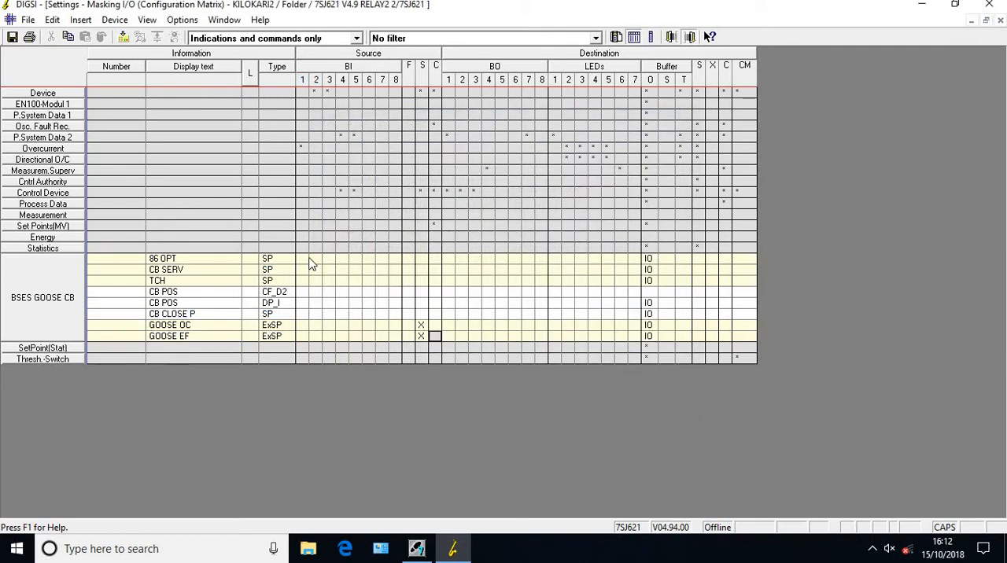
Mask 86 OPT, CB SERV and TCH to destination C with an X
{"action": "left_click", "coordinate": [723, 258]}
{"action": "type", "text": "X"}
{"action": "key", "text": "Down"}
{"action": "type", "text": "X"}
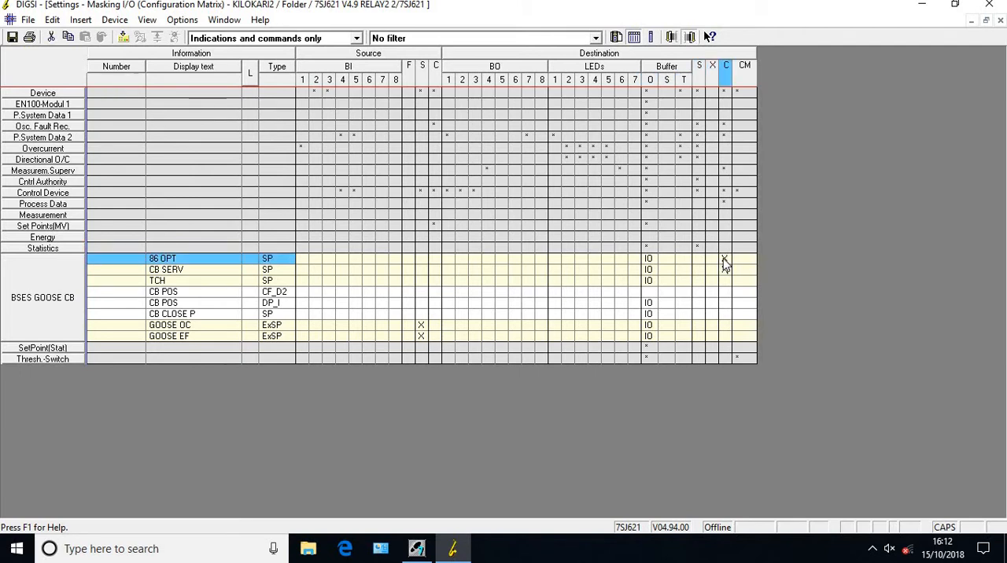
{"action": "key", "text": "Down"}
{"action": "type", "text": "X"}
Mask CB CLOSE P to source C with an X
{"action": "key", "text": "Left"}
{"action": "key", "text": "Left"}
{"action": "key", "text": "Left"}
{"action": "key", "text": "Left"}
{"action": "key", "text": "Left"}
{"action": "key", "text": "Left"}
{"action": "key", "text": "Left"}
{"action": "key", "text": "Left"}
{"action": "key", "text": "Left"}
{"action": "key", "text": "Left"}
{"action": "key", "text": "Left"}
{"action": "key", "text": "Left"}
{"action": "key", "text": "Left"}
{"action": "key", "text": "Left"}
{"action": "key", "text": "Left"}
{"action": "key", "text": "Left"}
{"action": "key", "text": "Left"}
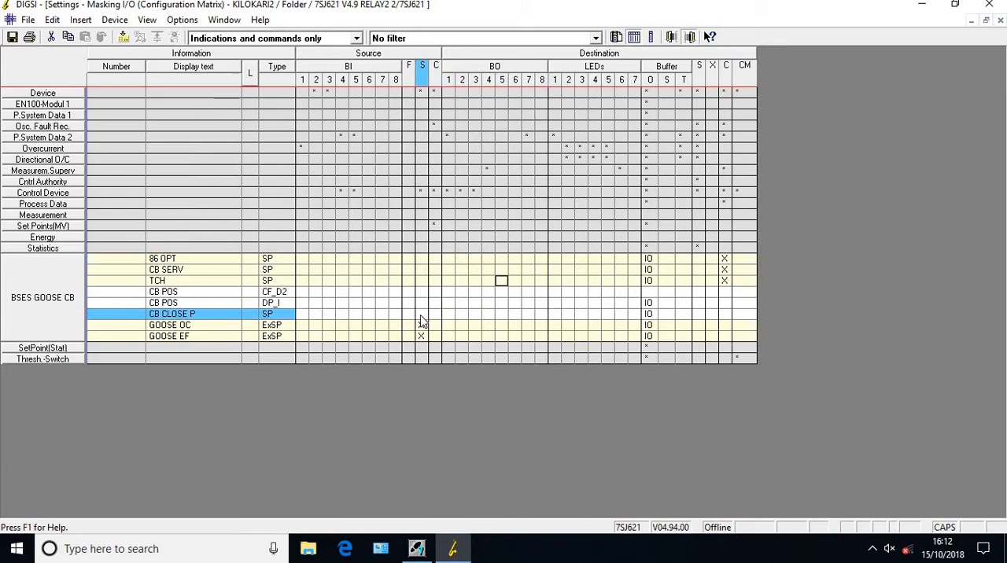
{"action": "left_click", "coordinate": [421, 325]}
{"action": "left_click", "coordinate": [438, 316]}
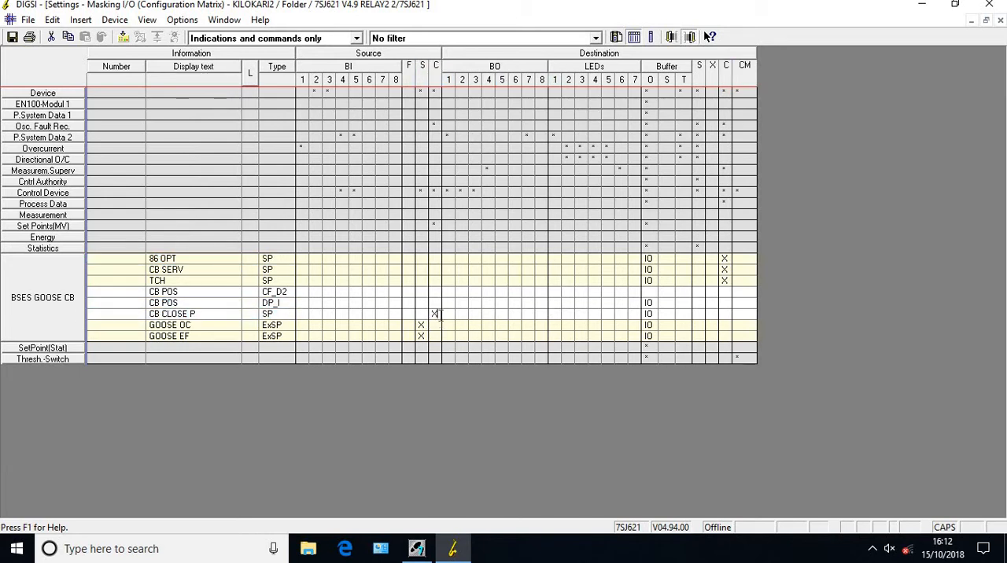
{"action": "key", "text": "Right"}
{"action": "key", "text": "Left"}
{"action": "key", "text": "Left"}
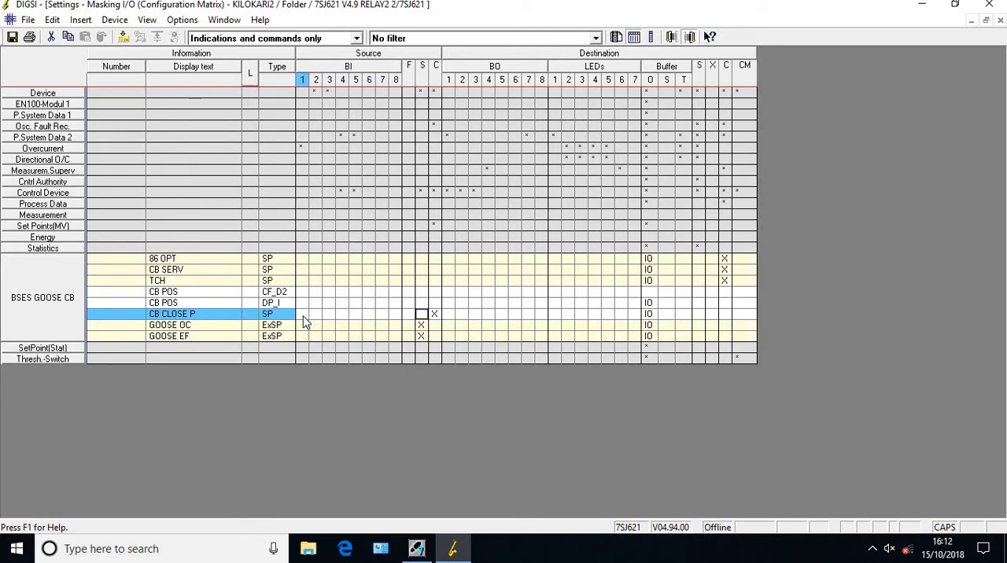
Assign the CB POS feedback to binary inputs 7 and 8, and the CB POS command's trip and close to binary outputs 5 and 6
{"action": "left_click", "coordinate": [381, 306]}
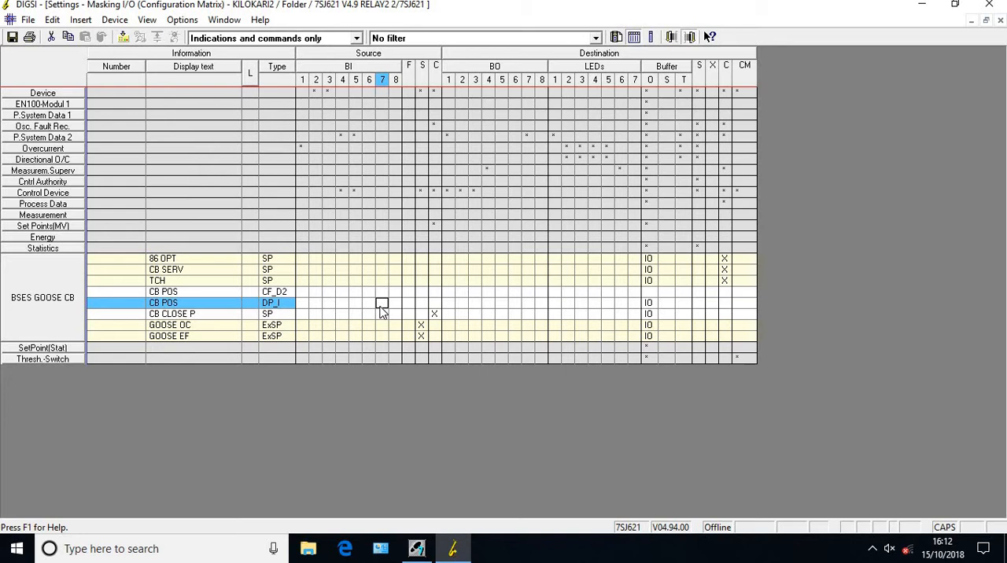
{"action": "type", "text": "X"}
{"action": "key", "text": "Up"}
{"action": "key", "text": "Left"}
{"action": "key", "text": "Right"}
{"action": "key", "text": "Right"}
{"action": "key", "text": "Right"}
{"action": "key", "text": "Right"}
{"action": "key", "text": "Right"}
{"action": "key", "text": "Right"}
{"action": "key", "text": "Right"}
{"action": "key", "text": "Right"}
{"action": "key", "text": "Right"}
{"action": "type", "text": "X"}
{"action": "key", "text": "Right"}
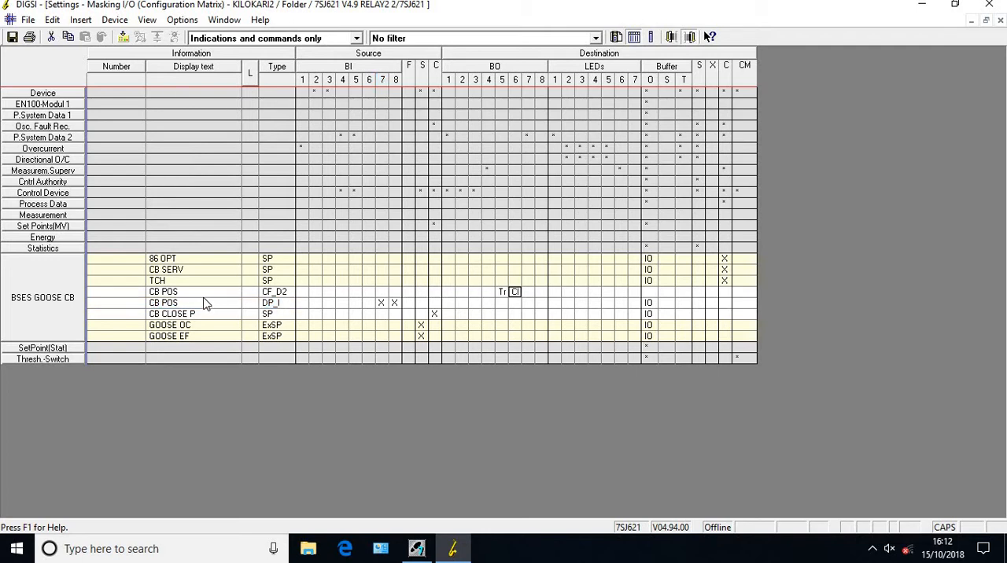
Enable the interlocking check for the CB POS command, with BSES GOOSE CB CB CLOSE P as the release for CLOSE
{"action": "right_click", "coordinate": [197, 295]}
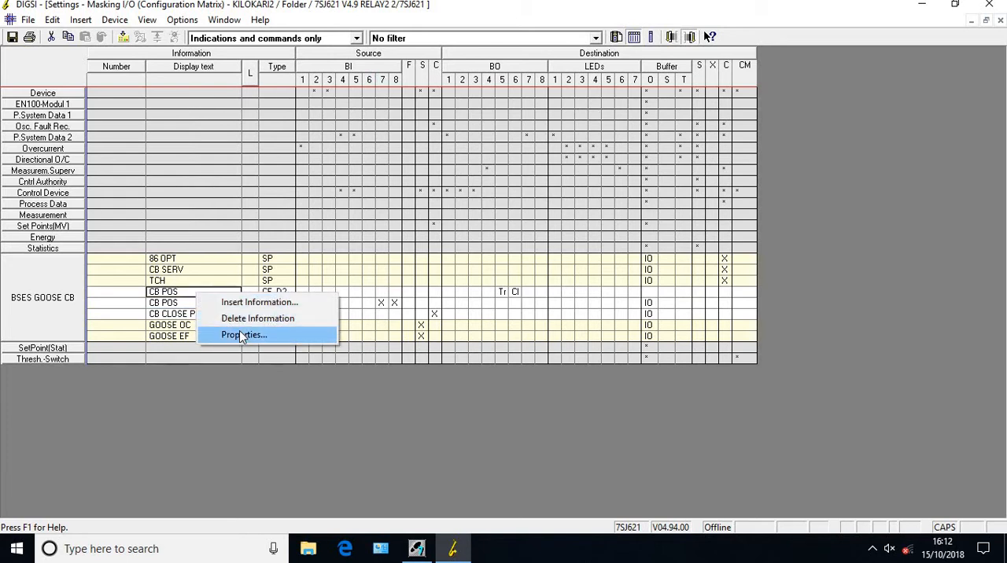
{"action": "left_click", "coordinate": [243, 336]}
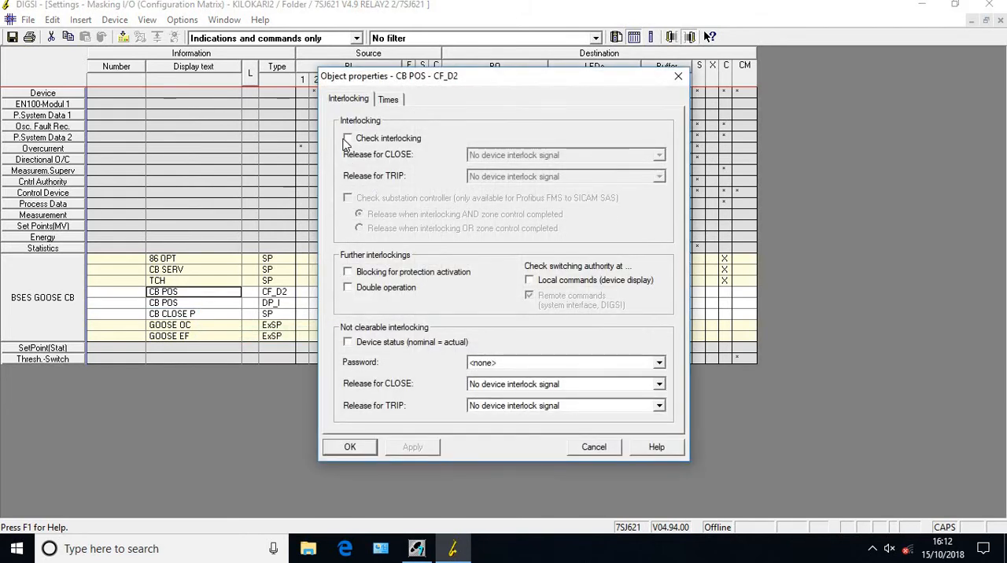
{"action": "left_click", "coordinate": [348, 139]}
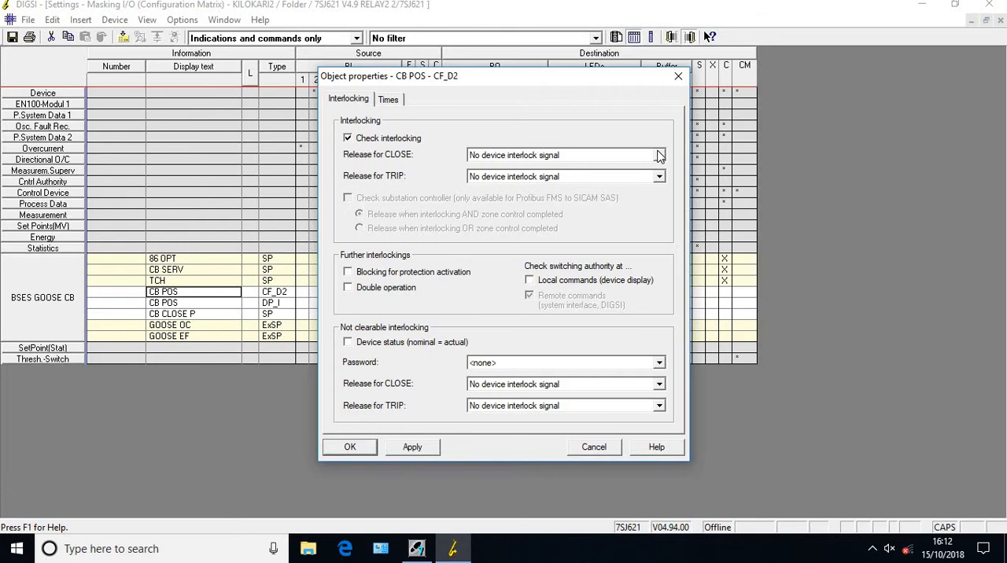
{"action": "left_click", "coordinate": [660, 155]}
{"action": "left_click_drag", "start_coordinate": [660, 208], "coordinate": [659, 208]}
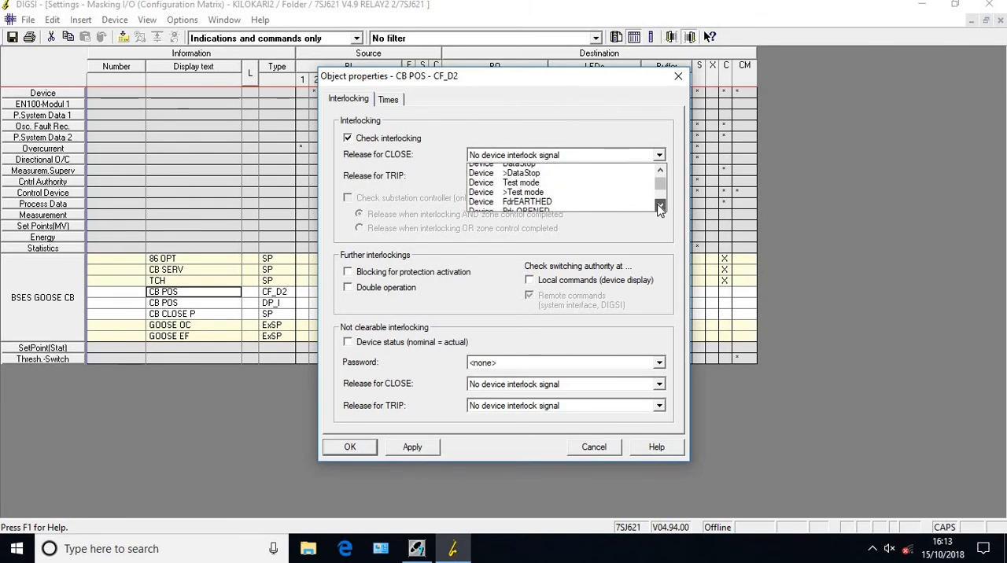
{"action": "left_click_drag", "start_coordinate": [660, 208], "coordinate": [659, 208]}
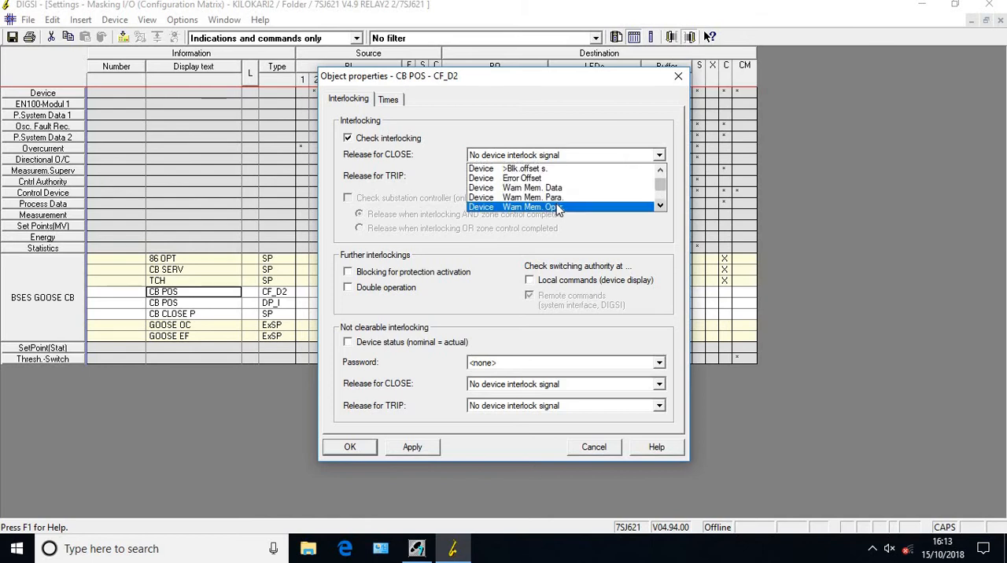
{"action": "key", "text": "Down"}
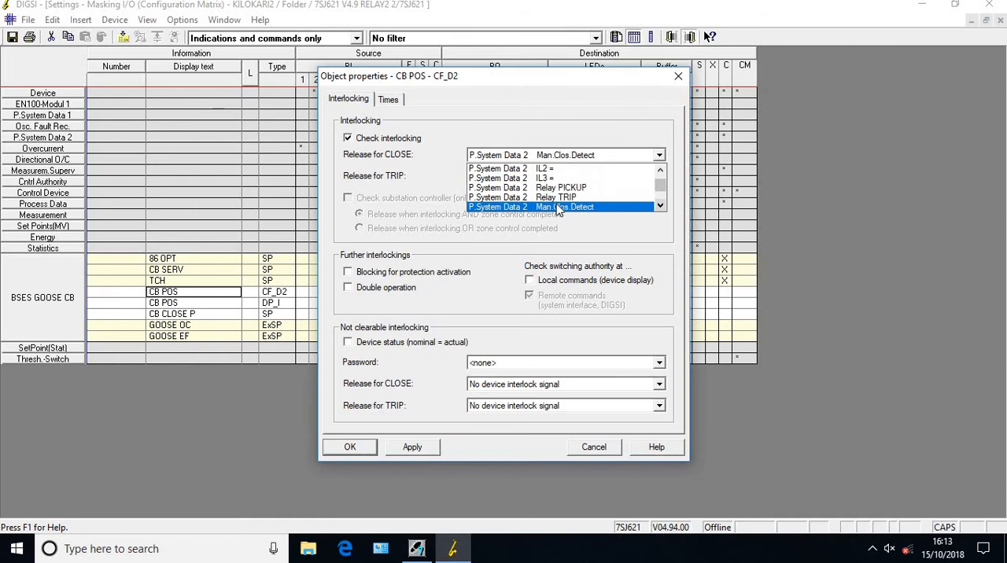
{"action": "scroll", "coordinate": [558, 210], "scroll_direction": "down", "scroll_amount": 3}
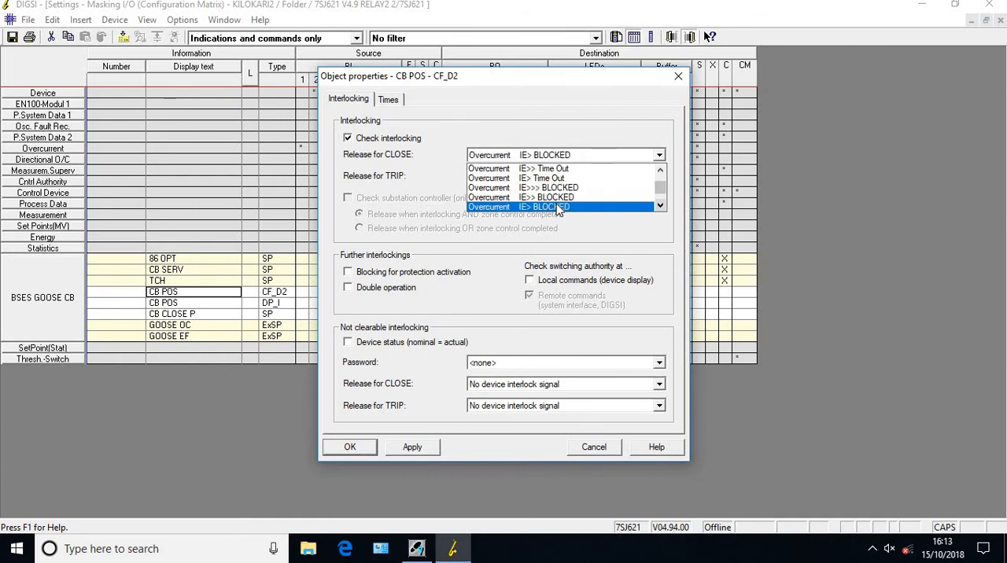
{"action": "scroll", "coordinate": [558, 209], "scroll_direction": "down", "scroll_amount": 6}
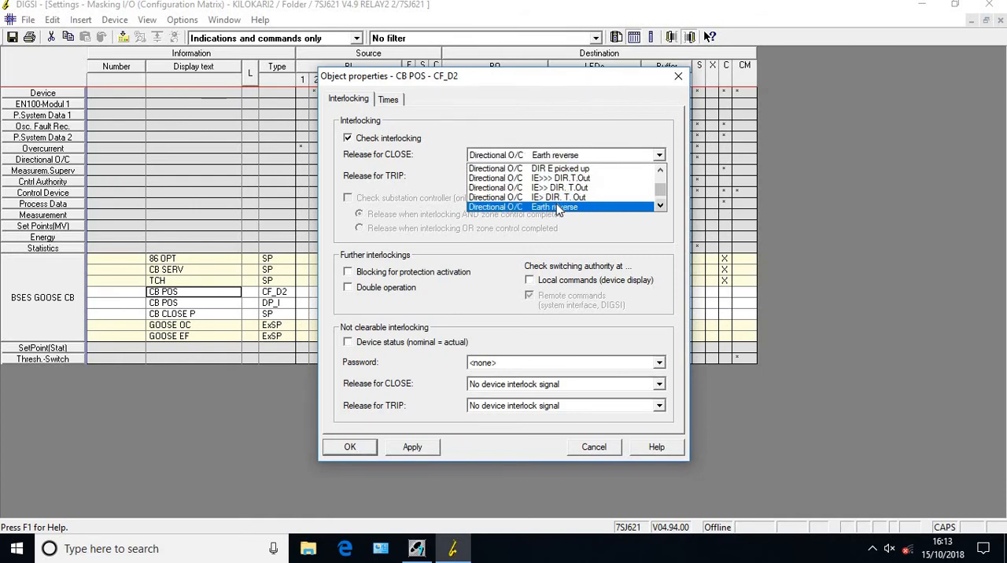
{"action": "scroll", "coordinate": [558, 209], "scroll_direction": "down", "scroll_amount": 10}
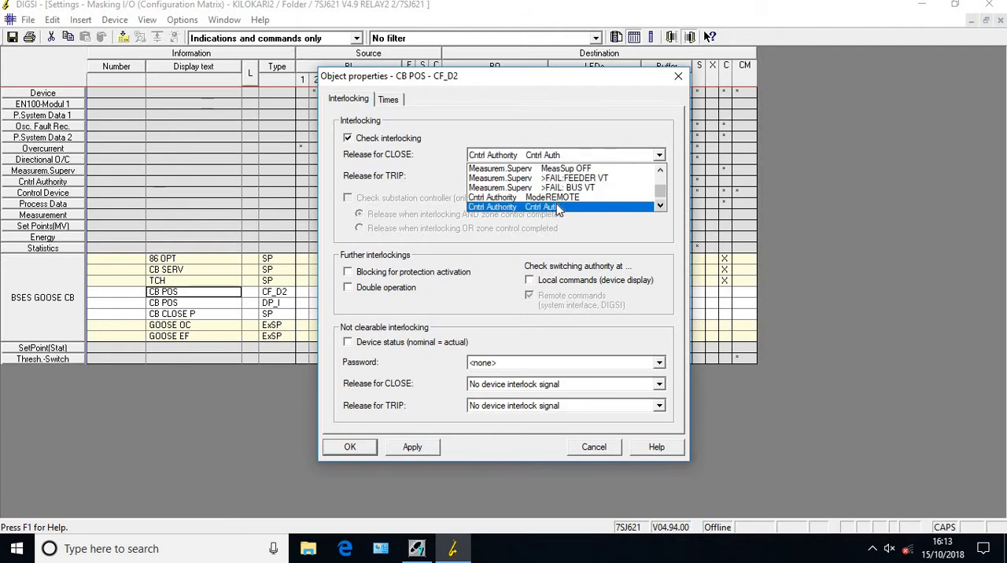
{"action": "scroll", "coordinate": [558, 209], "scroll_direction": "down", "scroll_amount": 8}
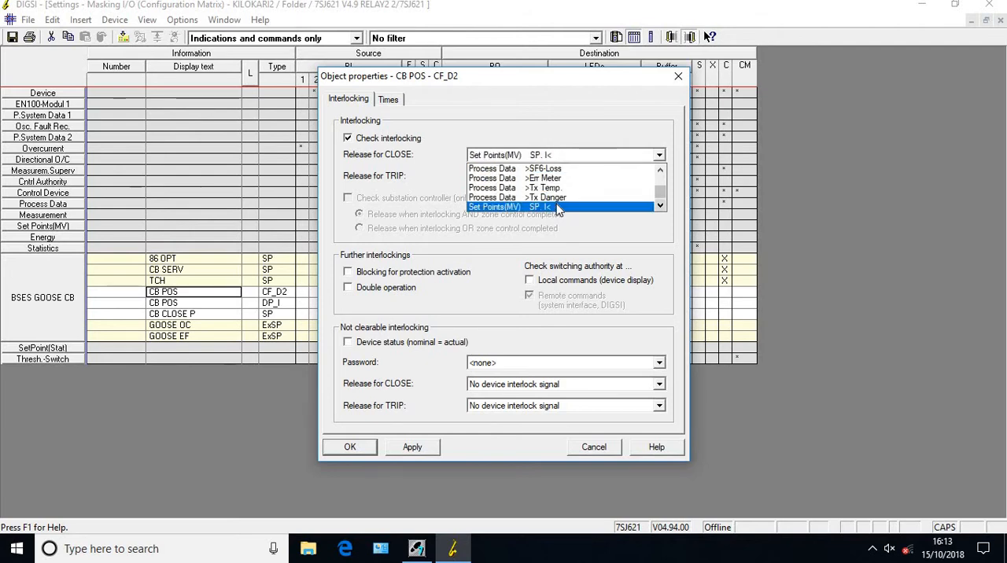
{"action": "scroll", "coordinate": [558, 209], "scroll_direction": "down", "scroll_amount": 14}
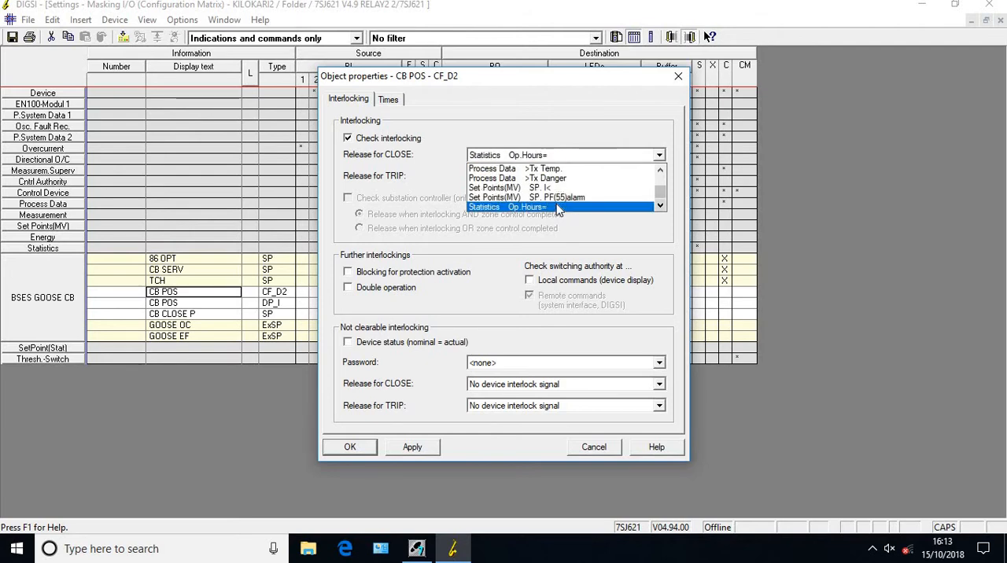
{"action": "scroll", "coordinate": [558, 209], "scroll_direction": "up", "scroll_amount": 2}
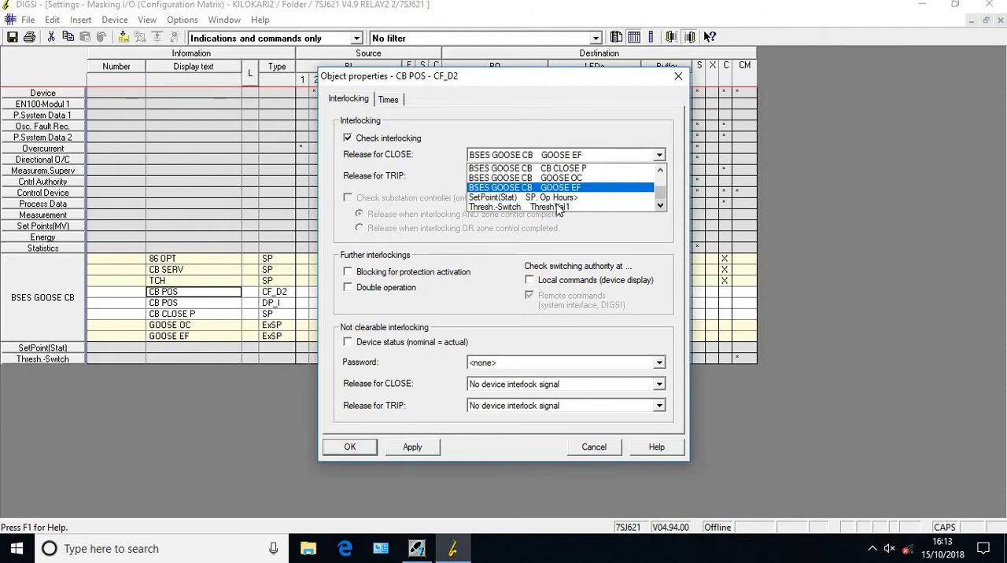
{"action": "scroll", "coordinate": [558, 209], "scroll_direction": "up", "scroll_amount": 2}
{"action": "key", "text": "Return"}
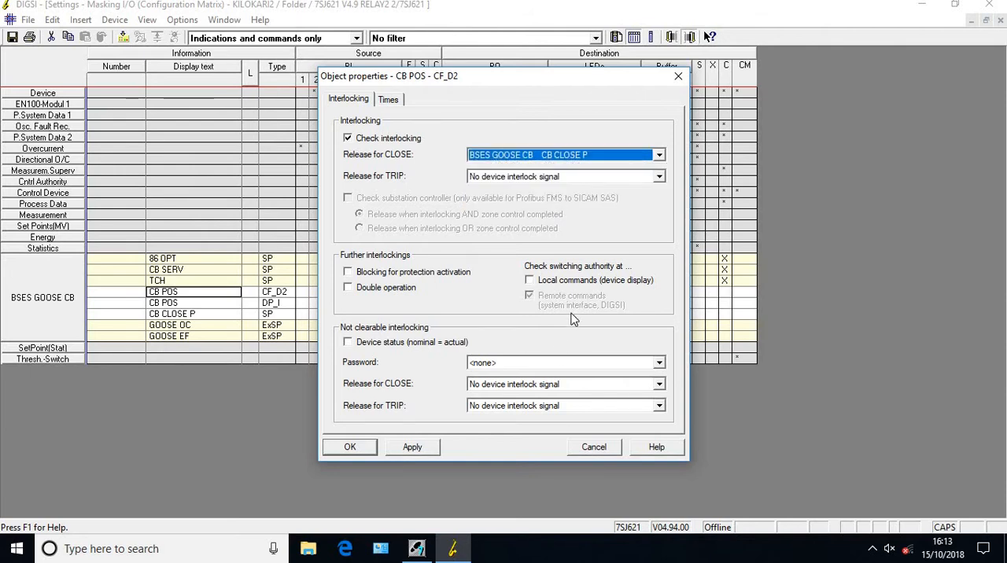
Enable the CB POS command's switching authority check for local commands and its double operation interlocking, and confirm the properties
{"action": "left_click", "coordinate": [542, 283]}
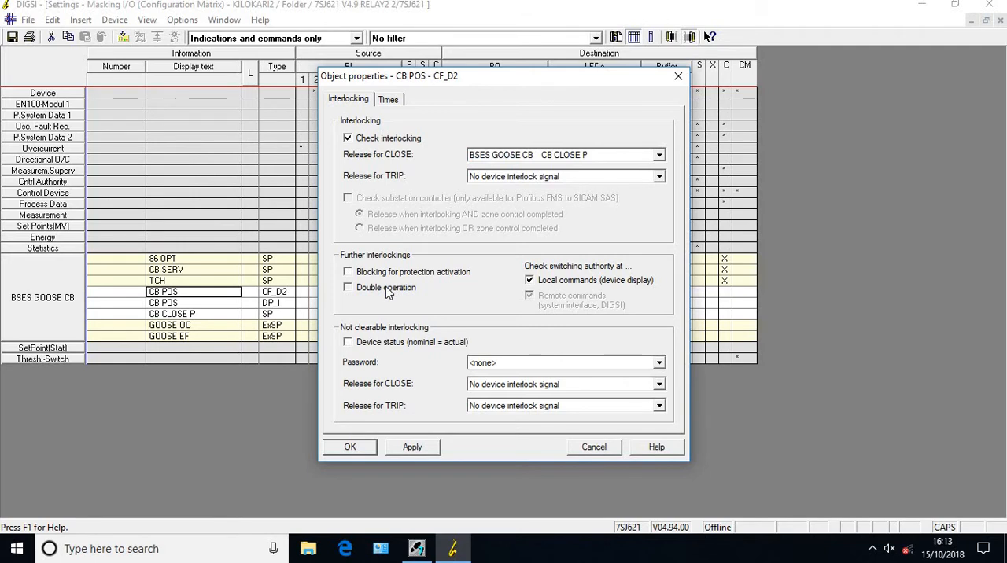
{"action": "left_click", "coordinate": [387, 289]}
{"action": "left_click", "coordinate": [350, 447]}
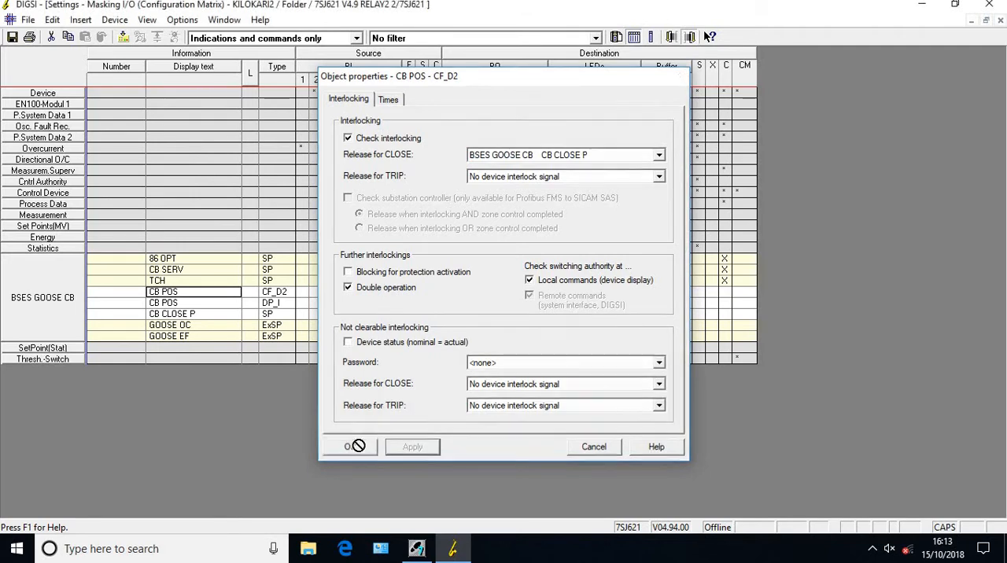
Save the masking settings, accept the IEC 61850 parameter changes and dismiss the report
{"action": "left_click", "coordinate": [12, 38]}
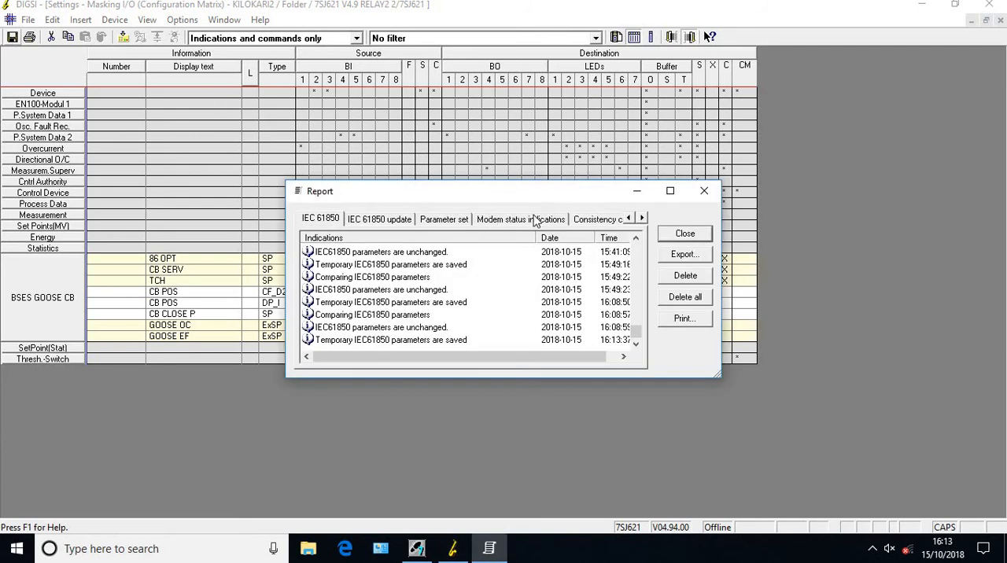
{"action": "left_click", "coordinate": [684, 234]}
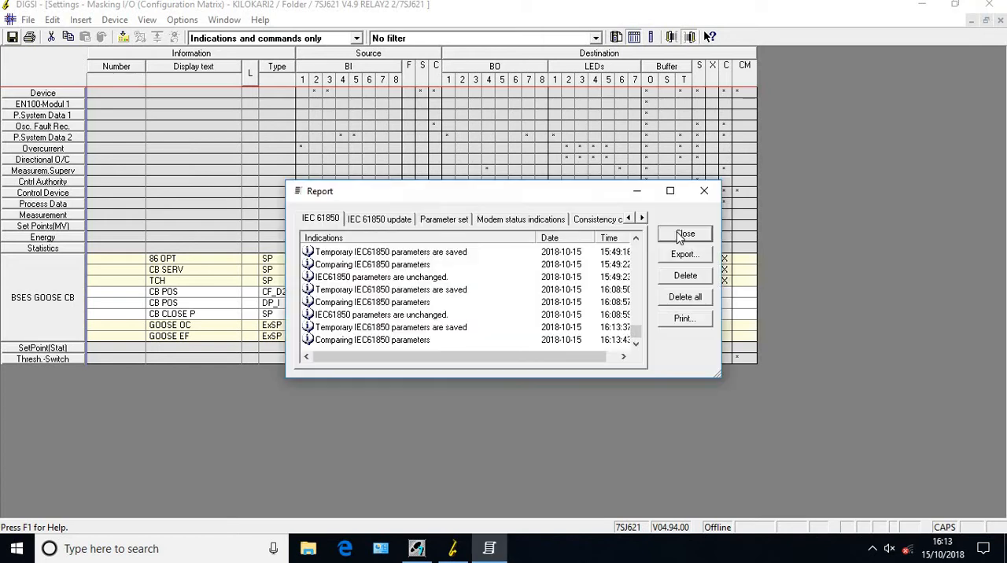
{"action": "left_click", "coordinate": [553, 320]}
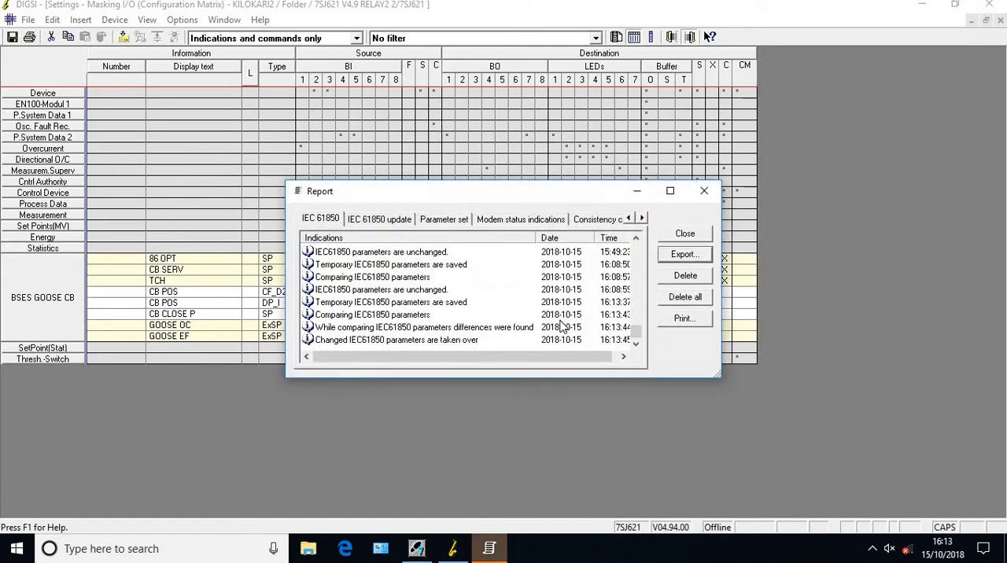
{"action": "left_click", "coordinate": [687, 233]}
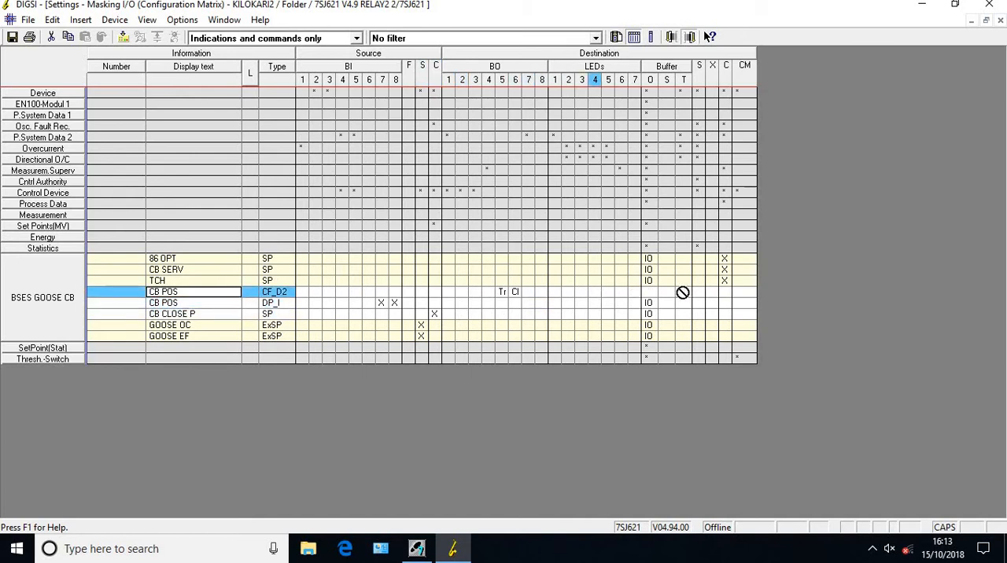
Mask the CB POS feedback (DP_I) to the destination system interface S with an X
{"action": "left_click", "coordinate": [727, 293]}
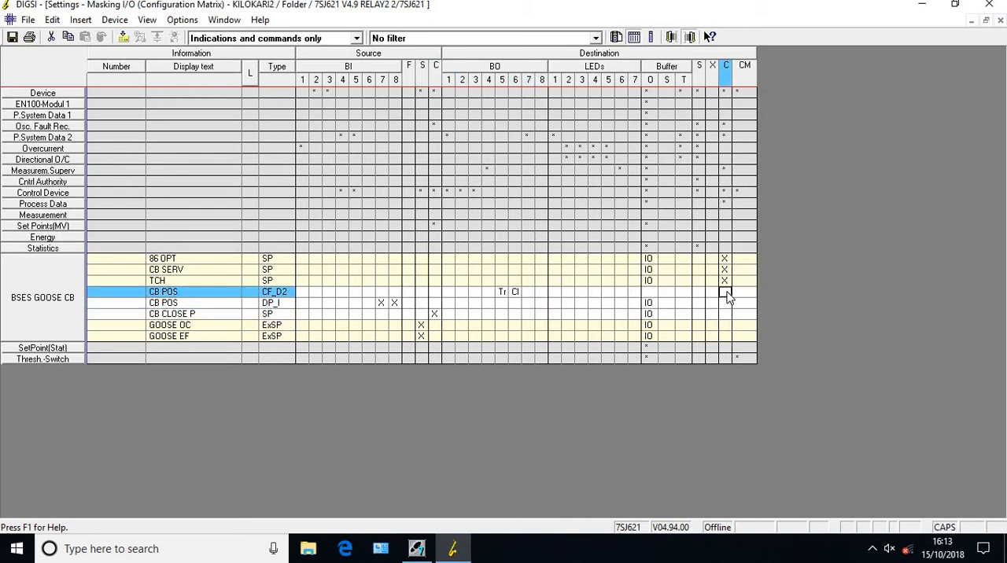
{"action": "key", "text": "Left"}
{"action": "left_click", "coordinate": [710, 291]}
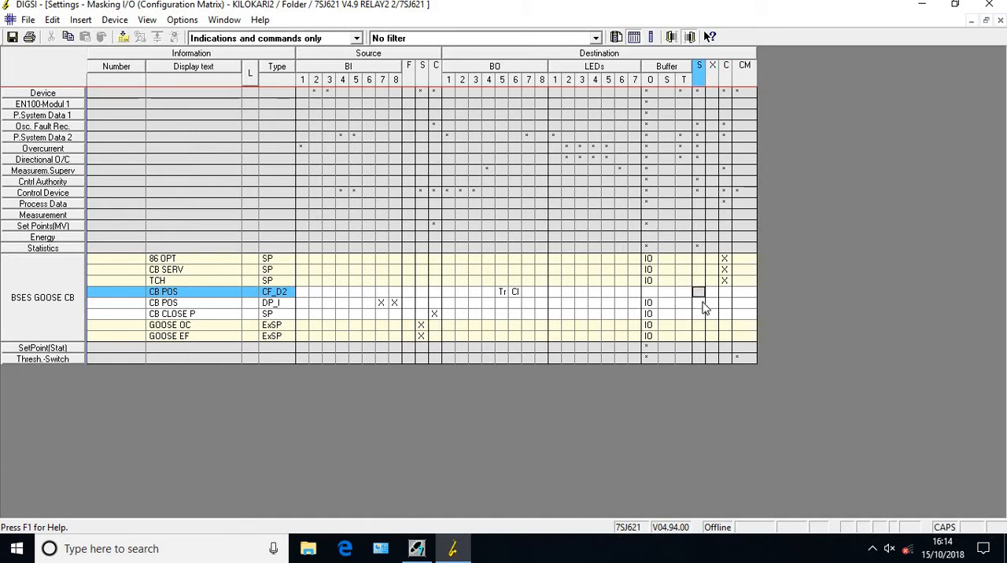
{"action": "left_click", "coordinate": [702, 304]}
{"action": "type", "text": "X"}
{"action": "left_click", "coordinate": [701, 301]}
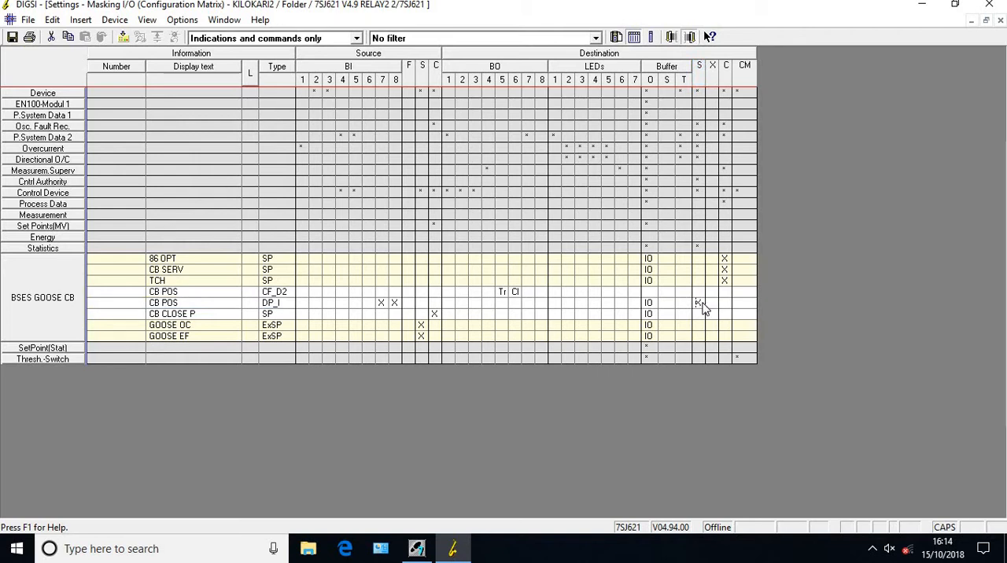
Try Q0 and CB as the CTRL prefix of the CB POS feedback's IEC 61850 object, and clear the entry
{"action": "left_click", "coordinate": [495, 221]}
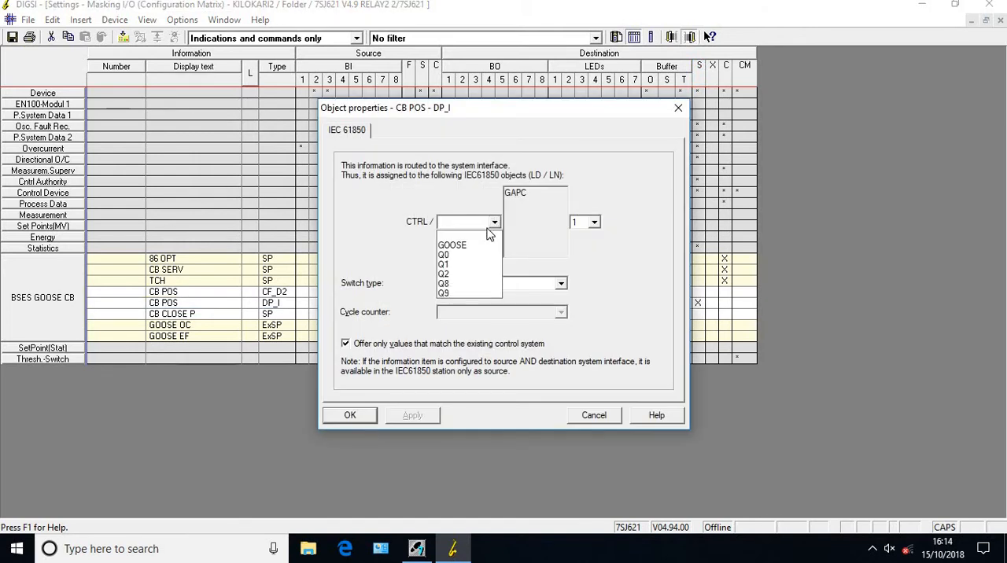
{"action": "left_click", "coordinate": [459, 257]}
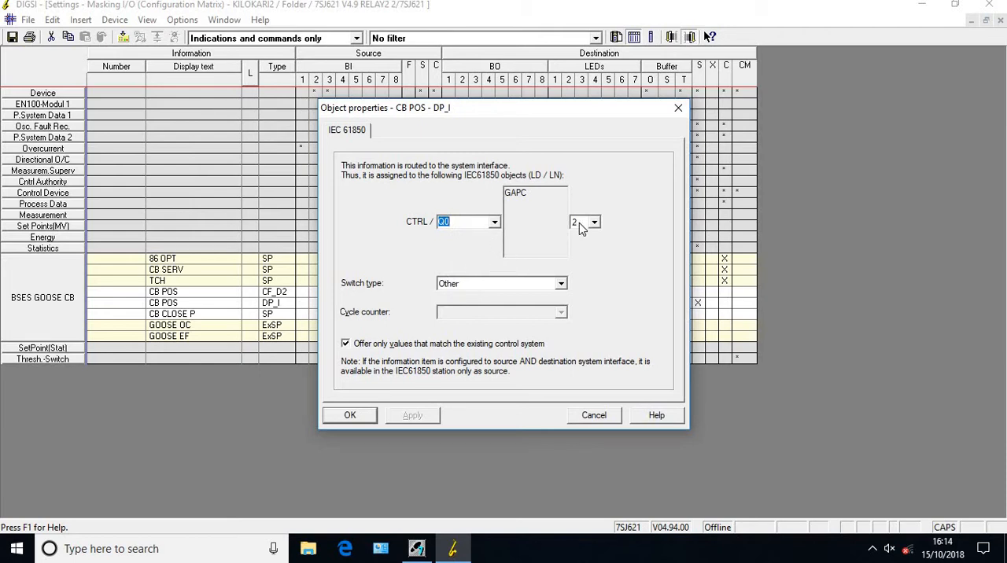
{"action": "left_click", "coordinate": [495, 224]}
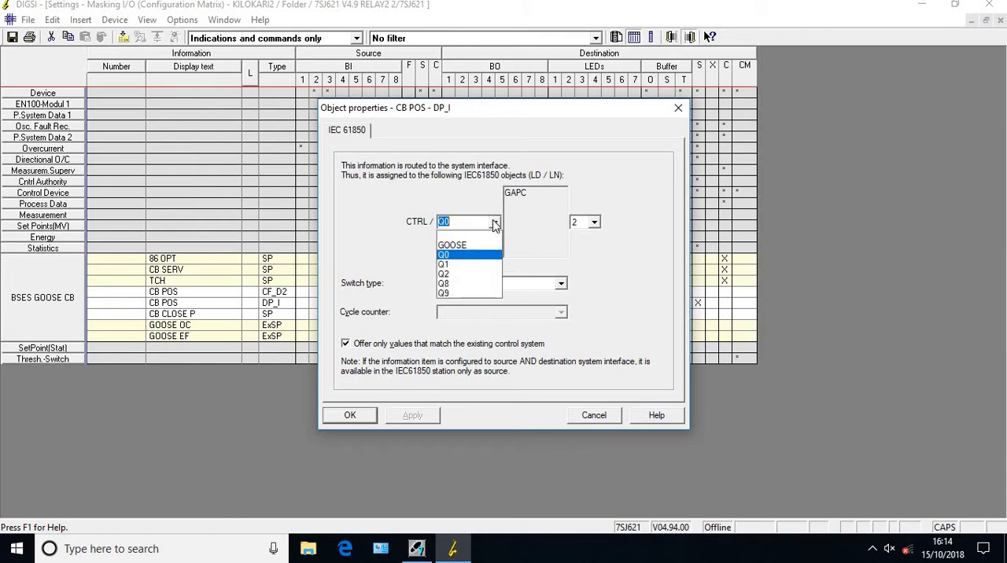
{"action": "type", "text": "CBPOS"}
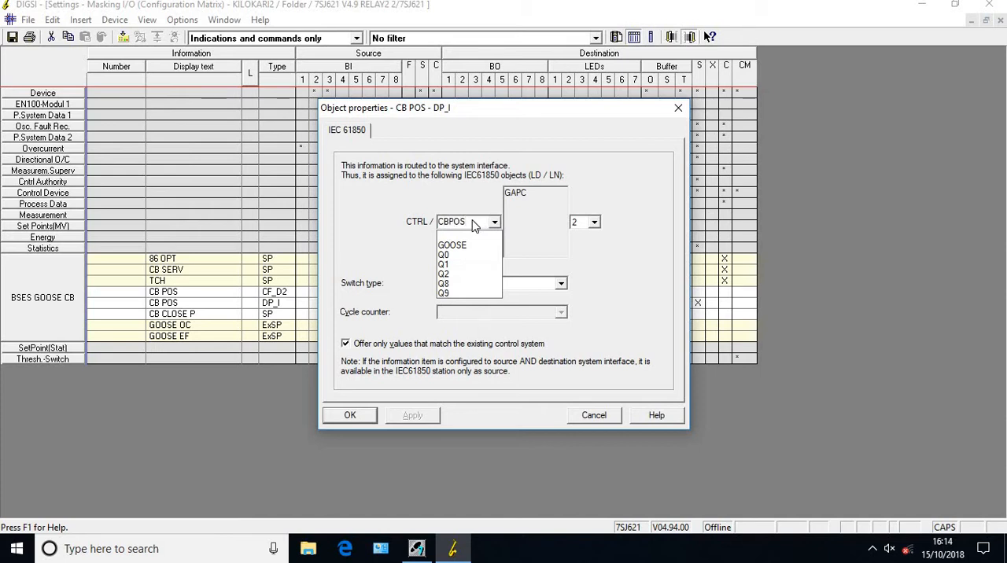
{"action": "left_click", "coordinate": [473, 221]}
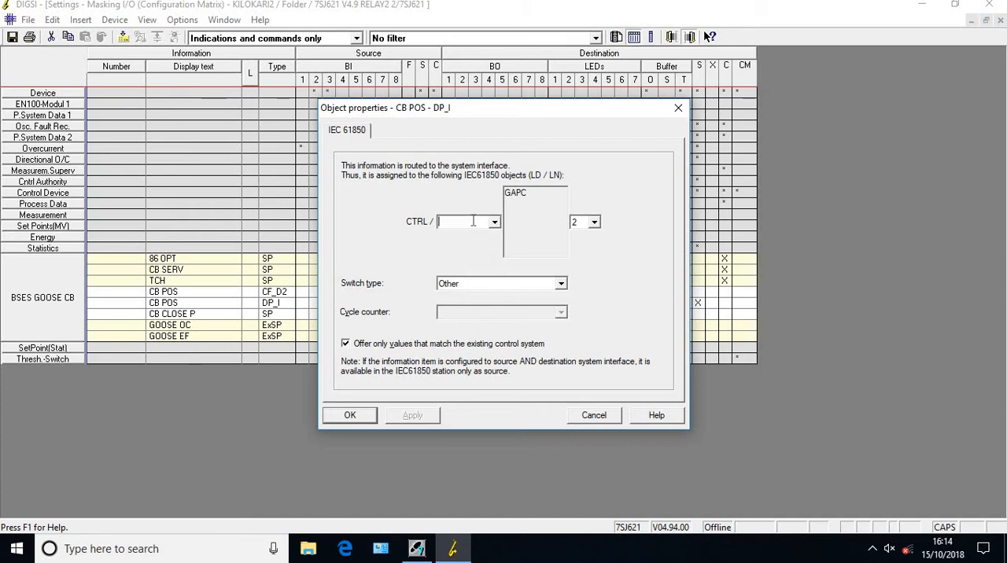
Set the CB POS feedback's IEC 61850 switch type to Circuit breaker, and confirm the object properties
{"action": "left_click", "coordinate": [560, 284]}
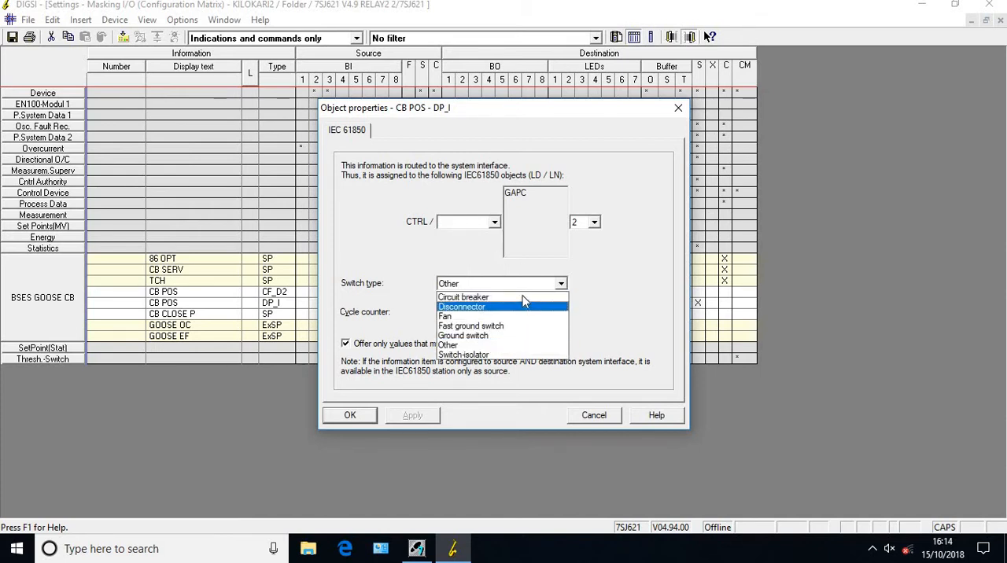
{"action": "left_click", "coordinate": [525, 298]}
{"action": "left_click", "coordinate": [414, 417]}
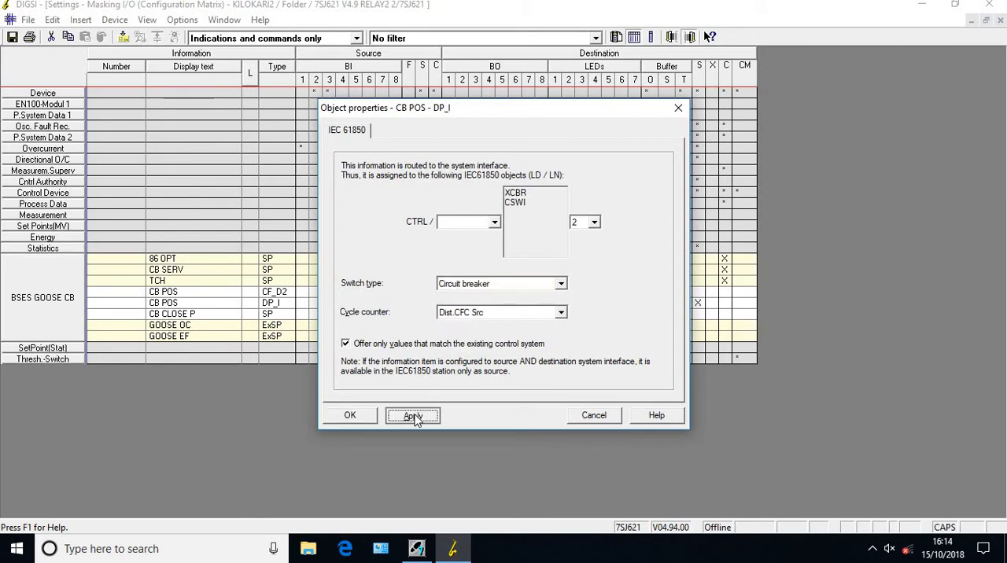
{"action": "left_click", "coordinate": [353, 415]}
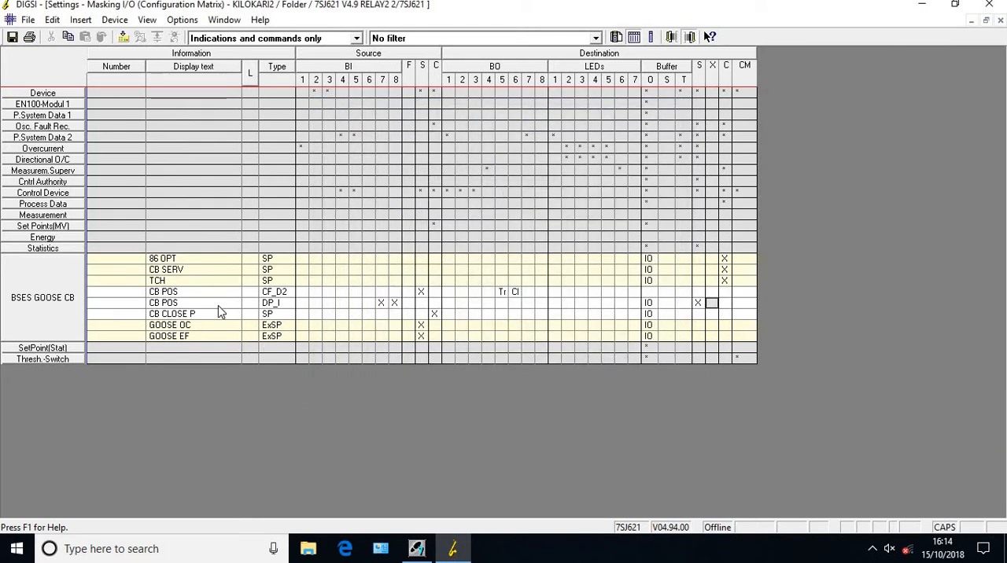
{"action": "left_click", "coordinate": [435, 293]}
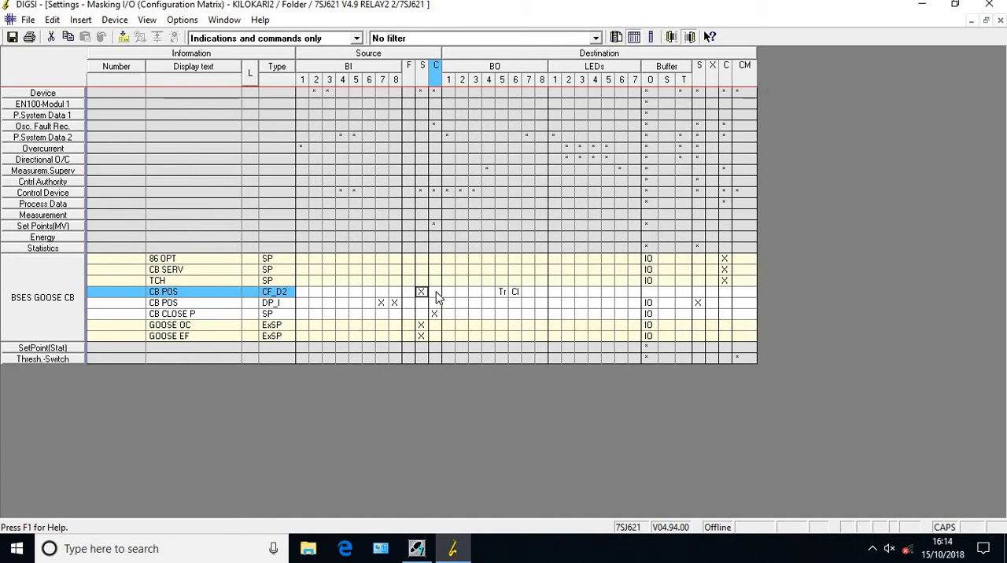
{"action": "key", "text": "Down"}
{"action": "key", "text": "Down"}
{"action": "key", "text": "Right"}
Save the masking settings, accepting the IEC 61850 parameter changes, and close the configuration matrix
{"action": "left_click", "coordinate": [12, 37]}
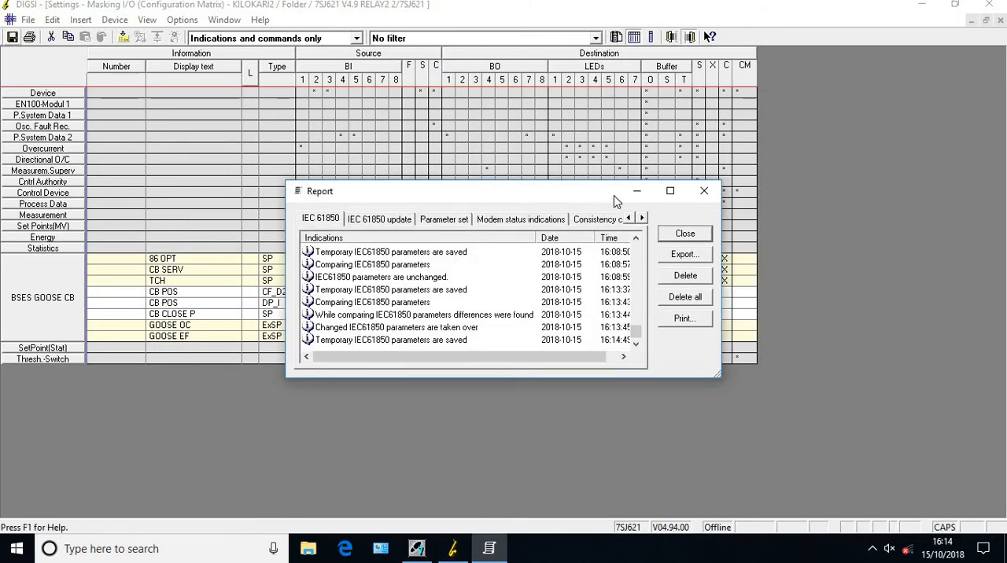
{"action": "left_click", "coordinate": [686, 236]}
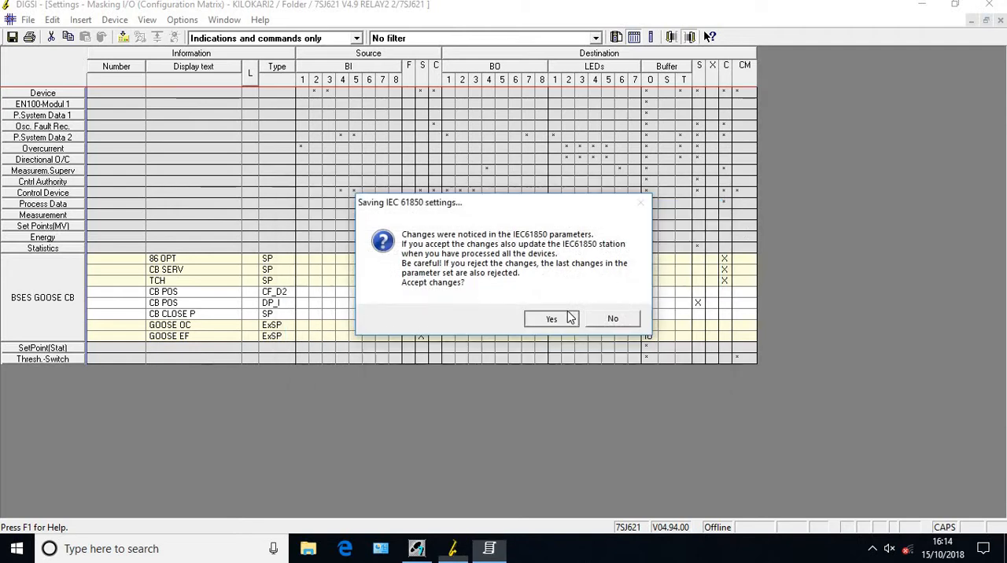
{"action": "left_click", "coordinate": [552, 318]}
{"action": "left_click", "coordinate": [697, 234]}
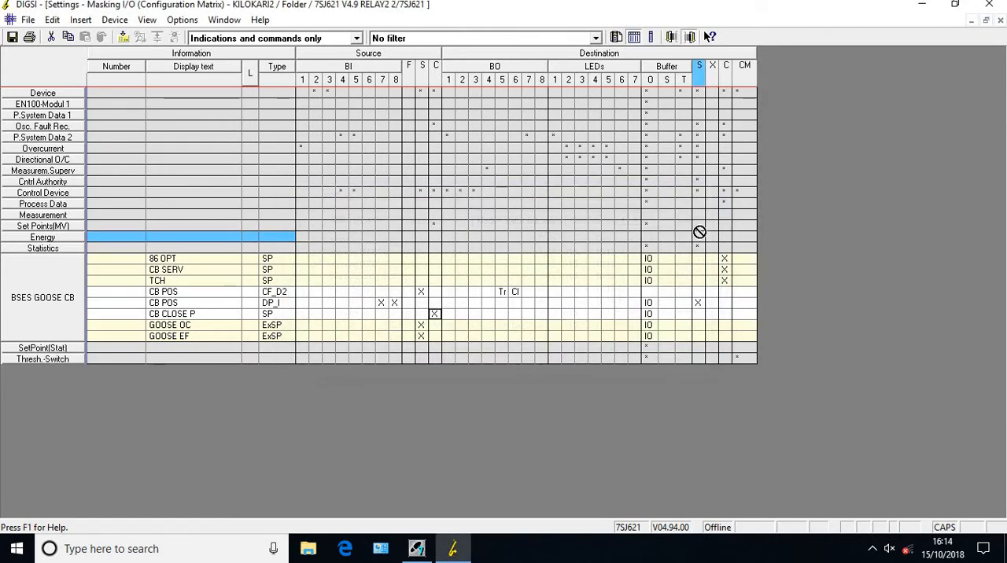
{"action": "left_click", "coordinate": [999, 20]}
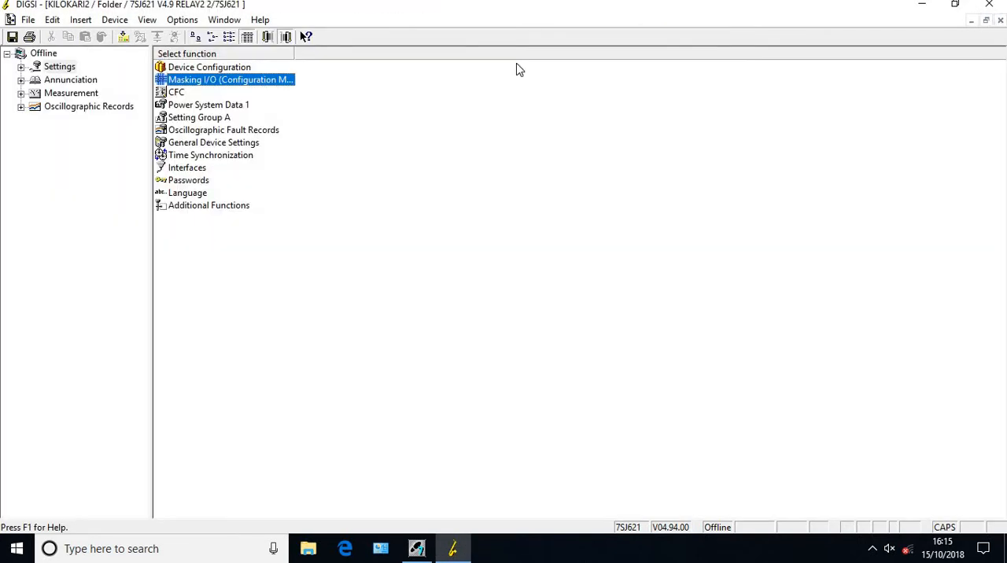
Insert a new CFC chart in the device settings and name it CLOSEPER
{"action": "double_click", "coordinate": [176, 93]}
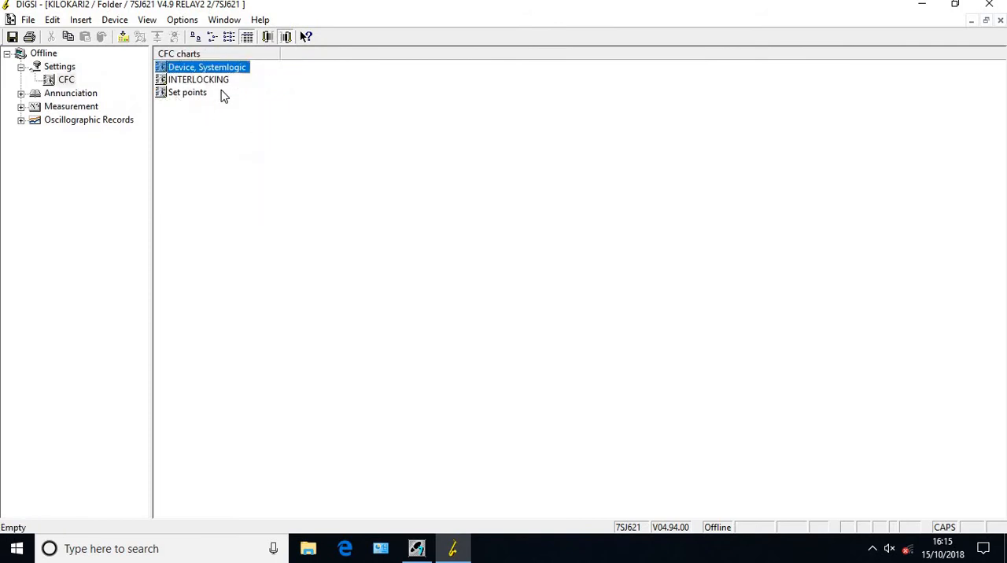
{"action": "right_click", "coordinate": [177, 125]}
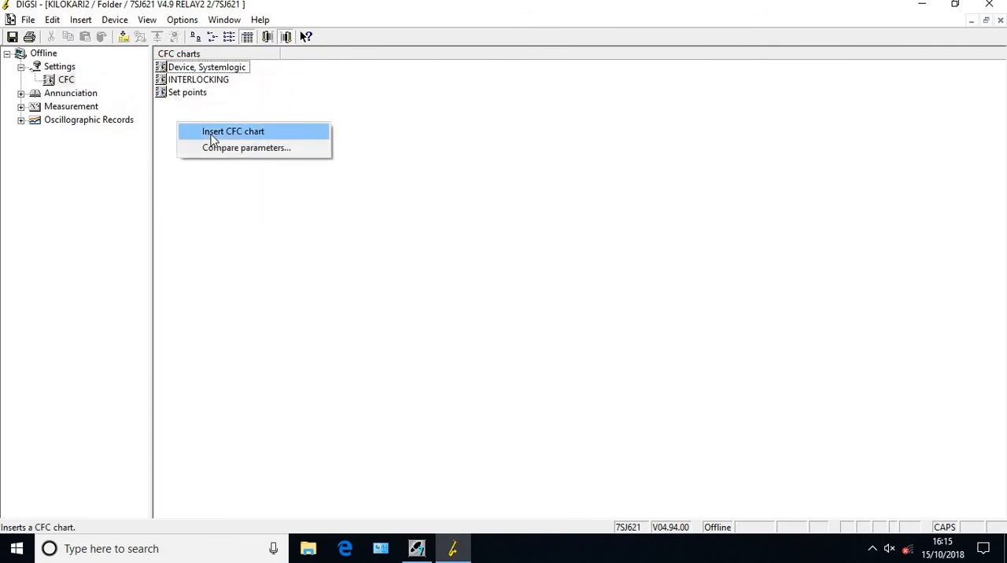
{"action": "left_click", "coordinate": [212, 133]}
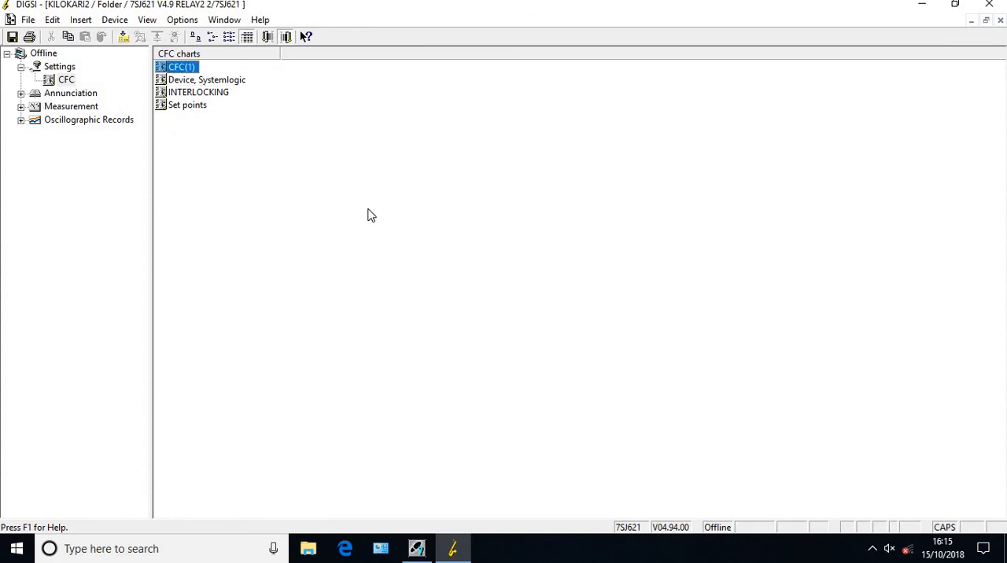
{"action": "right_click", "coordinate": [181, 69]}
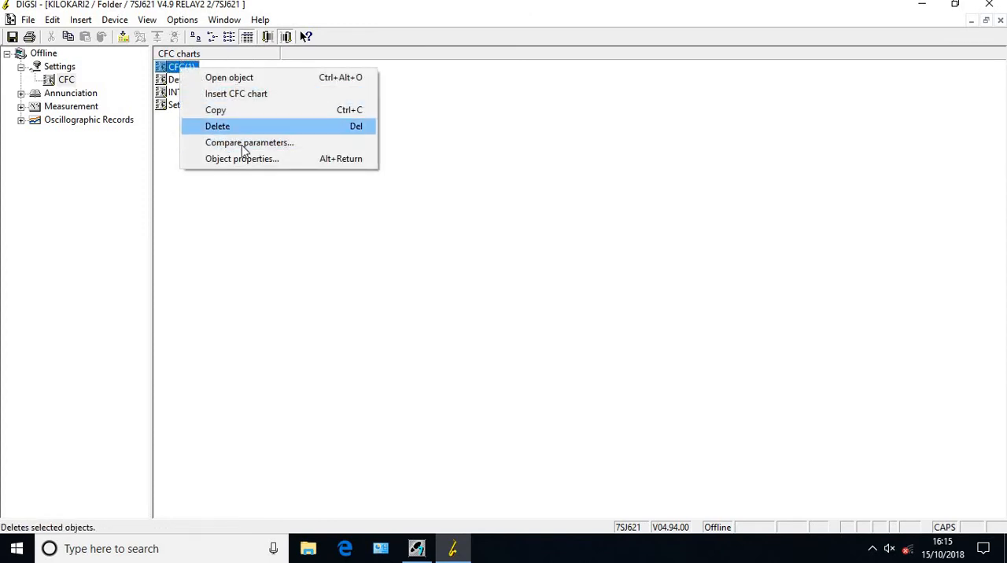
{"action": "left_click", "coordinate": [245, 160]}
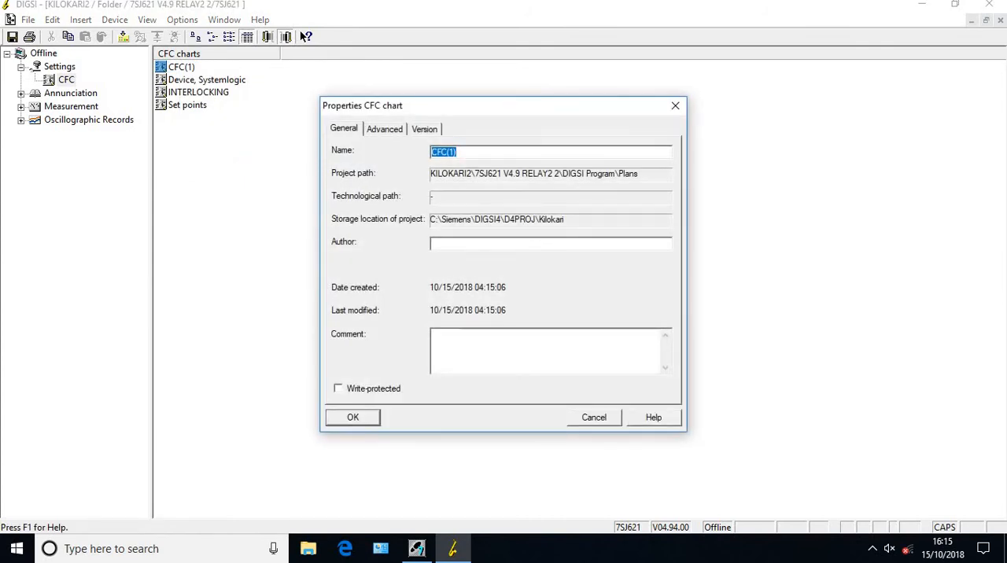
{"action": "type", "text": "CLOSEP"}
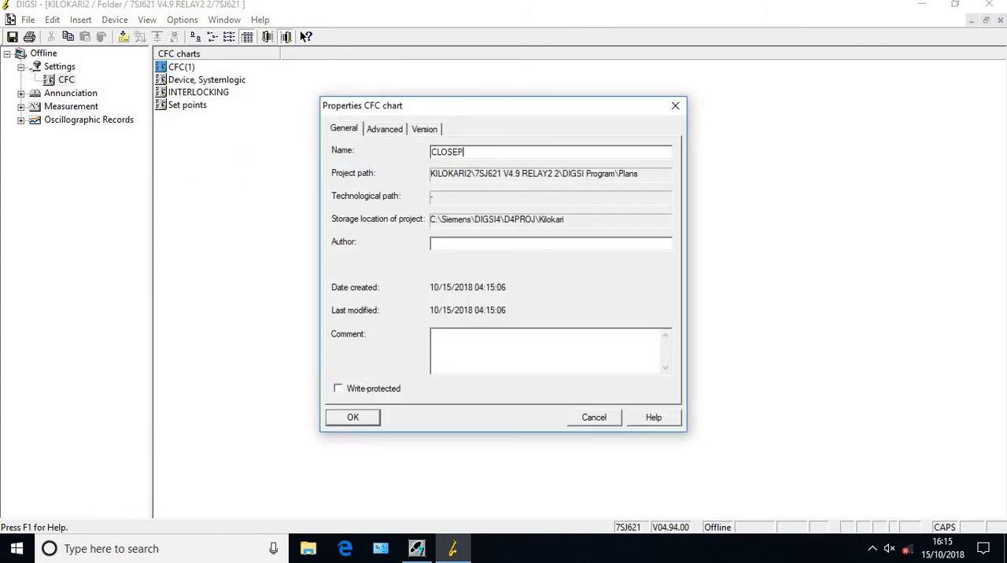
{"action": "type", "text": "ER"}
{"action": "key", "text": "Return"}
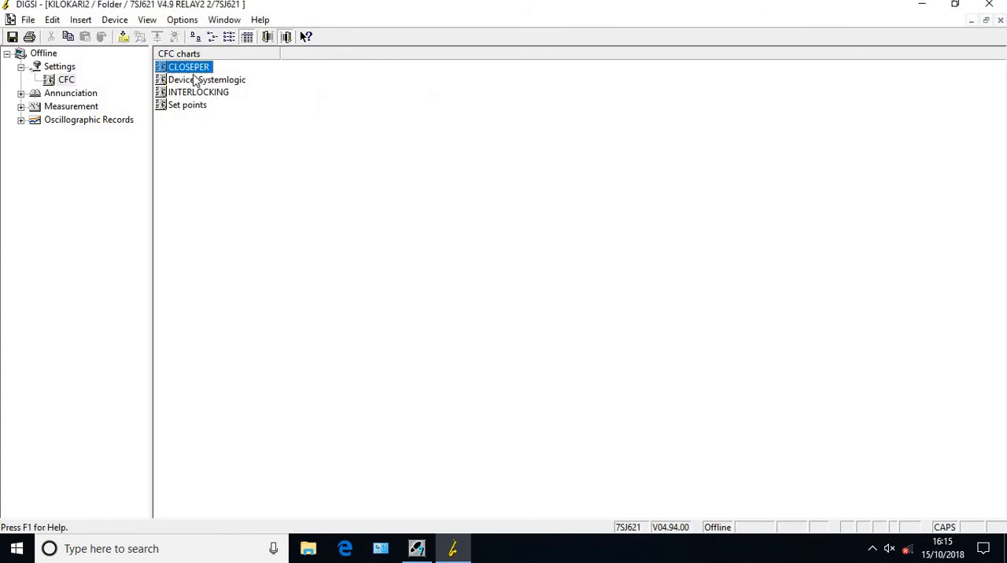
Delete the INTERLOCKING chart from the CFC charts, confirming the deletion
{"action": "left_click", "coordinate": [193, 98]}
{"action": "key", "text": "Delete"}
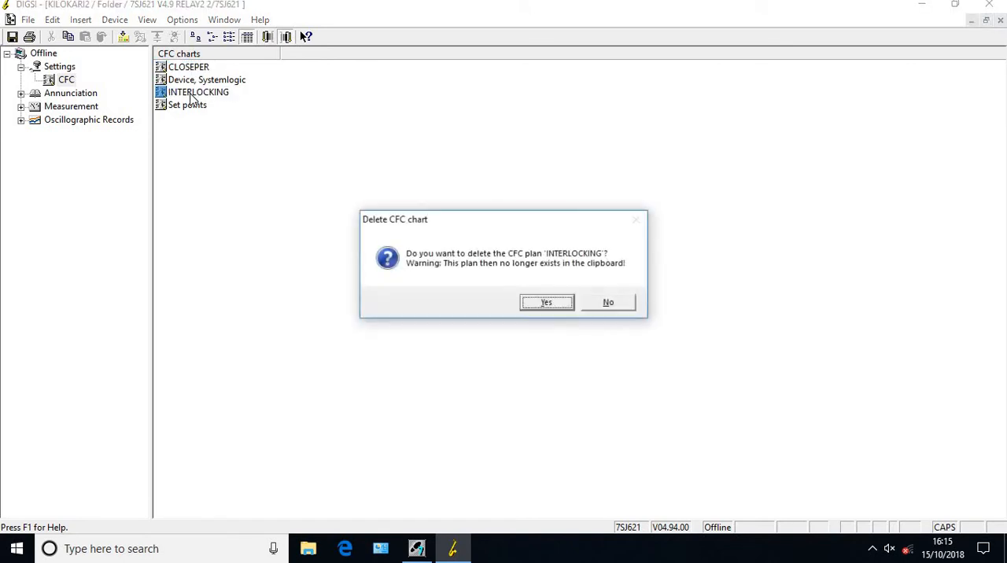
{"action": "key", "text": "Return"}
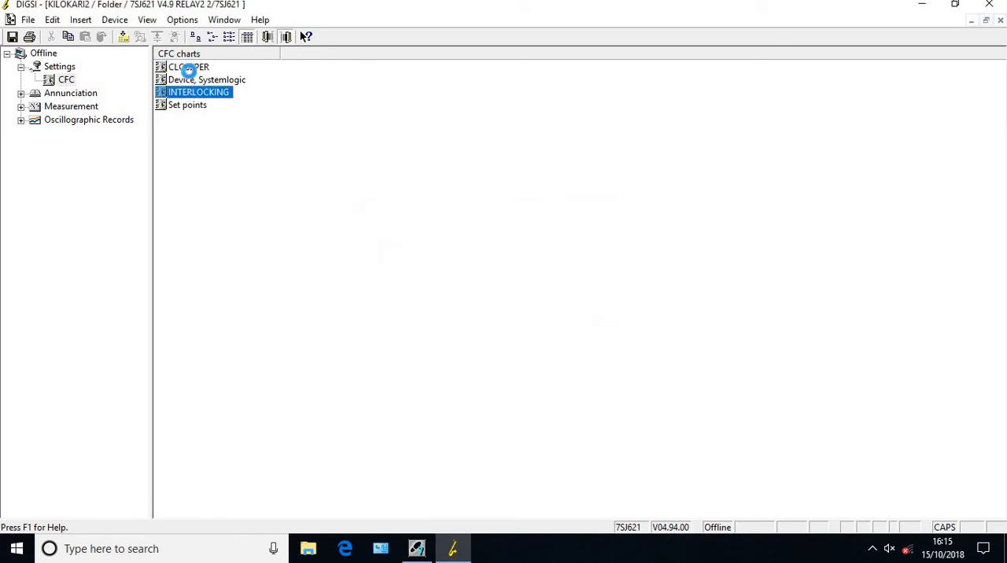
Open the CLOSEPER chart, place an AND gate from the Base Logic blocks and extend it to three inputs
{"action": "left_click", "coordinate": [189, 69]}
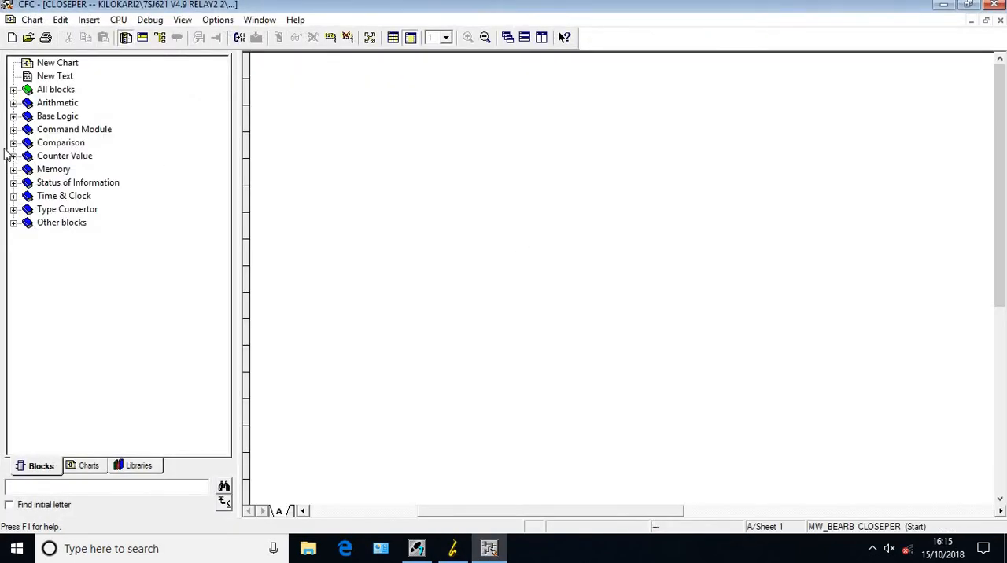
{"action": "left_click", "coordinate": [13, 116]}
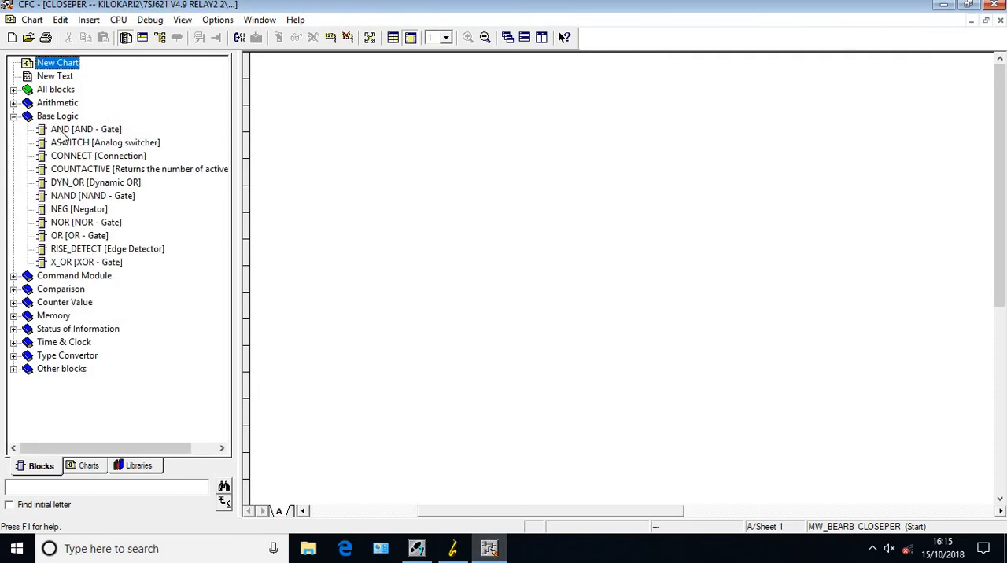
{"action": "left_click_drag", "start_coordinate": [66, 134], "coordinate": [622, 322]}
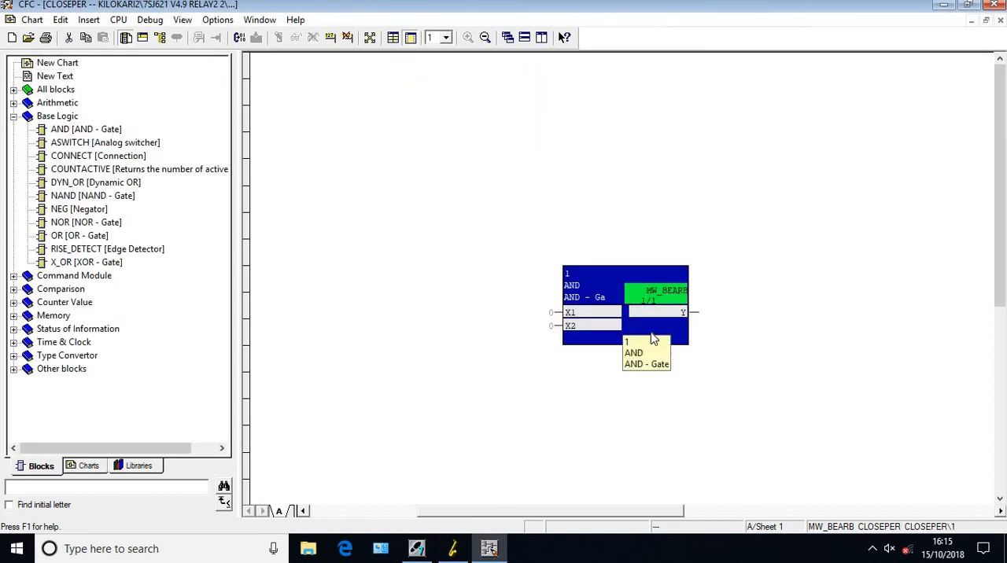
{"action": "right_click", "coordinate": [651, 338]}
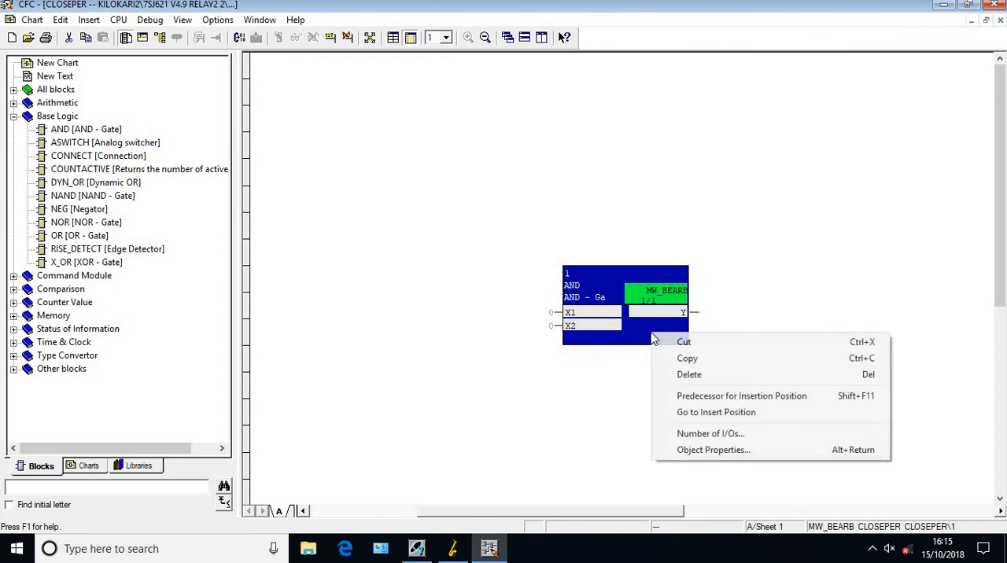
{"action": "left_click", "coordinate": [720, 434]}
{"action": "key", "text": "Return"}
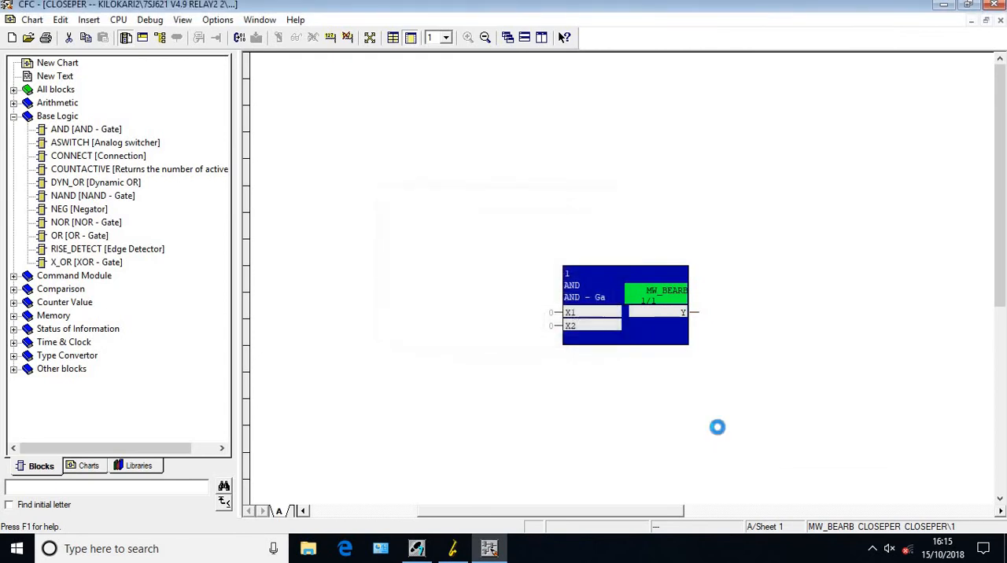
Interconnect the AND gate's input X1 to the BSES GOOSE CB signal 86 OPT
{"action": "right_click", "coordinate": [574, 318]}
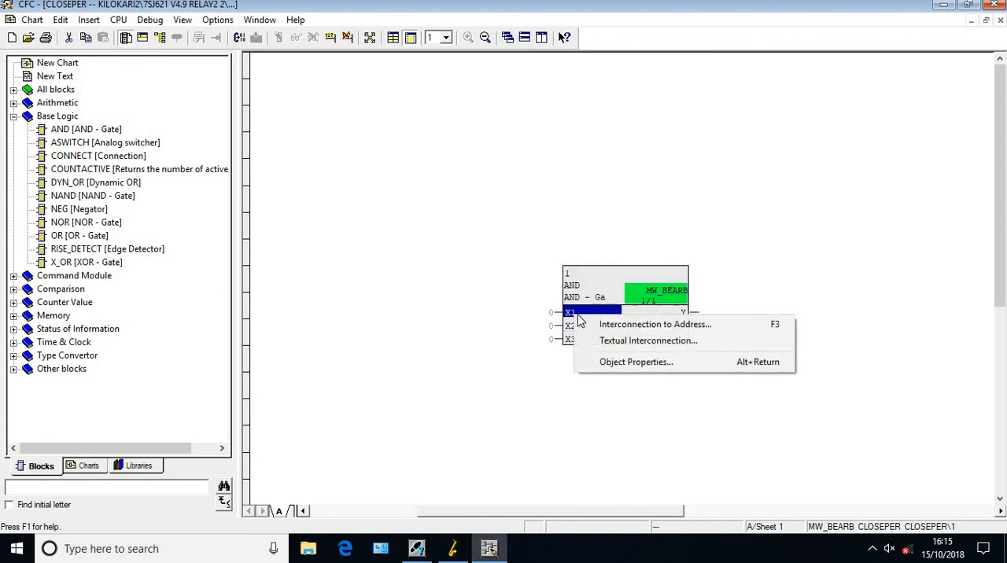
{"action": "left_click", "coordinate": [608, 325]}
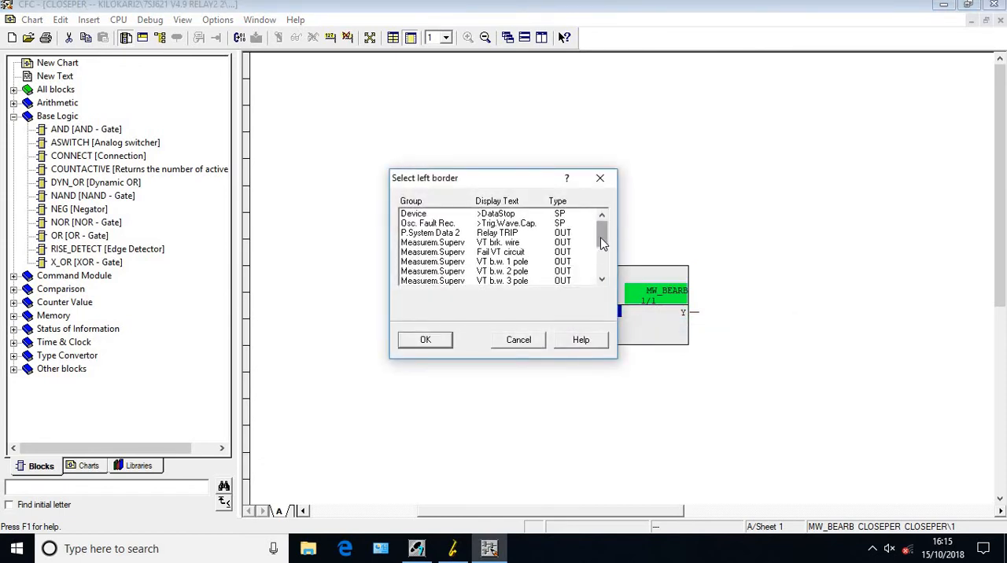
{"action": "left_click_drag", "start_coordinate": [603, 238], "coordinate": [609, 285]}
{"action": "left_click", "coordinate": [492, 262]}
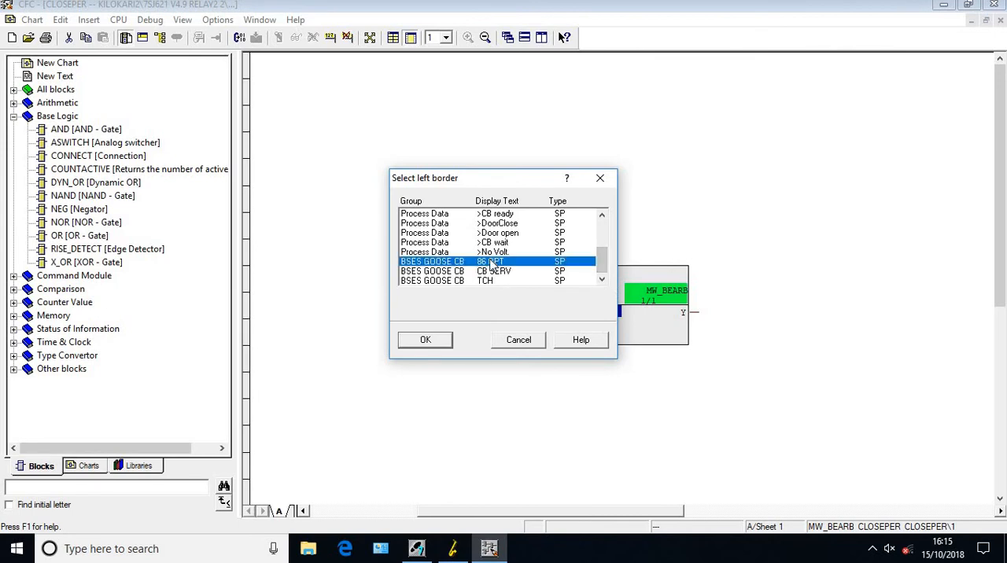
{"action": "left_click", "coordinate": [425, 340]}
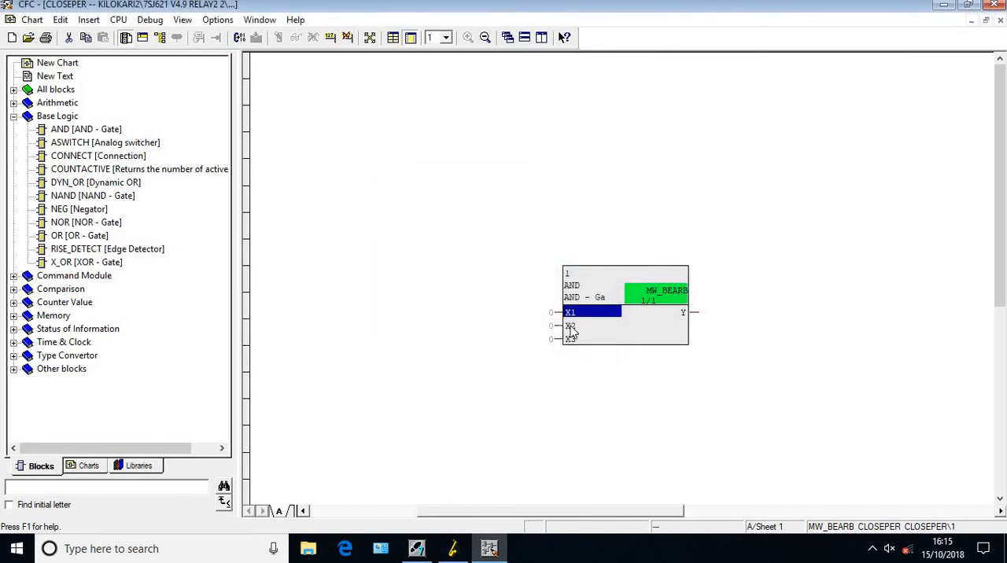
Interconnect the AND gate's input X2 to the BSES GOOSE CB signal CB SERV
{"action": "right_click", "coordinate": [572, 328]}
{"action": "left_click", "coordinate": [605, 334]}
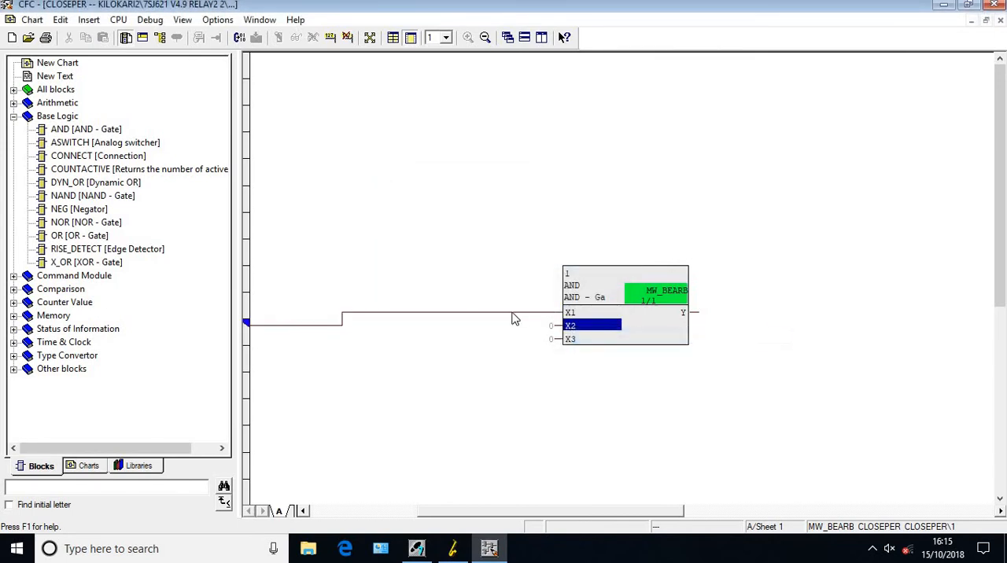
{"action": "left_click_drag", "start_coordinate": [603, 236], "coordinate": [605, 275]}
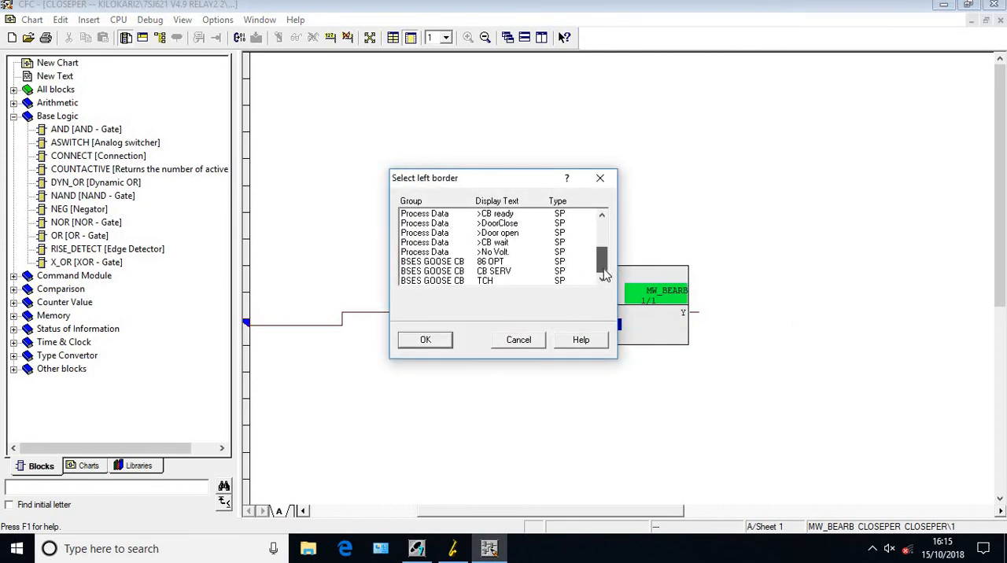
{"action": "left_click", "coordinate": [496, 271]}
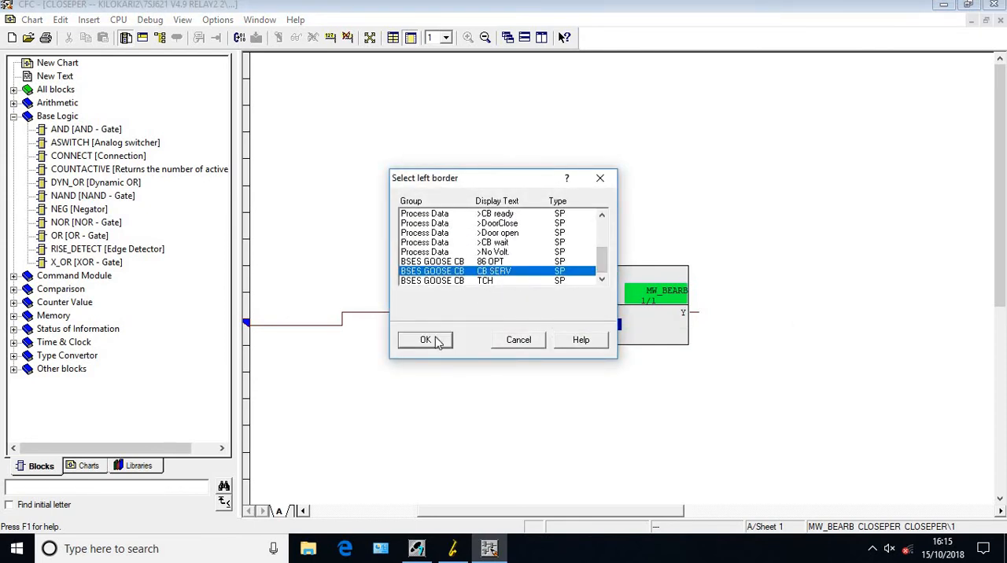
{"action": "left_click", "coordinate": [437, 340]}
Interconnect the AND gate's input X3 to the BSES GOOSE CB signal TCH
{"action": "right_click", "coordinate": [569, 340]}
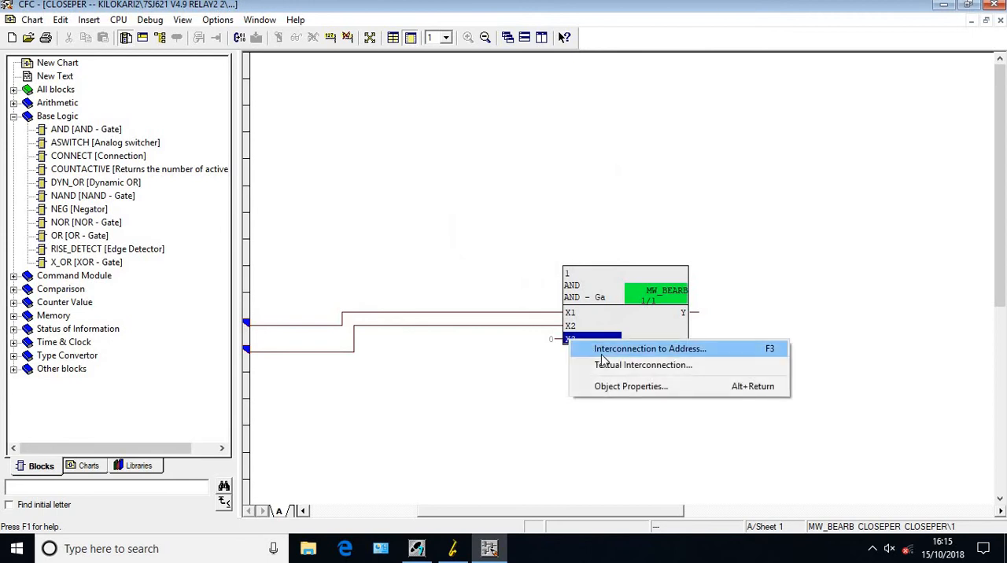
{"action": "left_click", "coordinate": [603, 355]}
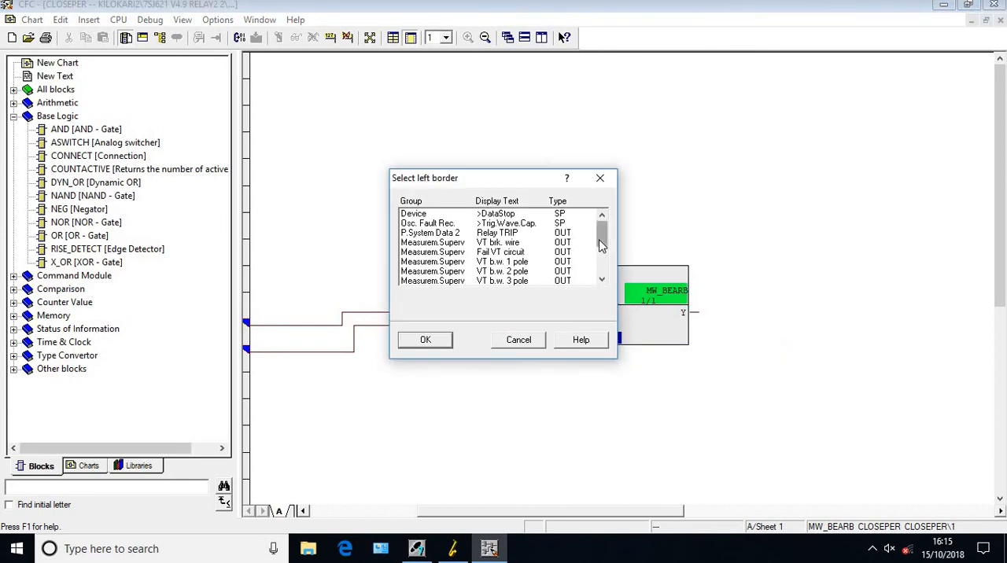
{"action": "left_click", "coordinate": [603, 282]}
{"action": "left_click", "coordinate": [492, 282]}
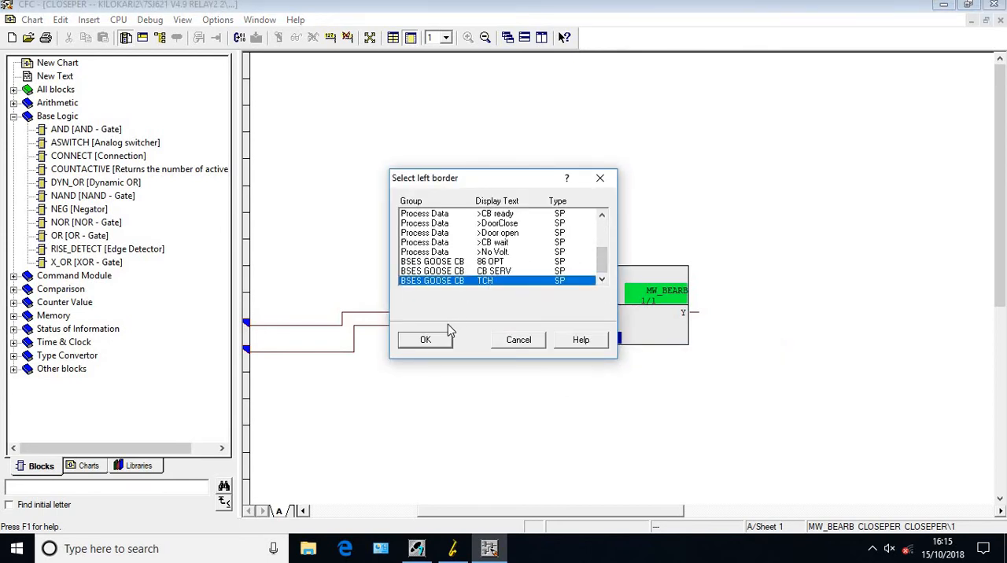
{"action": "left_click", "coordinate": [431, 341]}
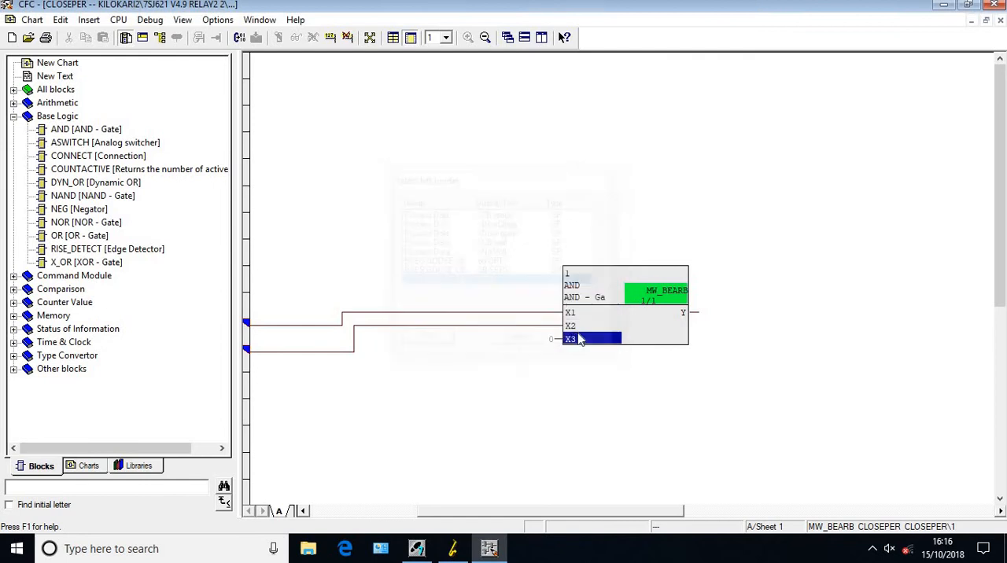
Interconnect the AND gate's output Y to the BSES GOOSE CB signal CB CLOSE P
{"action": "right_click", "coordinate": [689, 314]}
{"action": "left_click", "coordinate": [716, 319]}
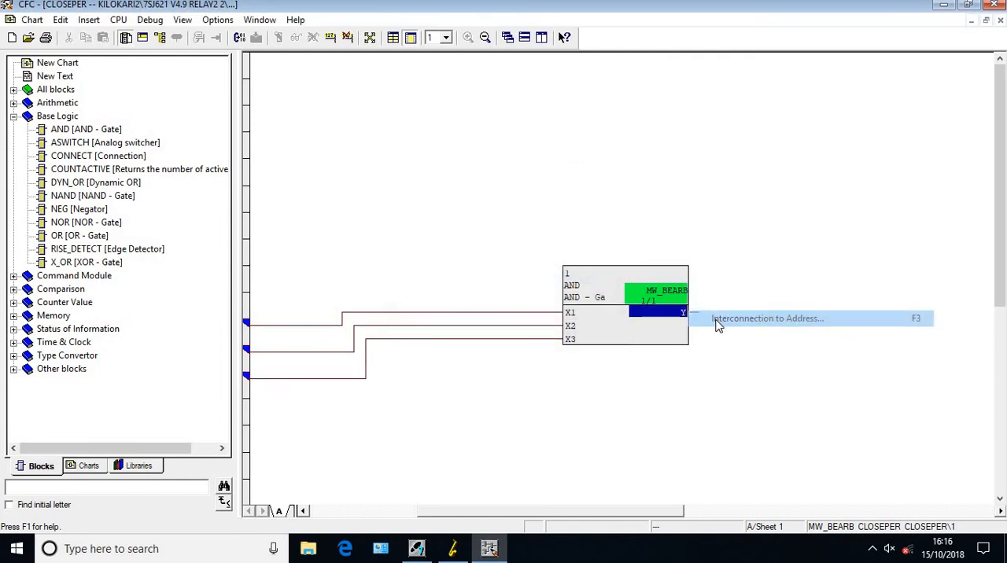
{"action": "left_click", "coordinate": [603, 230]}
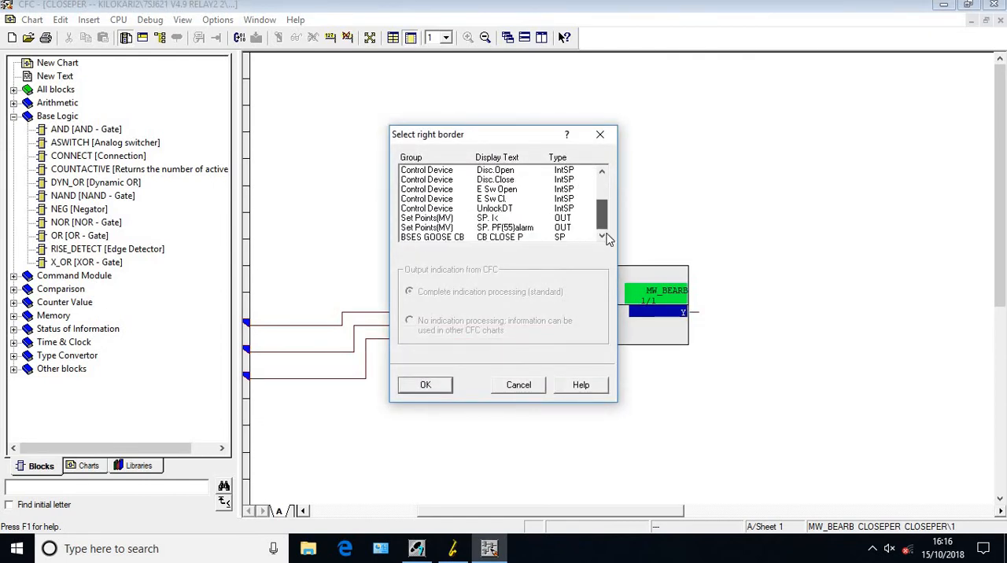
{"action": "left_click", "coordinate": [508, 237]}
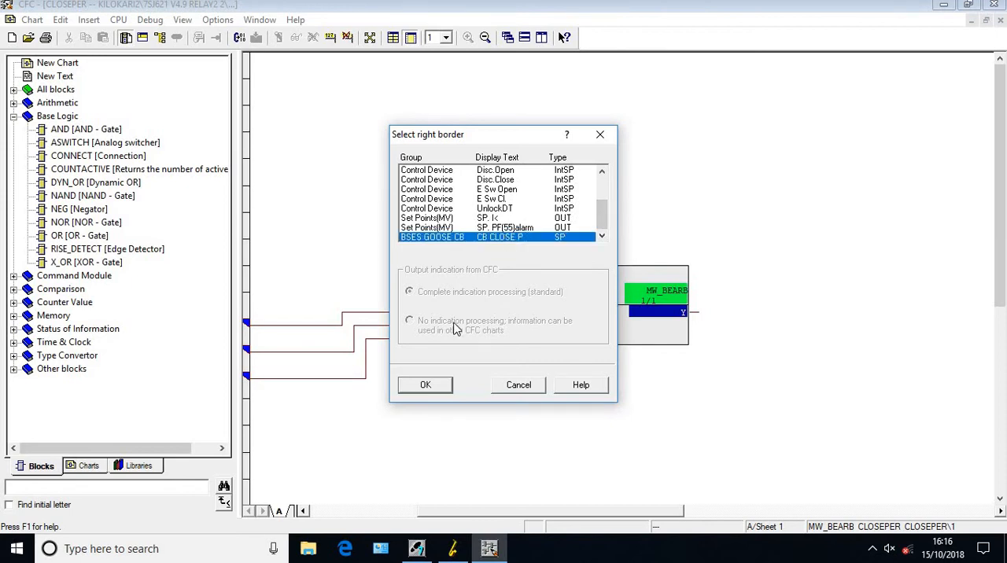
{"action": "left_click", "coordinate": [428, 386]}
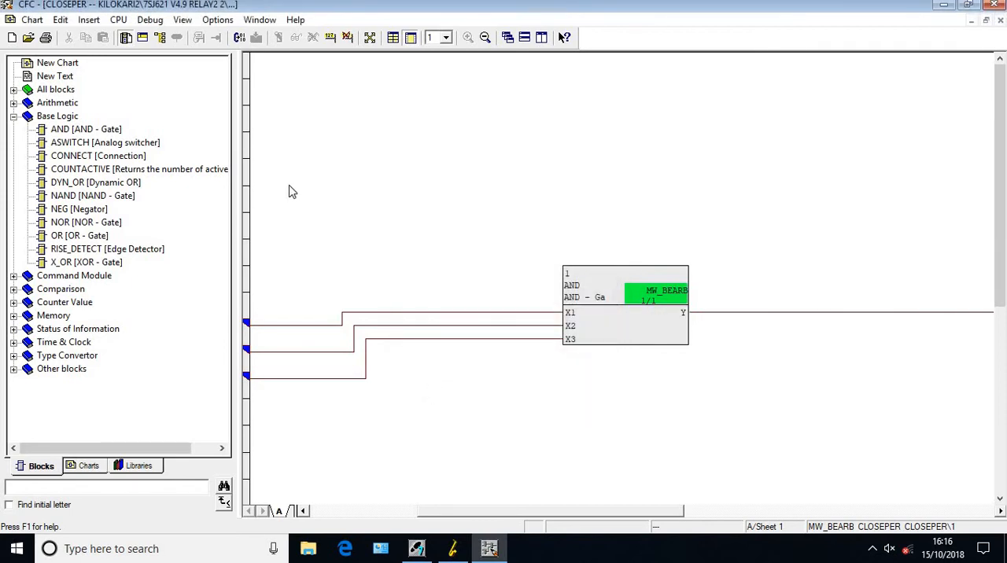
Move the CLOSEPER runtime group from MW_BEARB to SFS_BEARB (Interlocking) in the run sequence, and return to the chart
{"action": "left_click", "coordinate": [159, 38]}
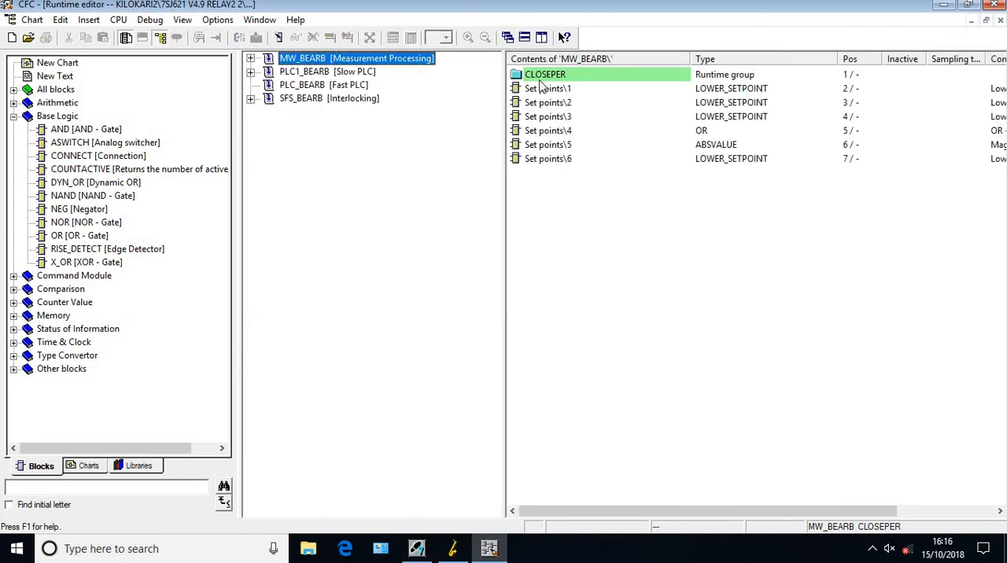
{"action": "left_click_drag", "start_coordinate": [539, 79], "coordinate": [361, 102]}
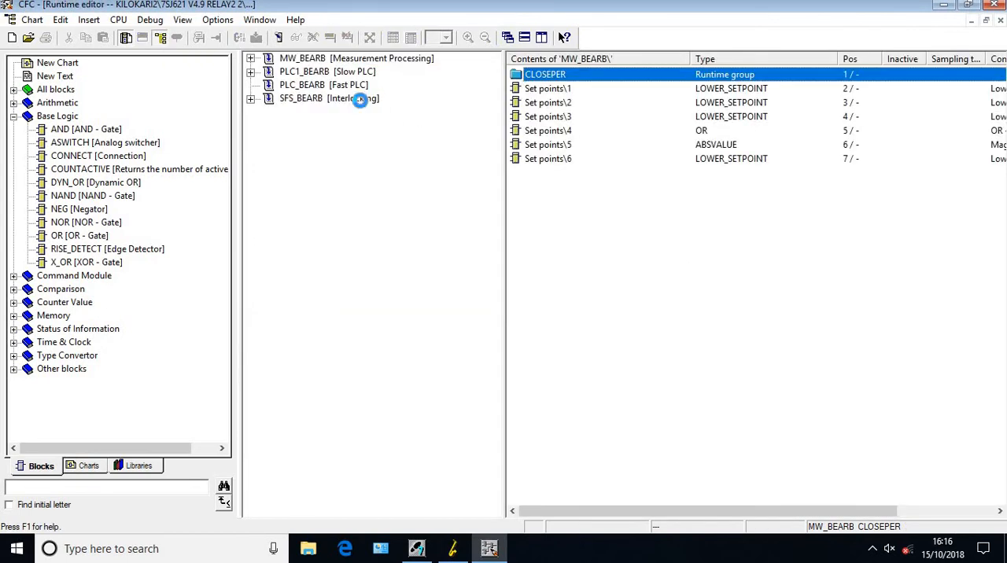
{"action": "left_click", "coordinate": [159, 38]}
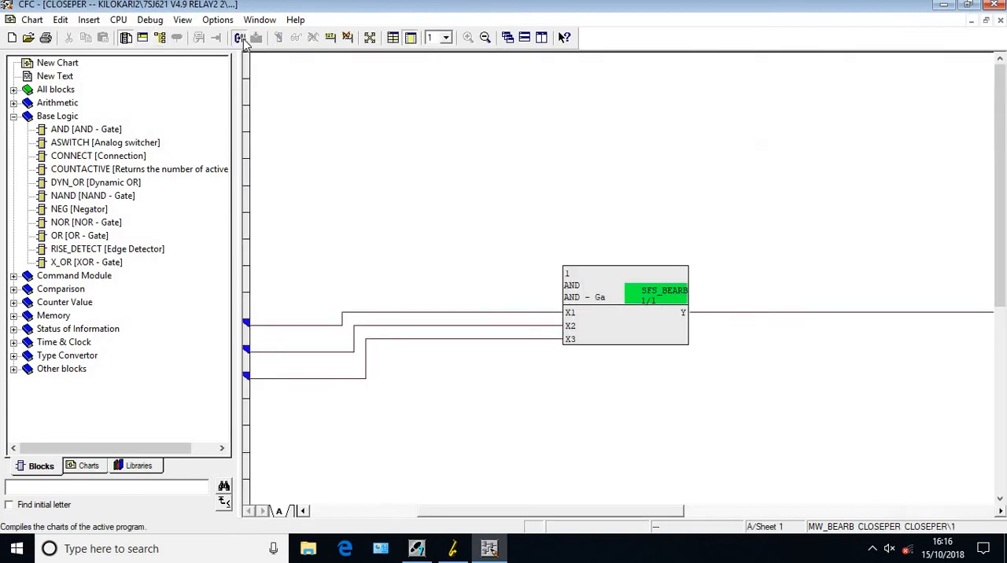
Compile the charts of the active program
{"action": "left_click", "coordinate": [240, 38]}
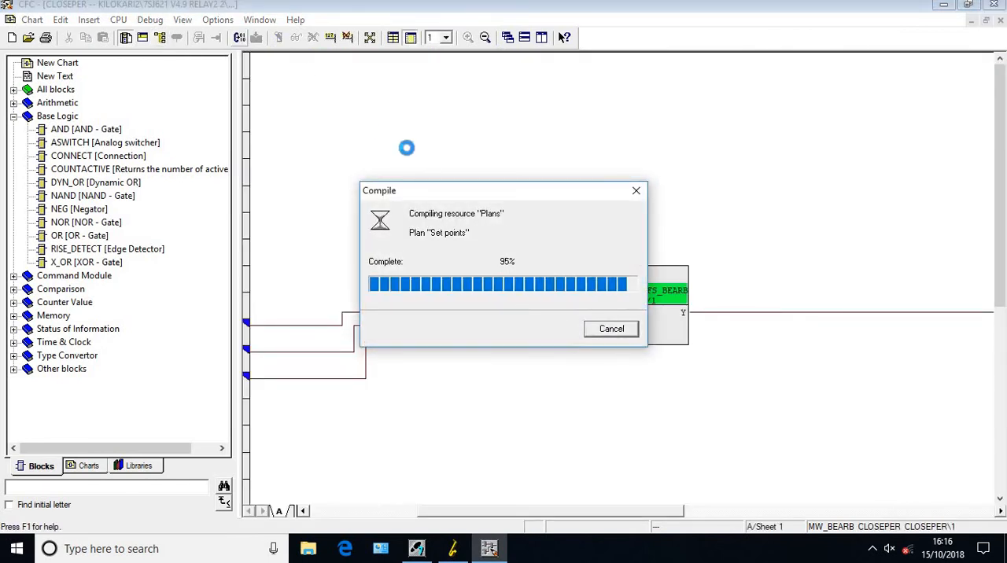
{"action": "left_click", "coordinate": [540, 306]}
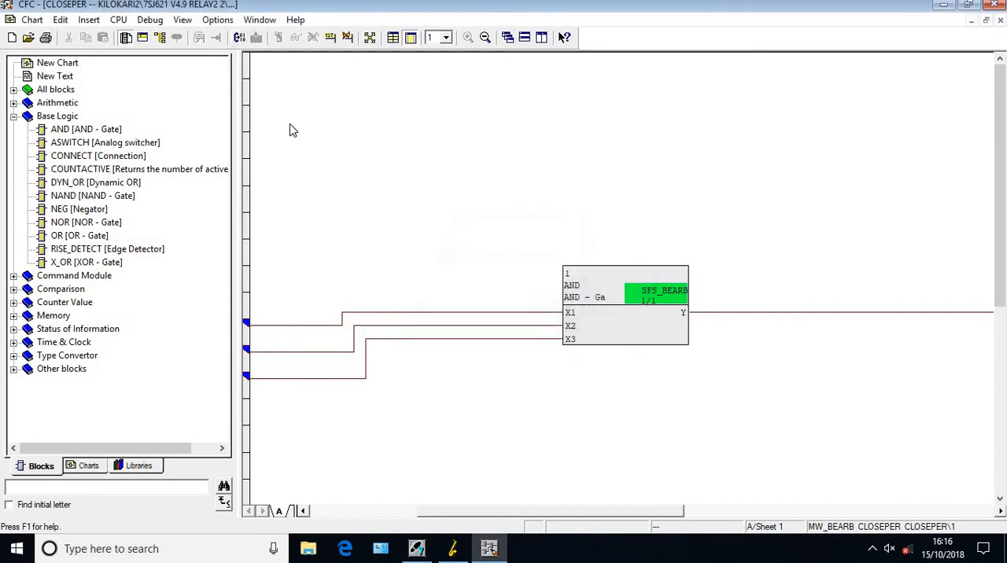
Optimize the run sequence of the blocks according to the data flow
{"action": "left_click", "coordinate": [181, 19]}
{"action": "mouse_move", "coordinate": [216, 20]}
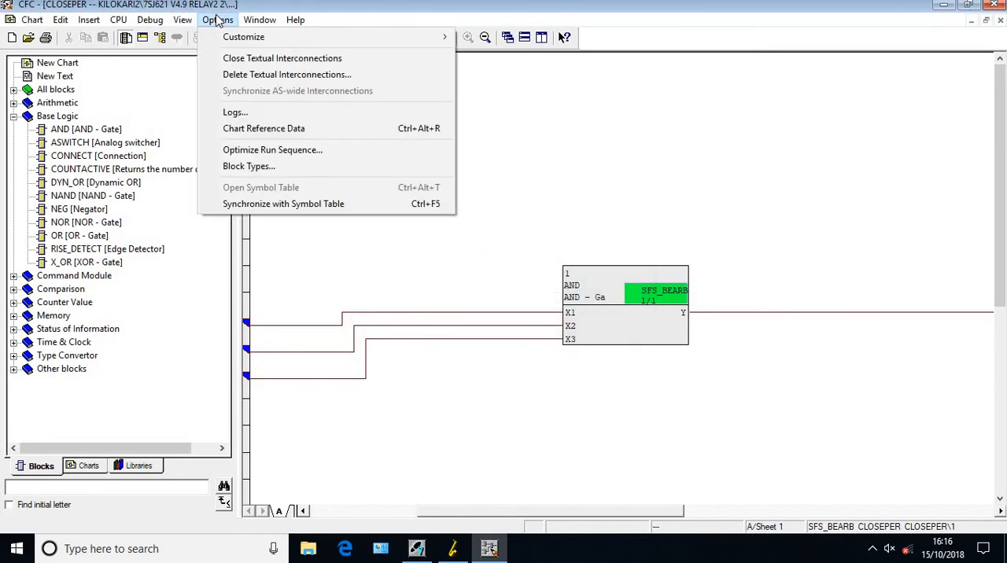
{"action": "left_click", "coordinate": [268, 152]}
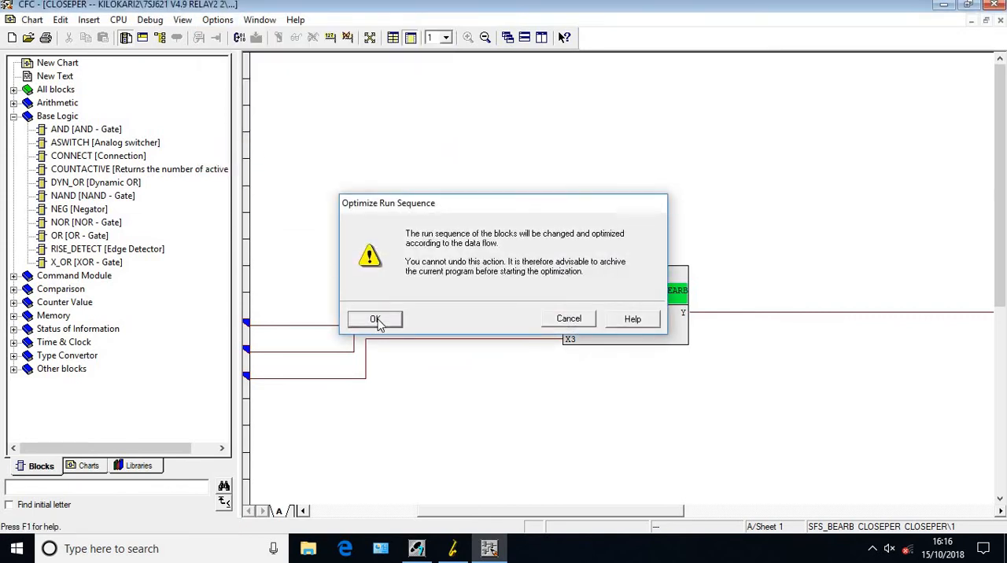
{"action": "left_click", "coordinate": [376, 320]}
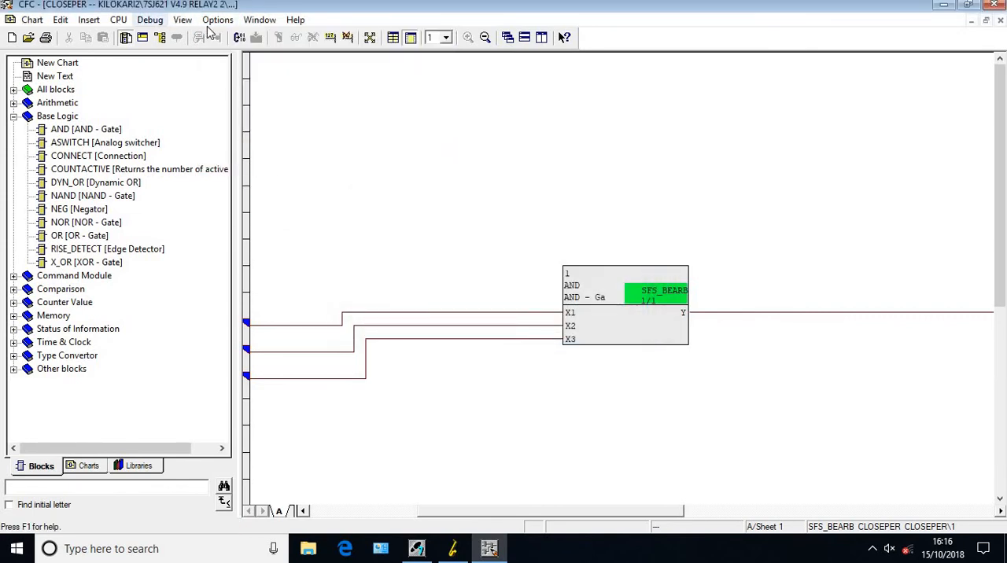
Compile the CLOSEPER chart program again and close the CFC editor
{"action": "left_click", "coordinate": [235, 38]}
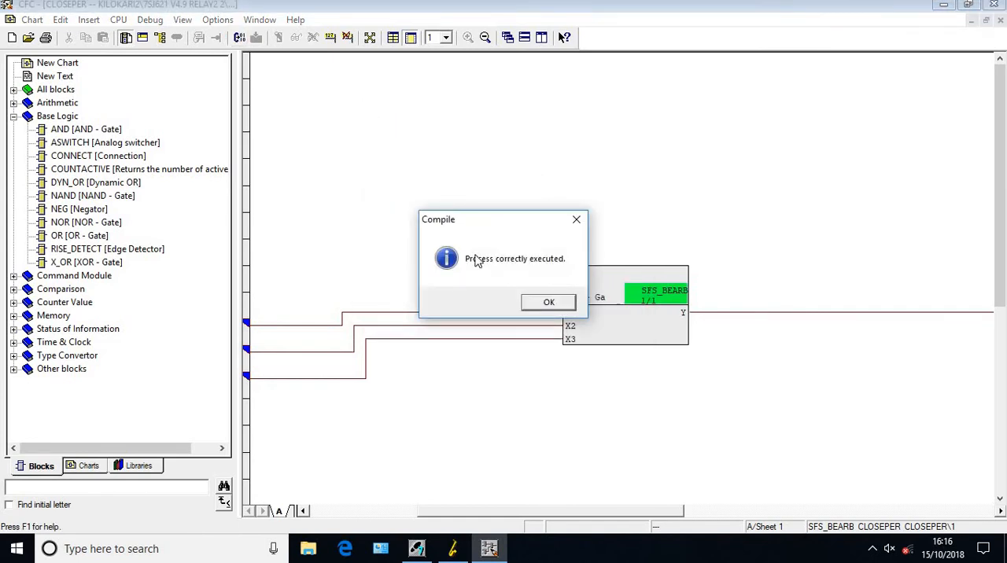
{"action": "left_click", "coordinate": [551, 302]}
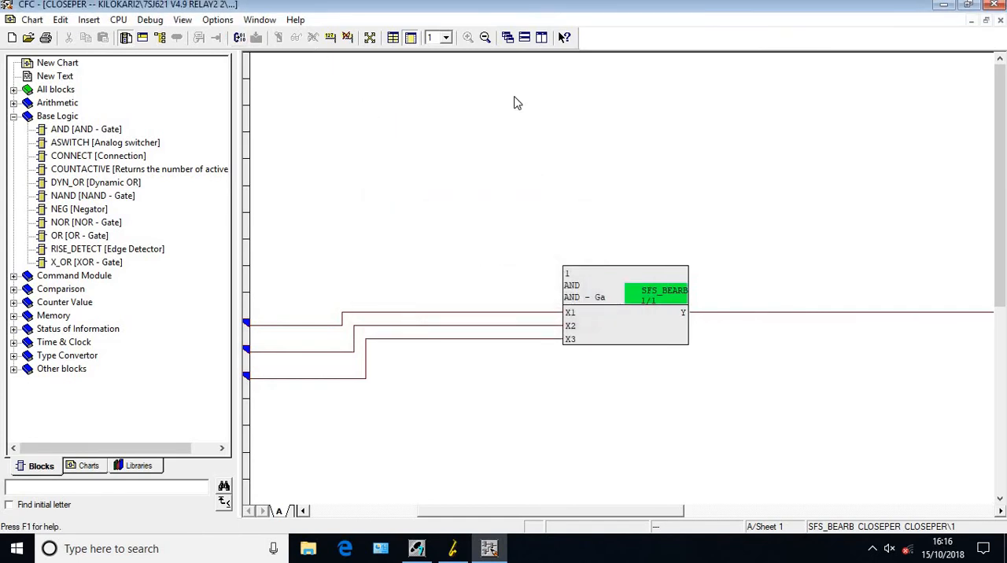
{"action": "left_click", "coordinate": [997, 4]}
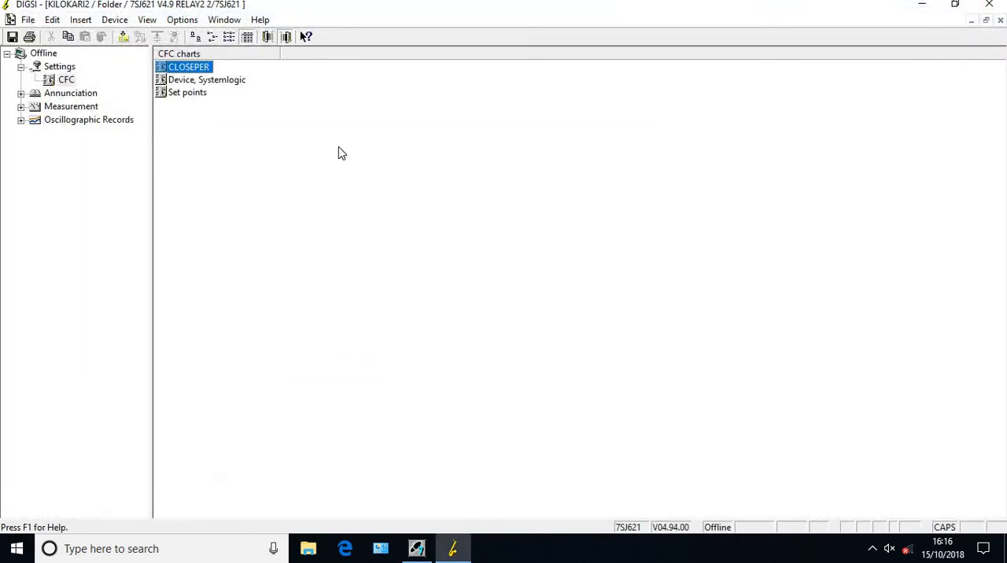
Save all of RELAY2's settings, dismiss the report, and close the device along with its DIGSI window
{"action": "left_click", "coordinate": [50, 82]}
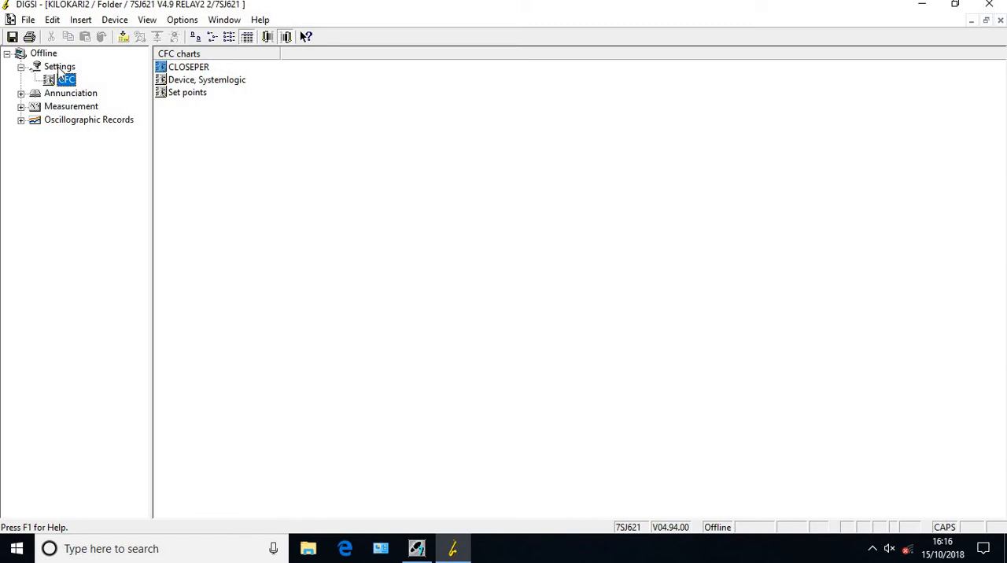
{"action": "left_click", "coordinate": [57, 68]}
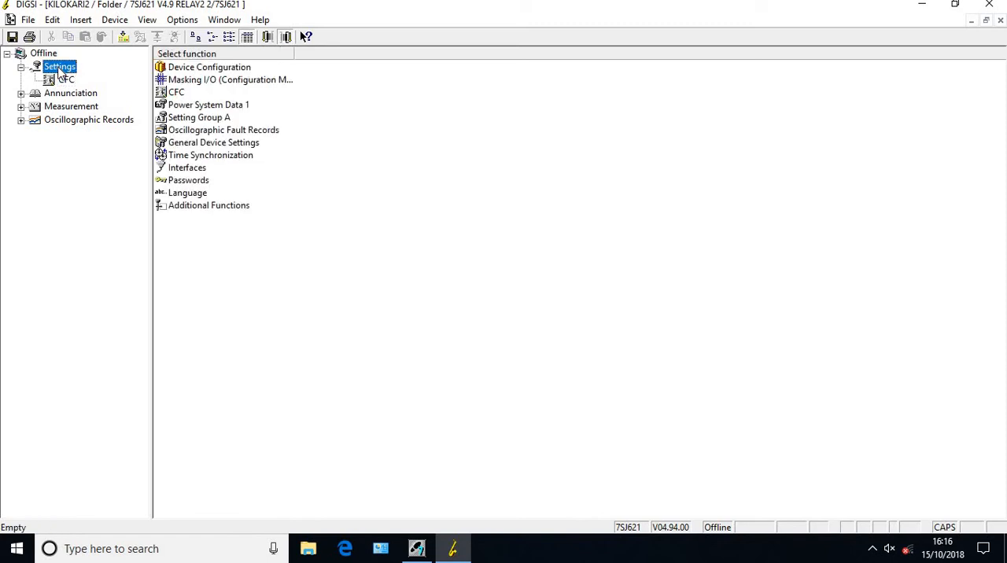
{"action": "left_click", "coordinate": [13, 37]}
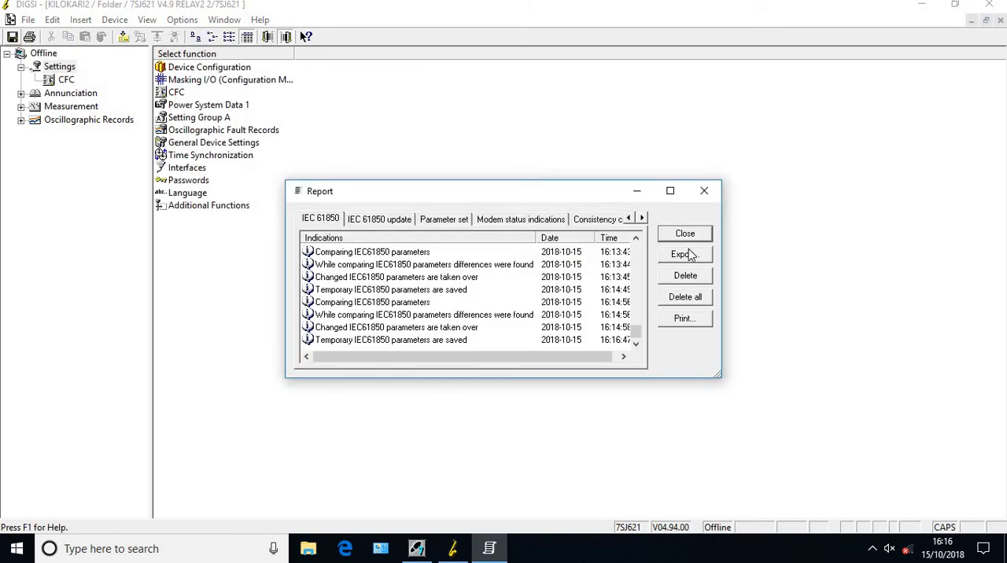
{"action": "left_click", "coordinate": [697, 233]}
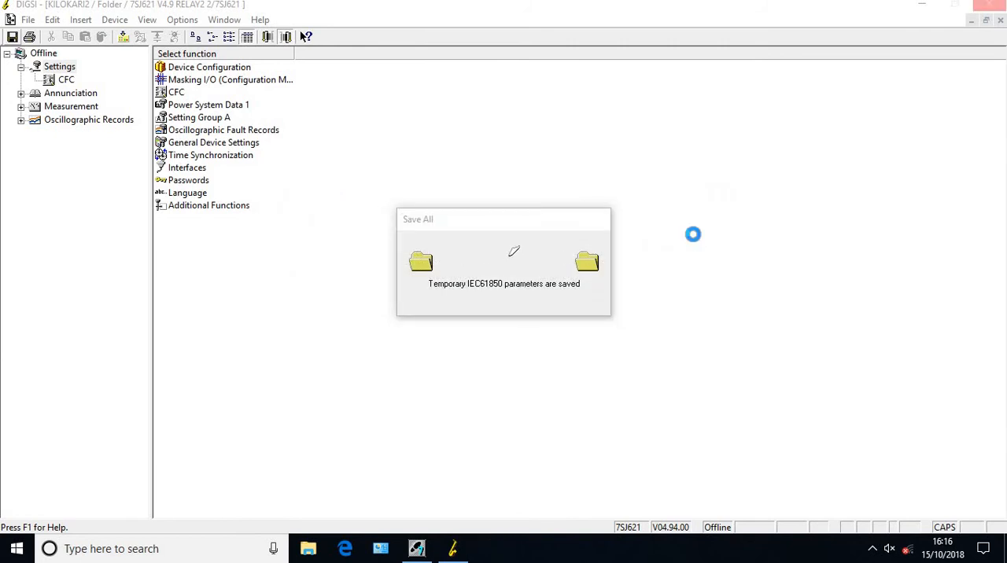
{"action": "left_click", "coordinate": [696, 235]}
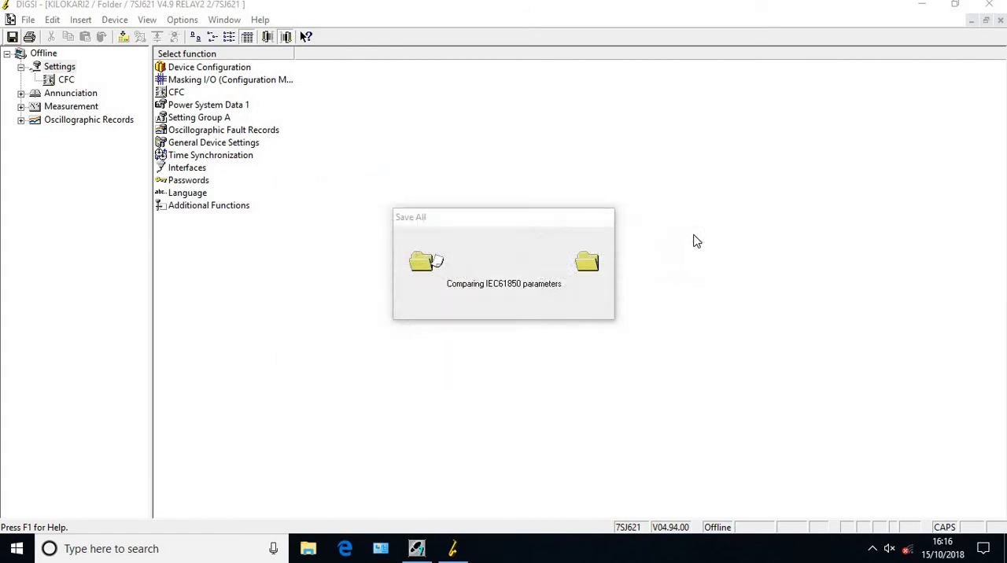
{"action": "left_click", "coordinate": [694, 235]}
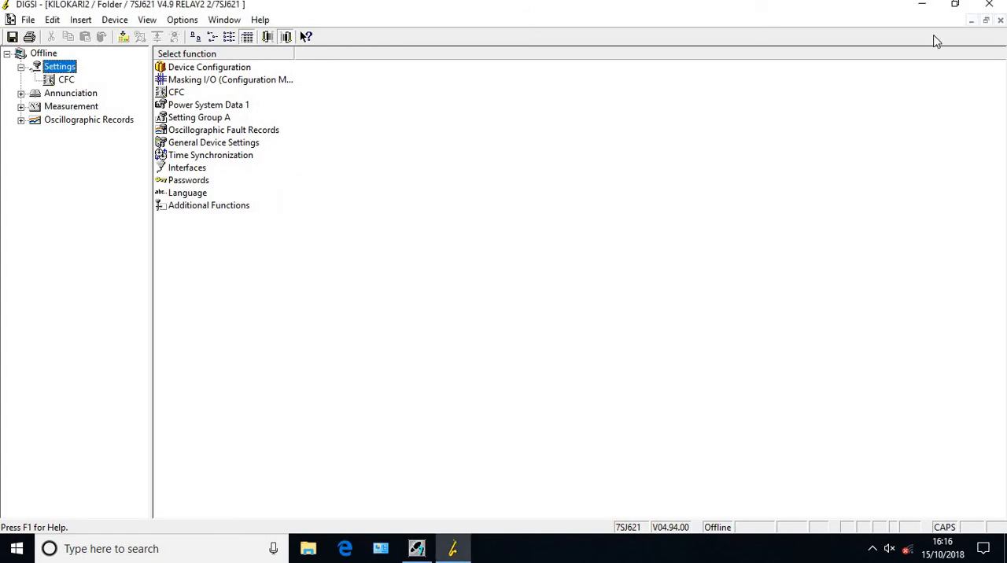
{"action": "left_click", "coordinate": [999, 20]}
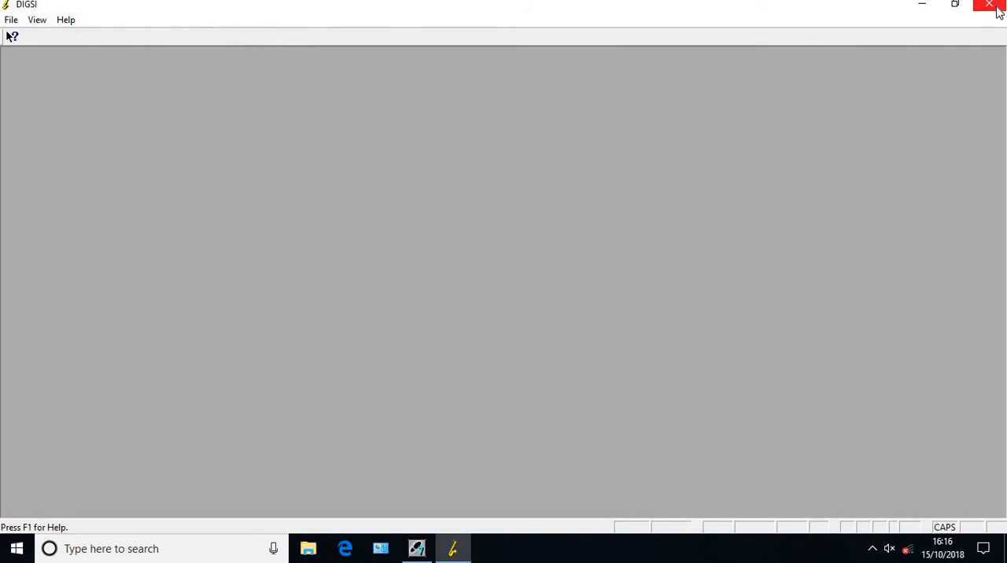
{"action": "left_click", "coordinate": [998, 11]}
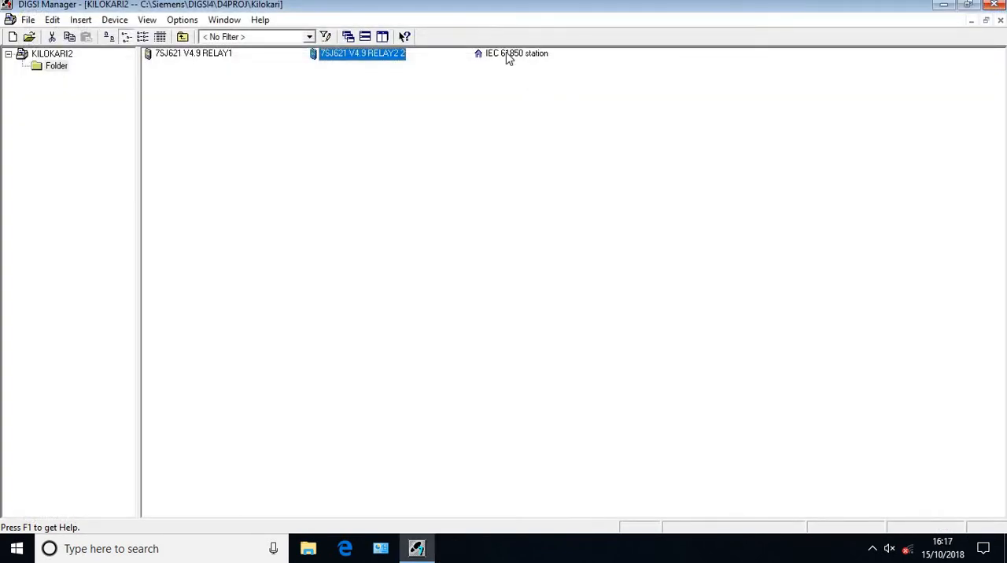
Open 7SJ621 V4.9 RELAY1 offline, dismiss its reports, and close the device without editing
{"action": "double_click", "coordinate": [199, 56]}
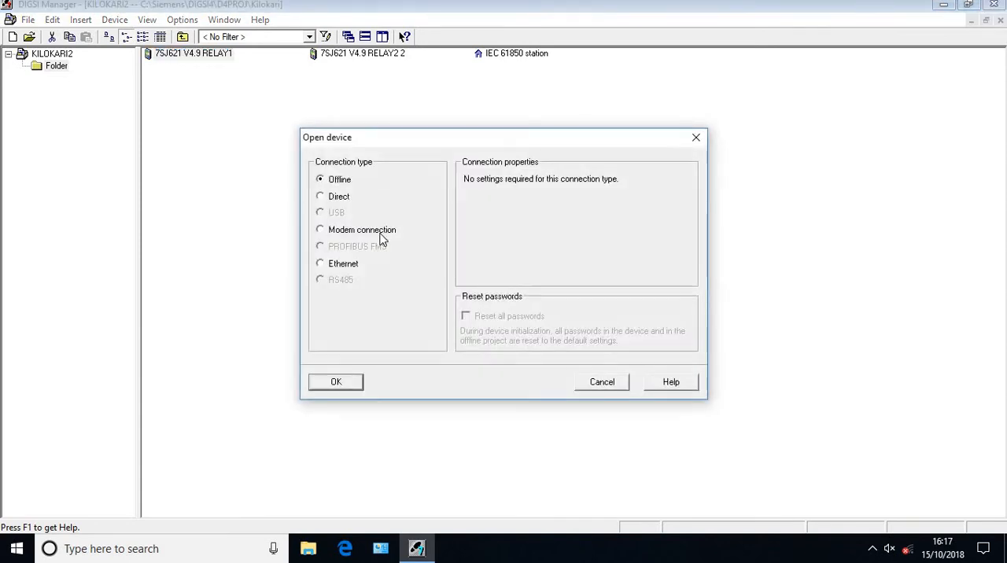
{"action": "left_click", "coordinate": [336, 382]}
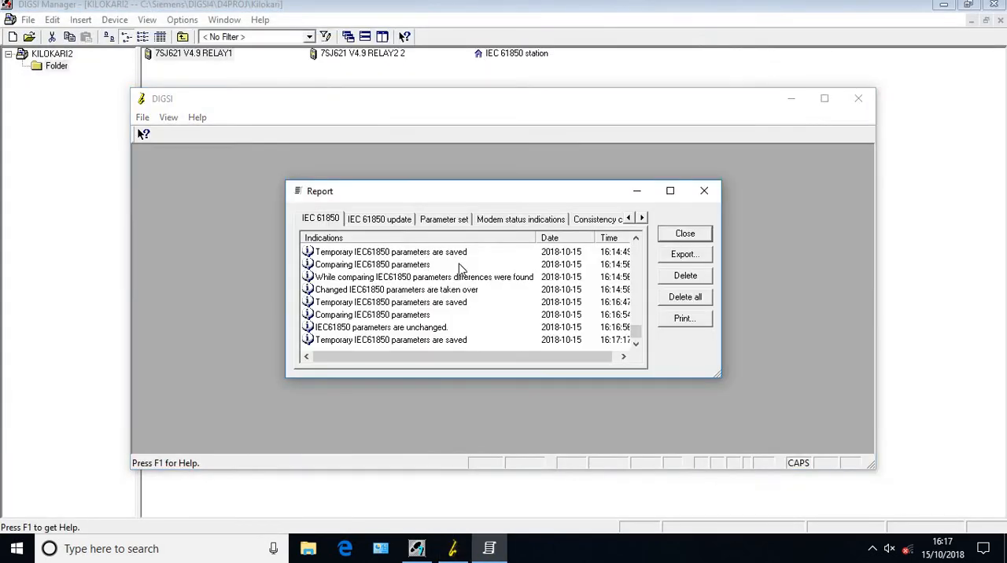
{"action": "left_click", "coordinate": [699, 235]}
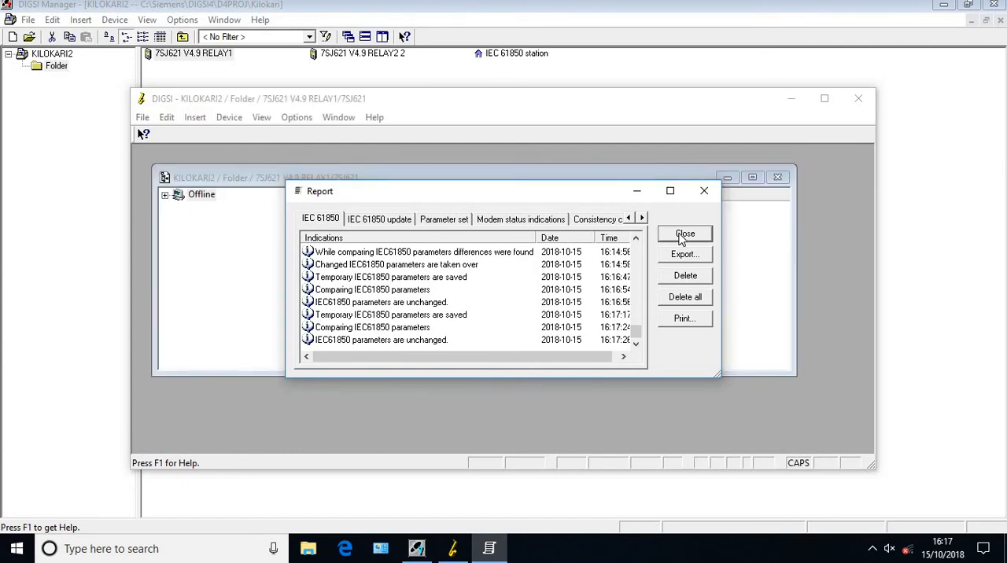
{"action": "left_click", "coordinate": [683, 236]}
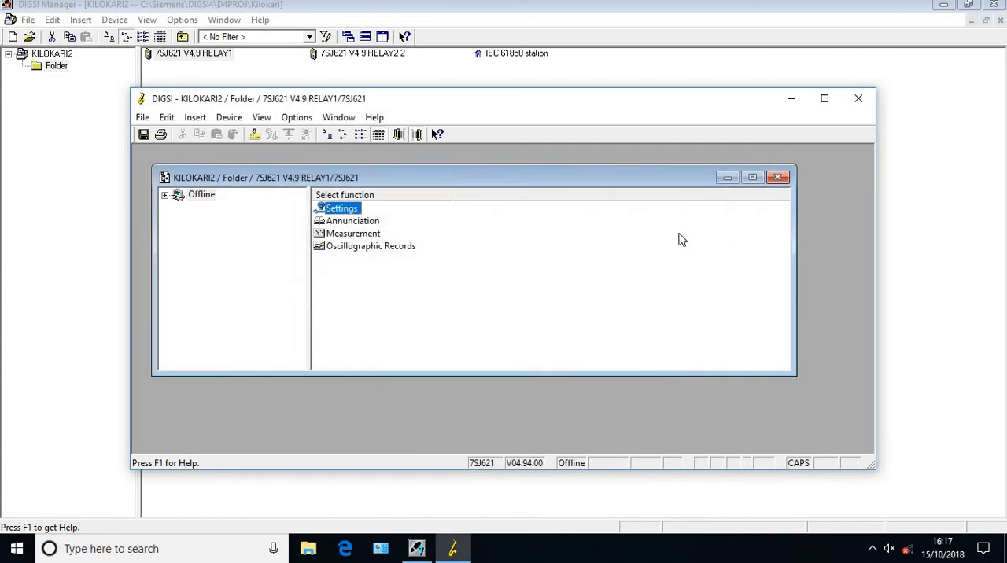
{"action": "left_click", "coordinate": [858, 98]}
Add R1 and R2 as communicators in the properties of the IEC 61850 station
{"action": "right_click", "coordinate": [525, 59]}
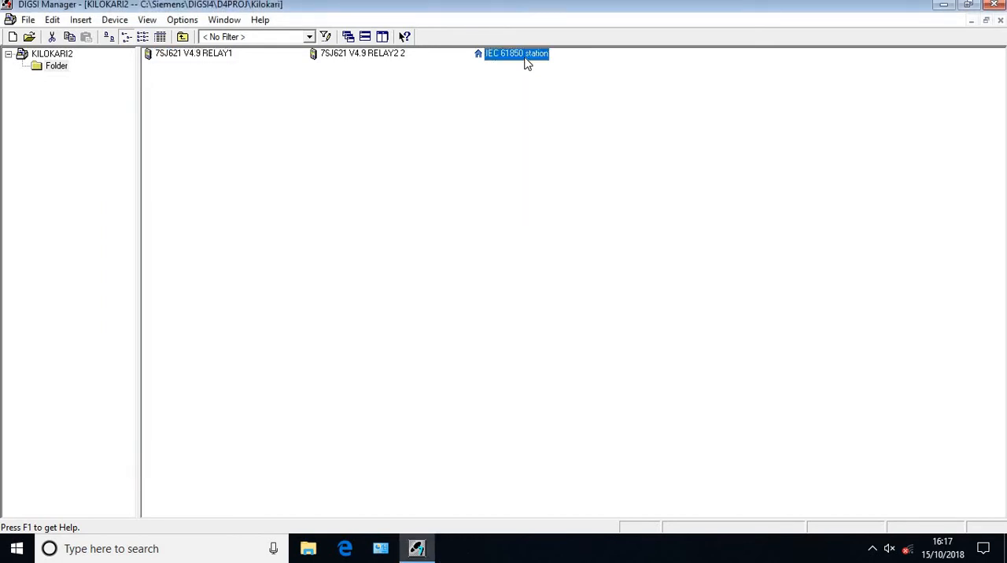
{"action": "left_click", "coordinate": [611, 223]}
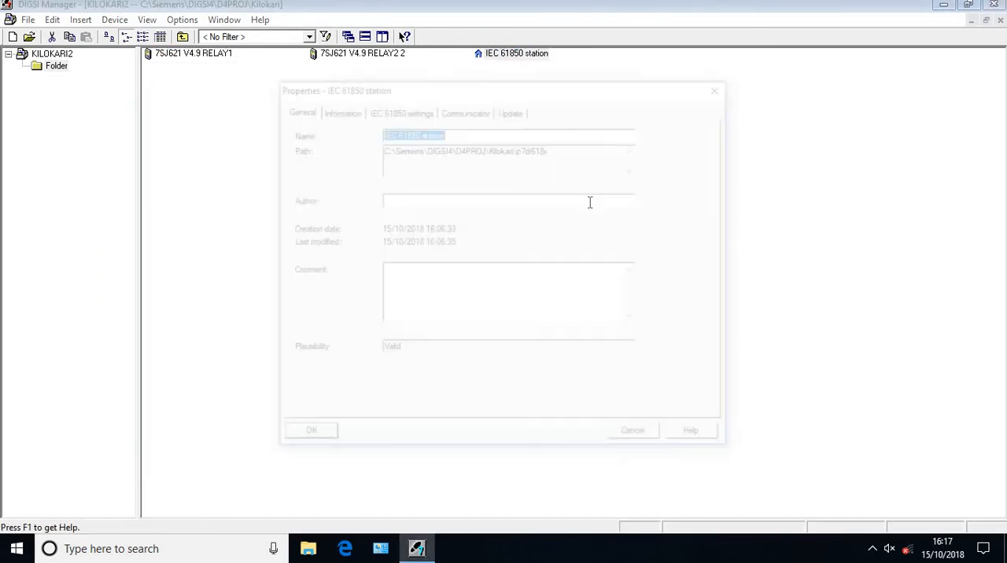
{"action": "left_click", "coordinate": [516, 113]}
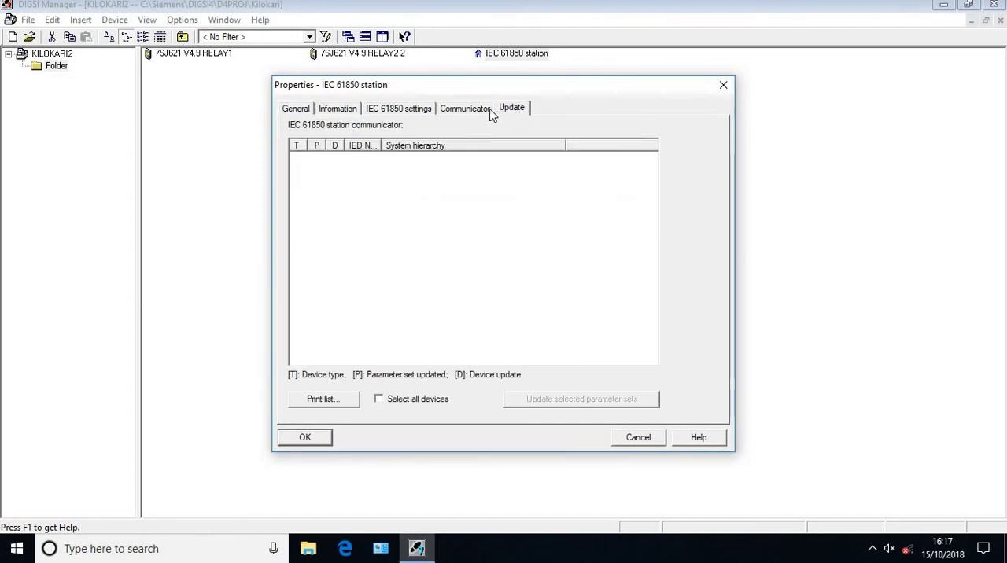
{"action": "left_click", "coordinate": [491, 110]}
{"action": "left_click", "coordinate": [421, 161]}
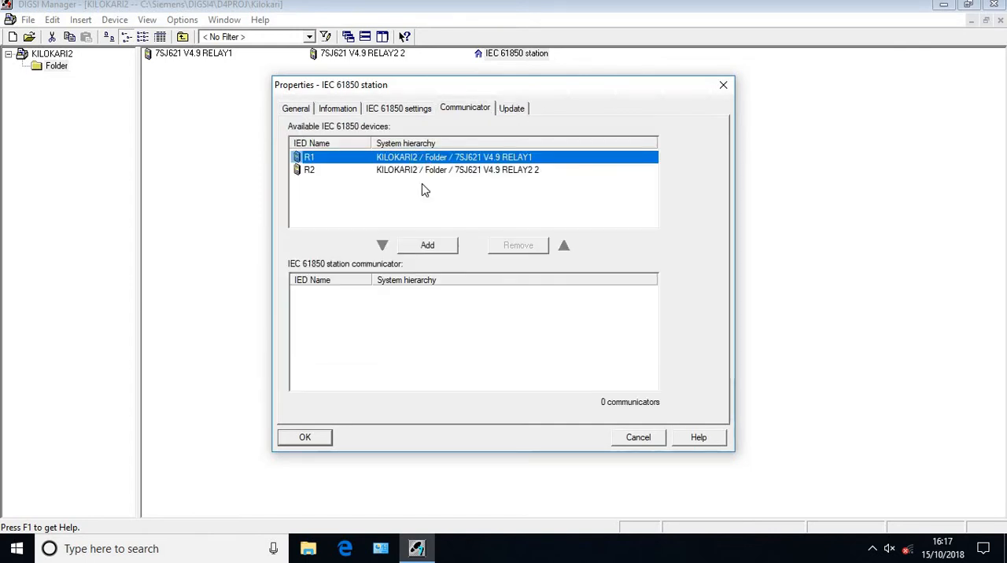
{"action": "left_click", "coordinate": [427, 247]}
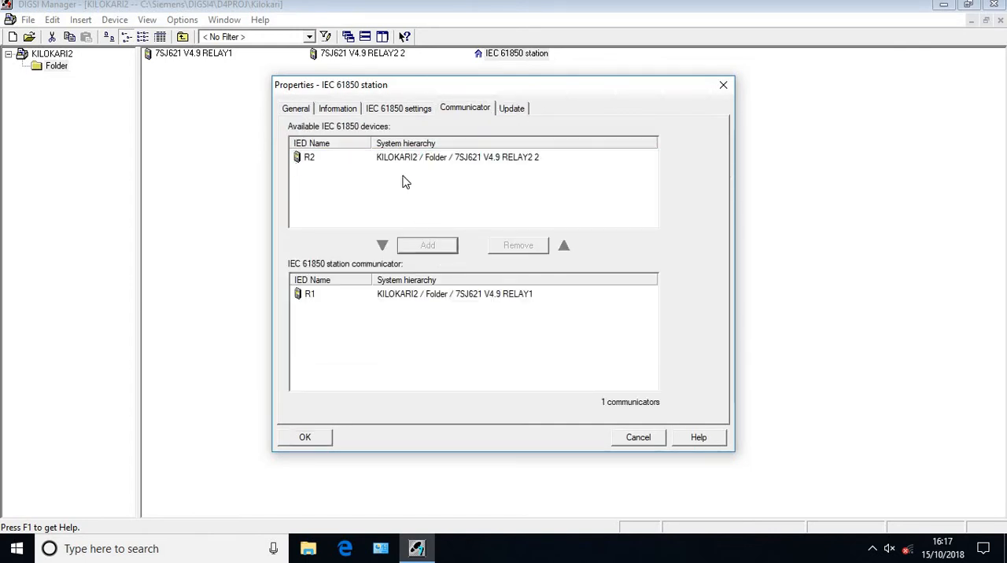
{"action": "left_click", "coordinate": [405, 160]}
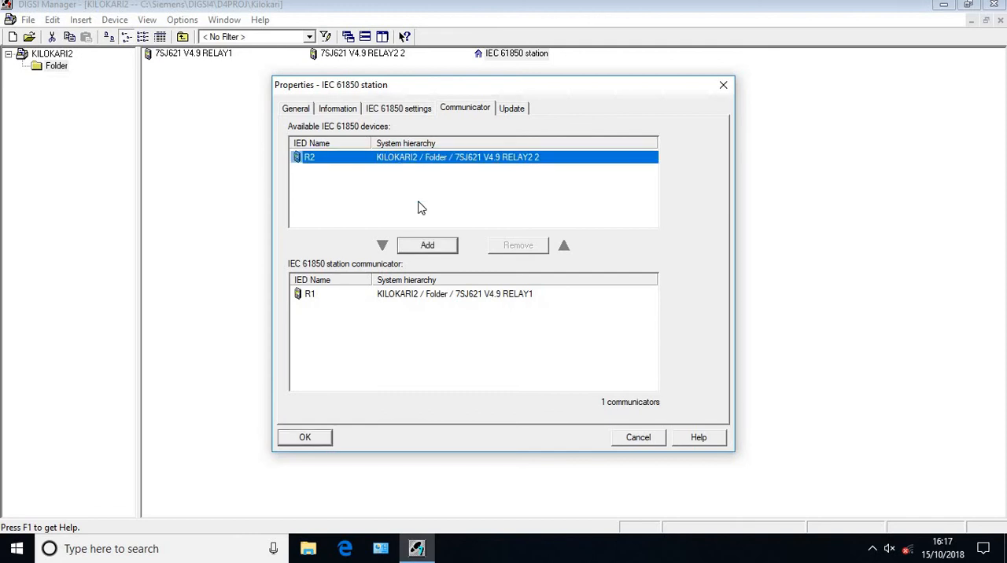
{"action": "left_click", "coordinate": [430, 246]}
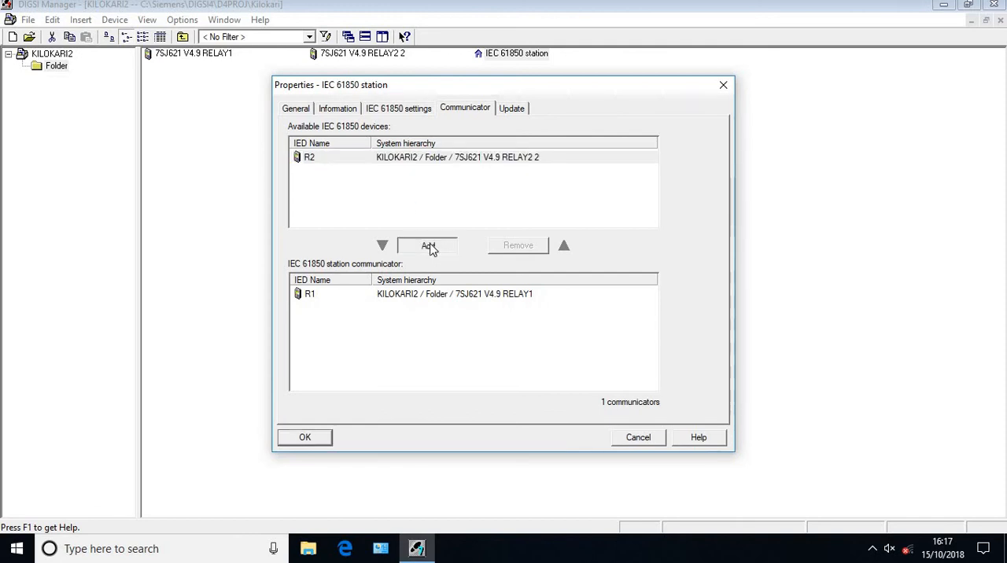
Update the parameter sets of R1 and R2, close the report, and accept the station properties
{"action": "left_click", "coordinate": [513, 108]}
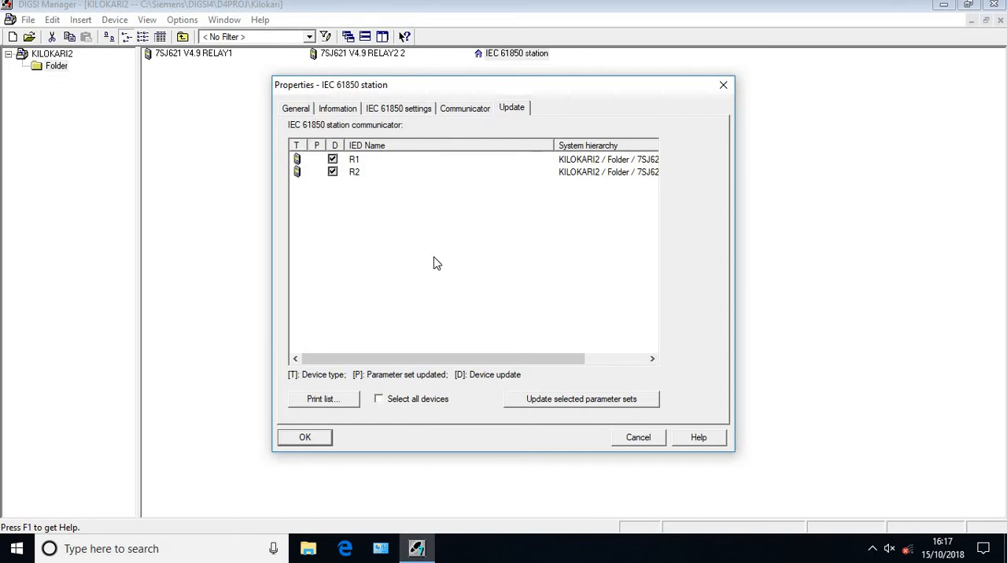
{"action": "left_click", "coordinate": [590, 398]}
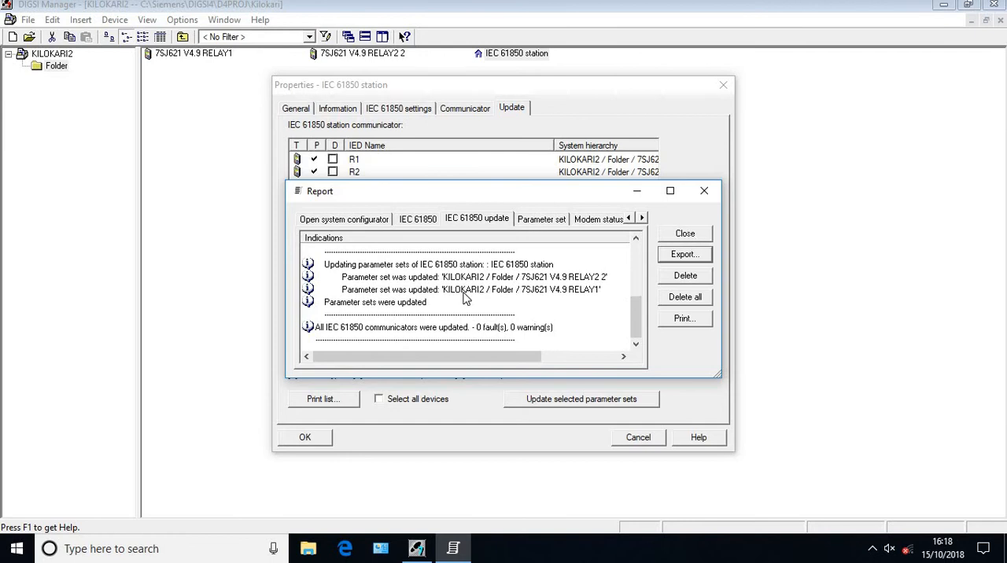
{"action": "left_click", "coordinate": [667, 233]}
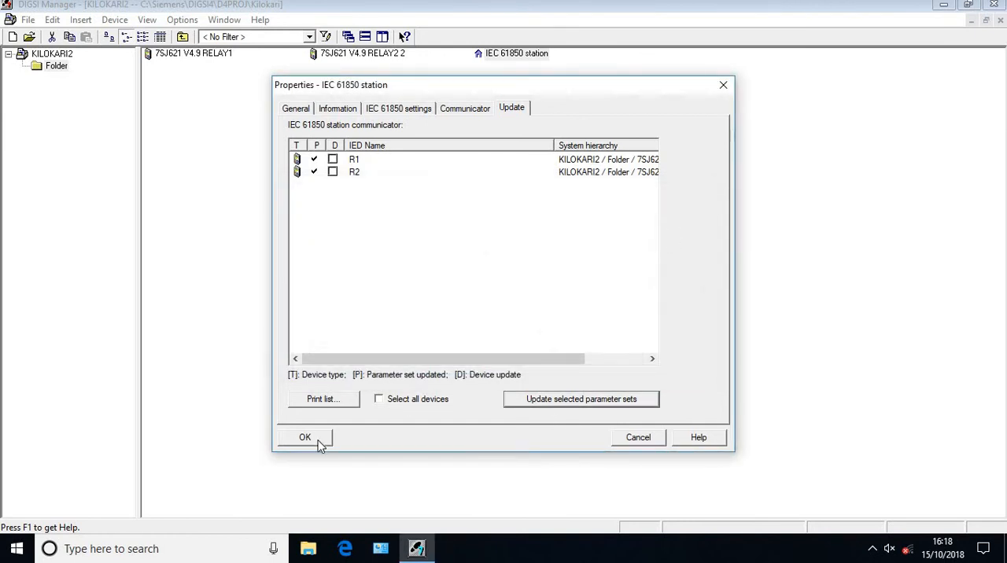
{"action": "left_click", "coordinate": [307, 437]}
Open the IEC 61850 station in the System Configurator and look through its network, device and GOOSE views
{"action": "double_click", "coordinate": [502, 55]}
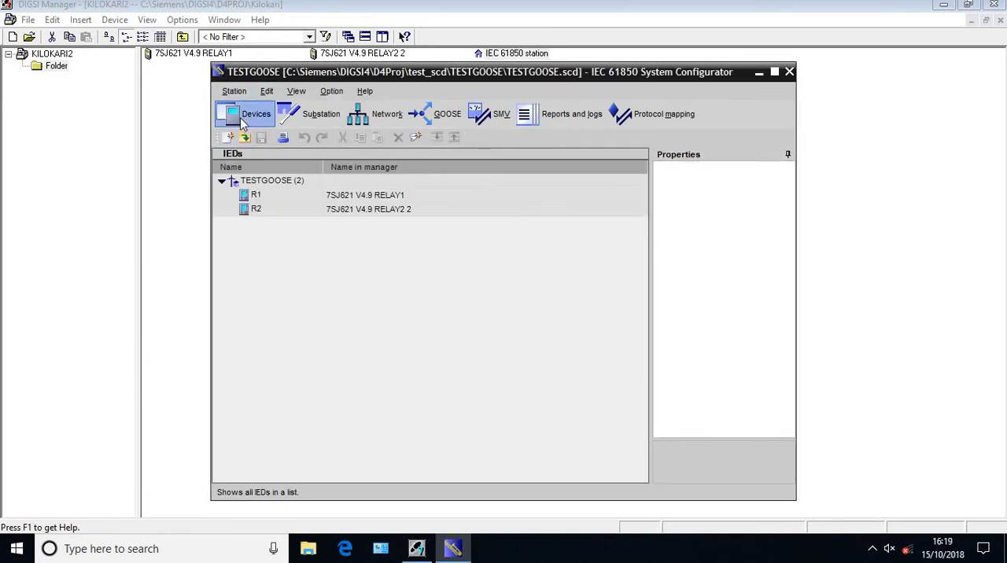
{"action": "left_click", "coordinate": [367, 131]}
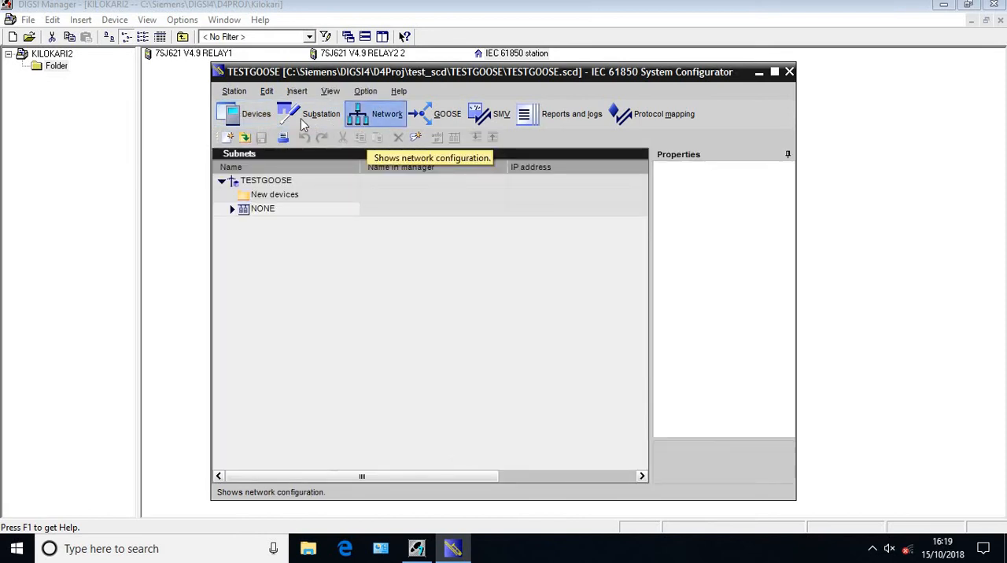
{"action": "left_click", "coordinate": [244, 117]}
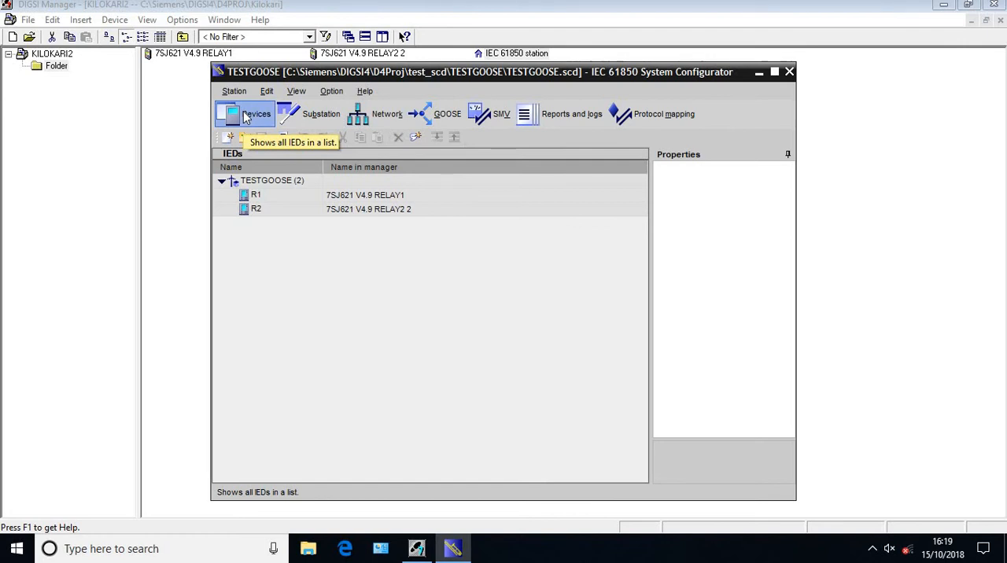
{"action": "left_click", "coordinate": [427, 117]}
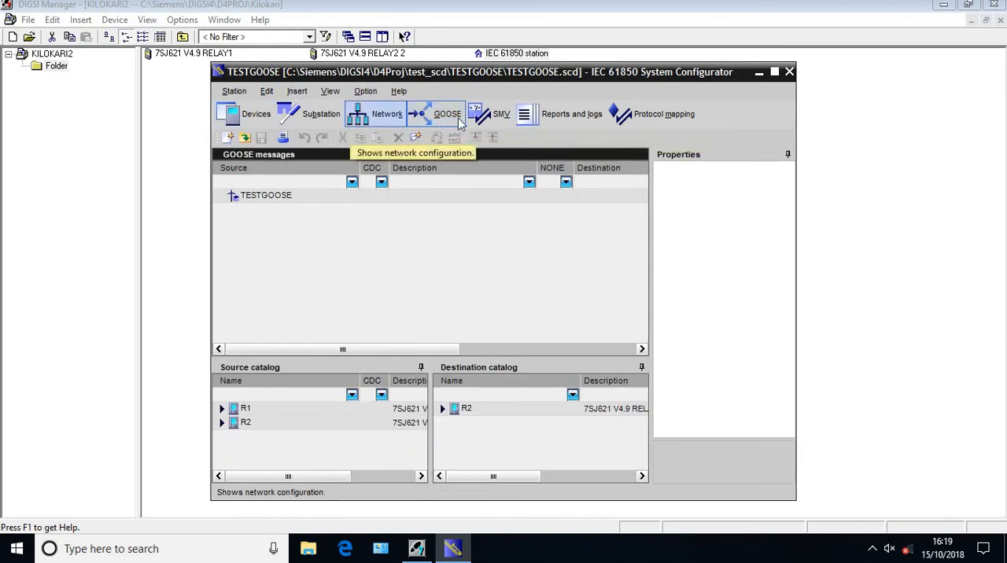
Open the reports and logs view, insert a dataset under R1, and maximize the System Configurator window
{"action": "left_click", "coordinate": [553, 128]}
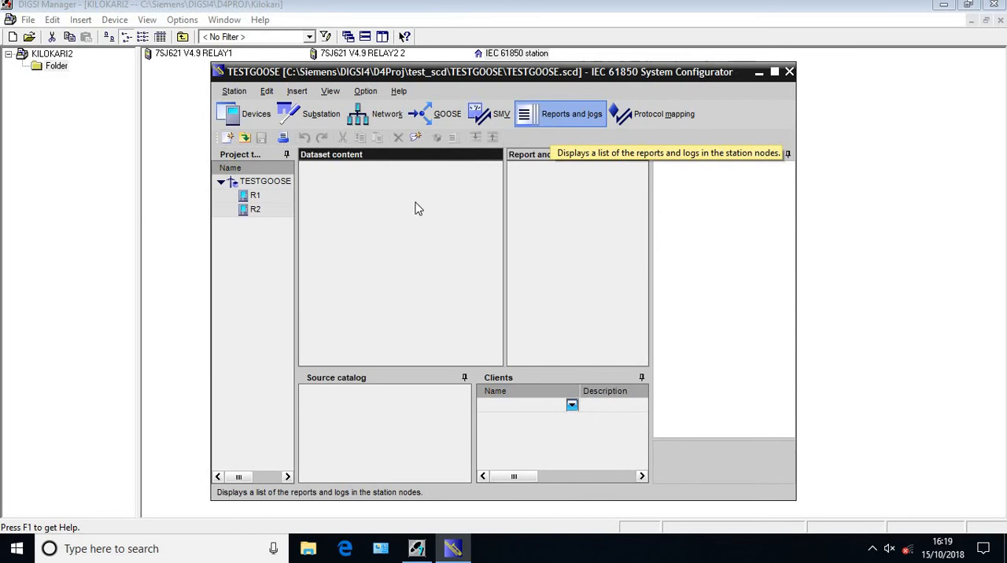
{"action": "left_click", "coordinate": [256, 197]}
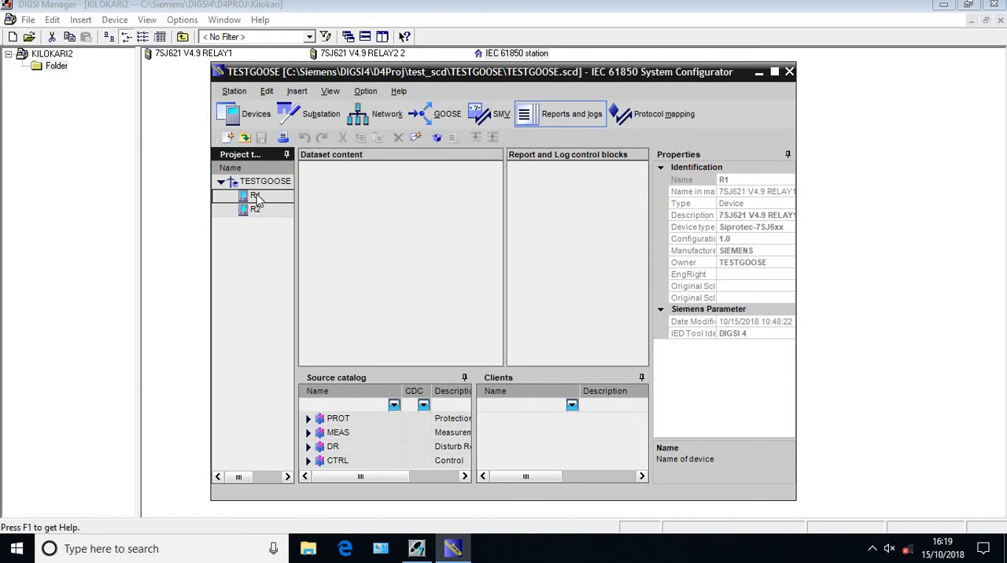
{"action": "right_click", "coordinate": [257, 200]}
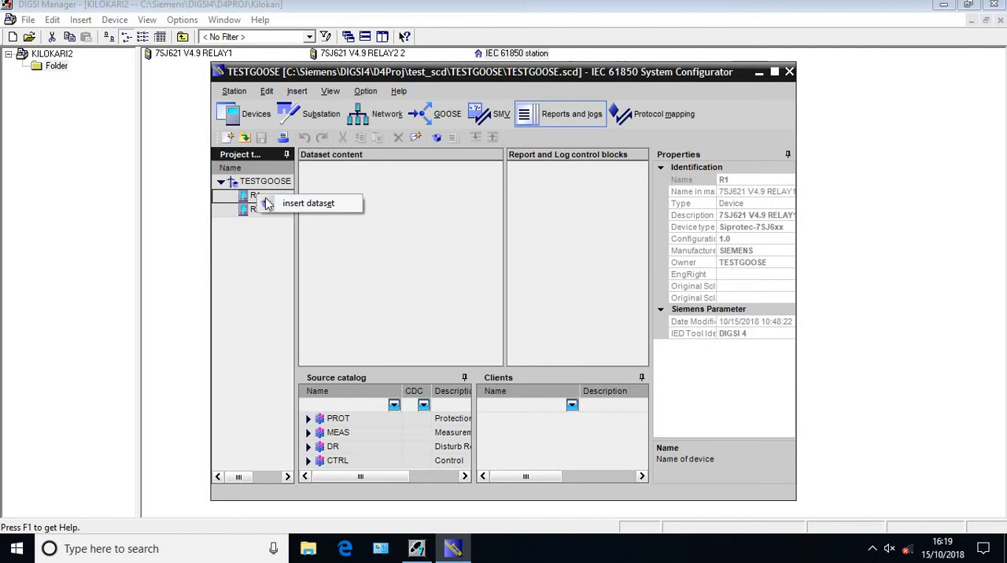
{"action": "left_click", "coordinate": [292, 203]}
{"action": "left_click", "coordinate": [382, 229]}
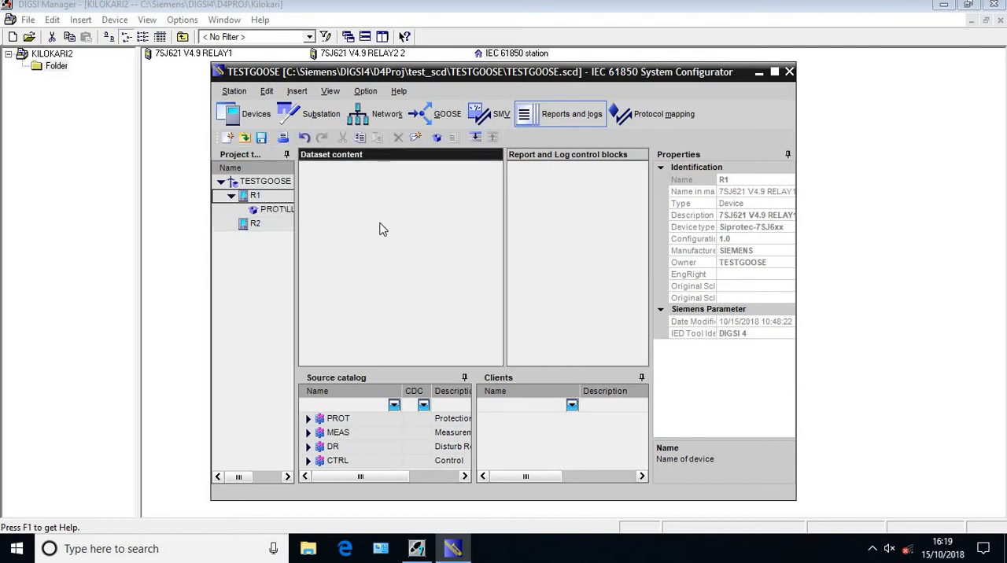
{"action": "left_click", "coordinate": [774, 73]}
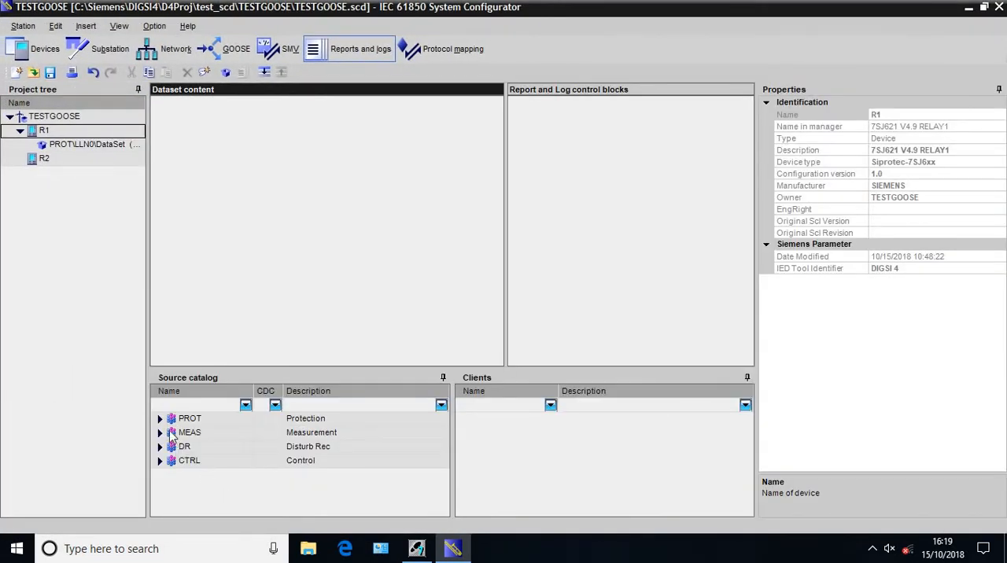
Try to add the PTOC6 (DMT I>) logical node from R1's PROT source catalog to the dataset content
{"action": "left_click", "coordinate": [160, 420]}
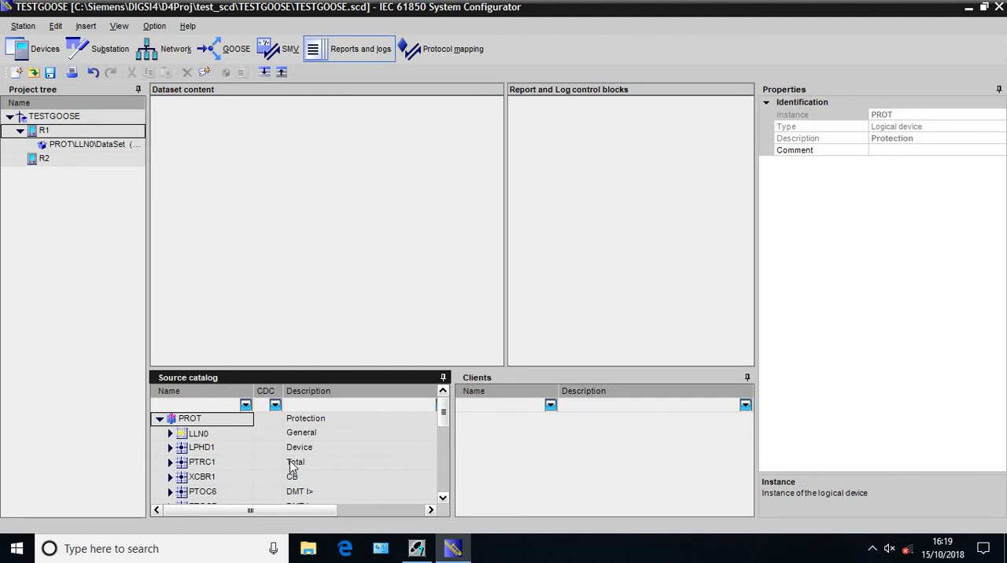
{"action": "left_click", "coordinate": [171, 492]}
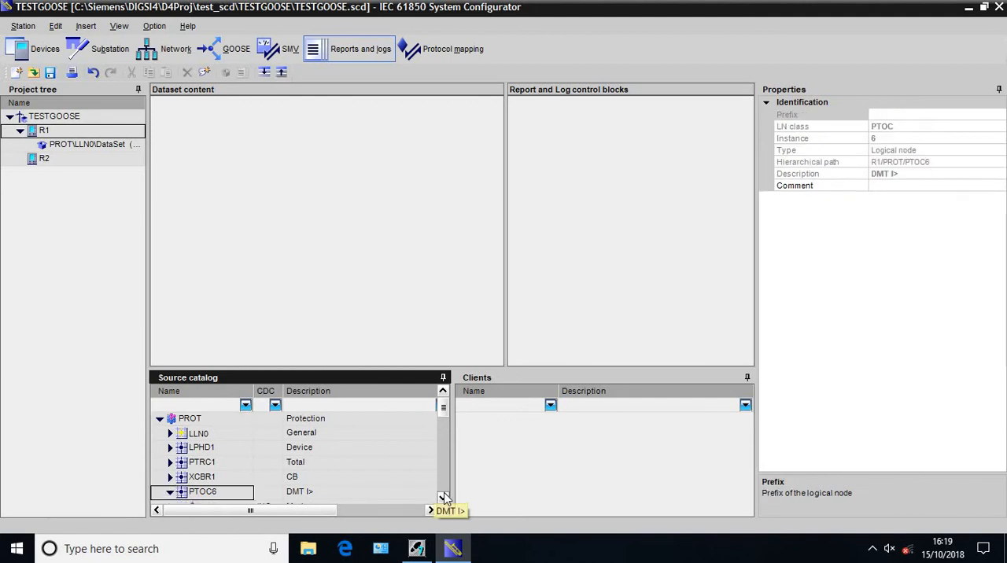
{"action": "left_click", "coordinate": [439, 498]}
{"action": "left_click", "coordinate": [443, 498]}
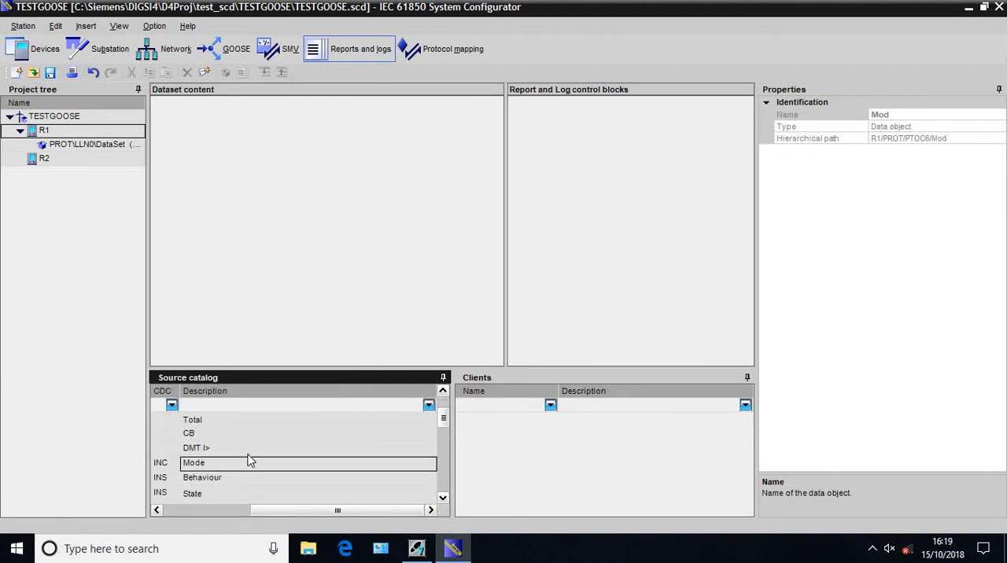
{"action": "left_click_drag", "start_coordinate": [244, 450], "coordinate": [261, 202]}
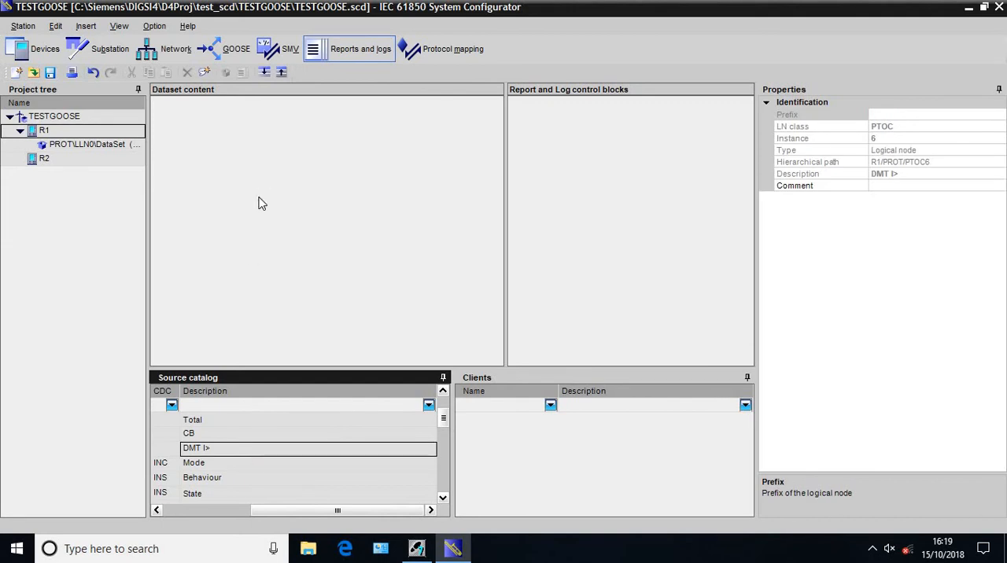
Add the Op (OFF) data object of PTOC6 to R1's dataset content
{"action": "left_click_drag", "start_coordinate": [269, 512], "coordinate": [182, 512]}
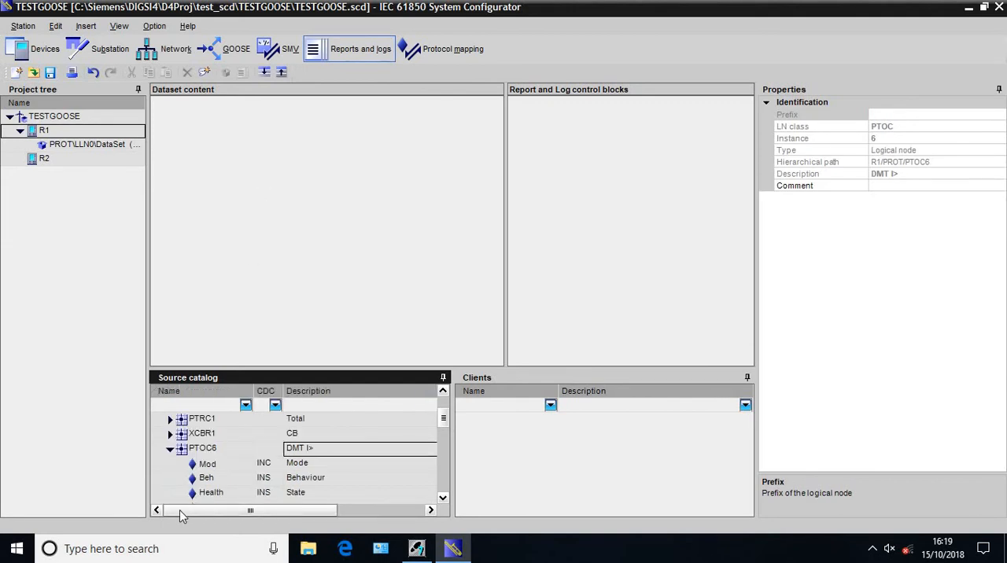
{"action": "left_click", "coordinate": [443, 498]}
{"action": "left_click", "coordinate": [433, 494]}
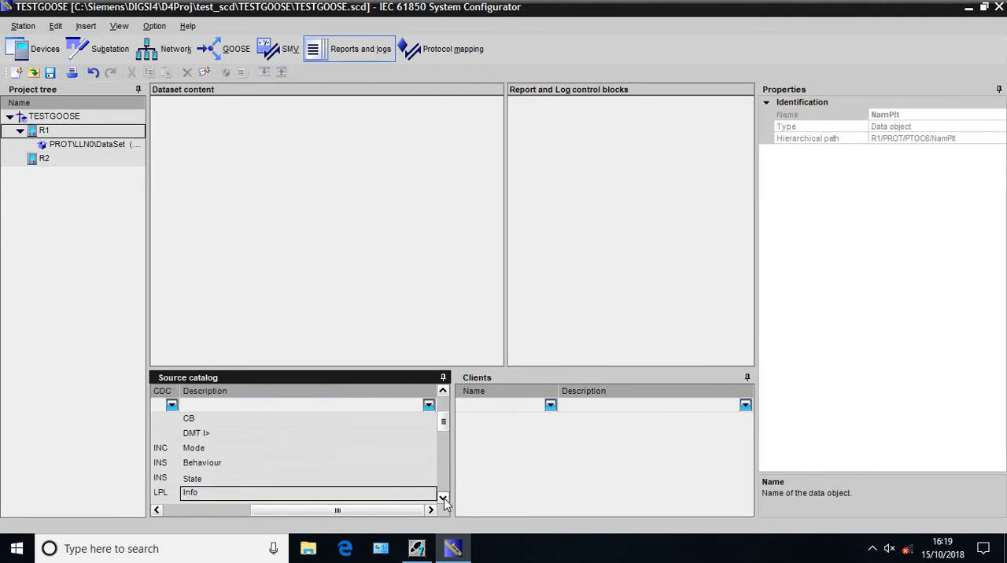
{"action": "left_click_drag", "start_coordinate": [374, 515], "coordinate": [252, 519]}
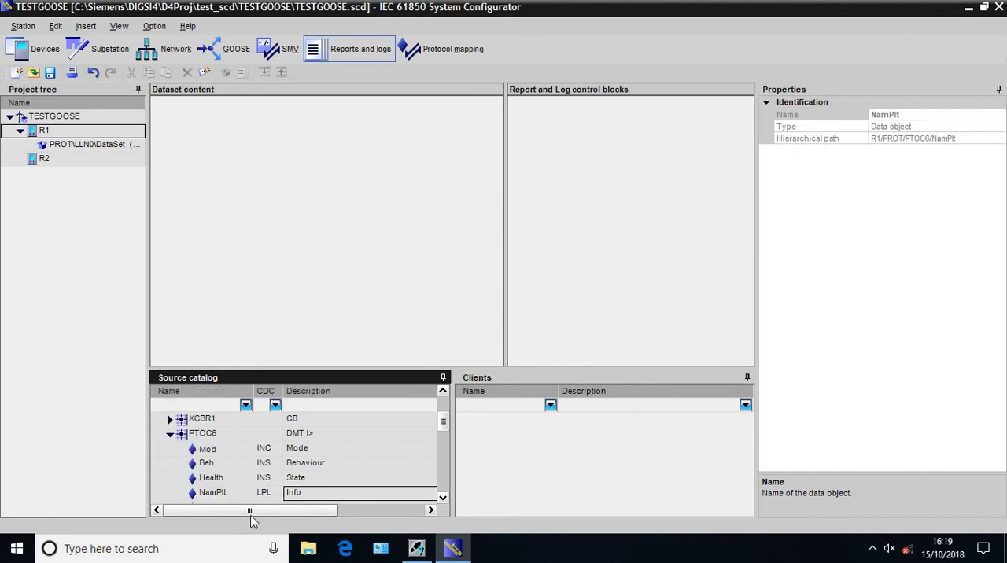
{"action": "left_click", "coordinate": [444, 500]}
{"action": "left_click", "coordinate": [444, 500]}
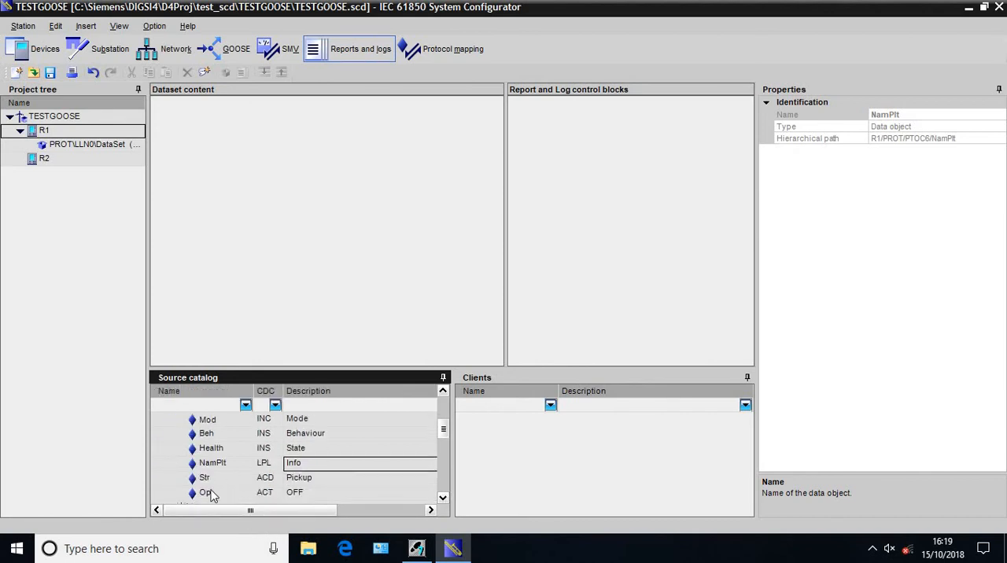
{"action": "left_click_drag", "start_coordinate": [206, 493], "coordinate": [245, 273]}
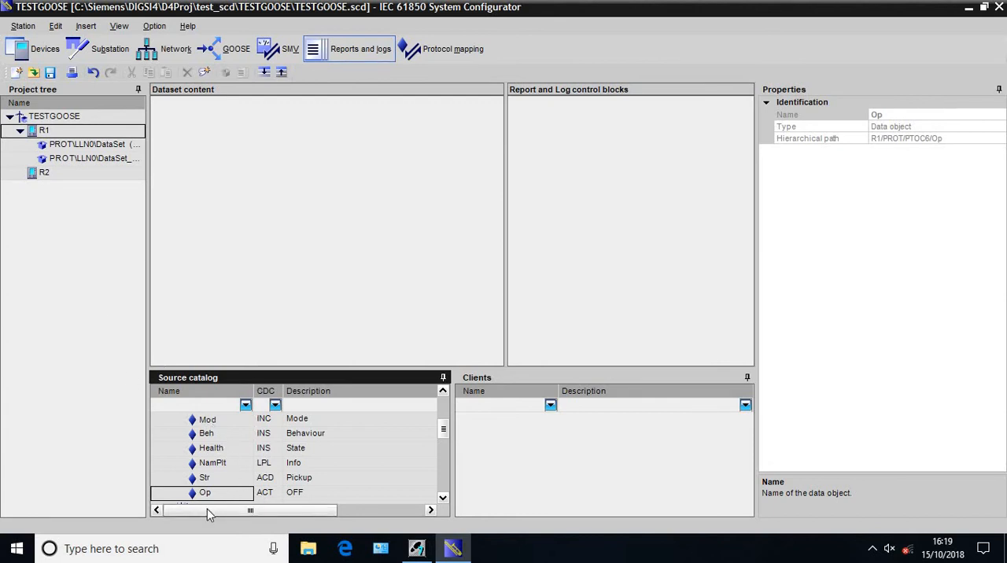
Add the Op (OFF) data object of PTOC8 (DMT IE>) to R1's dataset content
{"action": "left_click", "coordinate": [421, 509]}
{"action": "left_click", "coordinate": [443, 498]}
{"action": "left_click", "coordinate": [443, 498]}
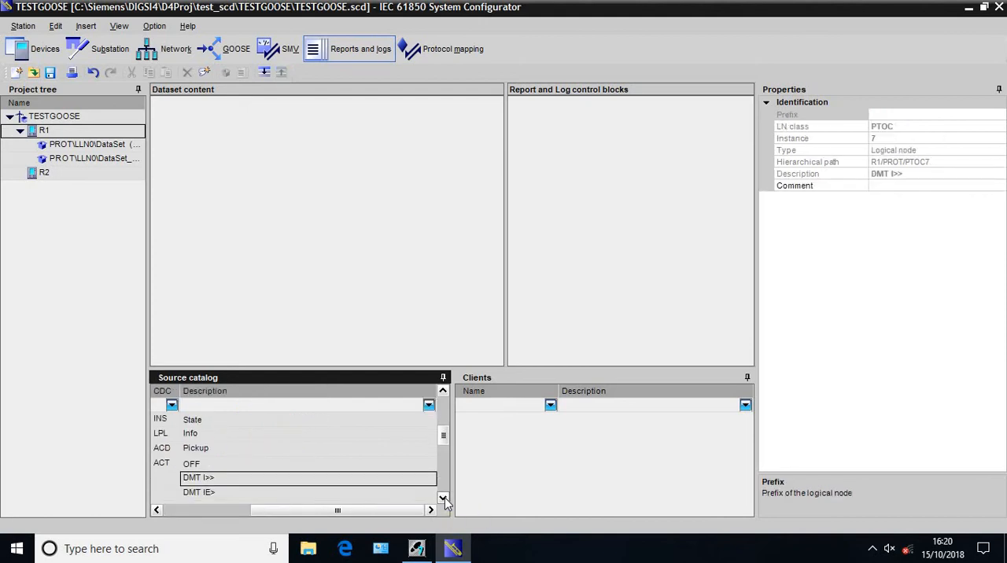
{"action": "left_click", "coordinate": [443, 498]}
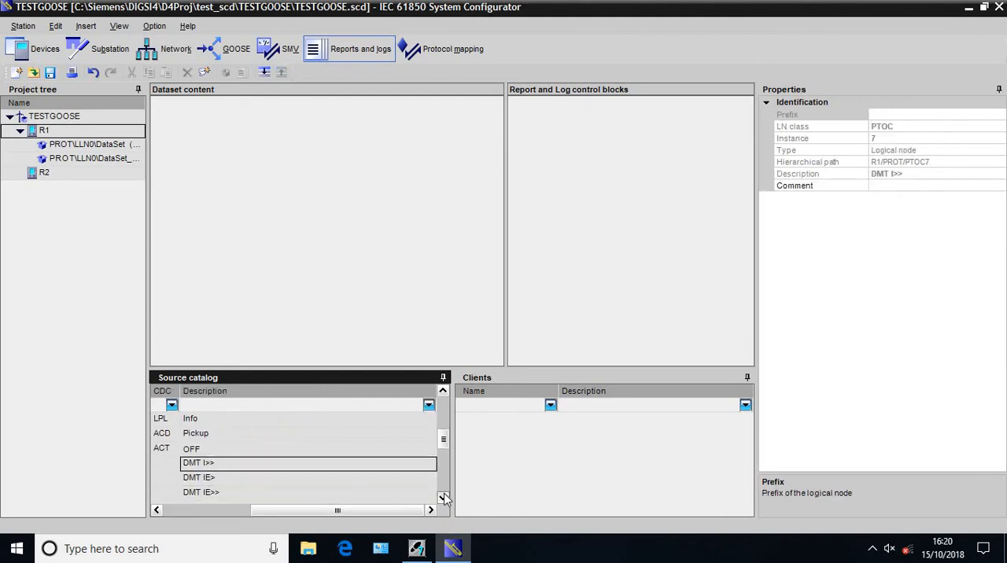
{"action": "left_click_drag", "start_coordinate": [385, 512], "coordinate": [300, 513]}
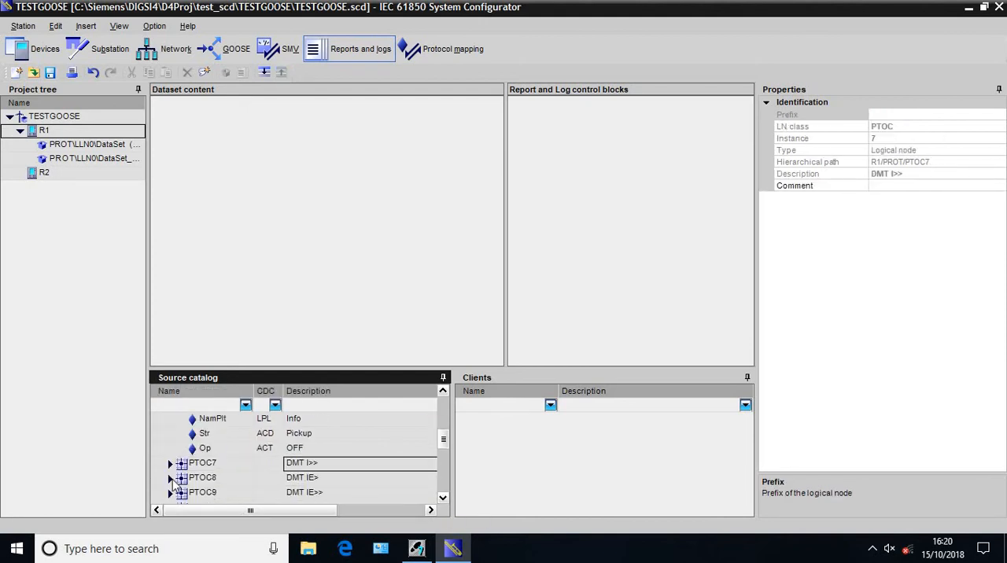
{"action": "double_click", "coordinate": [197, 478]}
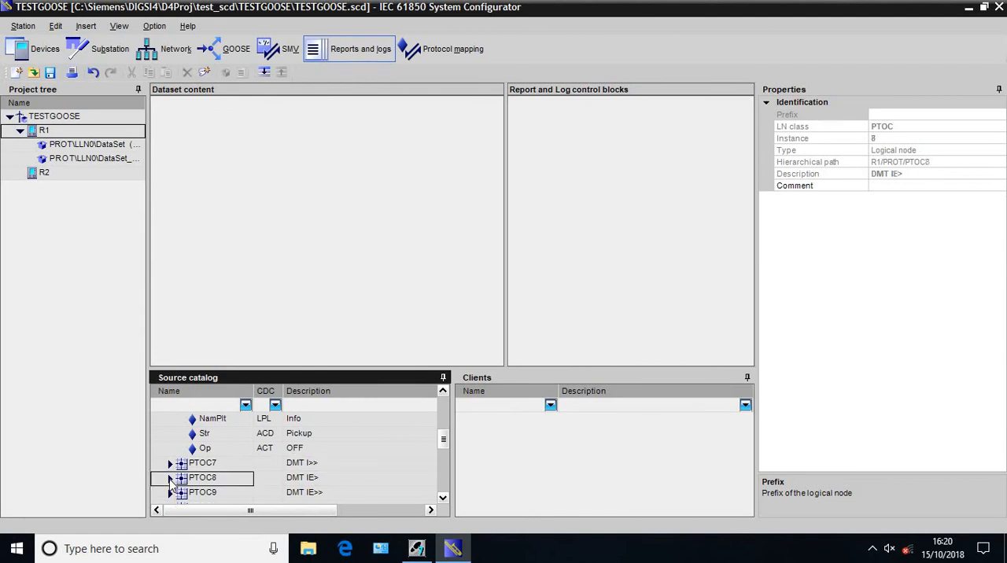
{"action": "left_click", "coordinate": [442, 498]}
{"action": "left_click", "coordinate": [442, 499]}
{"action": "left_click", "coordinate": [442, 499]}
{"action": "left_click", "coordinate": [436, 497]}
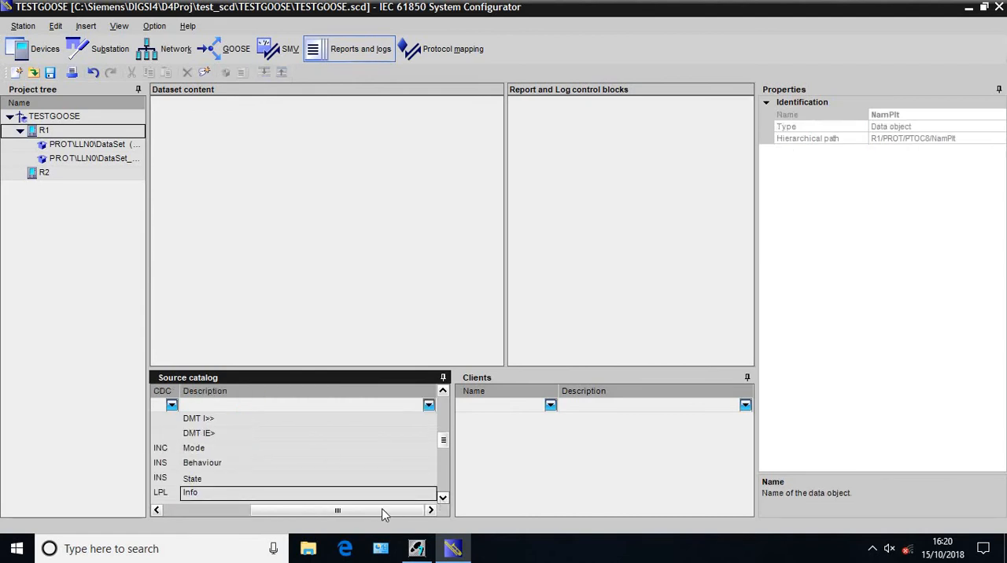
{"action": "left_click", "coordinate": [443, 499]}
{"action": "left_click", "coordinate": [443, 499]}
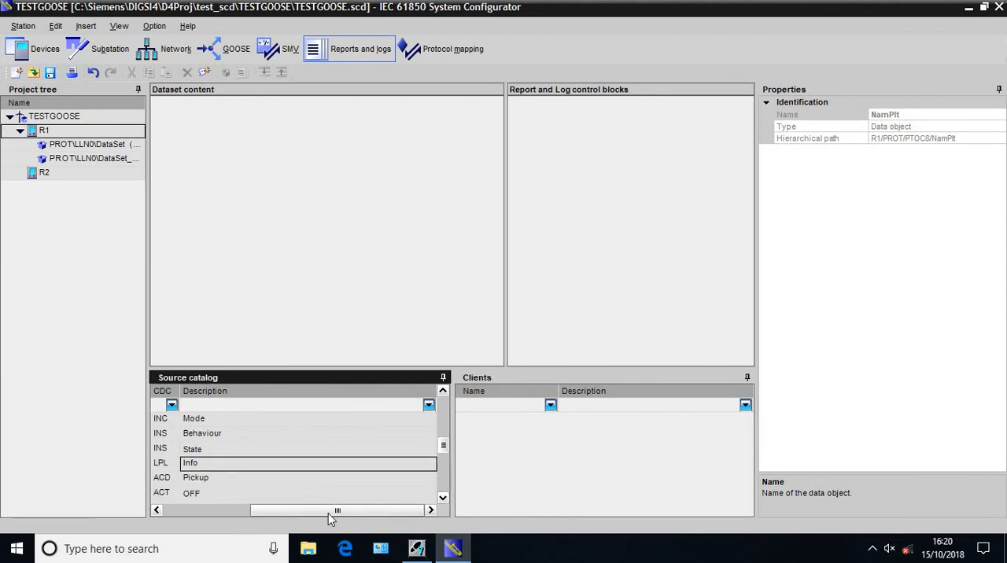
{"action": "left_click_drag", "start_coordinate": [328, 513], "coordinate": [281, 516]}
{"action": "left_click_drag", "start_coordinate": [231, 494], "coordinate": [267, 244]}
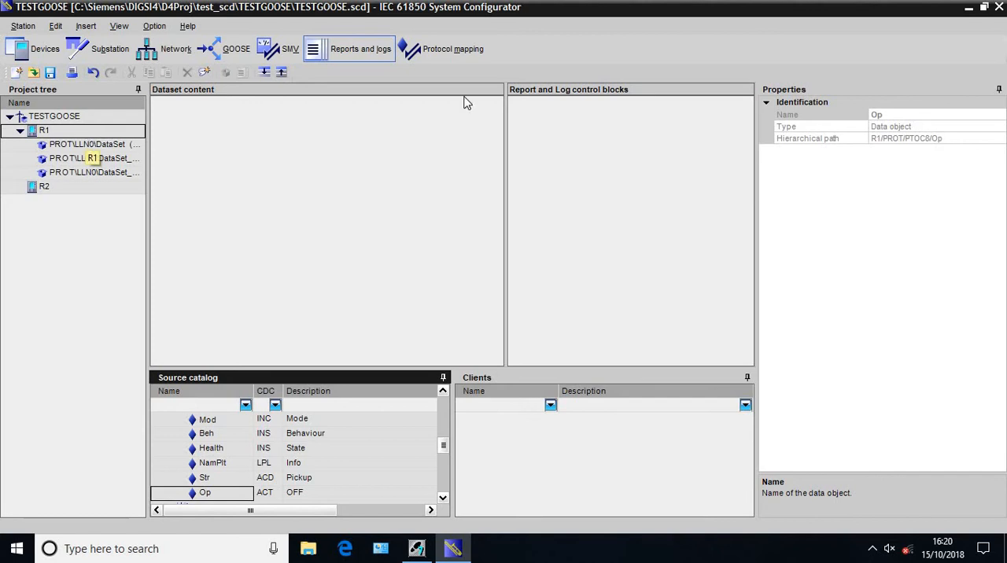
Look through the contents of R1's datasets and delete DataSet_1 and DataSet_2
{"action": "left_click", "coordinate": [92, 133]}
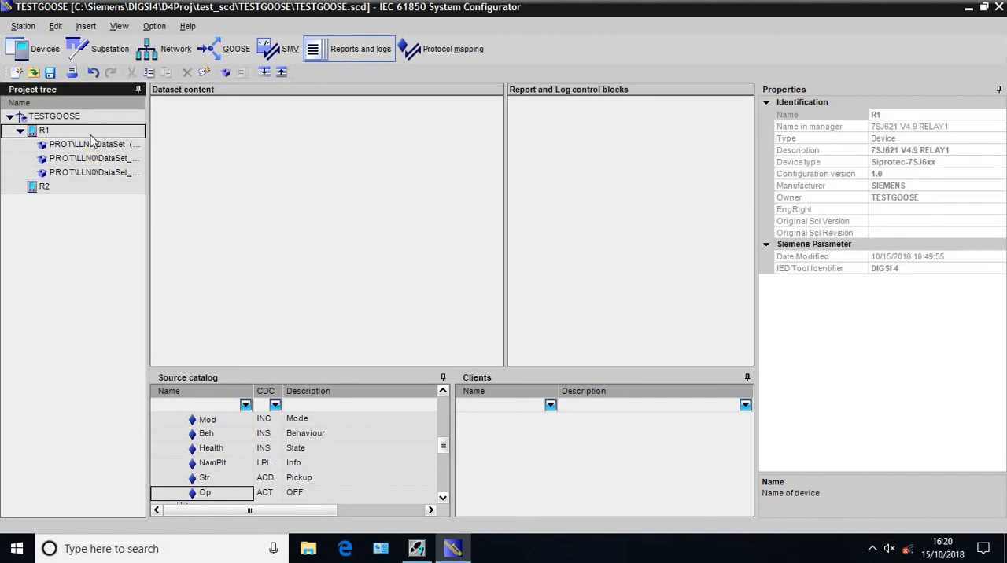
{"action": "left_click", "coordinate": [86, 144]}
{"action": "left_click", "coordinate": [89, 160]}
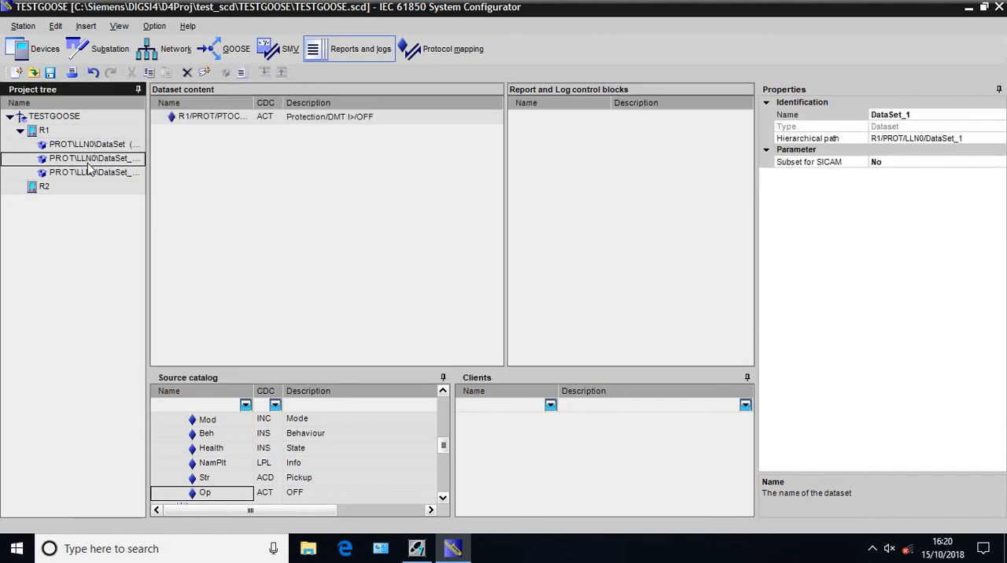
{"action": "left_click", "coordinate": [90, 173]}
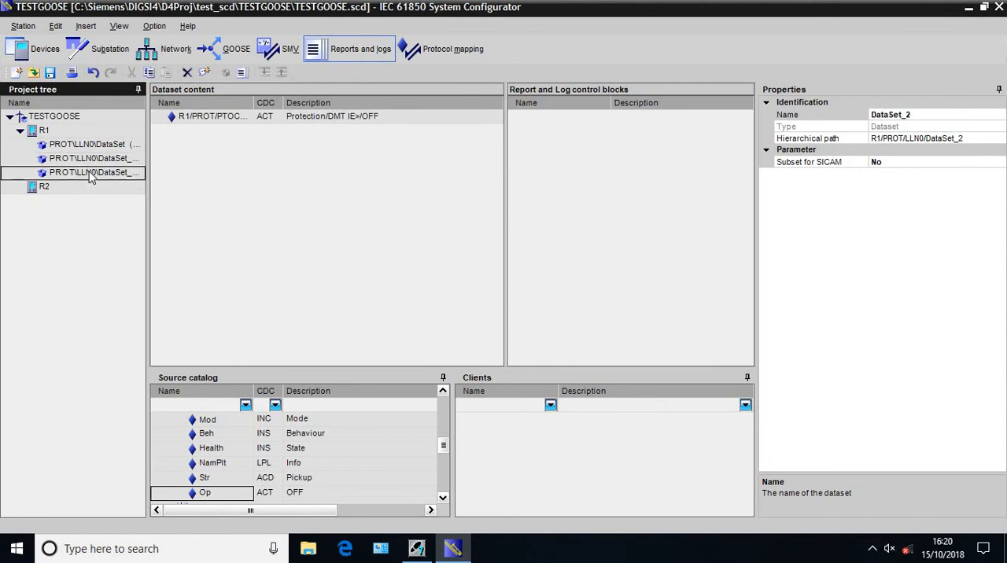
{"action": "left_click", "coordinate": [89, 160]}
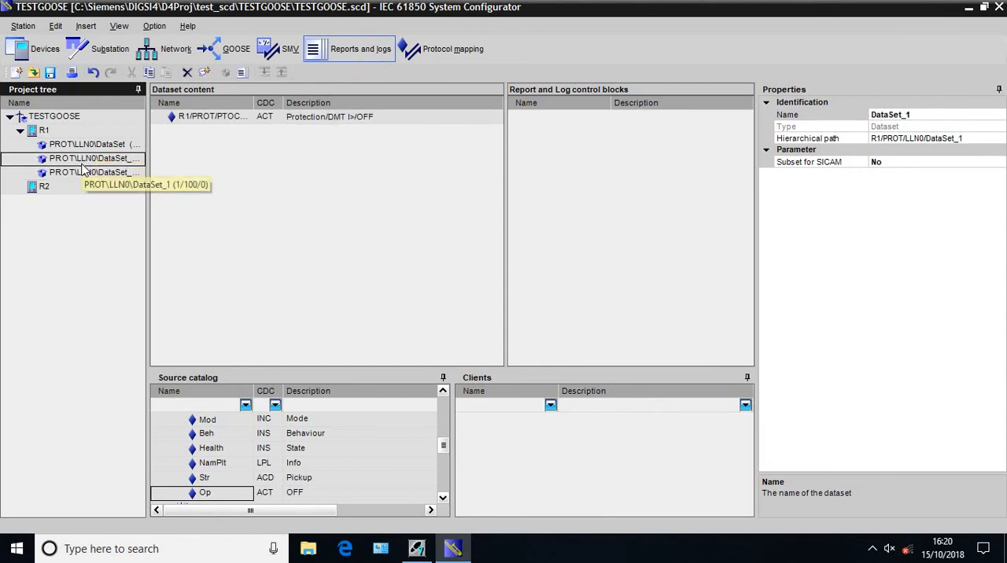
{"action": "right_click", "coordinate": [83, 163]}
{"action": "left_click", "coordinate": [120, 189]}
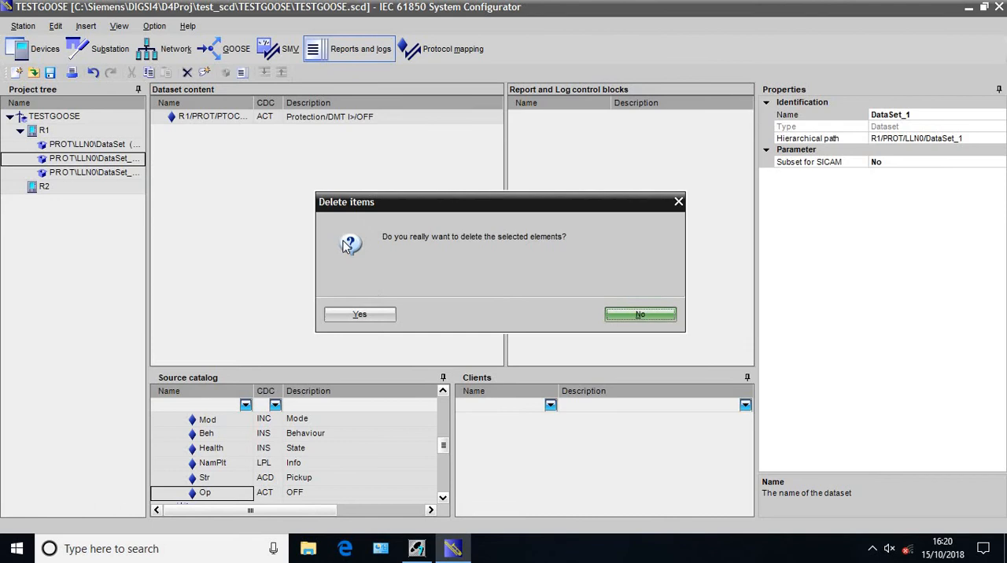
{"action": "left_click", "coordinate": [360, 316]}
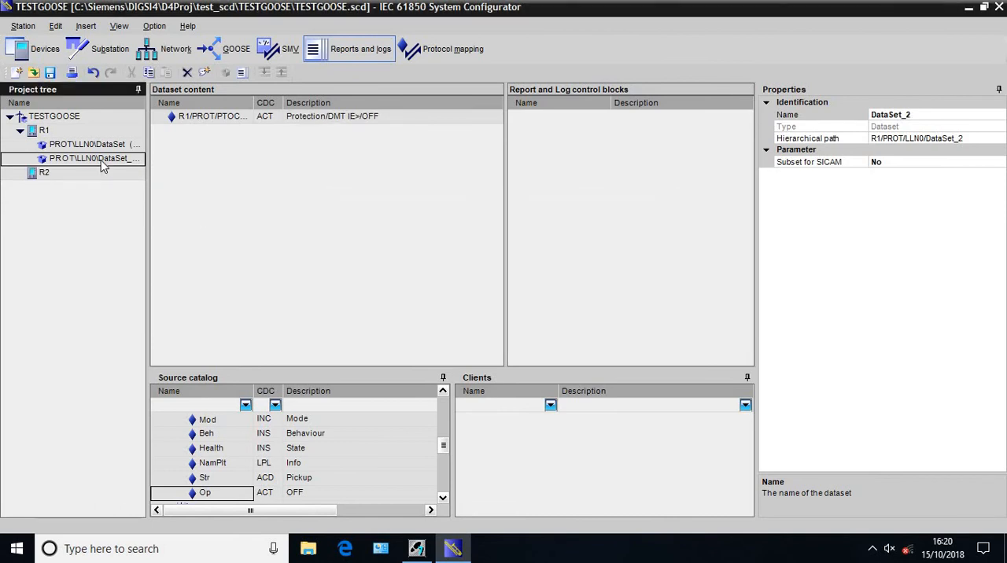
{"action": "right_click", "coordinate": [102, 165]}
{"action": "left_click", "coordinate": [126, 189]}
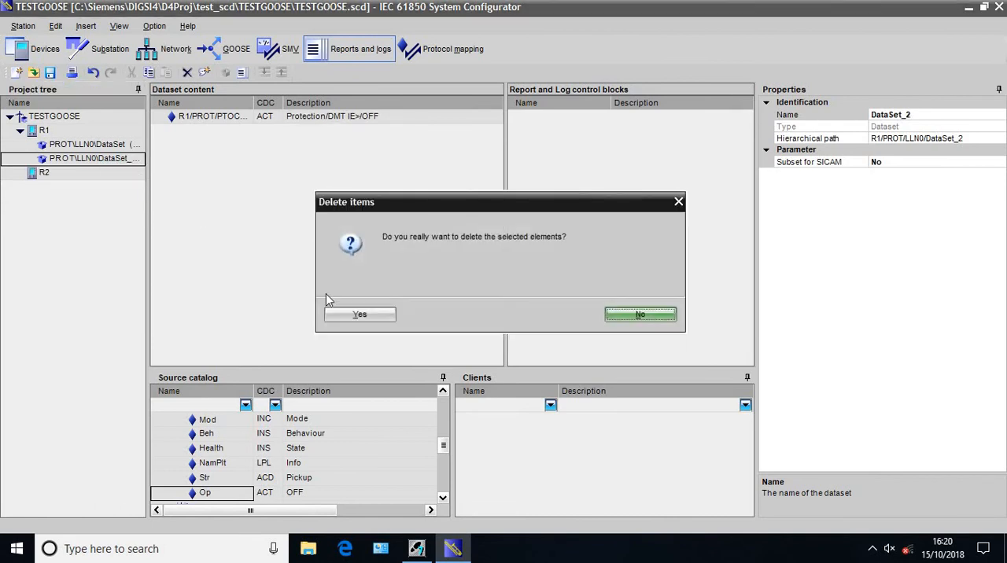
{"action": "left_click", "coordinate": [329, 314]}
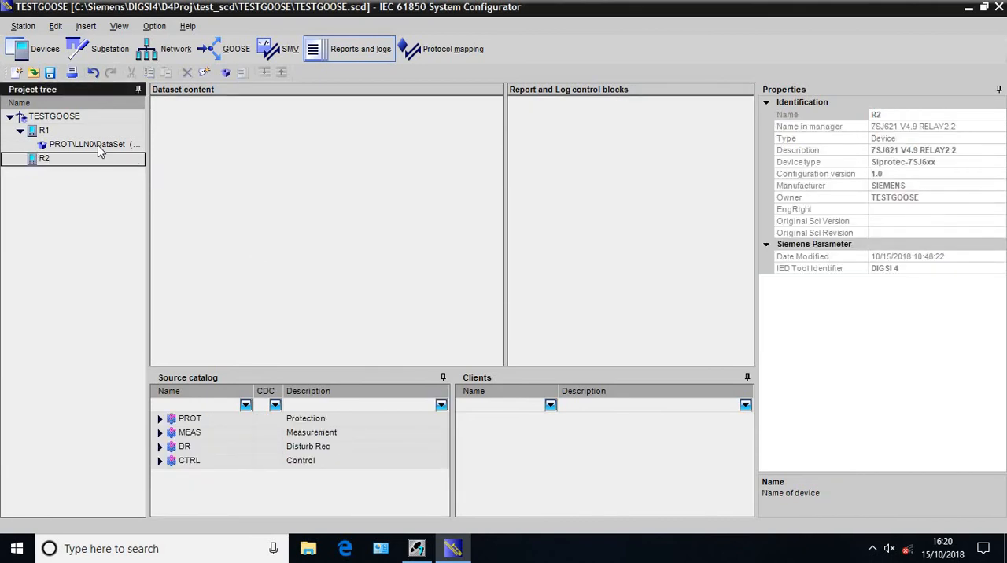
Add the Op (OFF) data object of PROT/PTOC8 (DMT IE>) to the content of R1's remaining dataset, DataSet
{"action": "left_click", "coordinate": [100, 149]}
{"action": "left_click", "coordinate": [315, 272]}
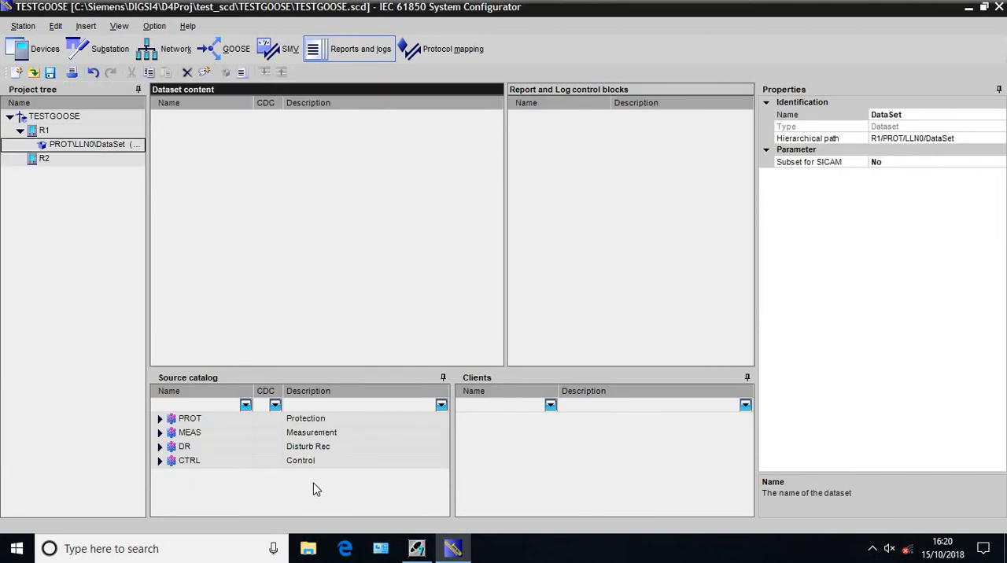
{"action": "left_click", "coordinate": [160, 418]}
{"action": "scroll", "coordinate": [209, 471], "scroll_direction": "down", "scroll_amount": 3}
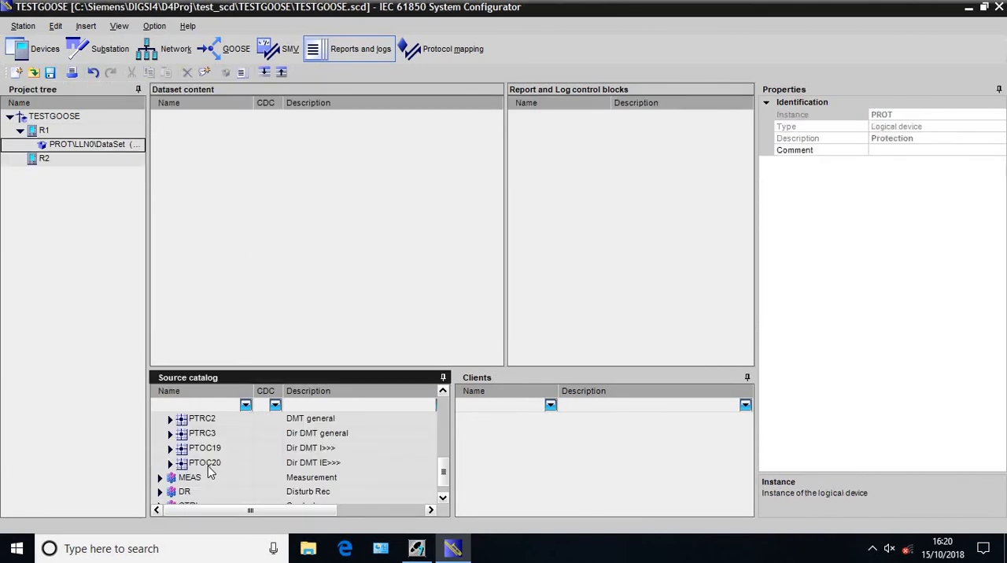
{"action": "left_click", "coordinate": [441, 397]}
{"action": "left_click", "coordinate": [441, 396]}
{"action": "left_click", "coordinate": [442, 397]}
{"action": "left_click", "coordinate": [441, 397]}
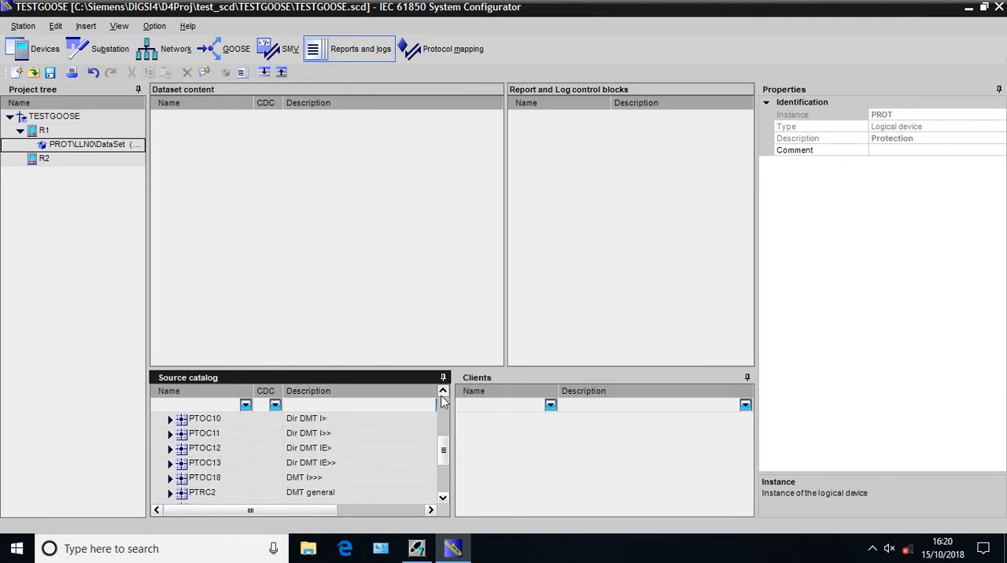
{"action": "left_click", "coordinate": [442, 396]}
{"action": "left_click", "coordinate": [442, 396]}
{"action": "left_click", "coordinate": [442, 396]}
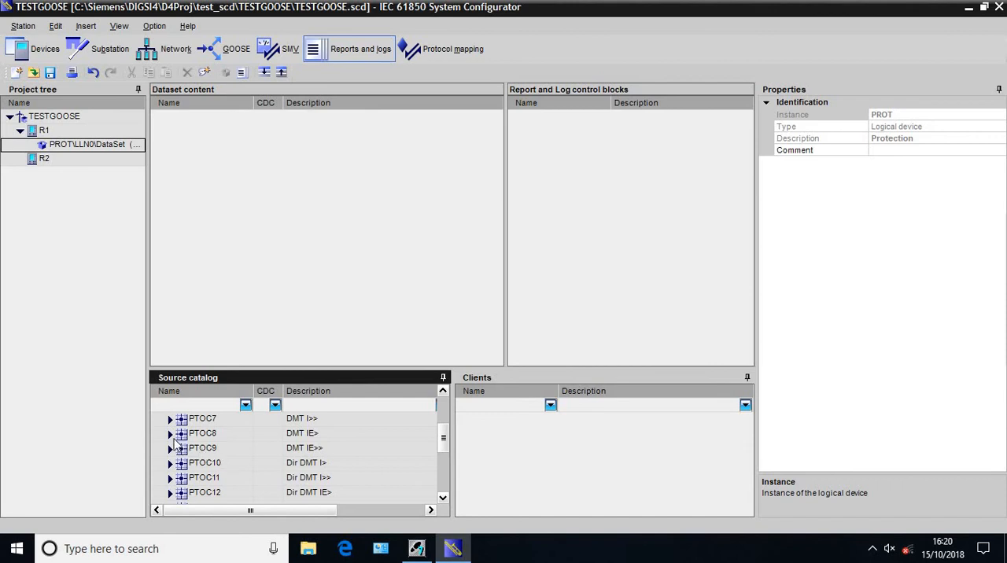
{"action": "left_click", "coordinate": [170, 434]}
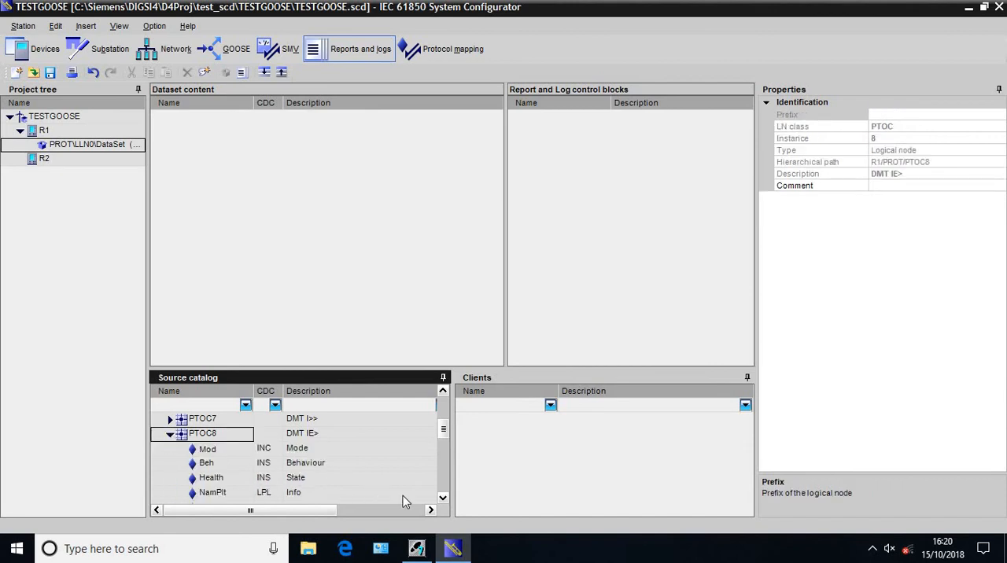
{"action": "left_click", "coordinate": [442, 504]}
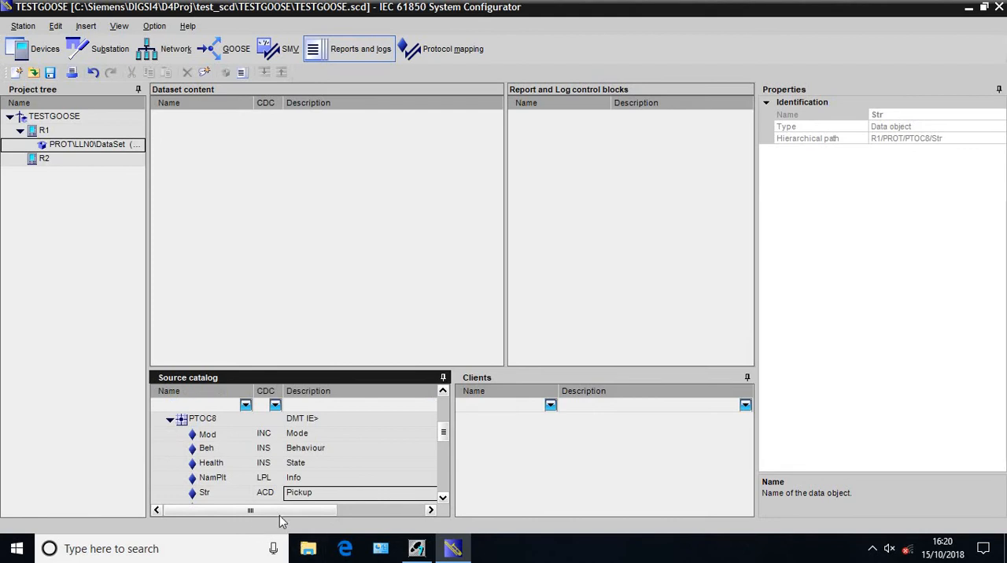
{"action": "left_click", "coordinate": [442, 498]}
{"action": "left_click", "coordinate": [87, 148]}
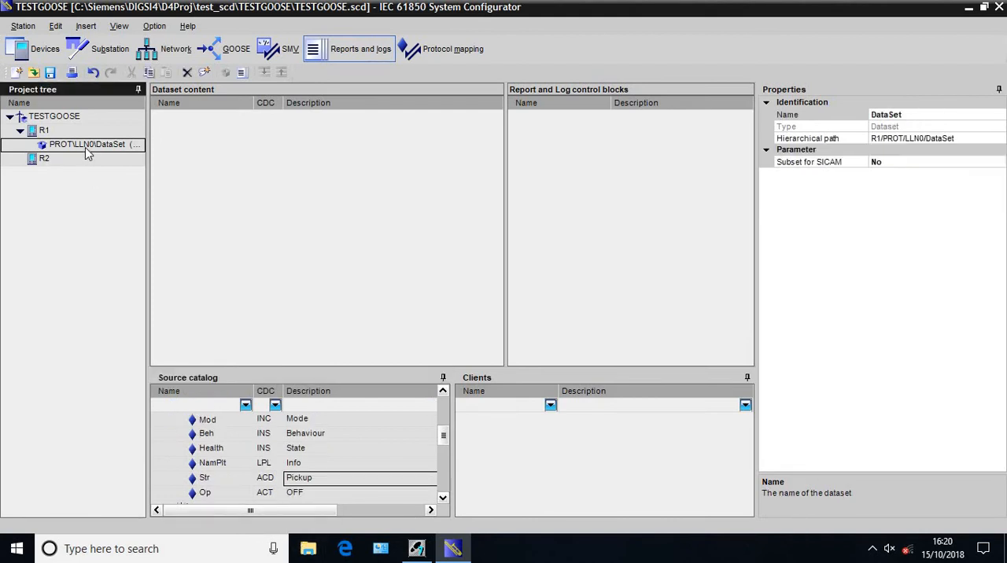
{"action": "left_click_drag", "start_coordinate": [205, 494], "coordinate": [217, 279]}
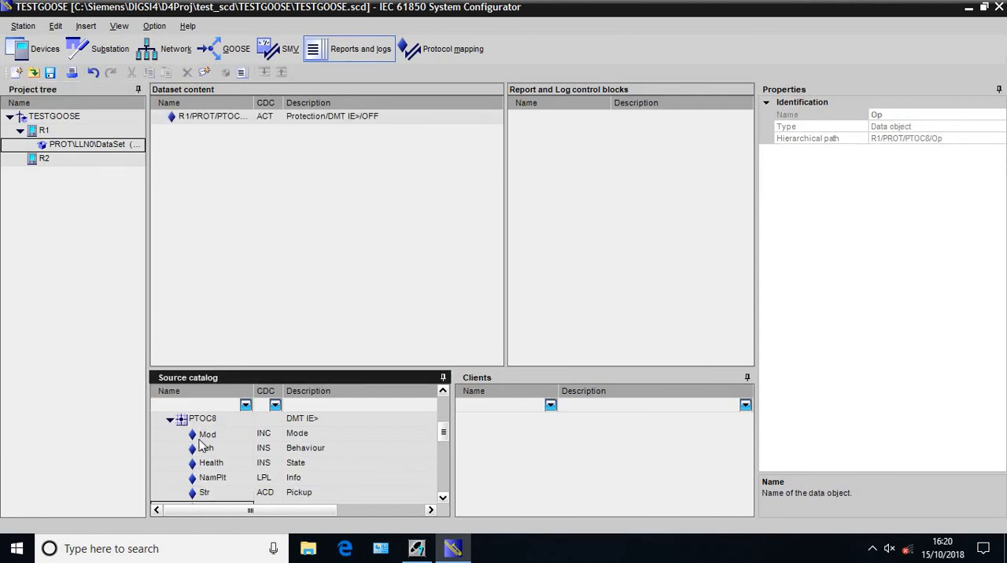
Widen the source catalog and add the Op (OFF) data object of PTOC6 (DMT I>) to the same R1 dataset
{"action": "double_click", "coordinate": [173, 419]}
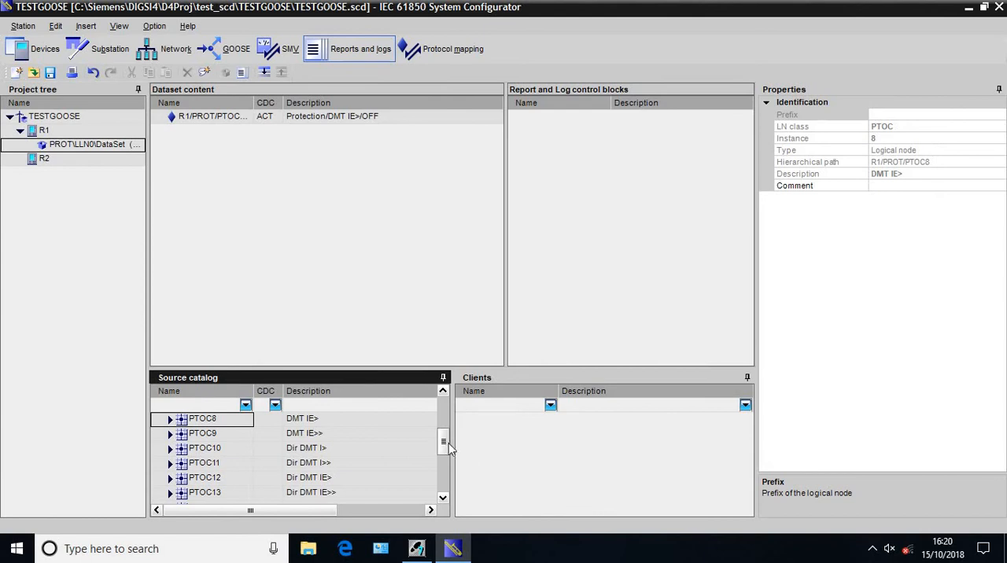
{"action": "left_click_drag", "start_coordinate": [454, 441], "coordinate": [597, 430]}
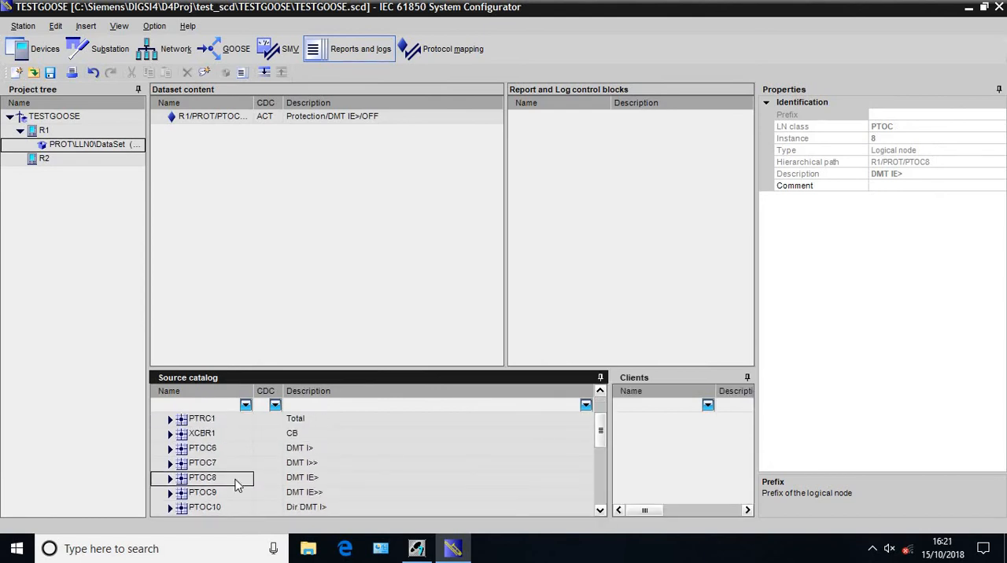
{"action": "double_click", "coordinate": [173, 450]}
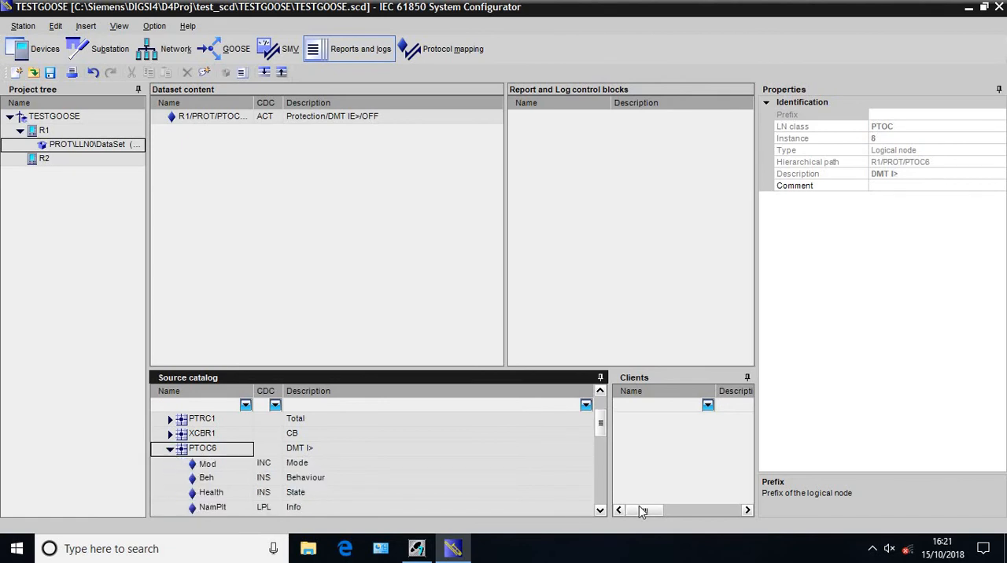
{"action": "left_click", "coordinate": [601, 510]}
{"action": "left_click", "coordinate": [600, 510]}
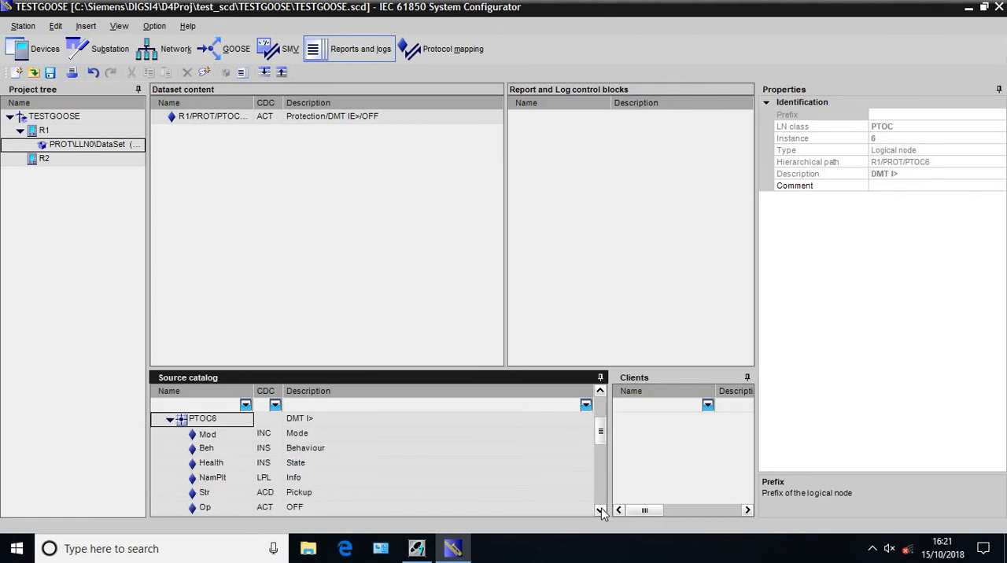
{"action": "left_click_drag", "start_coordinate": [260, 513], "coordinate": [432, 122]}
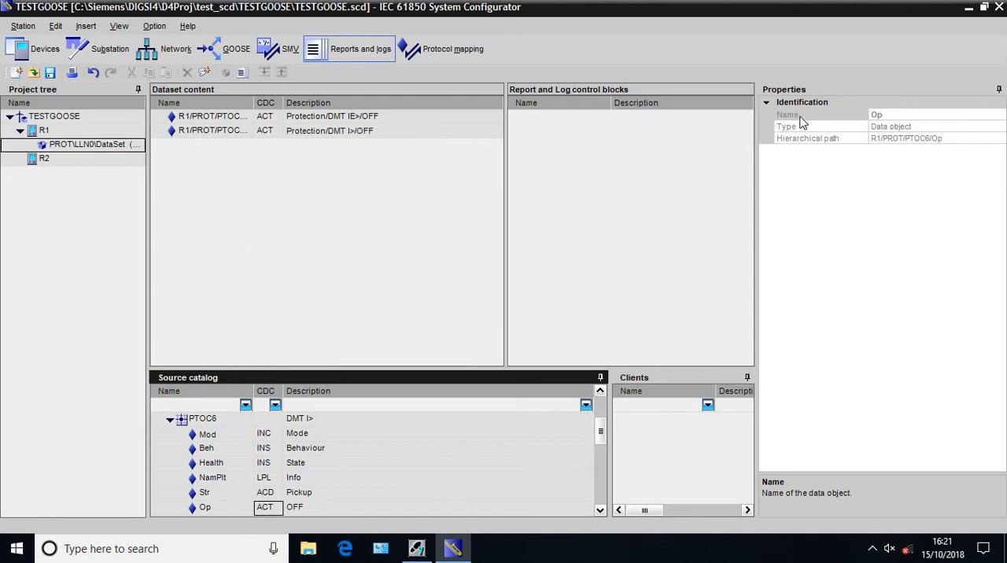
Rename R1's dataset as PROTECTION
{"action": "left_click", "coordinate": [88, 146]}
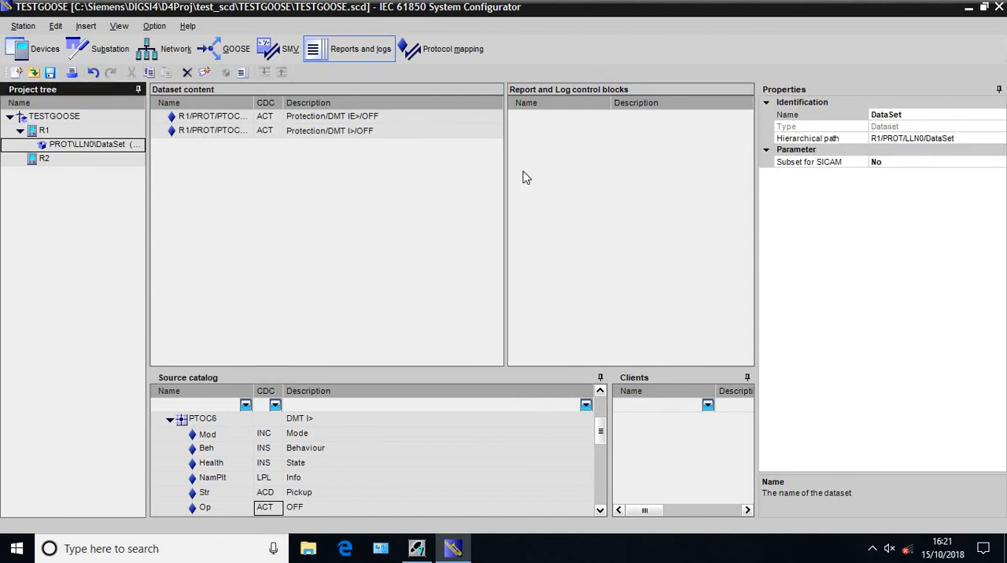
{"action": "left_click", "coordinate": [917, 115]}
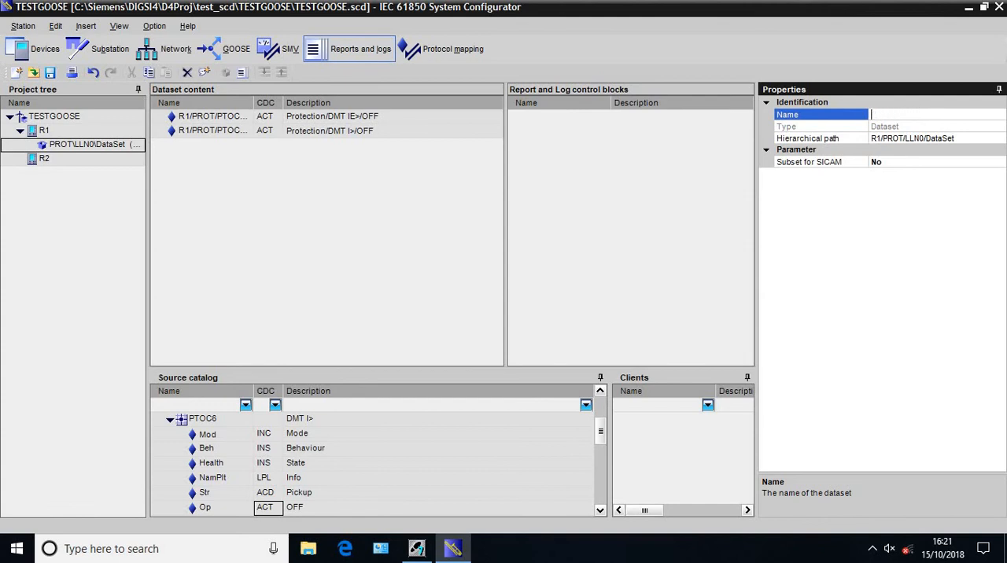
{"action": "type", "text": "PROTECTION"}
{"action": "key", "text": "Return"}
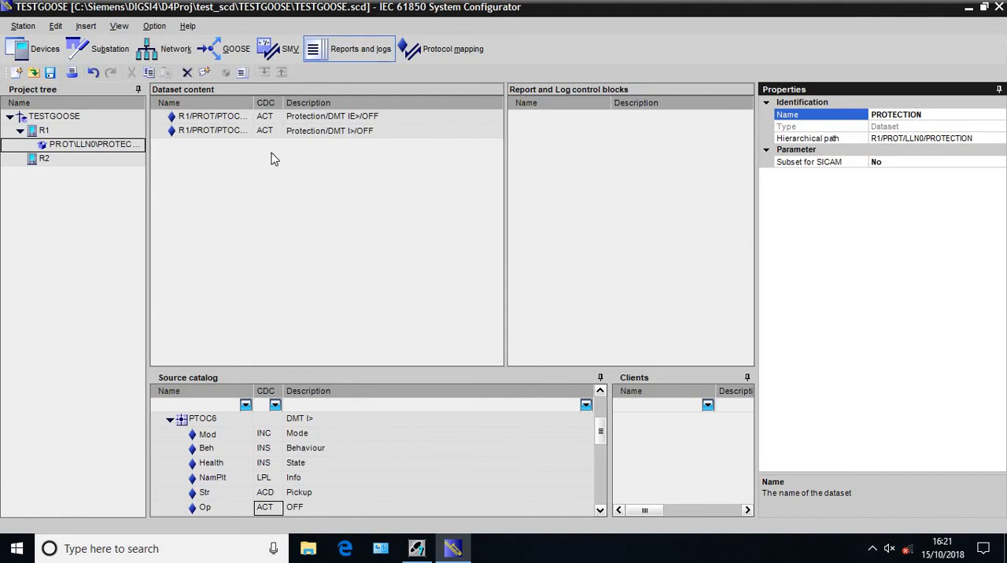
Insert a report control block for R1's PROTECTION dataset and save the station
{"action": "right_click", "coordinate": [118, 149]}
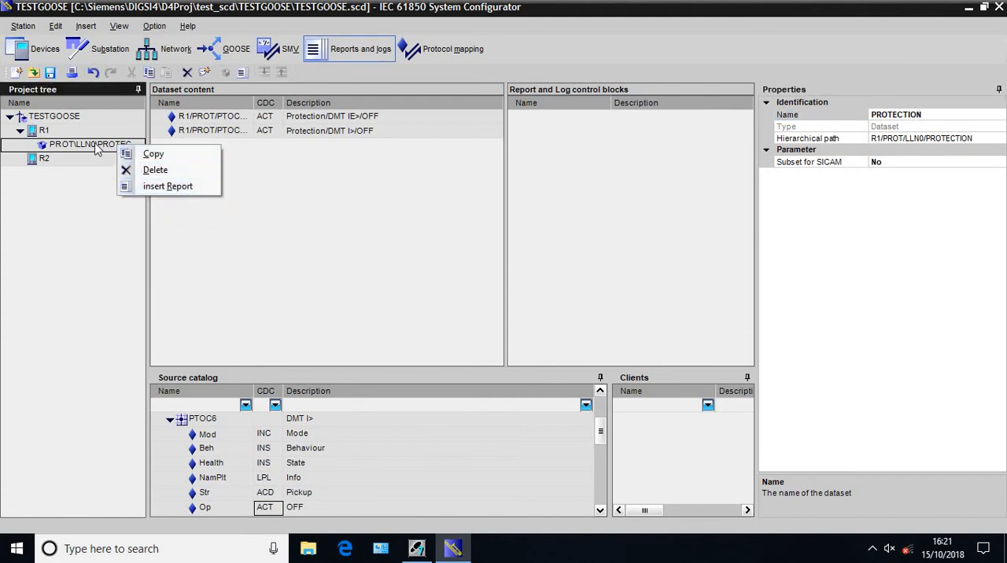
{"action": "left_click", "coordinate": [145, 187]}
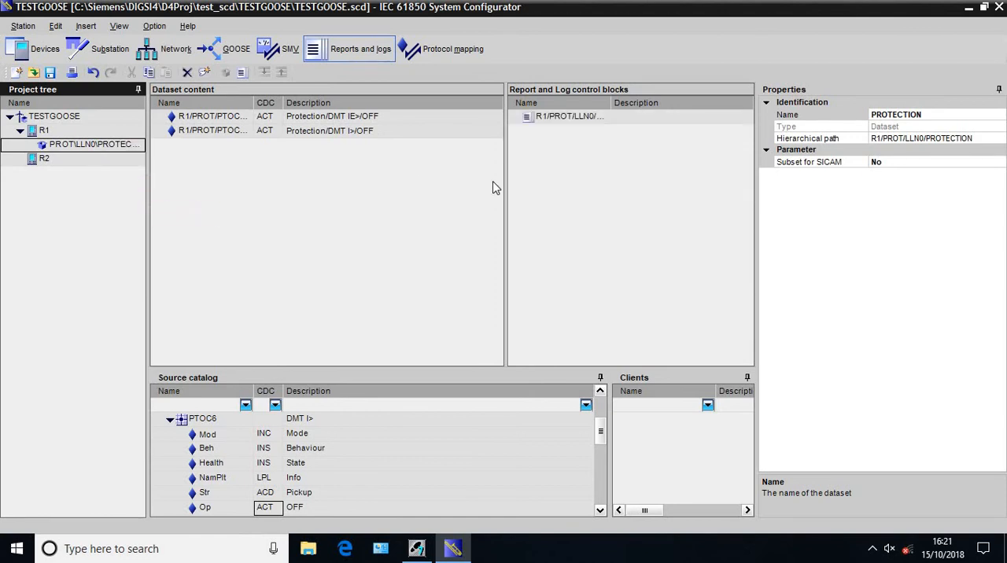
{"action": "left_click", "coordinate": [573, 118]}
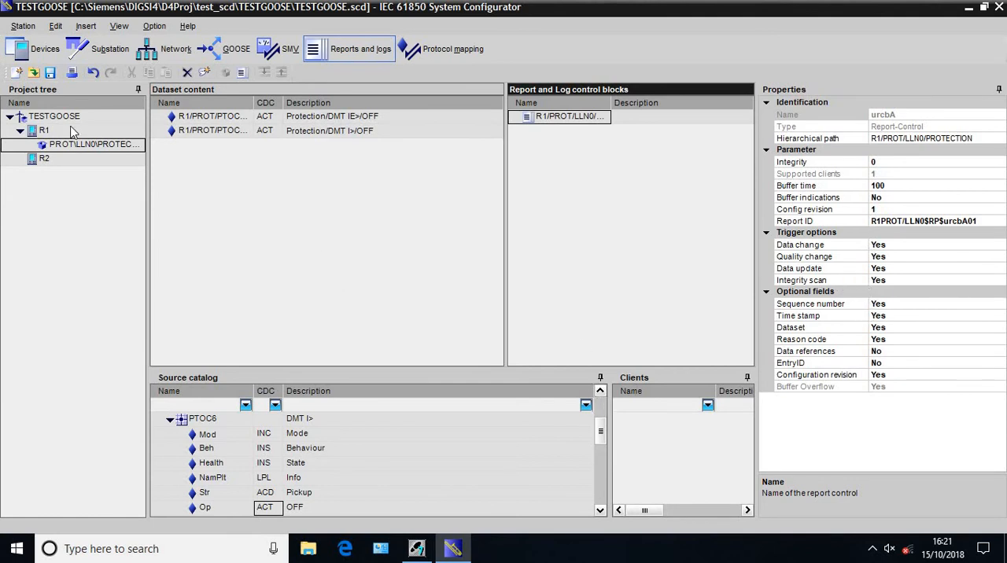
{"action": "left_click", "coordinate": [49, 72]}
{"action": "key", "text": "Return"}
{"action": "left_click_drag", "start_coordinate": [611, 419], "coordinate": [427, 415]}
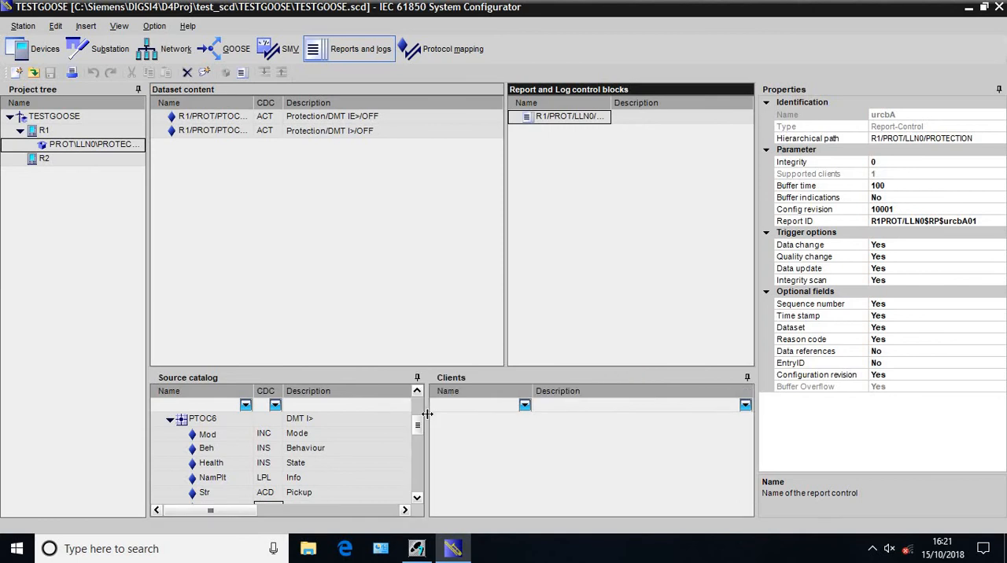
Add a new GOOSE application under the TESTGOOSE station and select its Application ID property
{"action": "left_click", "coordinate": [237, 51]}
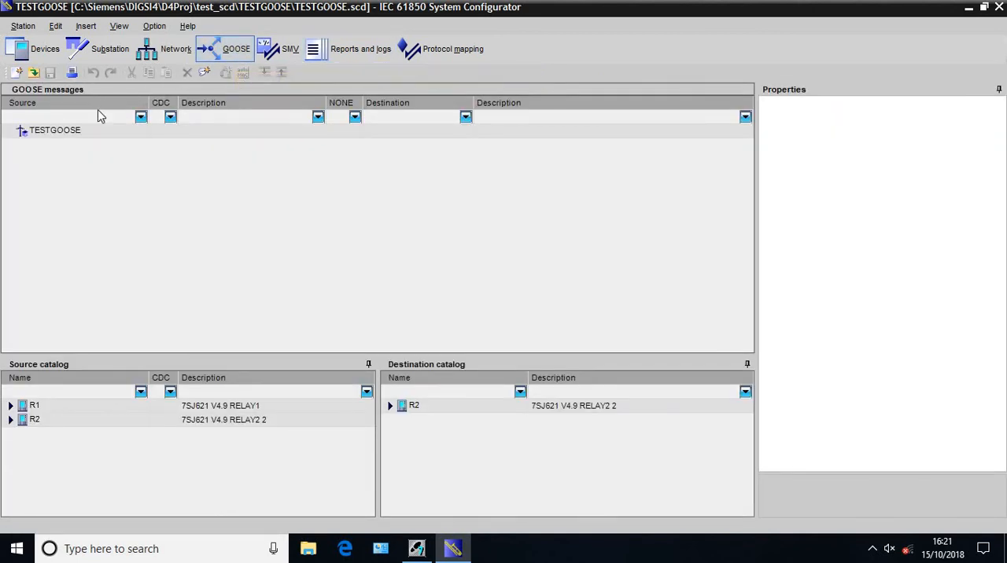
{"action": "left_click", "coordinate": [74, 131]}
{"action": "right_click", "coordinate": [74, 132]}
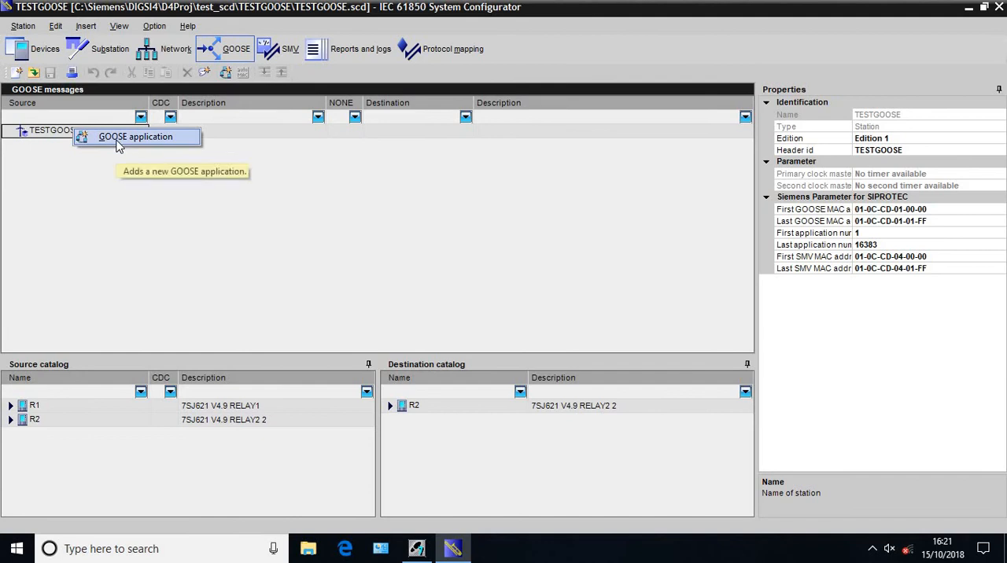
{"action": "left_click", "coordinate": [119, 139]}
{"action": "left_click", "coordinate": [56, 147]}
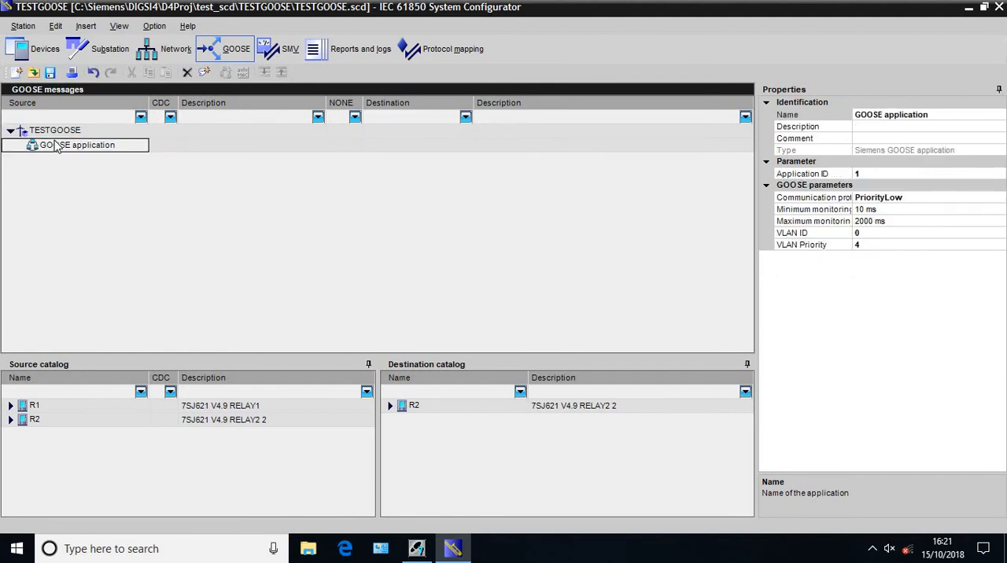
{"action": "left_click", "coordinate": [880, 172]}
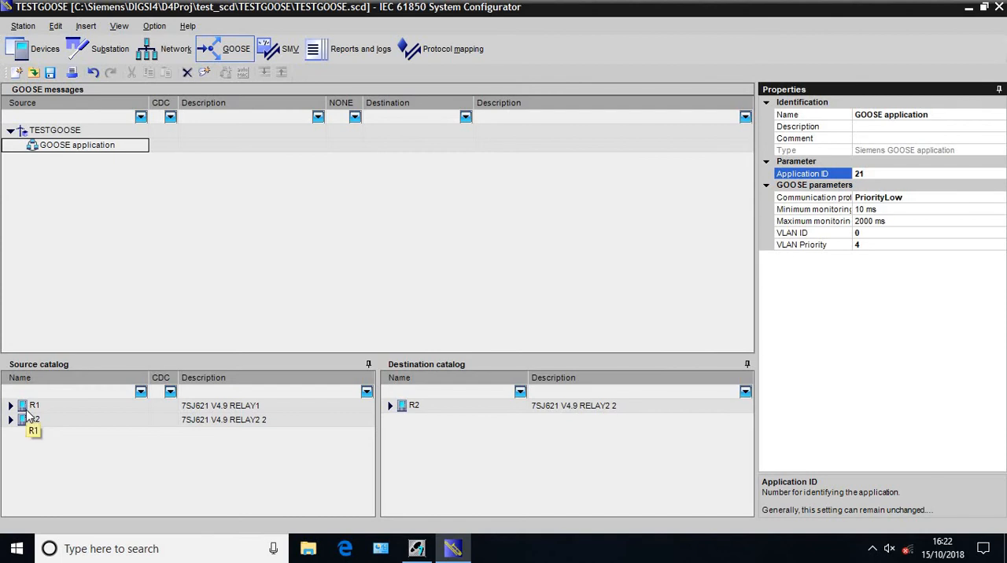
Add the Str (Pickup) data object of R1's PROT/PTOC6 (DMT I>) to the GOOSE application
{"action": "double_click", "coordinate": [16, 406]}
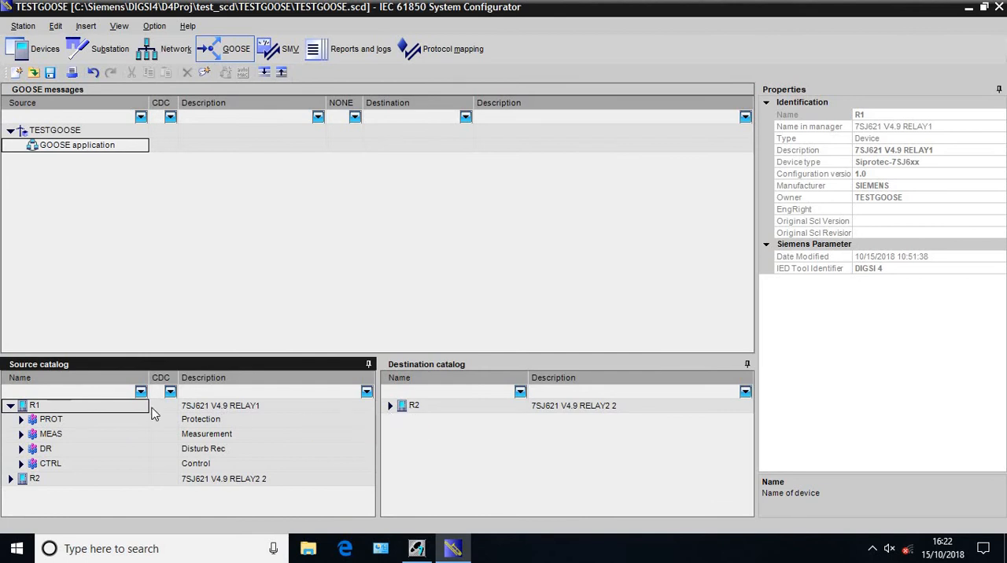
{"action": "left_click", "coordinate": [22, 423]}
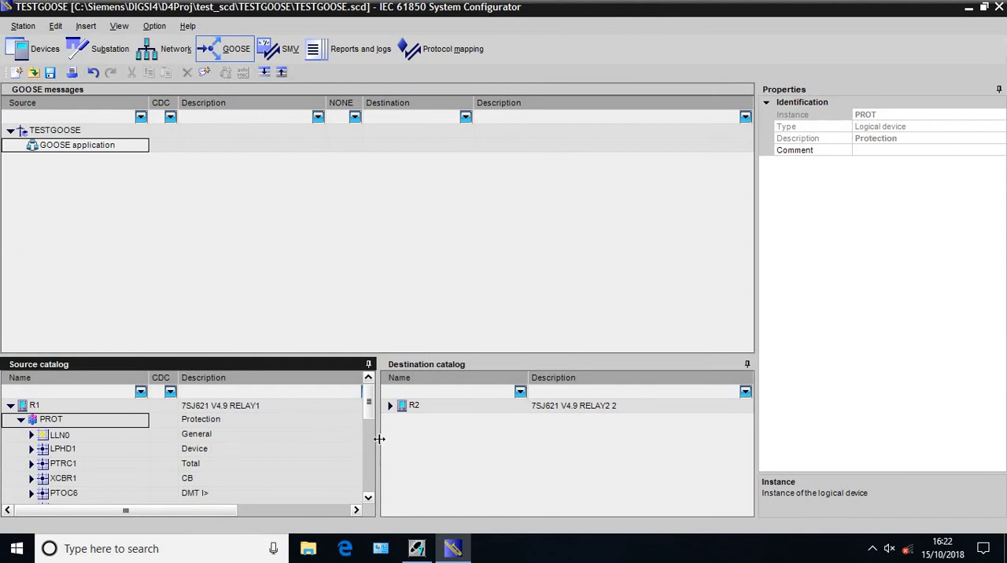
{"action": "left_click_drag", "start_coordinate": [379, 439], "coordinate": [502, 439]}
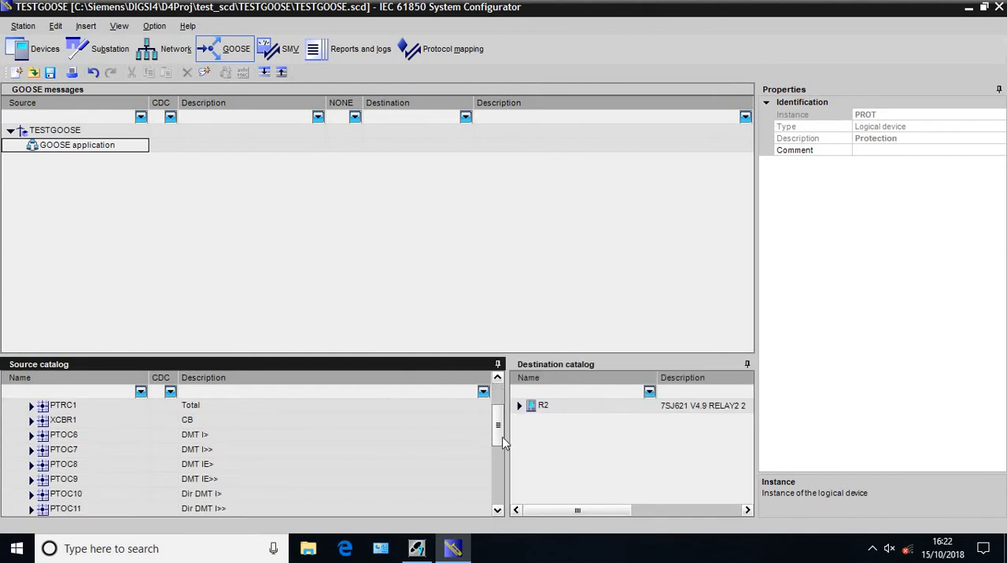
{"action": "left_click", "coordinate": [33, 435]}
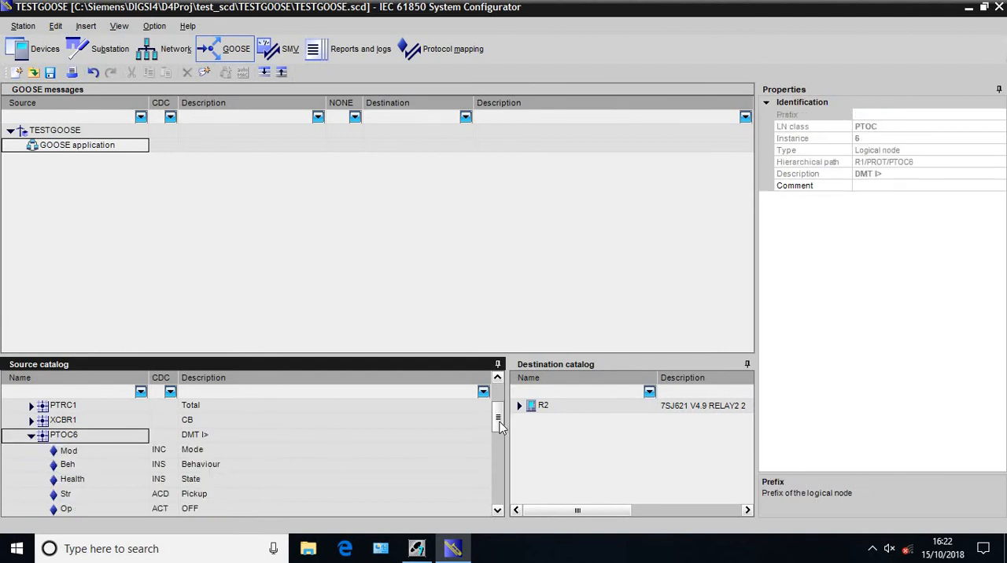
{"action": "left_click_drag", "start_coordinate": [500, 426], "coordinate": [502, 437]}
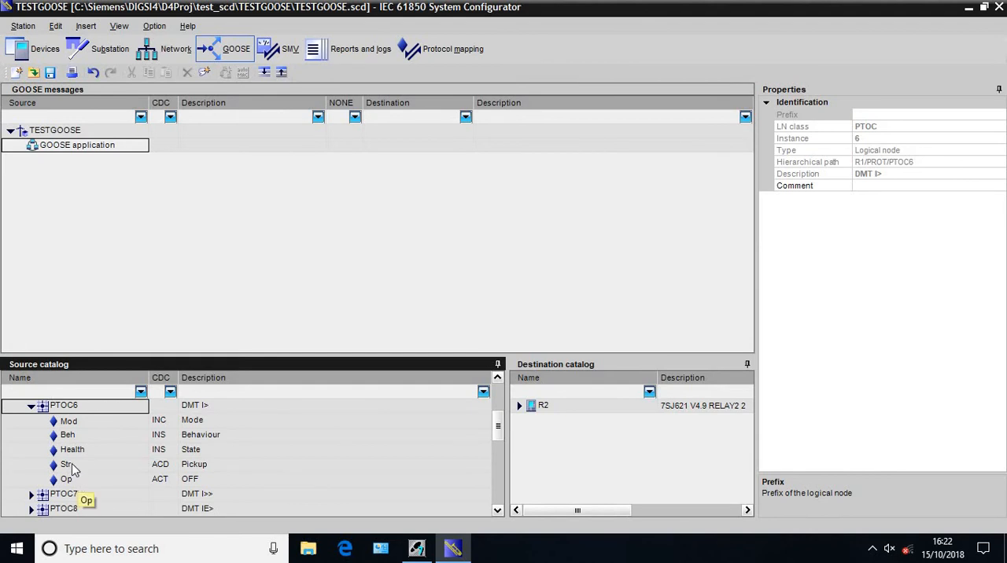
{"action": "left_click_drag", "start_coordinate": [71, 468], "coordinate": [71, 157]}
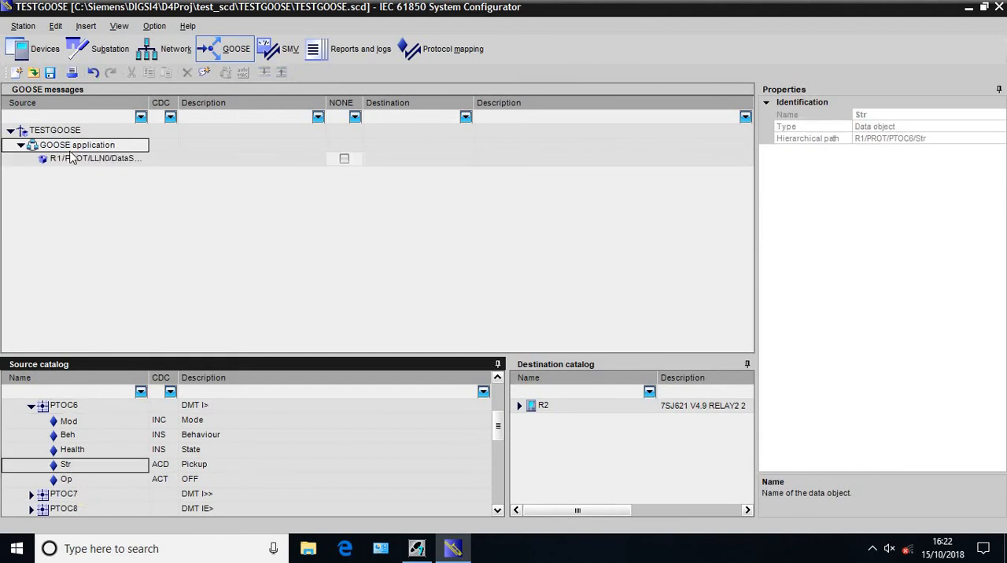
Add a second GOOSE application to the TESTGOOSE station and rename the first one as GOOSE OC
{"action": "left_click", "coordinate": [10, 131]}
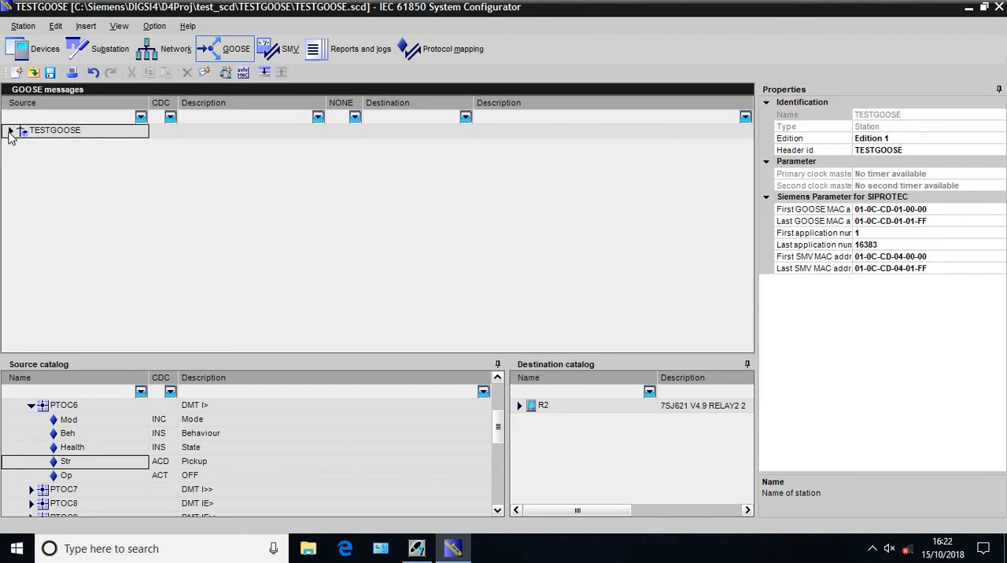
{"action": "left_click", "coordinate": [226, 73]}
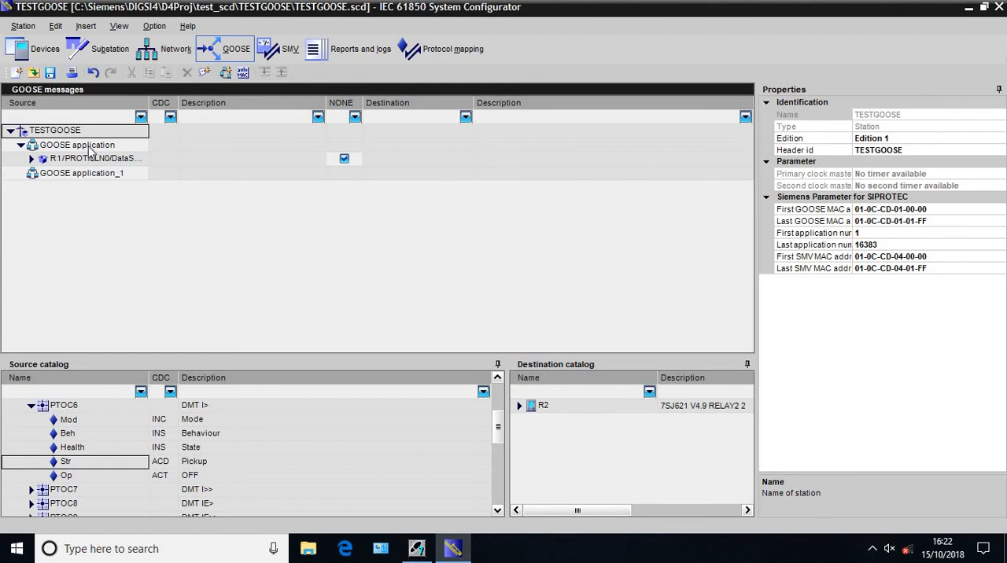
{"action": "left_click", "coordinate": [90, 148]}
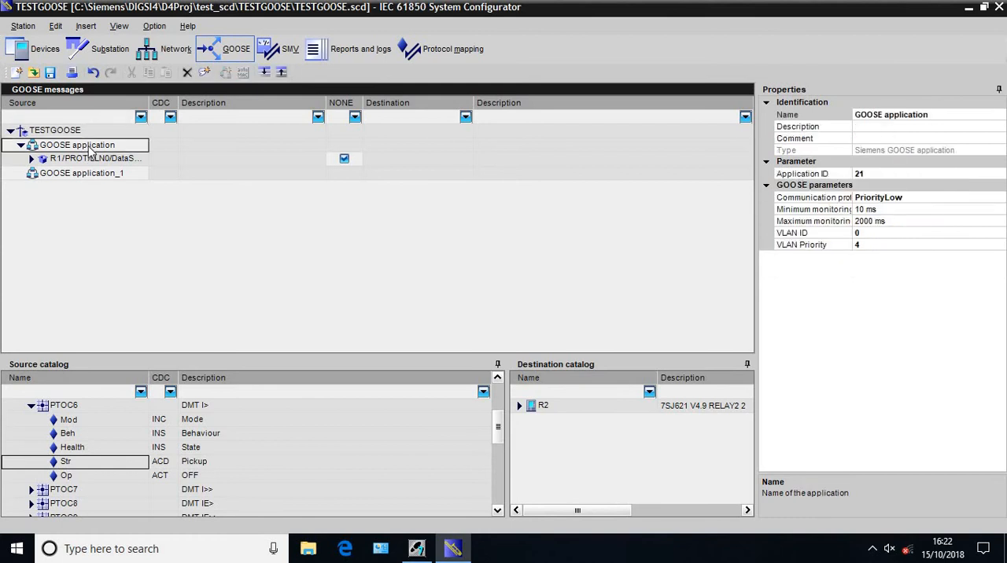
{"action": "left_click", "coordinate": [935, 116]}
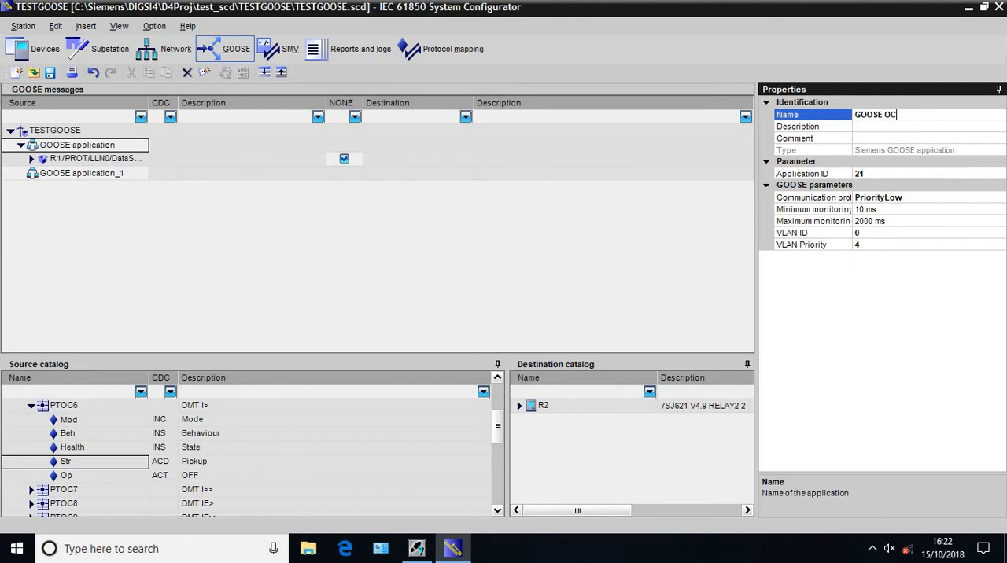
Rename the second GOOSE application as GOOSE EF
{"action": "left_click", "coordinate": [132, 175]}
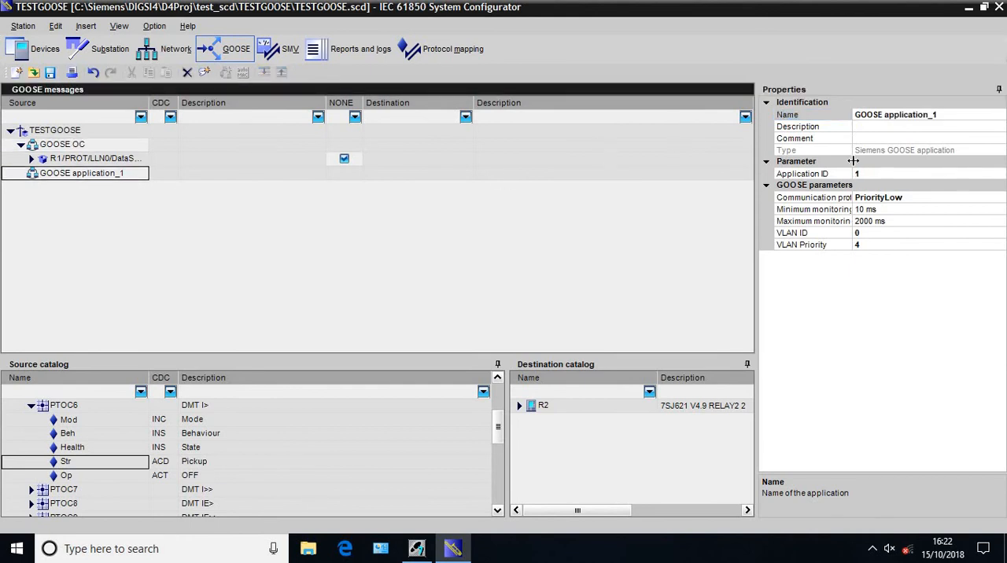
{"action": "left_click", "coordinate": [958, 117]}
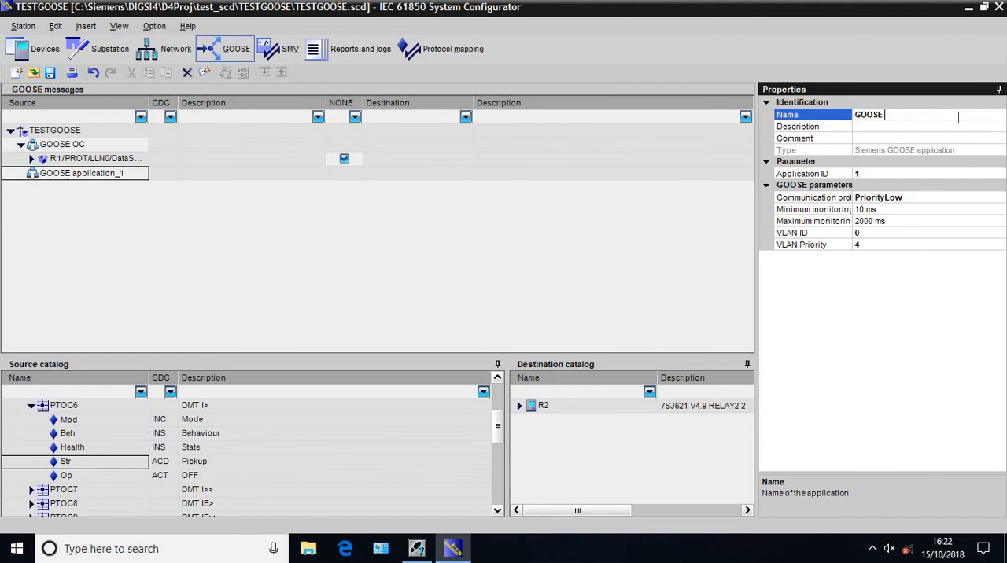
{"action": "left_click", "coordinate": [506, 233]}
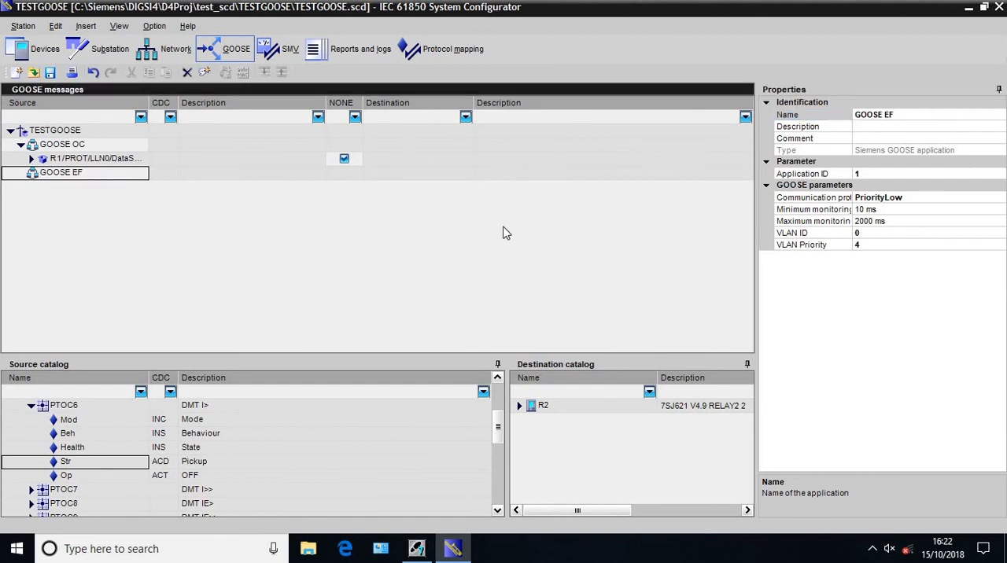
Add the Str (Pickup) data object of R1's PROT/PTOC8 (DMT IE>) to the GOOSE EF application
{"action": "left_click", "coordinate": [33, 407]}
{"action": "left_click", "coordinate": [33, 407]}
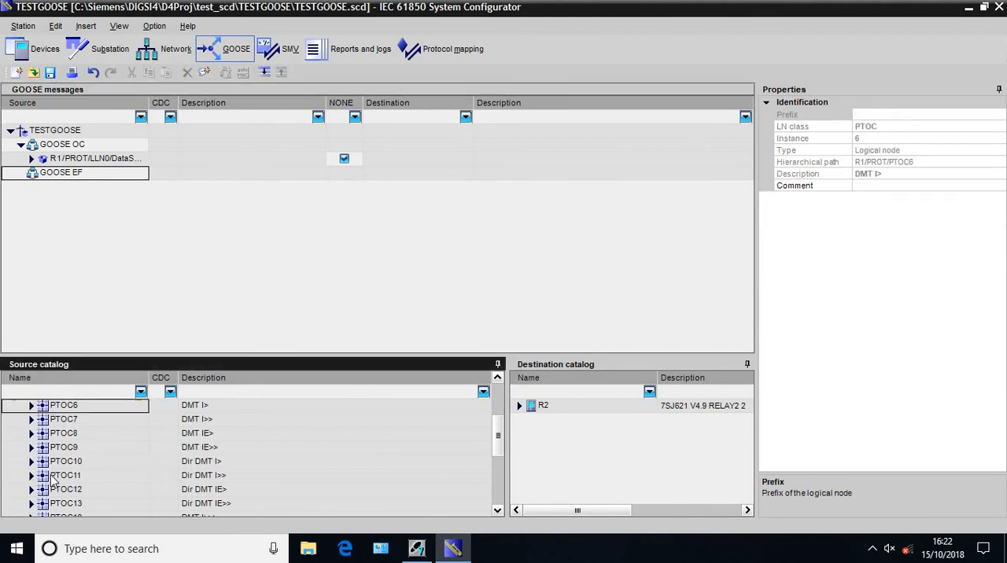
{"action": "left_click", "coordinate": [32, 434]}
{"action": "left_click", "coordinate": [32, 434]}
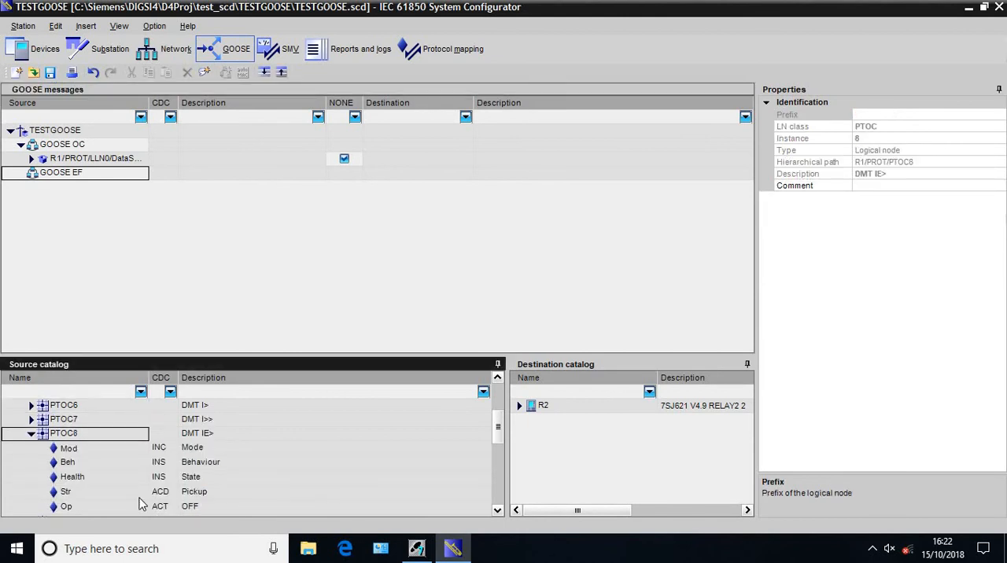
{"action": "left_click_drag", "start_coordinate": [128, 493], "coordinate": [109, 182]}
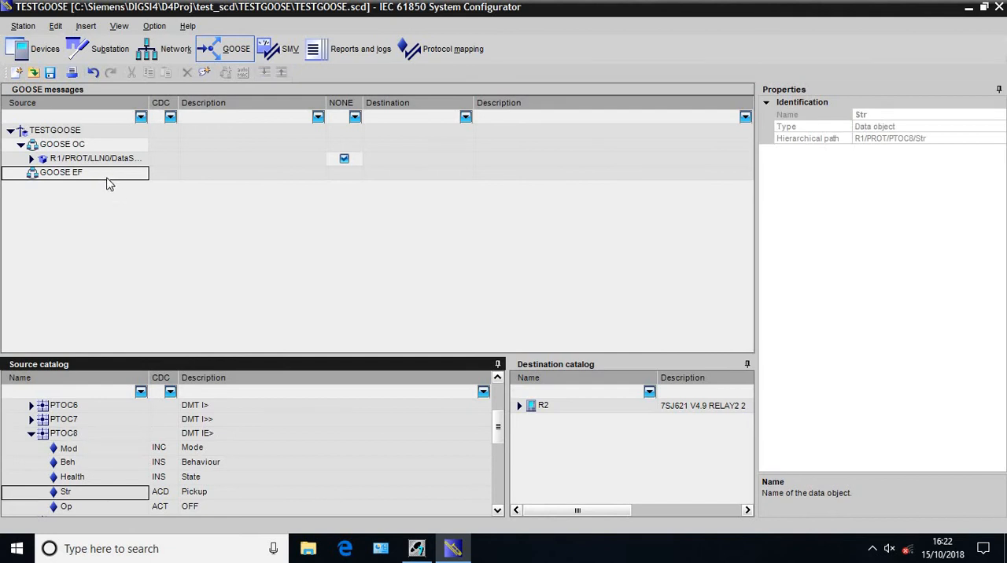
Add a third GOOSE application to the TESTGOOSE station and name it GOOSE CURRENT
{"action": "left_click", "coordinate": [59, 132]}
{"action": "left_click", "coordinate": [225, 72]}
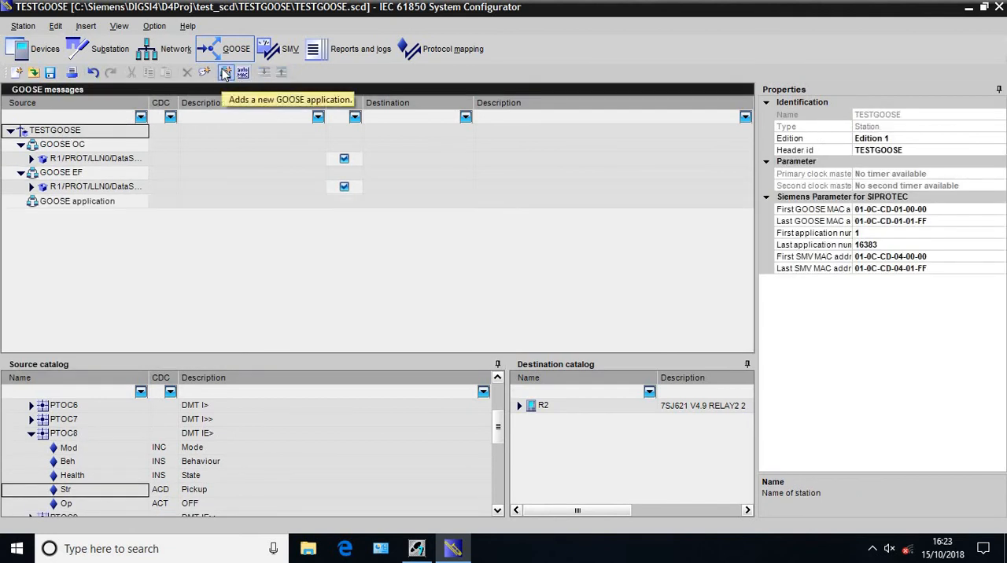
{"action": "left_click", "coordinate": [68, 206]}
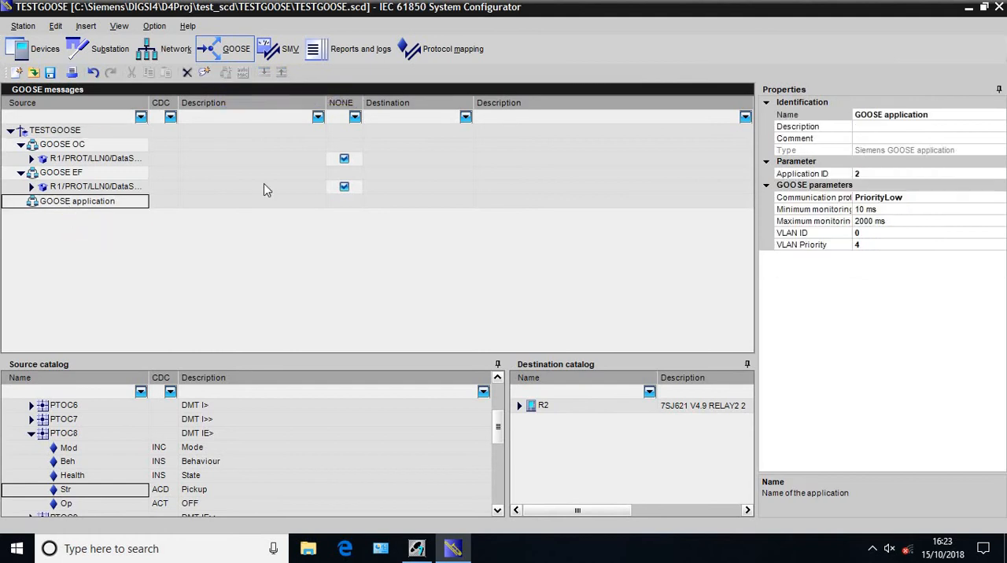
{"action": "left_click", "coordinate": [964, 115]}
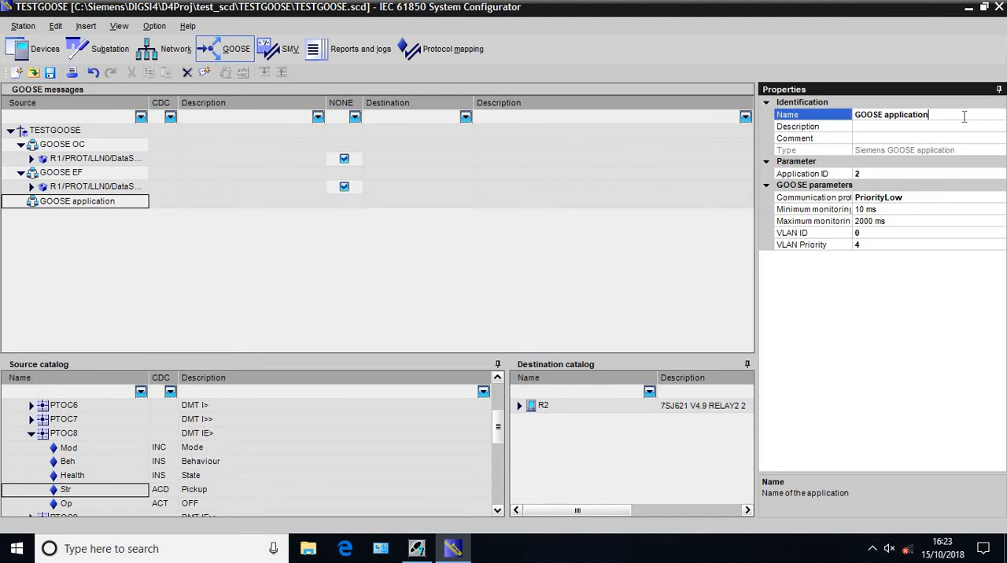
{"action": "key", "text": "BackSpace"}
{"action": "key", "text": "BackSpace"}
{"action": "key", "text": "BackSpace"}
Add the phsA value of current A in R1's MEAS/MMXU1 to GOOSE CURRENT, then collapse R1 in the source catalog
{"action": "left_click", "coordinate": [32, 434]}
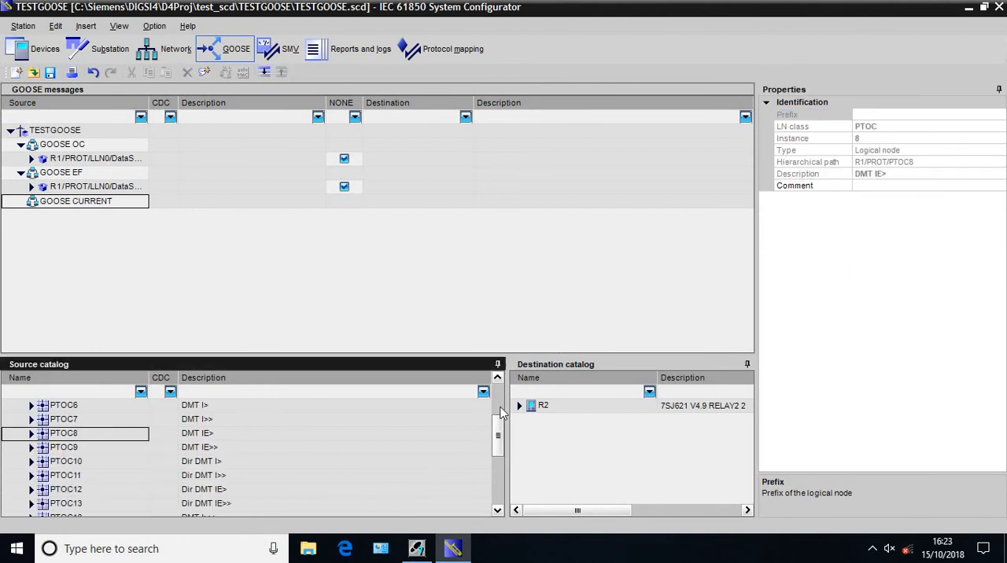
{"action": "scroll", "coordinate": [501, 414], "scroll_direction": "up", "scroll_amount": 2}
{"action": "left_click", "coordinate": [22, 421]}
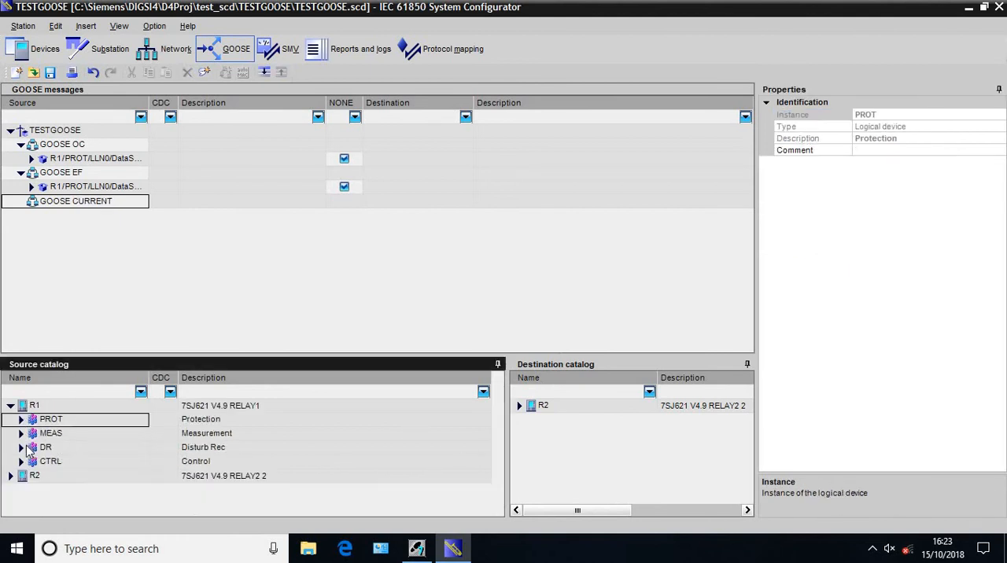
{"action": "left_click", "coordinate": [22, 434]}
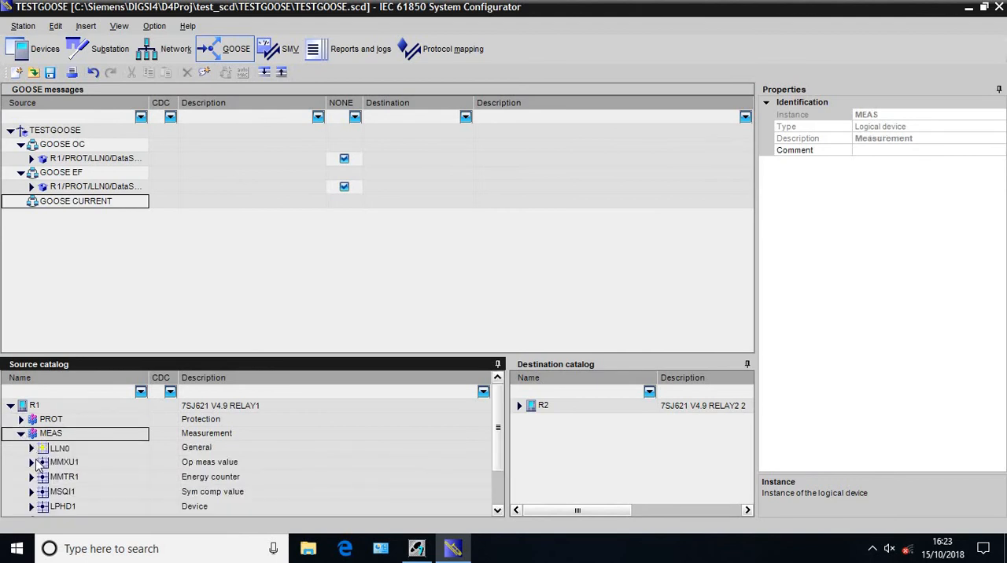
{"action": "left_click", "coordinate": [33, 463]}
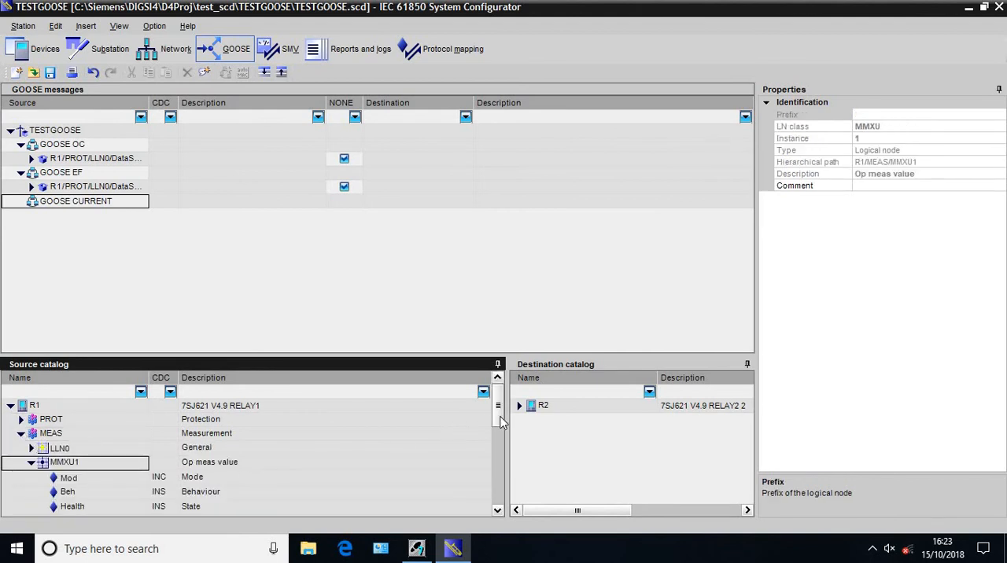
{"action": "left_click_drag", "start_coordinate": [500, 423], "coordinate": [501, 482]}
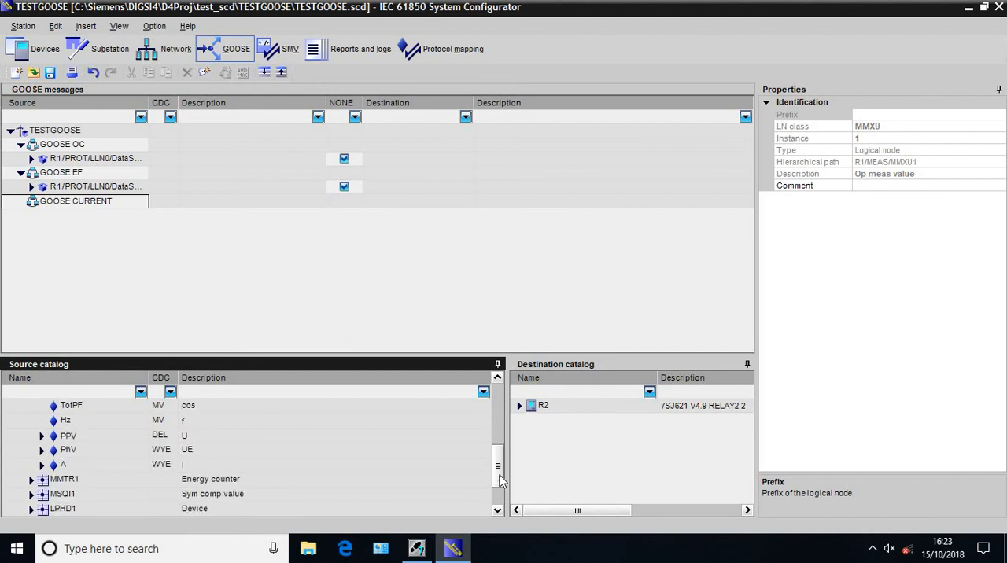
{"action": "left_click", "coordinate": [42, 465]}
{"action": "left_click", "coordinate": [42, 465]}
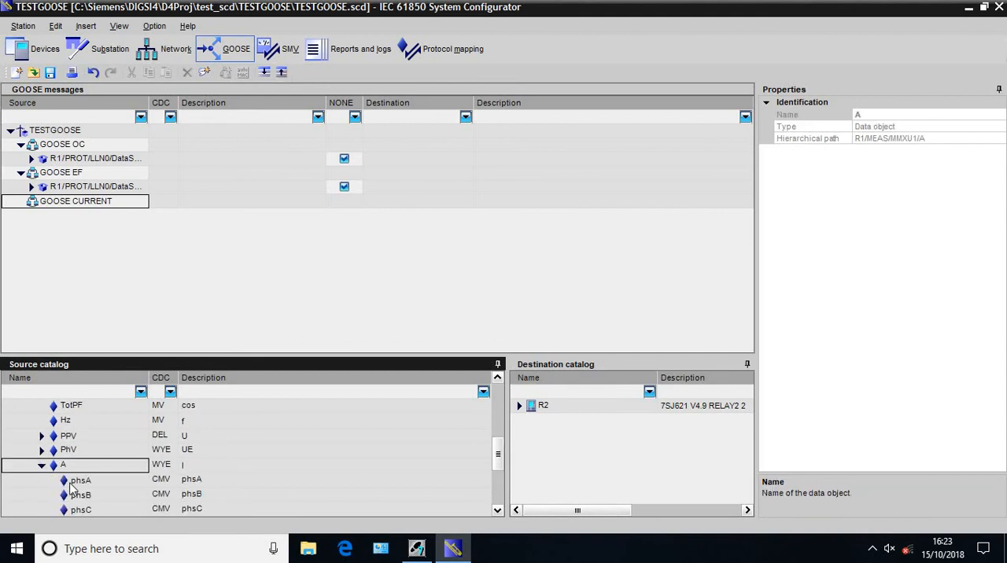
{"action": "left_click_drag", "start_coordinate": [96, 486], "coordinate": [93, 206]}
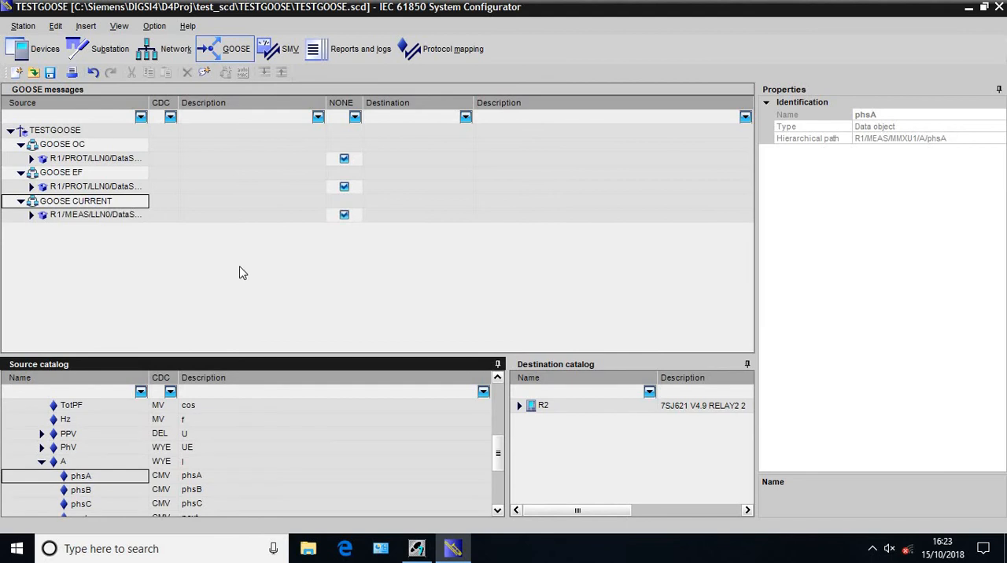
{"action": "left_click", "coordinate": [43, 464]}
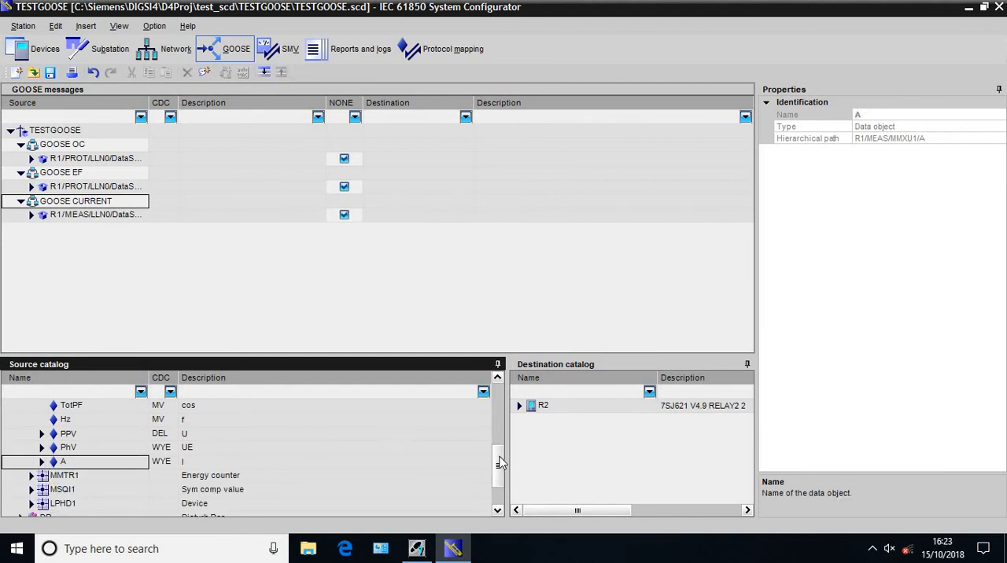
{"action": "left_click_drag", "start_coordinate": [500, 464], "coordinate": [495, 405]}
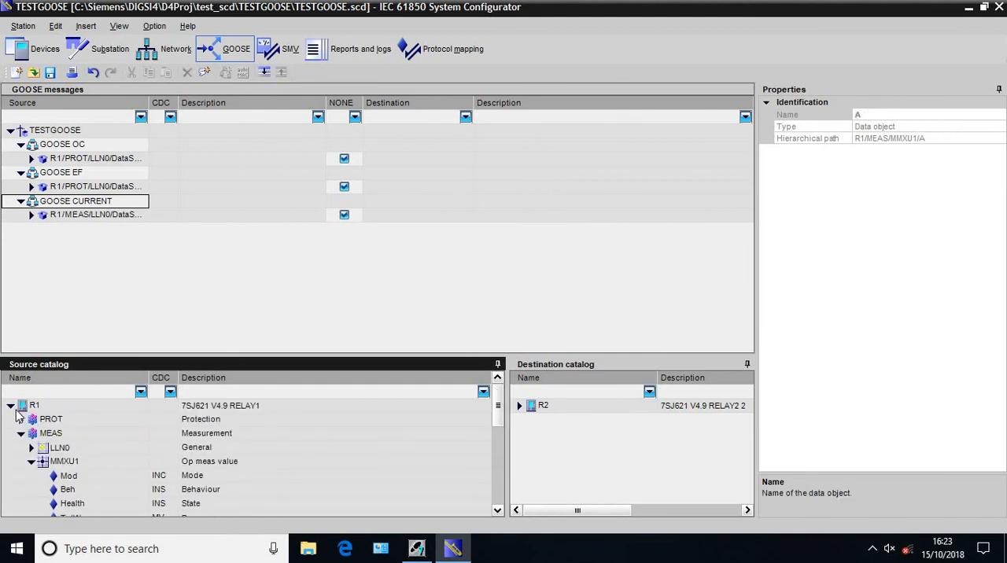
{"action": "double_click", "coordinate": [22, 406]}
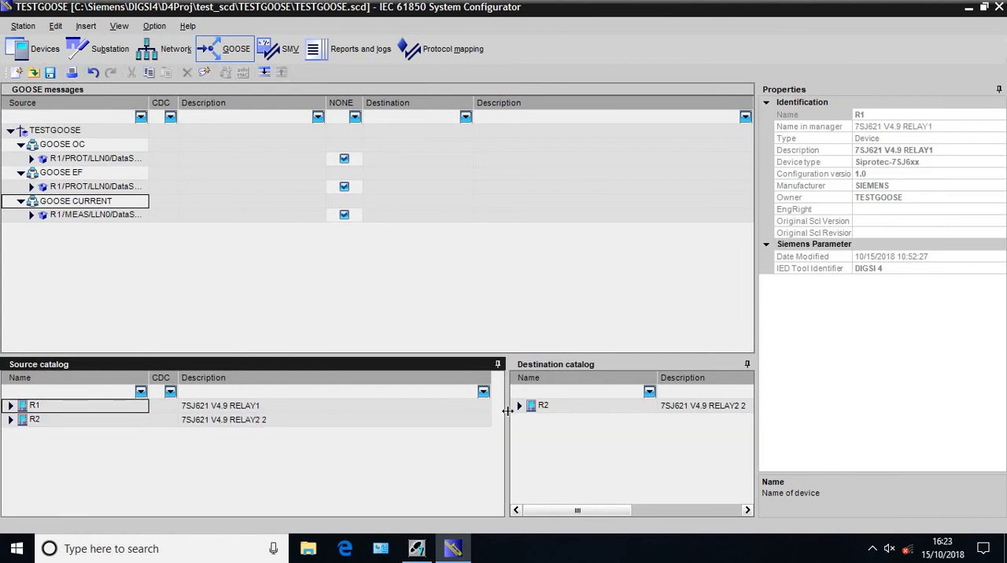
Link the 3-pole pickup signal of PTOC6/Str in GOOSE OC to SPCSO1 of R2's CTRL/GOOSEGGIO1
{"action": "left_click_drag", "start_coordinate": [356, 415], "coordinate": [307, 414]}
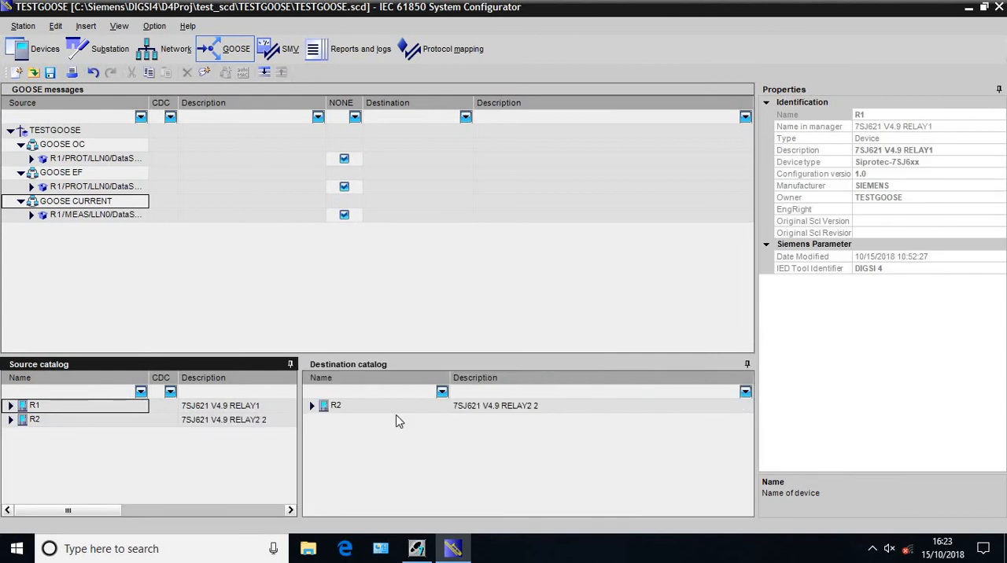
{"action": "left_click", "coordinate": [312, 406]}
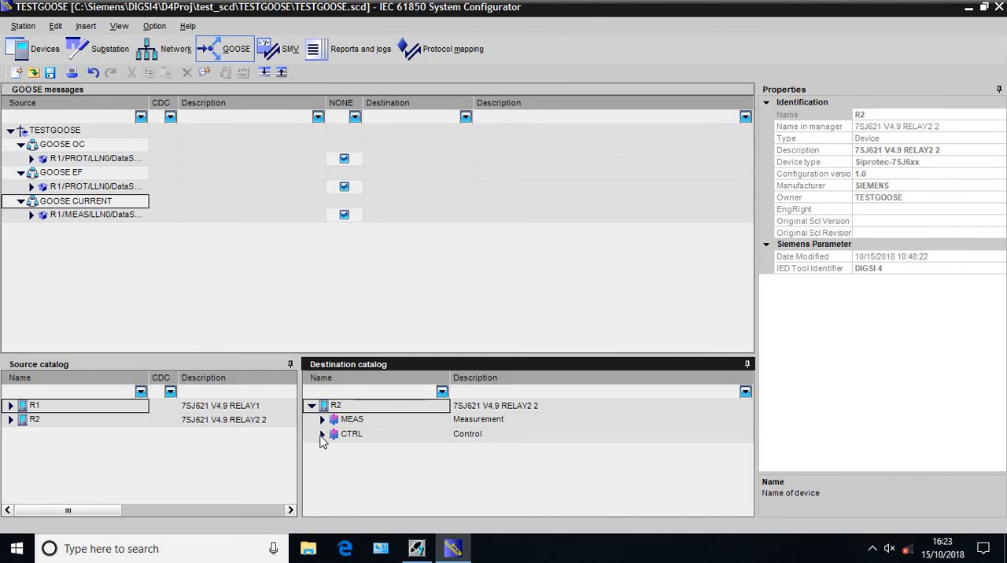
{"action": "left_click", "coordinate": [321, 437]}
{"action": "left_click", "coordinate": [333, 450]}
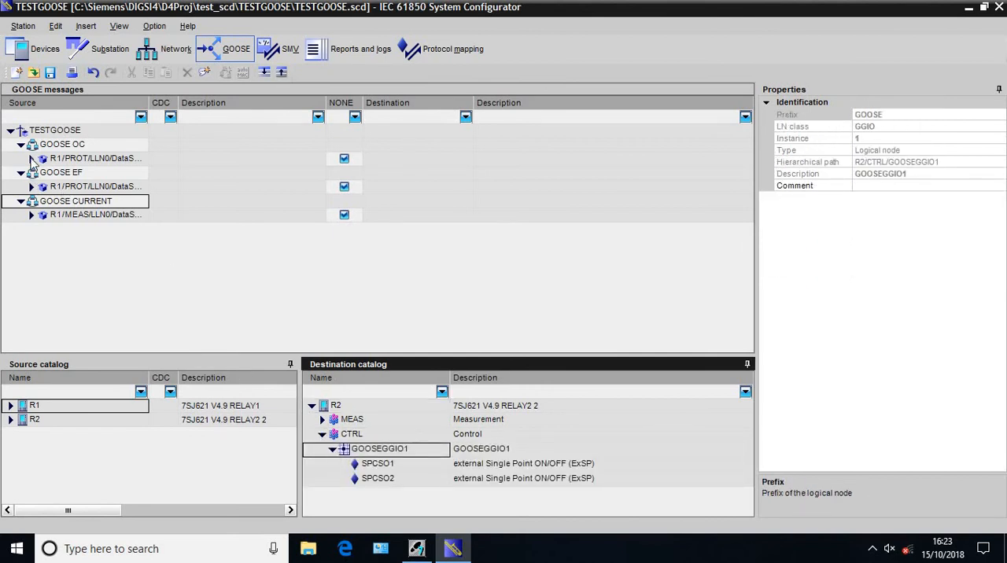
{"action": "left_click", "coordinate": [32, 159]}
{"action": "left_click", "coordinate": [46, 173]}
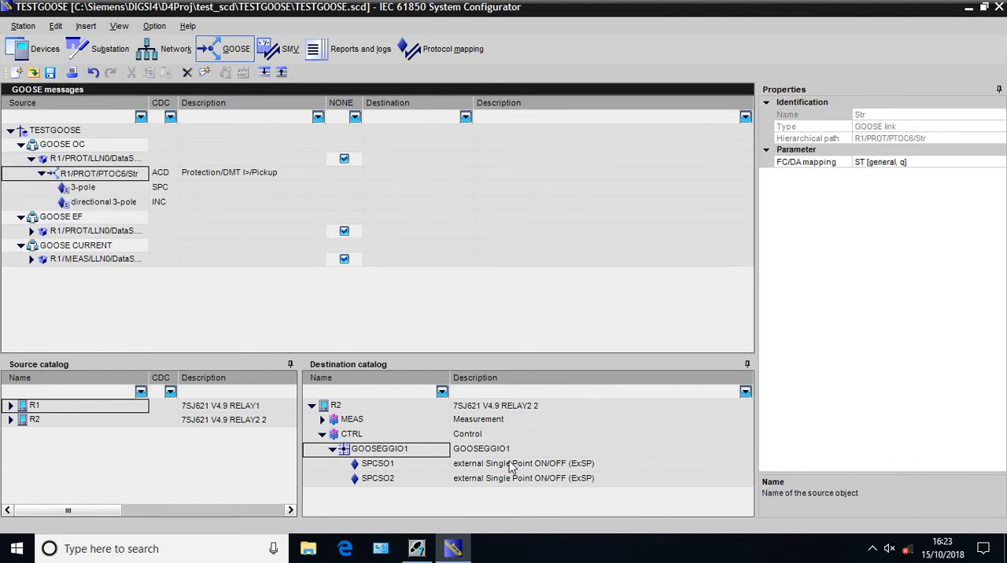
{"action": "left_click_drag", "start_coordinate": [511, 466], "coordinate": [404, 199]}
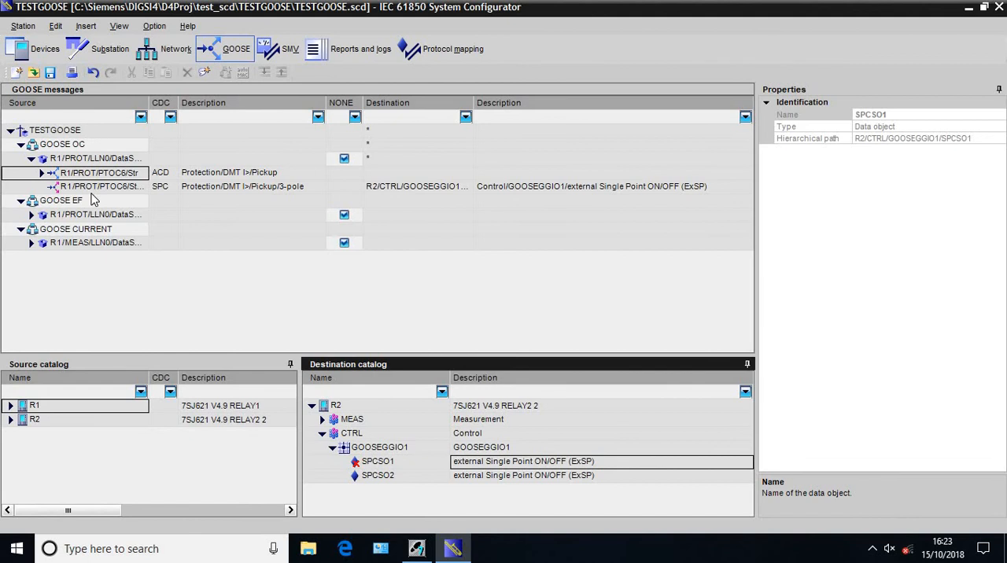
Link the 3-pole pickup signal of PTOC8/Str in GOOSE EF to SPCSO2 of R2's CTRL/GOOSEGGIO1
{"action": "left_click", "coordinate": [31, 215]}
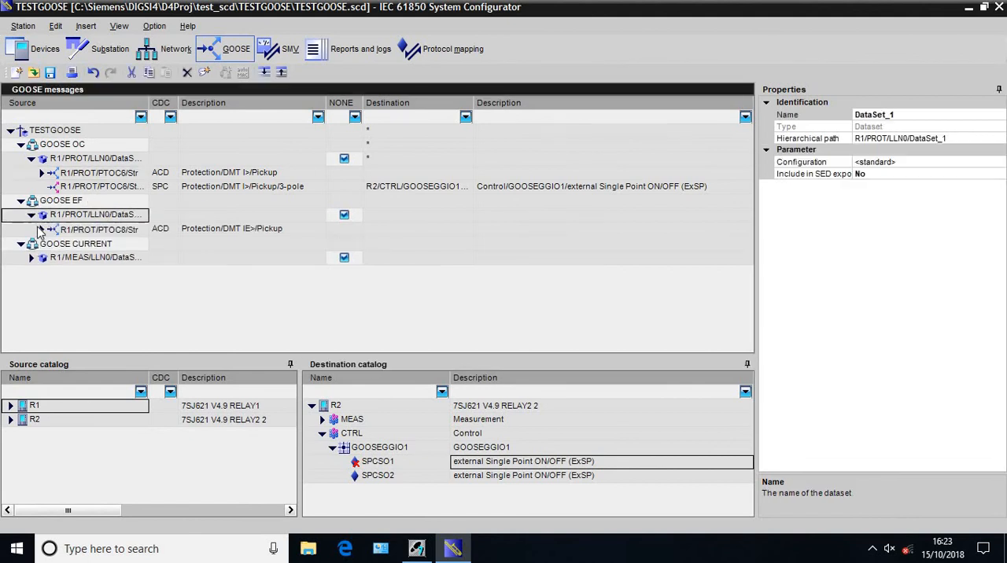
{"action": "left_click", "coordinate": [41, 229]}
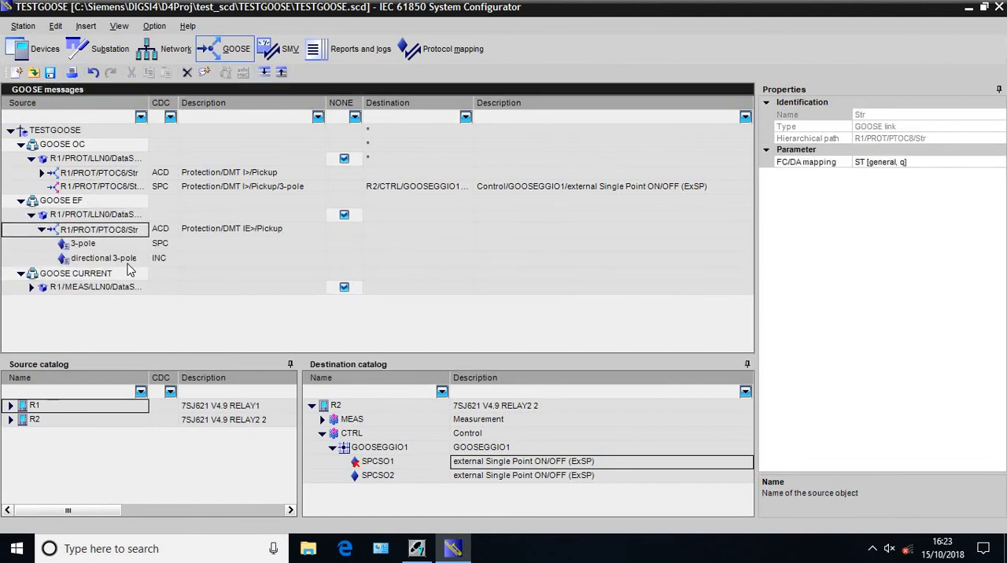
{"action": "left_click_drag", "start_coordinate": [482, 477], "coordinate": [410, 242]}
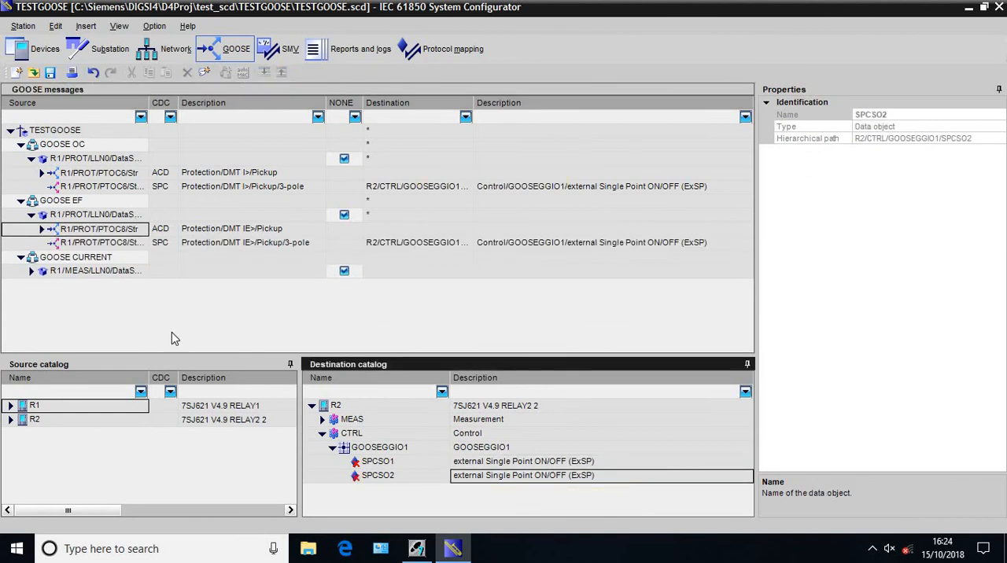
Link the amplitude of R1's MEAS/MMXU1 phsA current in GOOSE CURRENT to AnIn1 of R2's MEAS/GOOSEGGIO1
{"action": "left_click", "coordinate": [322, 434]}
{"action": "left_click", "coordinate": [322, 420]}
{"action": "left_click", "coordinate": [322, 420]}
{"action": "left_click", "coordinate": [338, 435]}
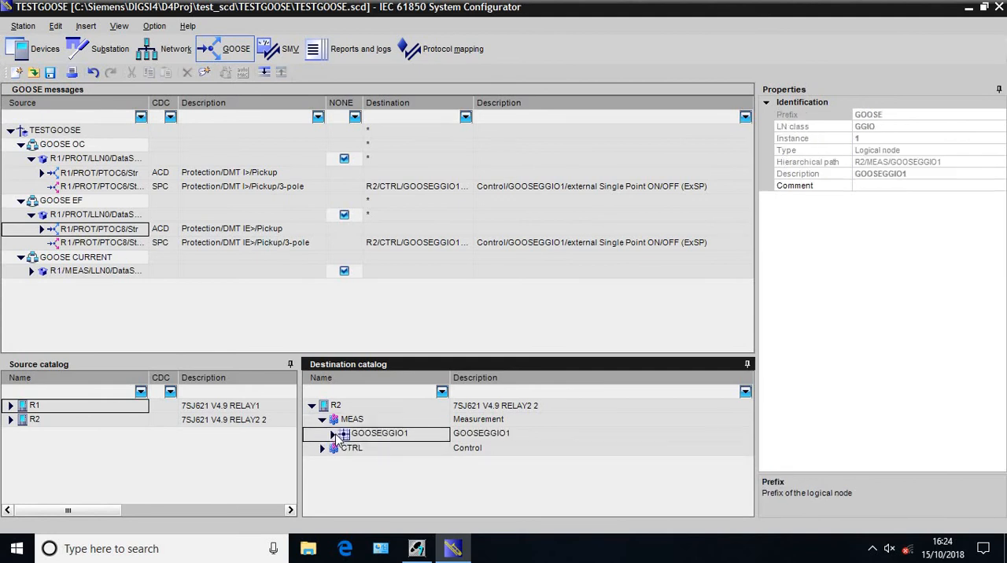
{"action": "left_click", "coordinate": [333, 434]}
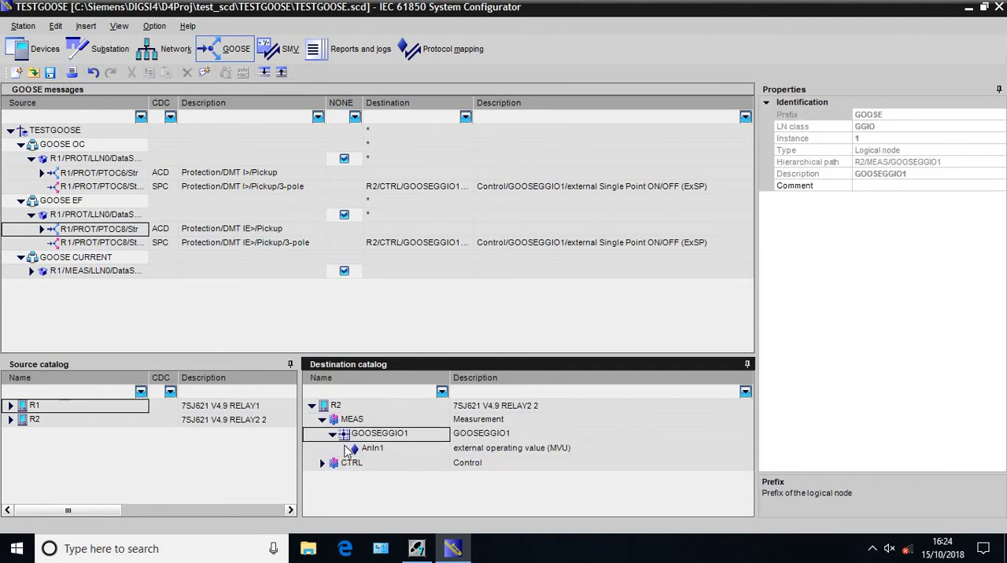
{"action": "left_click", "coordinate": [32, 270]}
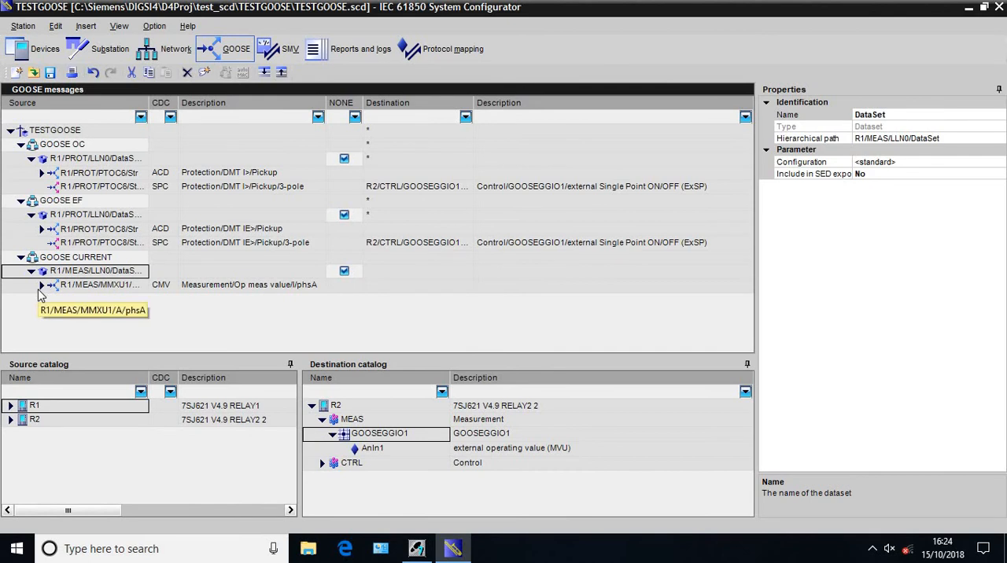
{"action": "left_click", "coordinate": [41, 285]}
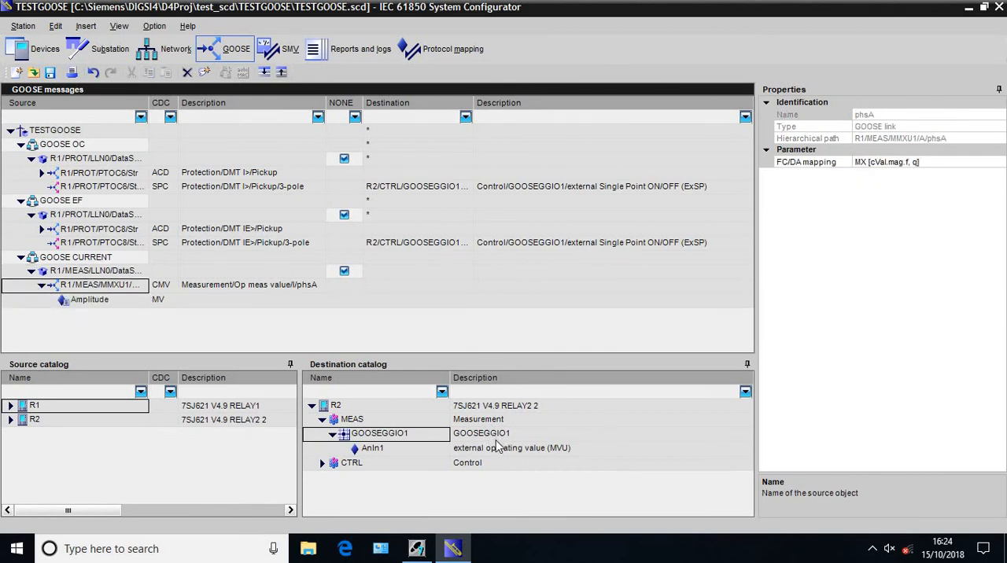
{"action": "left_click_drag", "start_coordinate": [497, 450], "coordinate": [457, 343]}
{"action": "left_click_drag", "start_coordinate": [441, 307], "coordinate": [439, 306]}
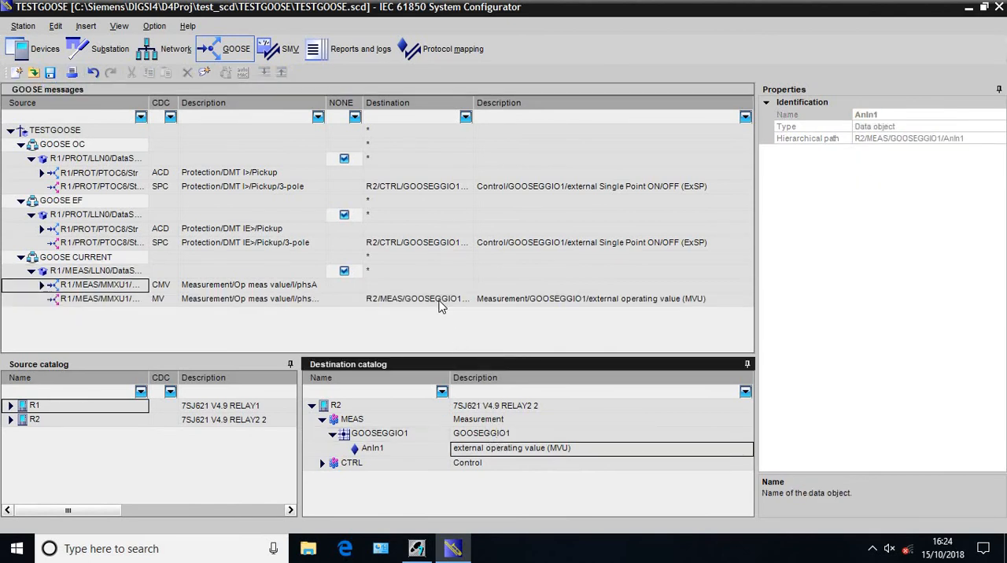
Save the TESTGOOSE station, acknowledge the parameter-set message and close the IEC 61850 System Configurator
{"action": "left_click", "coordinate": [51, 73]}
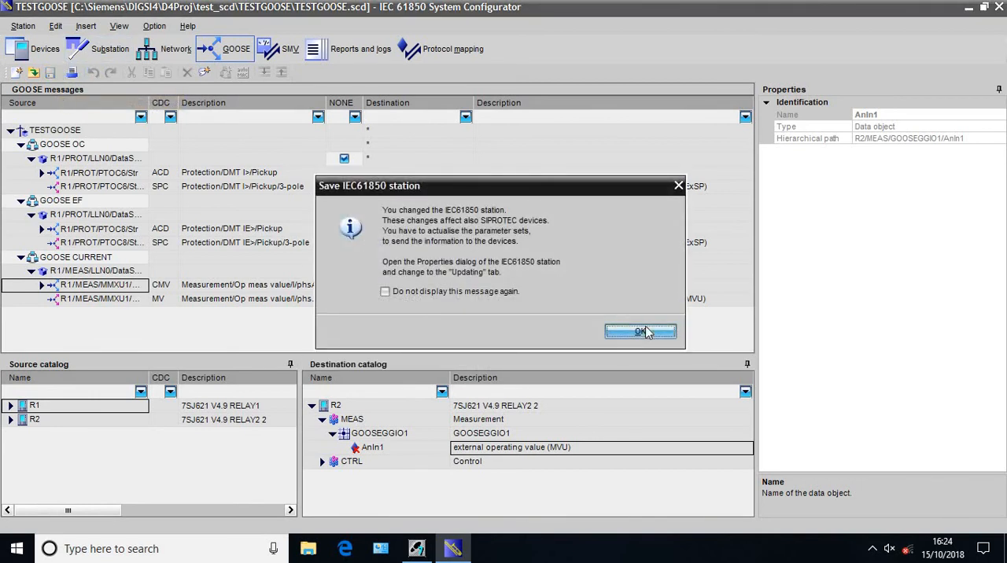
{"action": "left_click", "coordinate": [646, 332]}
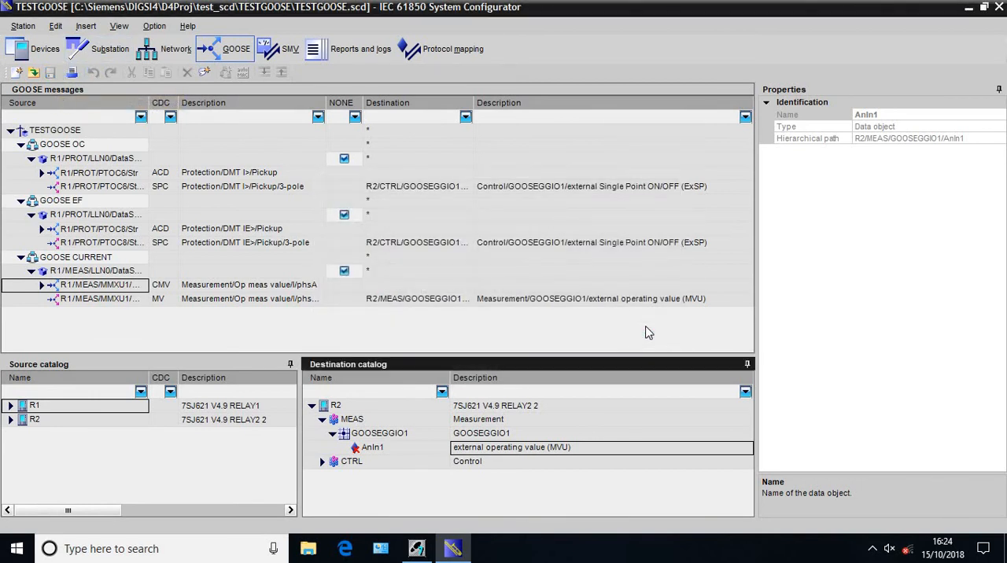
{"action": "left_click", "coordinate": [998, 17]}
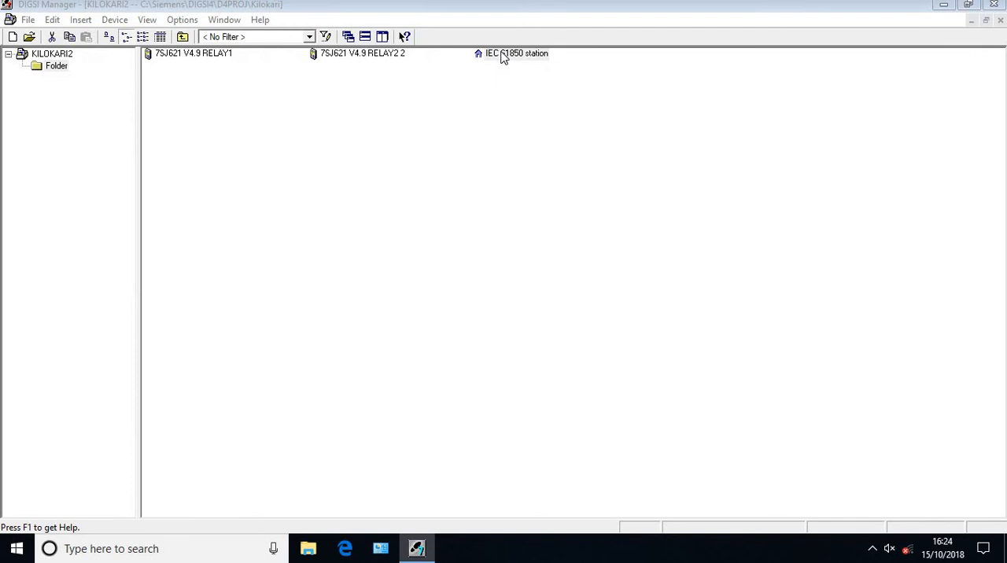
Check the communicator and update lists in the IEC 61850 station's properties in DIGSI Manager, and close the properties
{"action": "right_click", "coordinate": [503, 59]}
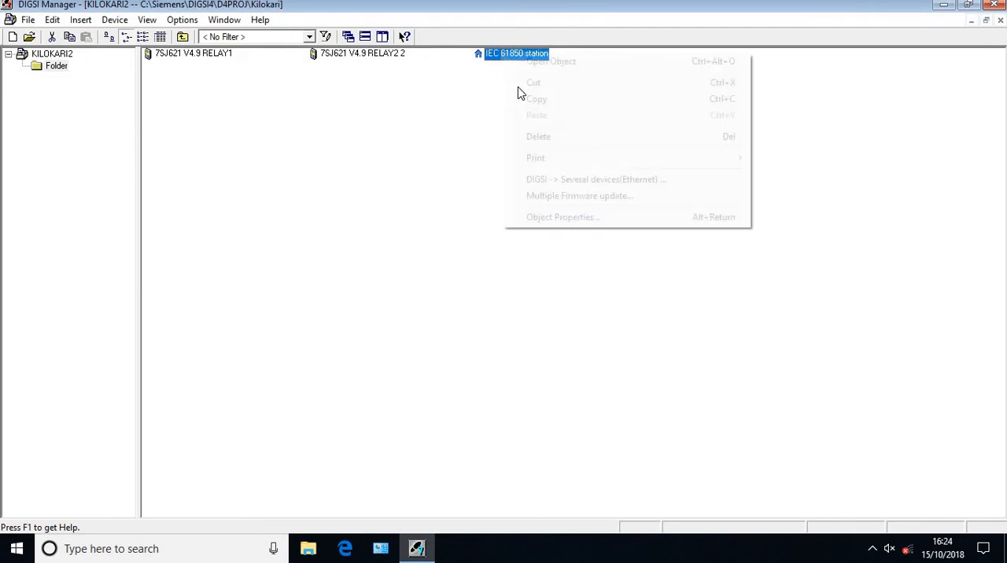
{"action": "left_click", "coordinate": [578, 217]}
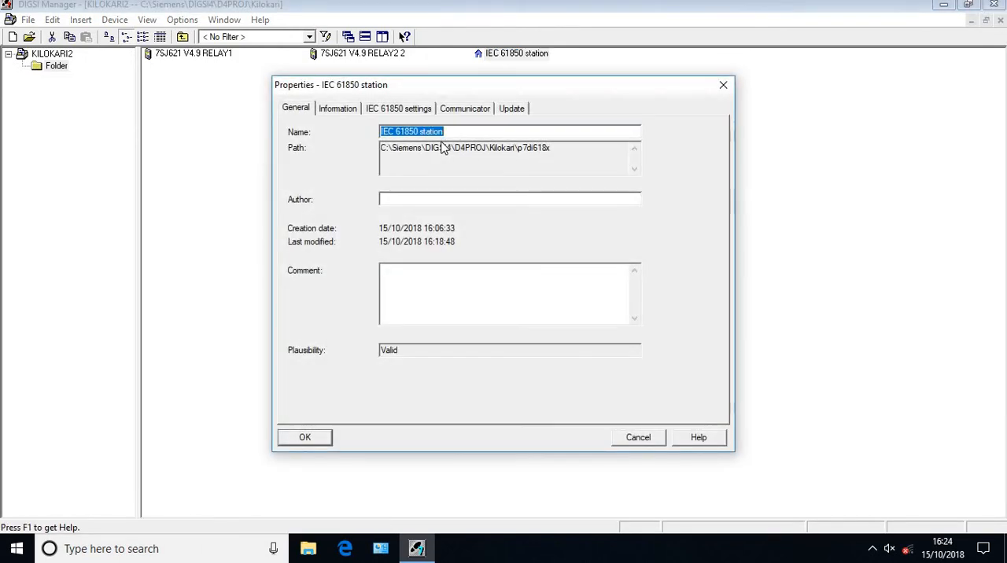
{"action": "left_click", "coordinate": [462, 110]}
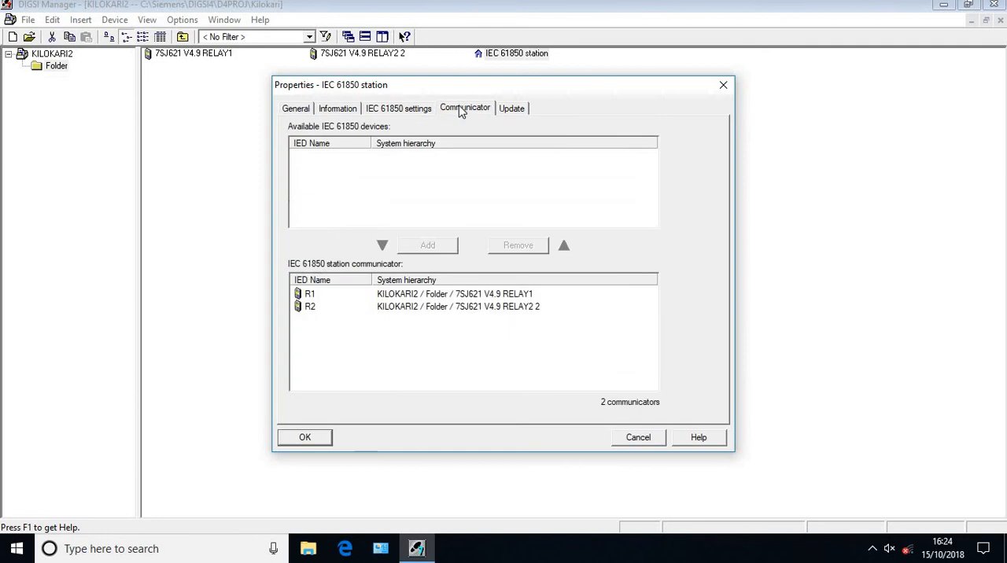
{"action": "left_click", "coordinate": [509, 109]}
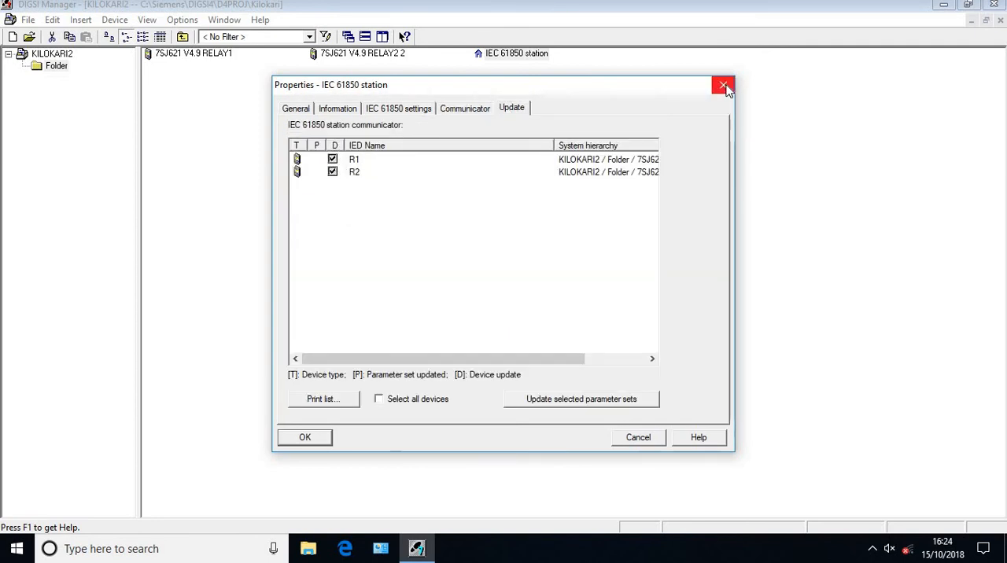
{"action": "left_click", "coordinate": [399, 48]}
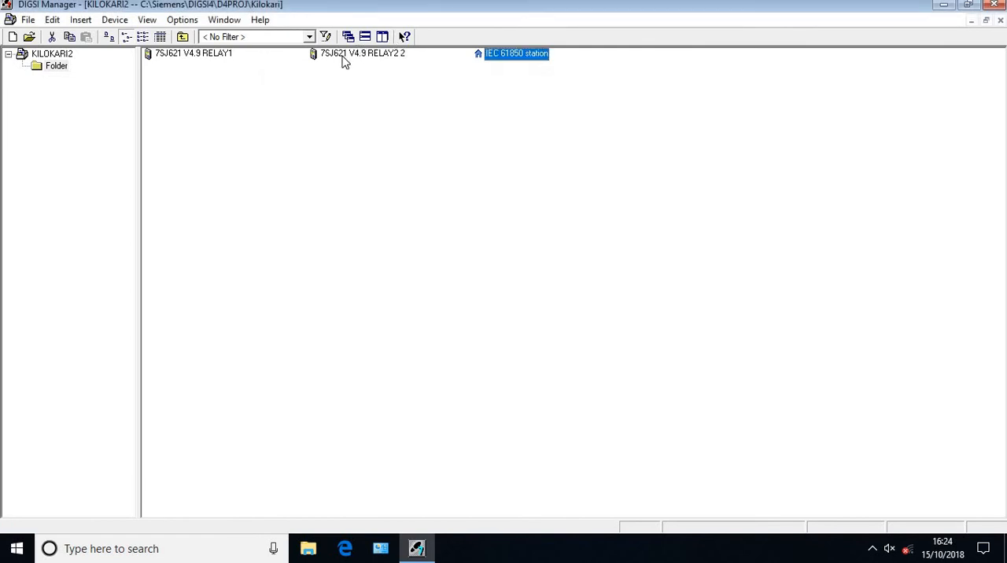
Open the 7SJ621 V4.9 RELAY2 2 device offline and display its Masking I/O configuration matrix
{"action": "double_click", "coordinate": [342, 58]}
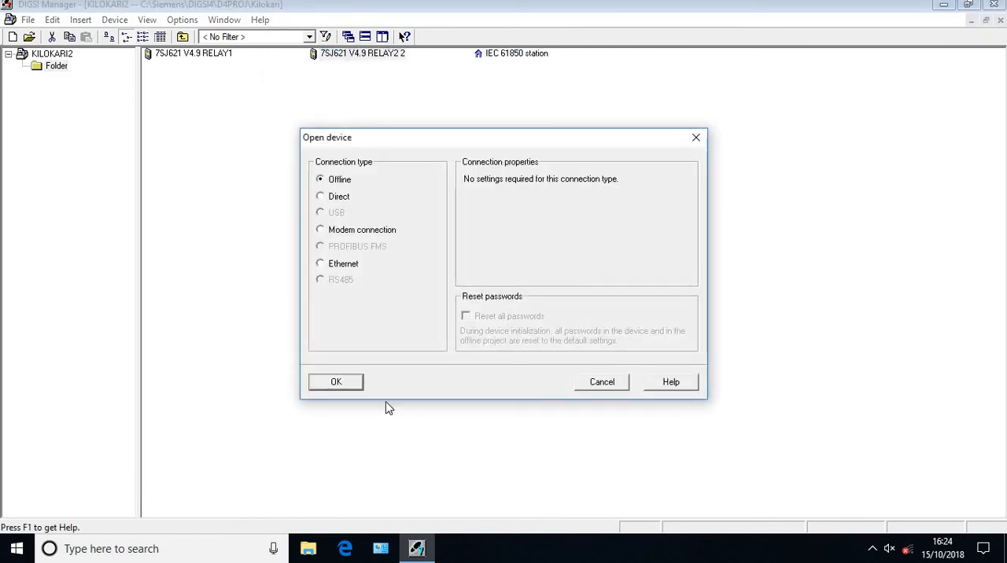
{"action": "left_click", "coordinate": [357, 387]}
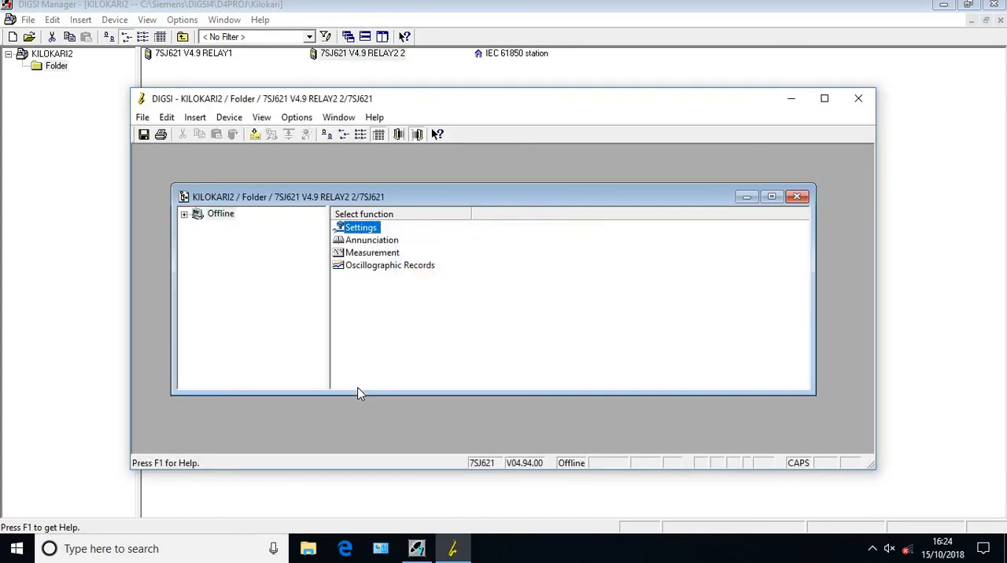
{"action": "double_click", "coordinate": [364, 230]}
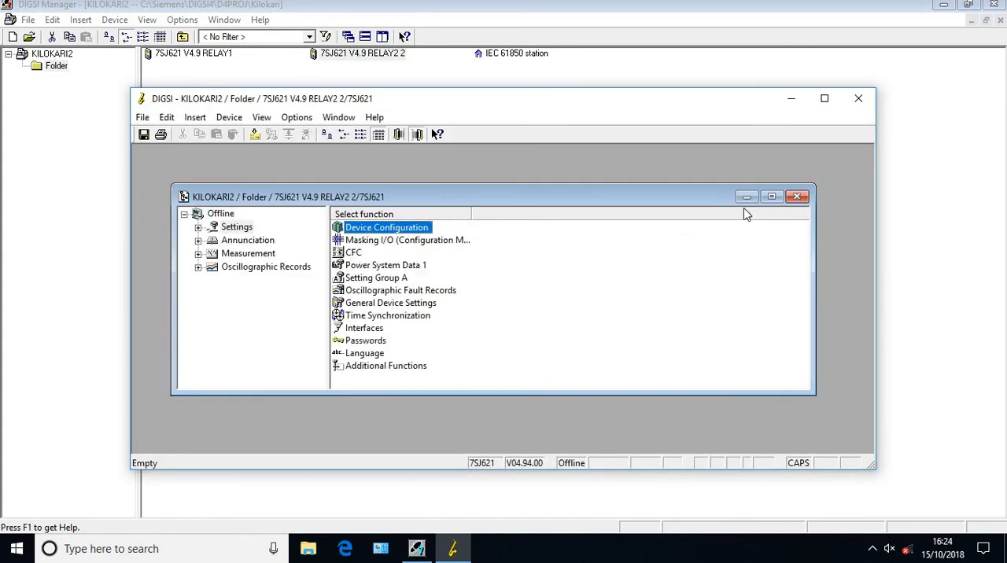
{"action": "left_click", "coordinate": [771, 197]}
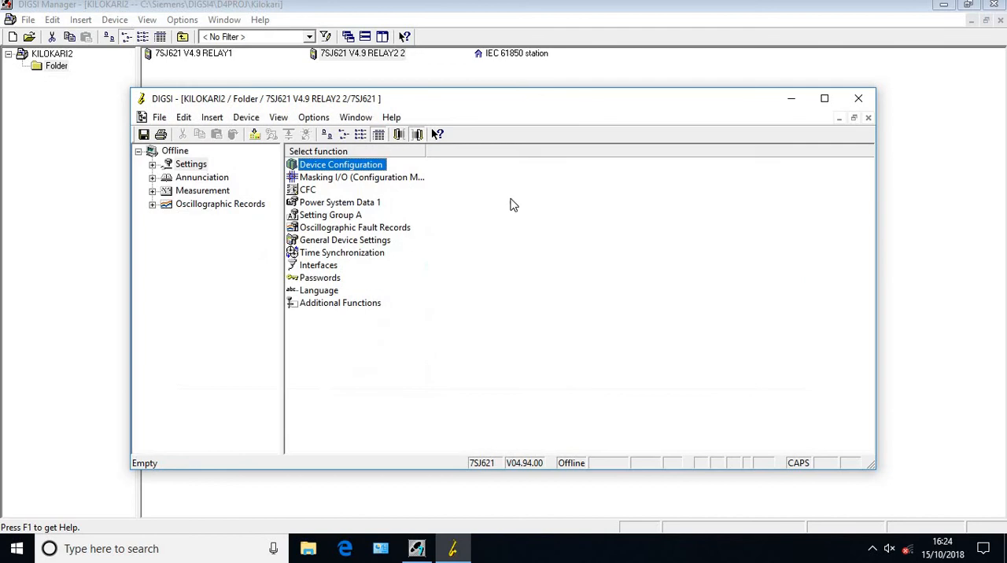
{"action": "double_click", "coordinate": [344, 181]}
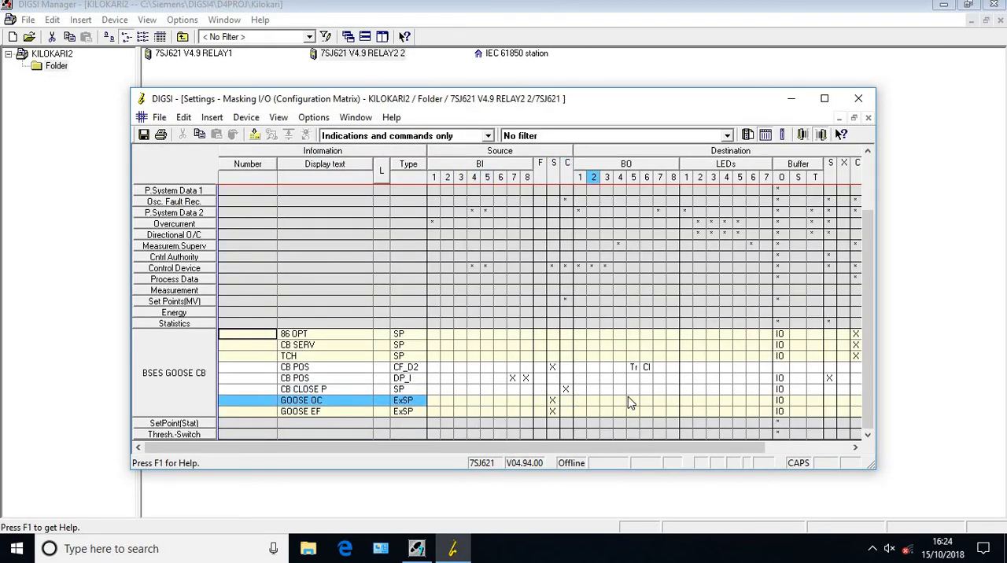
Route GOOSE OC and GOOSE EF in the BSES GOOSE CB group to binary output 8 with U
{"action": "left_click", "coordinate": [674, 402]}
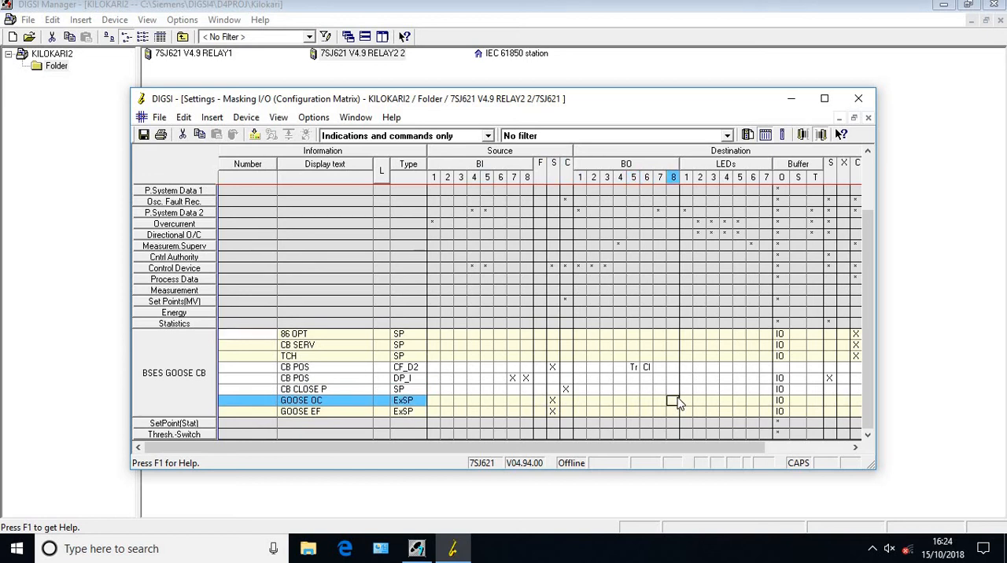
{"action": "type", "text": "U"}
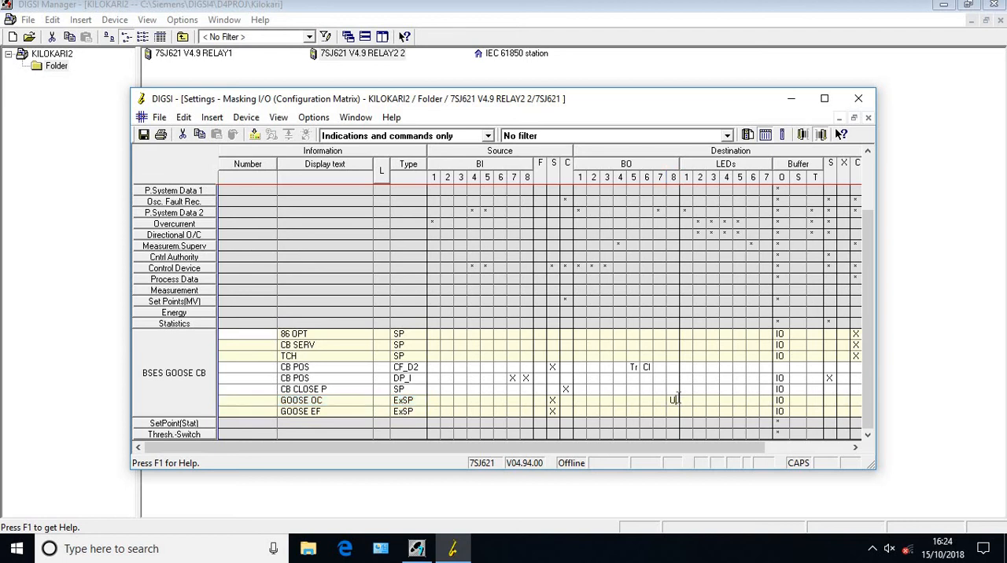
{"action": "key", "text": "Down"}
{"action": "type", "text": "U"}
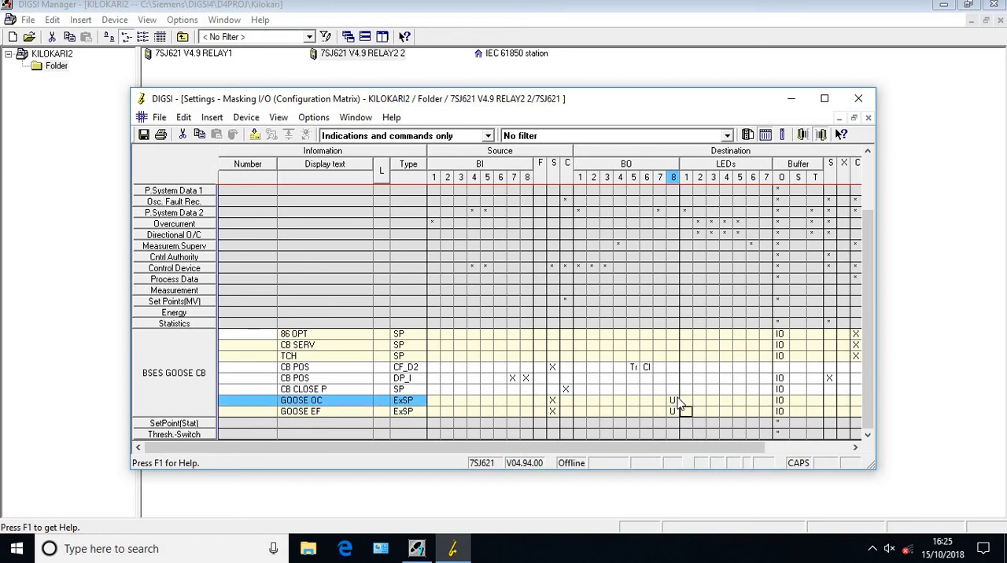
{"action": "key", "text": "Left"}
{"action": "key", "text": "Up"}
Limit the configuration matrix to measured and metered values only
{"action": "left_click", "coordinate": [198, 369]}
{"action": "left_click", "coordinate": [487, 137]}
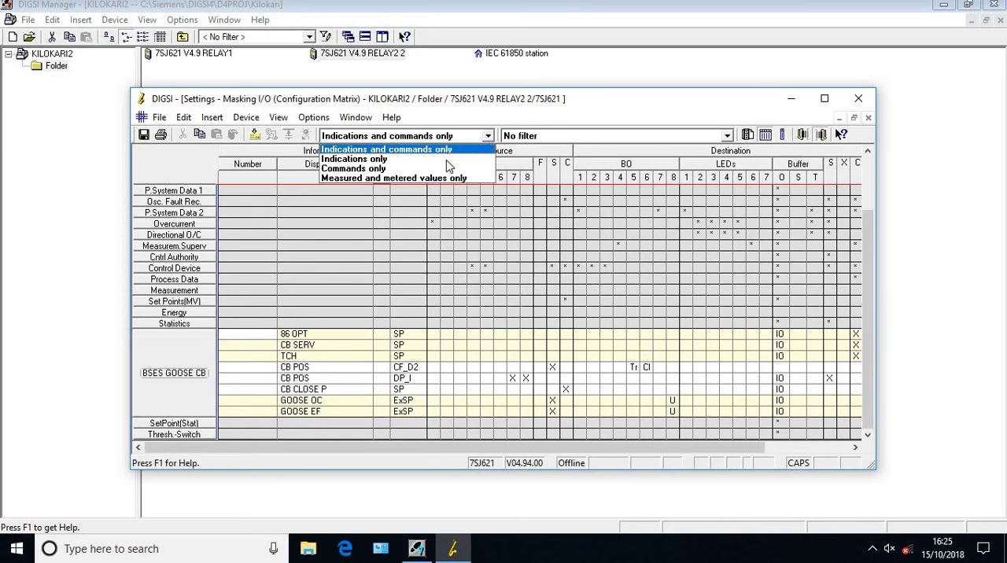
{"action": "left_click", "coordinate": [432, 179]}
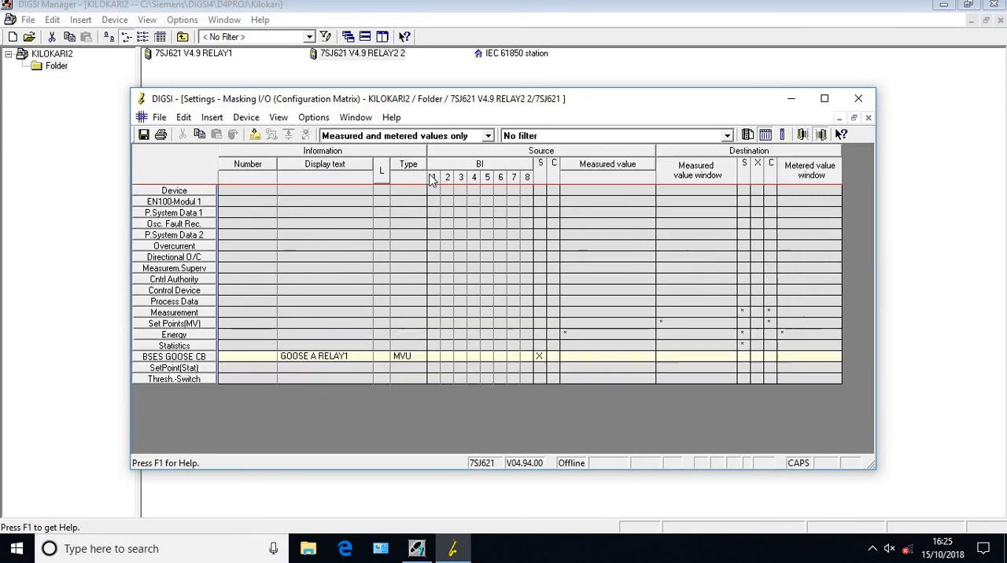
{"action": "right_click", "coordinate": [320, 359]}
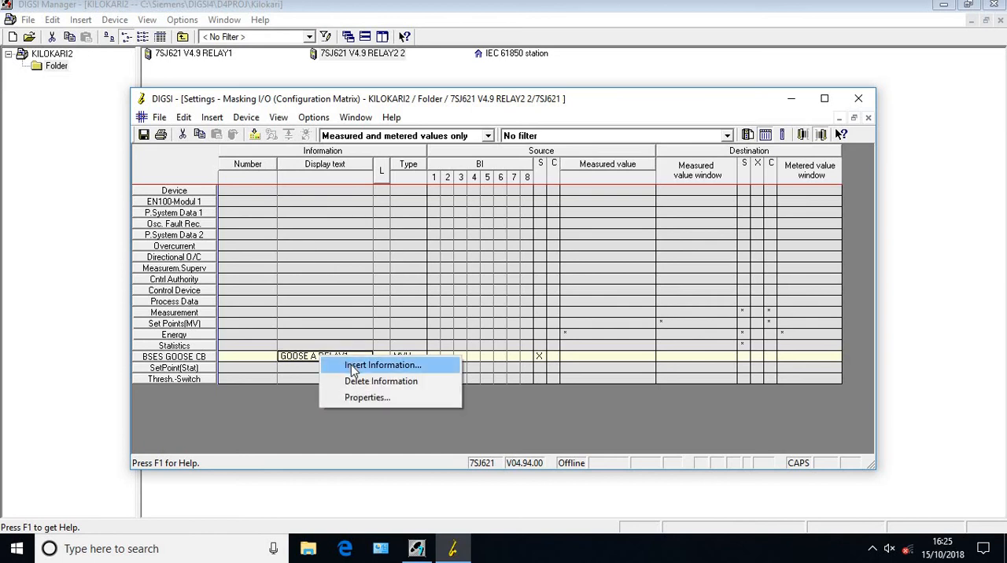
{"action": "left_click", "coordinate": [353, 366]}
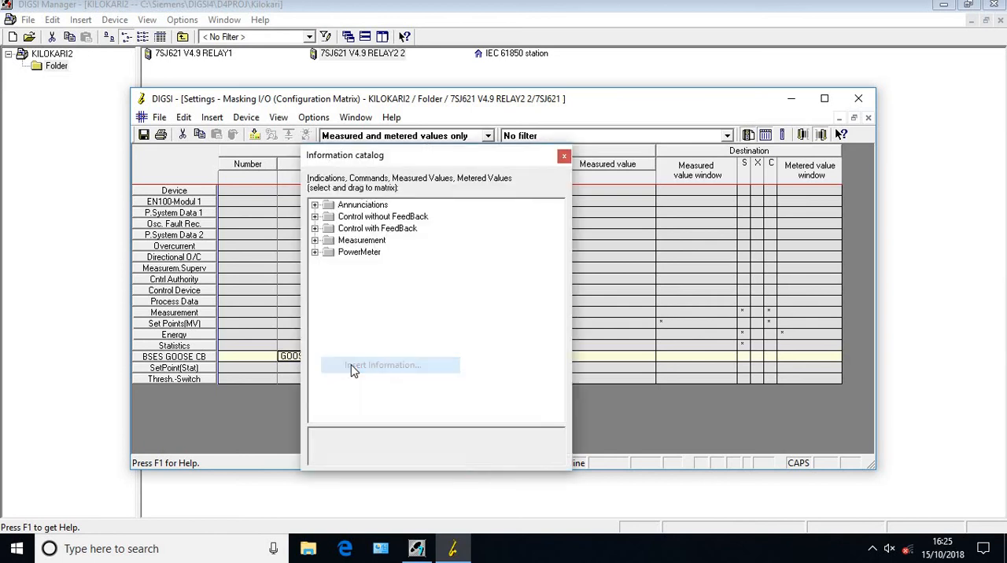
{"action": "left_click", "coordinate": [564, 157]}
Route the GOOSE A RELAY1 measured value to destination C with X
{"action": "left_click", "coordinate": [541, 358]}
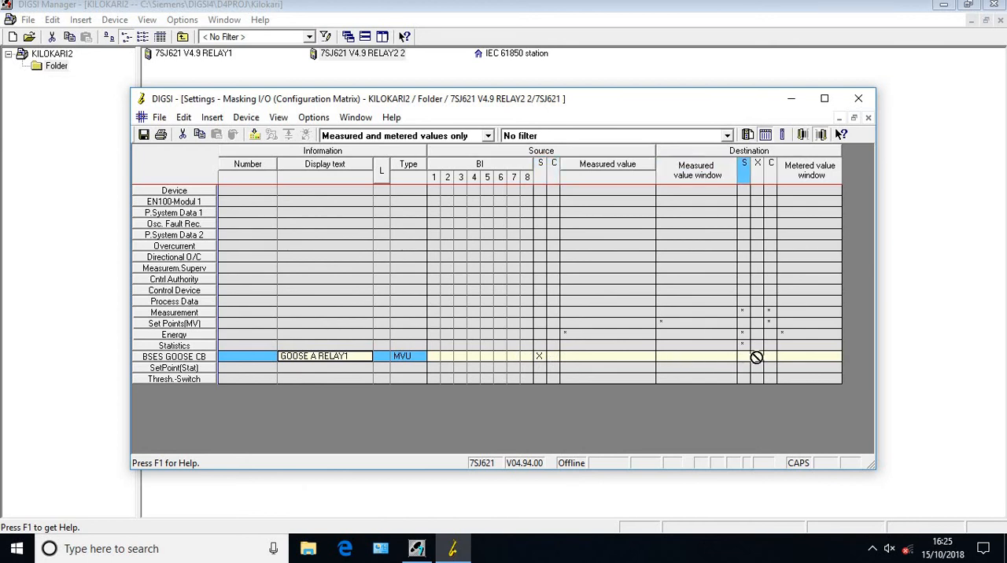
{"action": "left_click", "coordinate": [773, 358]}
{"action": "type", "text": "X"}
{"action": "key", "text": "Return"}
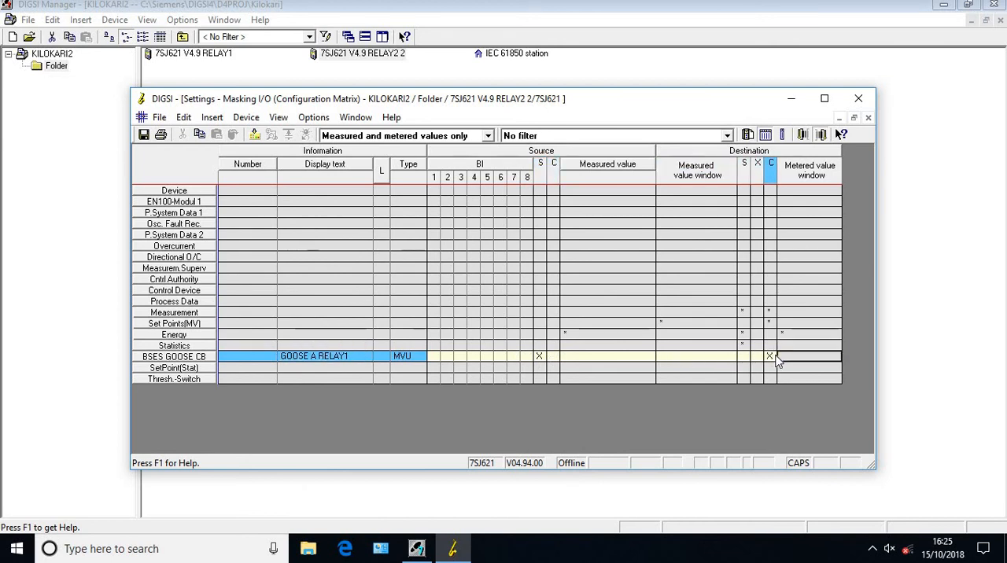
Show indications and commands only, and insert an ON/OFF (SP) single-point annunciation below GOOSE EF in the BSES GOOSE CB group
{"action": "left_click", "coordinate": [487, 136]}
{"action": "left_click", "coordinate": [441, 150]}
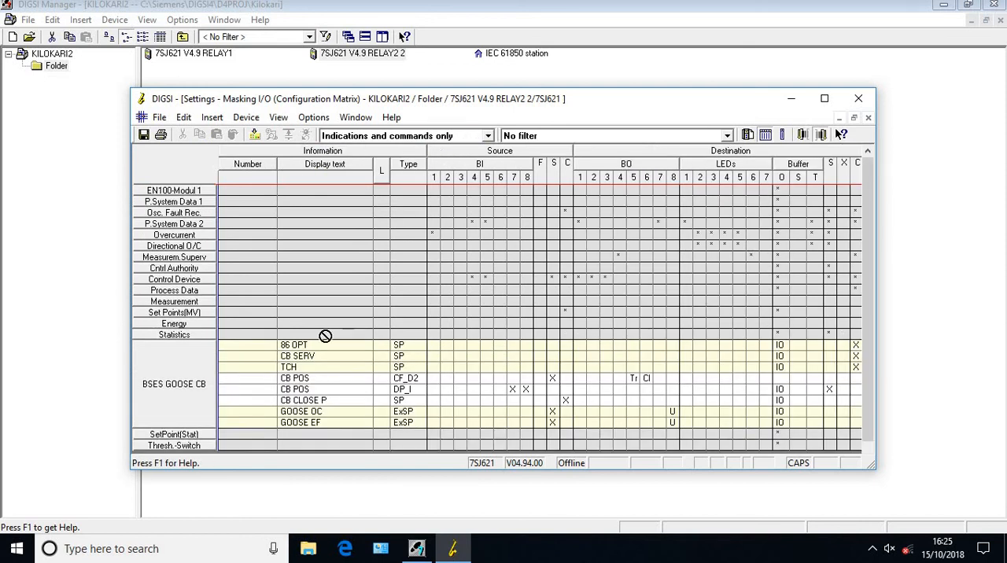
{"action": "right_click", "coordinate": [312, 426]}
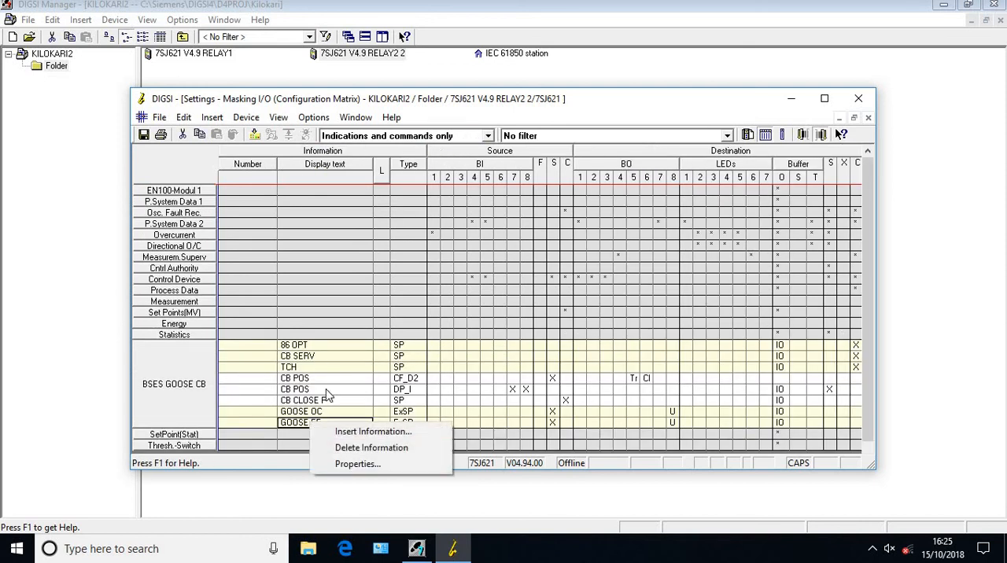
{"action": "left_click", "coordinate": [364, 432]}
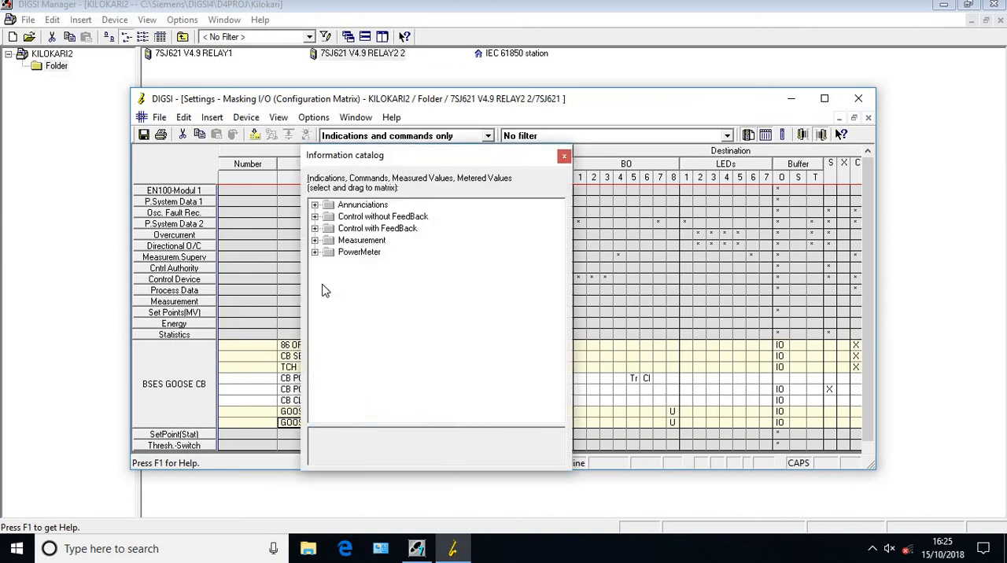
{"action": "left_click", "coordinate": [315, 205]}
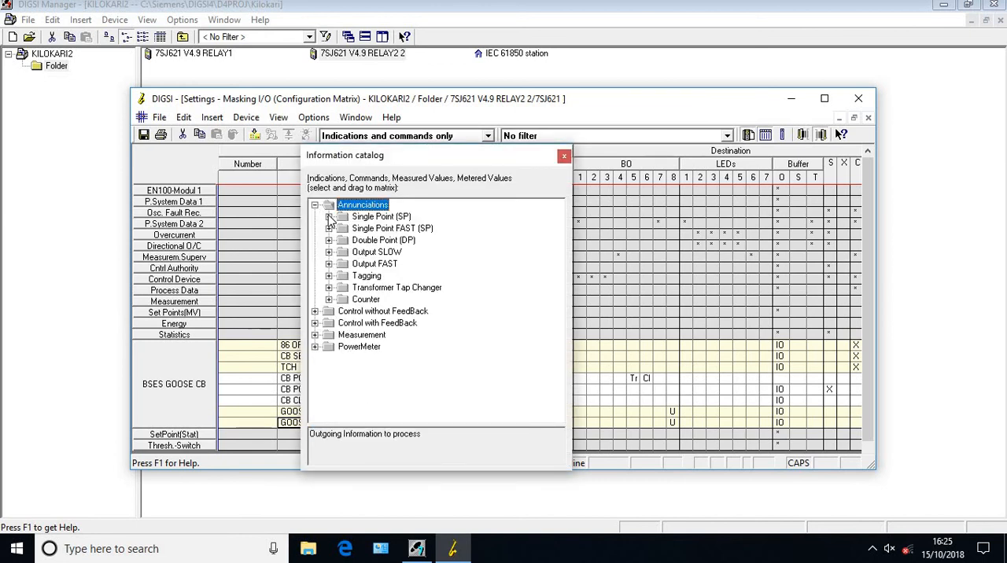
{"action": "left_click", "coordinate": [329, 216]}
{"action": "left_click_drag", "start_coordinate": [376, 229], "coordinate": [292, 430]}
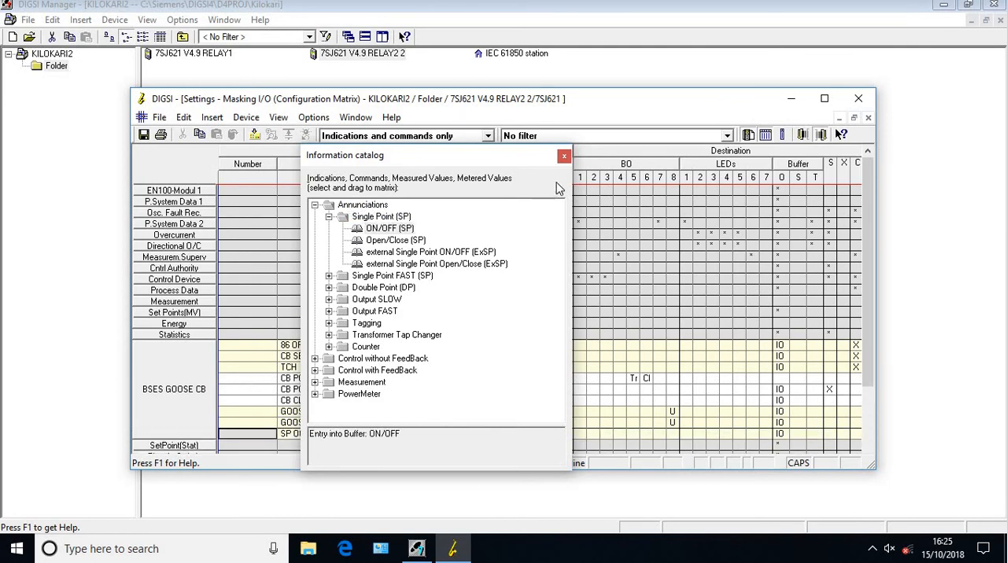
Close the information catalog and rename the new single-point annunciation in the BSES GOOSE CB group GOOSE CURRENT DIFF
{"action": "left_click", "coordinate": [564, 156]}
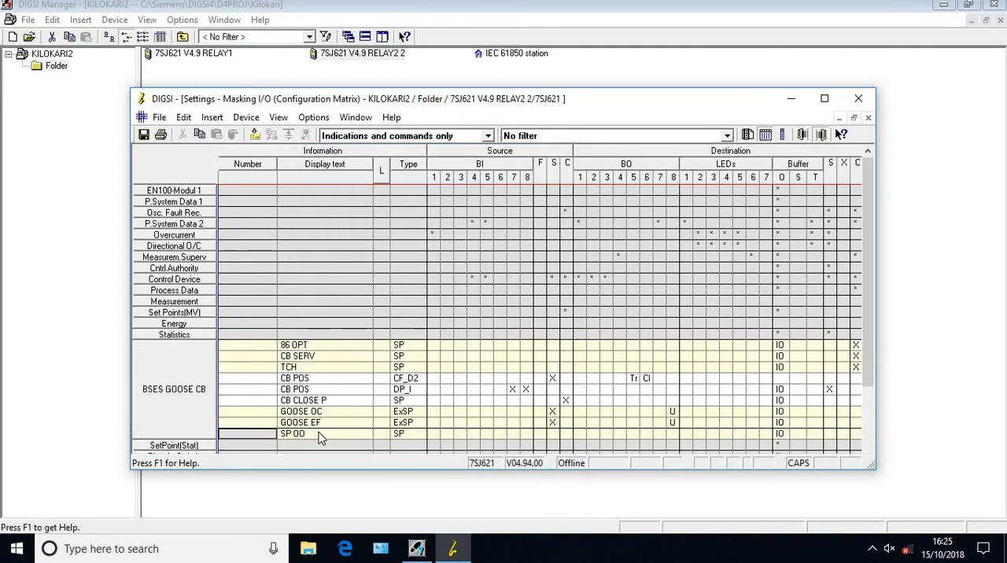
{"action": "left_click", "coordinate": [321, 437]}
{"action": "left_click", "coordinate": [321, 437]}
{"action": "left_click", "coordinate": [320, 434]}
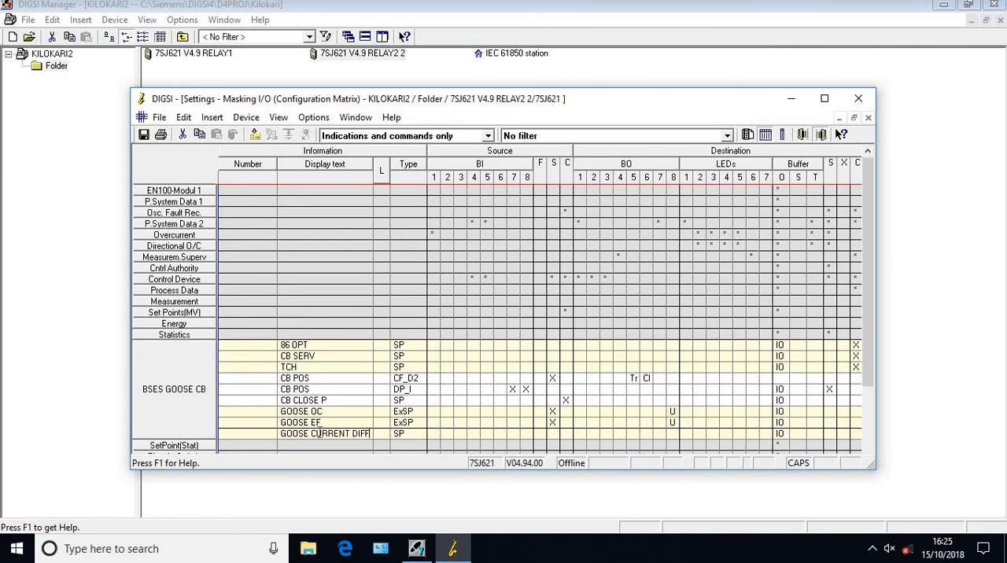
Route the GOOSE CURR annunciation to source C with X and to LED 7 with U
{"action": "left_click", "coordinate": [565, 437]}
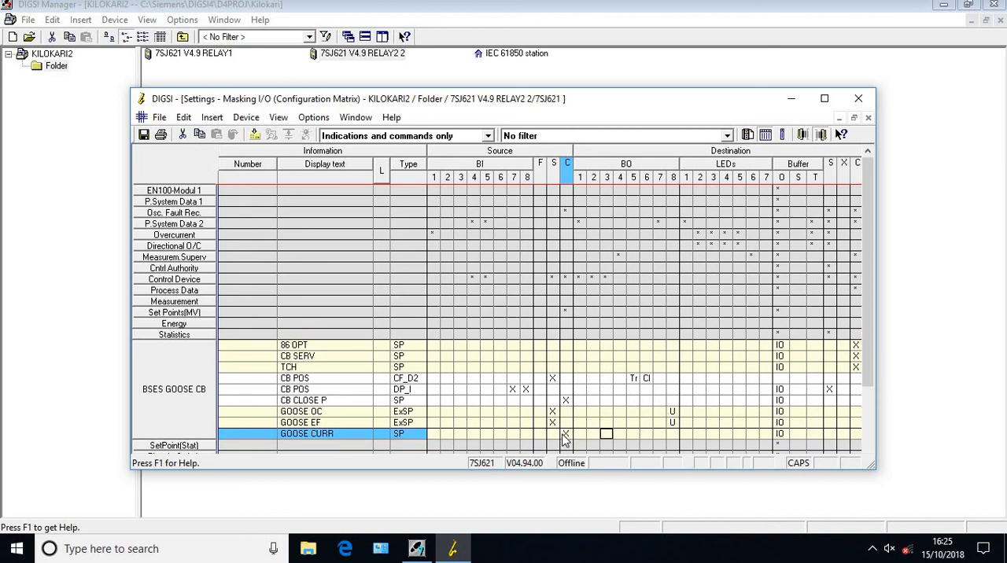
{"action": "key", "text": "Right"}
{"action": "key", "text": "Right"}
{"action": "key", "text": "Right"}
{"action": "key", "text": "Right"}
{"action": "key", "text": "Right"}
{"action": "key", "text": "Right"}
{"action": "key", "text": "l"}
{"action": "key", "text": "Left"}
{"action": "key", "text": "u"}
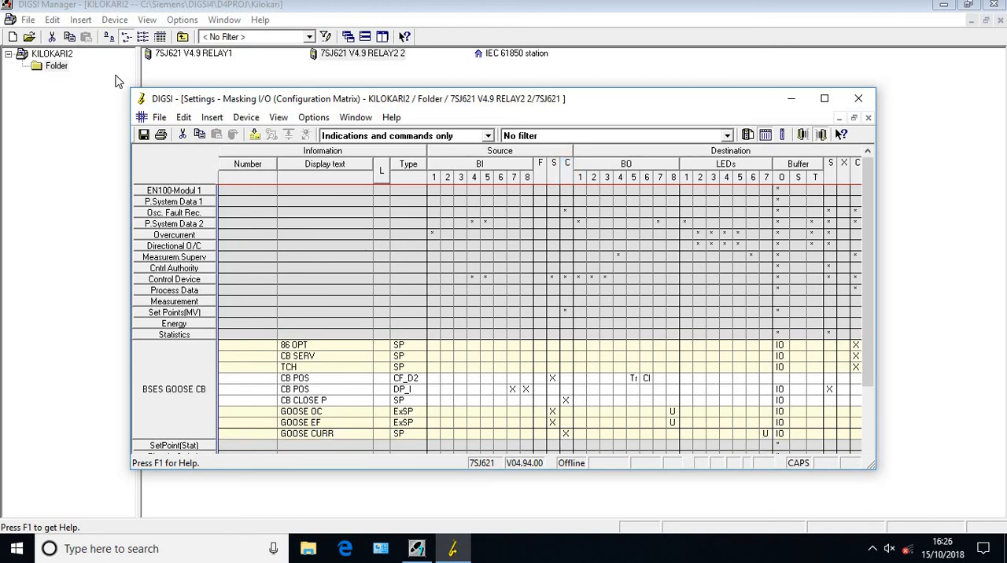
Save the masking matrix, dismiss the IEC 61850 report and close the matrix
{"action": "left_click", "coordinate": [144, 135]}
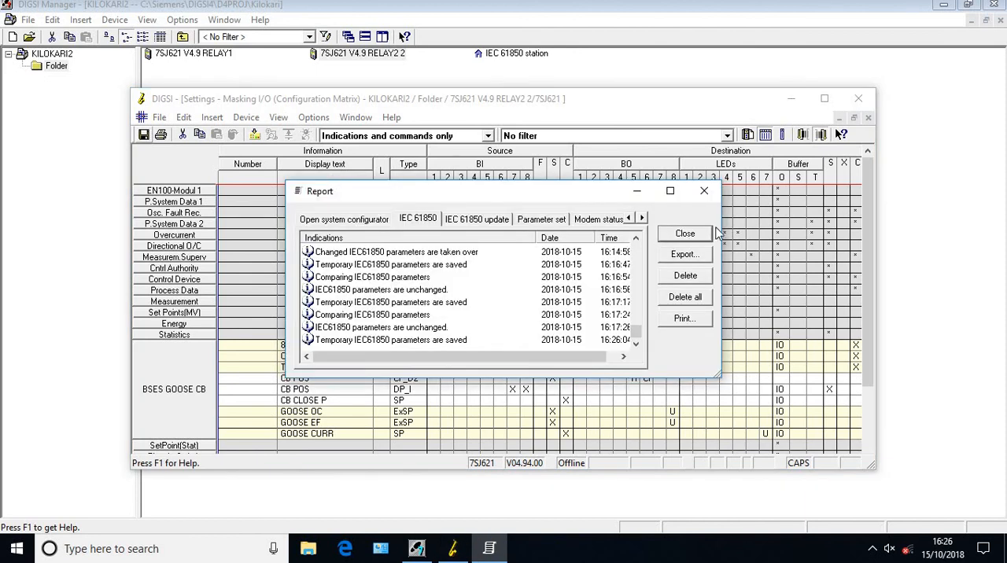
{"action": "left_click", "coordinate": [711, 235]}
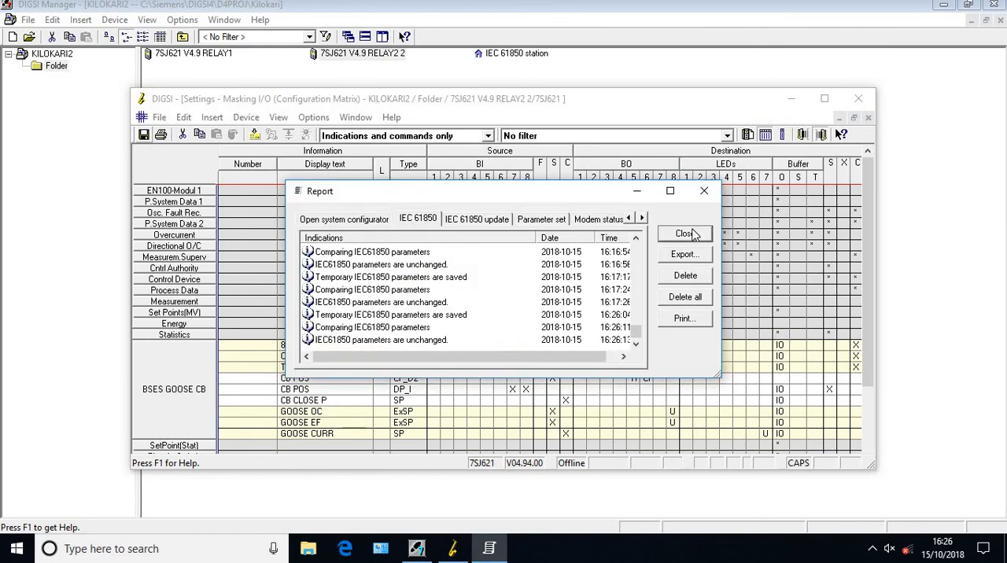
{"action": "left_click", "coordinate": [686, 234]}
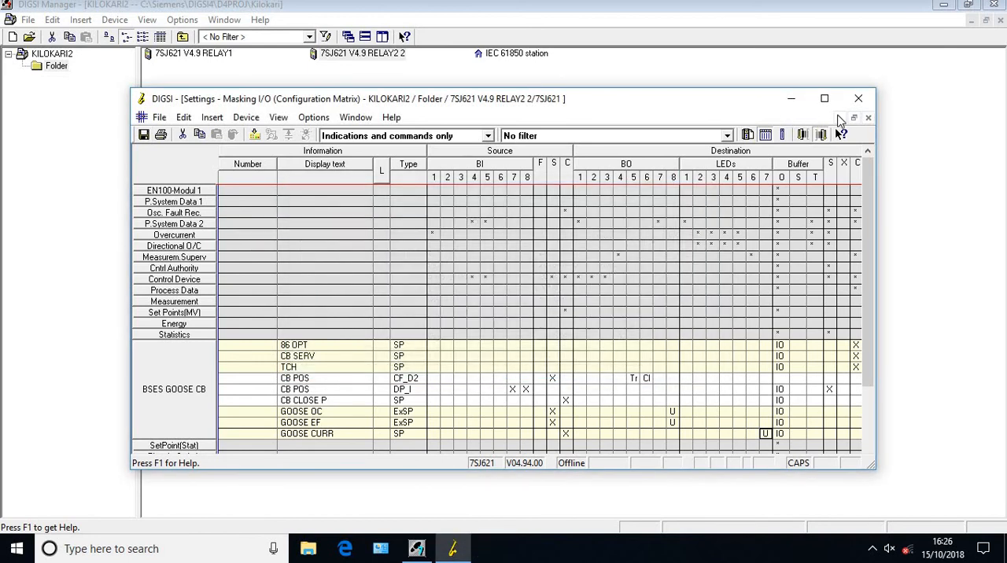
{"action": "left_click", "coordinate": [868, 118]}
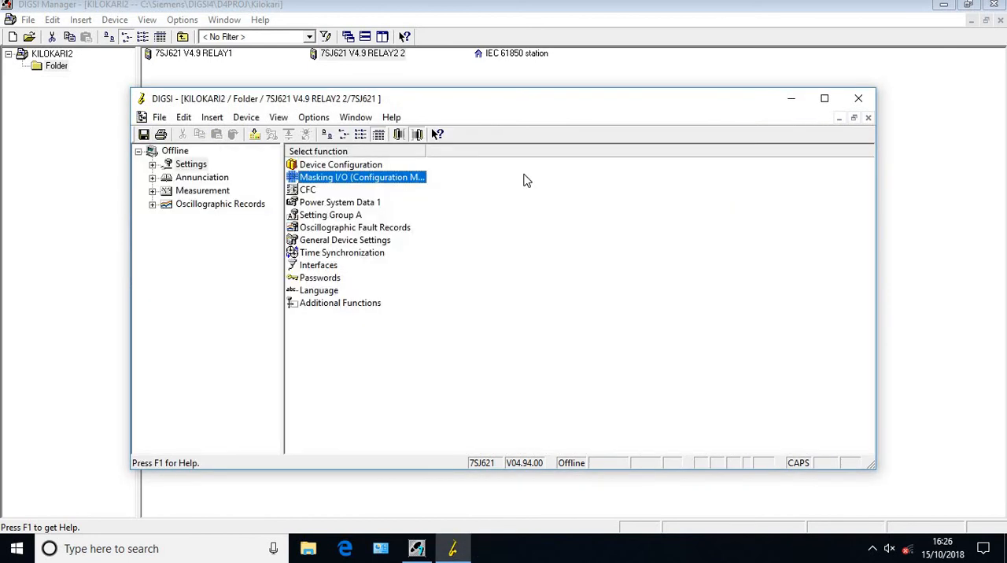
Insert a new CFC chart in RELAY2's settings and name it COMPARE AMPS
{"action": "double_click", "coordinate": [305, 190]}
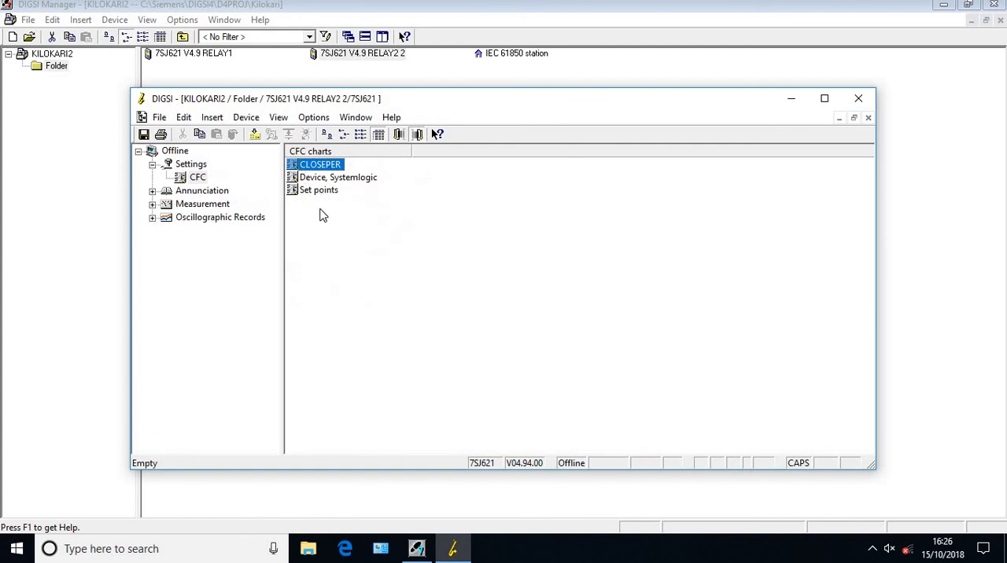
{"action": "right_click", "coordinate": [320, 225]}
{"action": "left_click", "coordinate": [307, 233]}
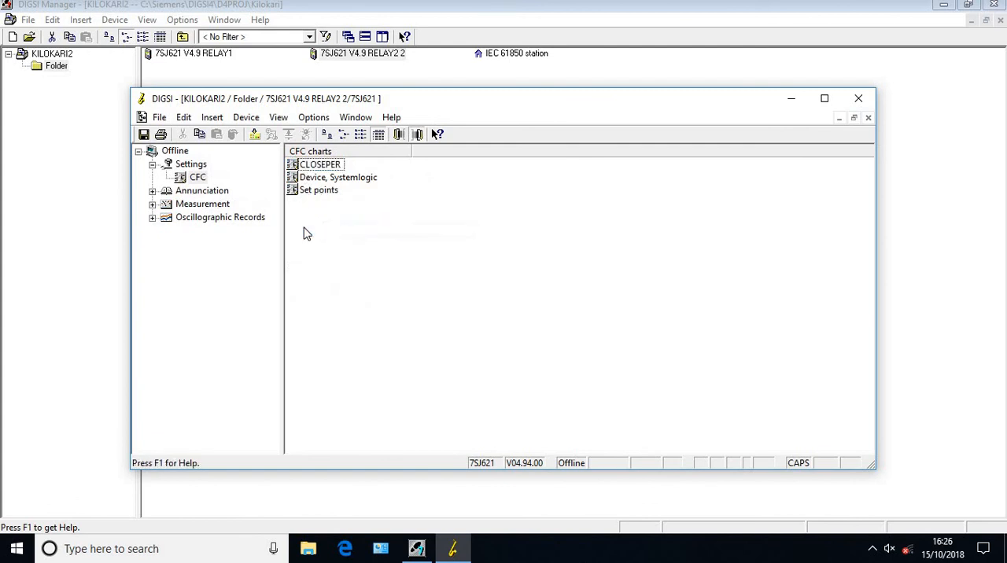
{"action": "key", "text": "Down"}
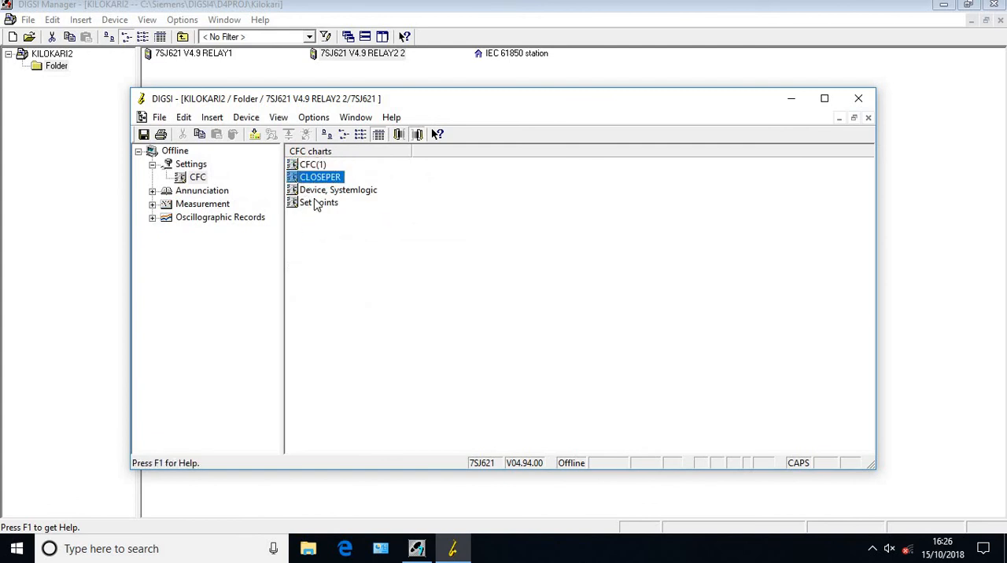
{"action": "right_click", "coordinate": [309, 166]}
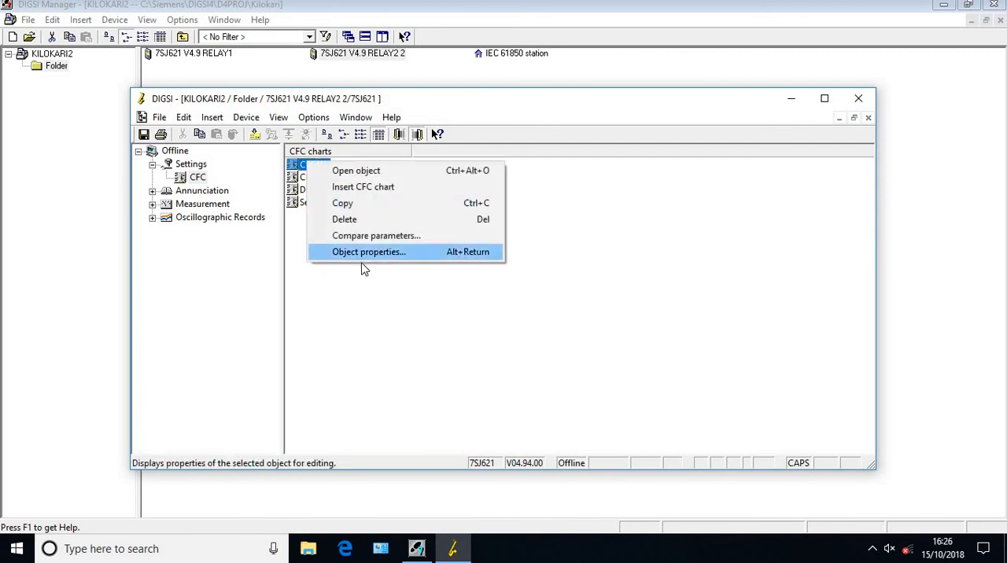
{"action": "left_click", "coordinate": [362, 252]}
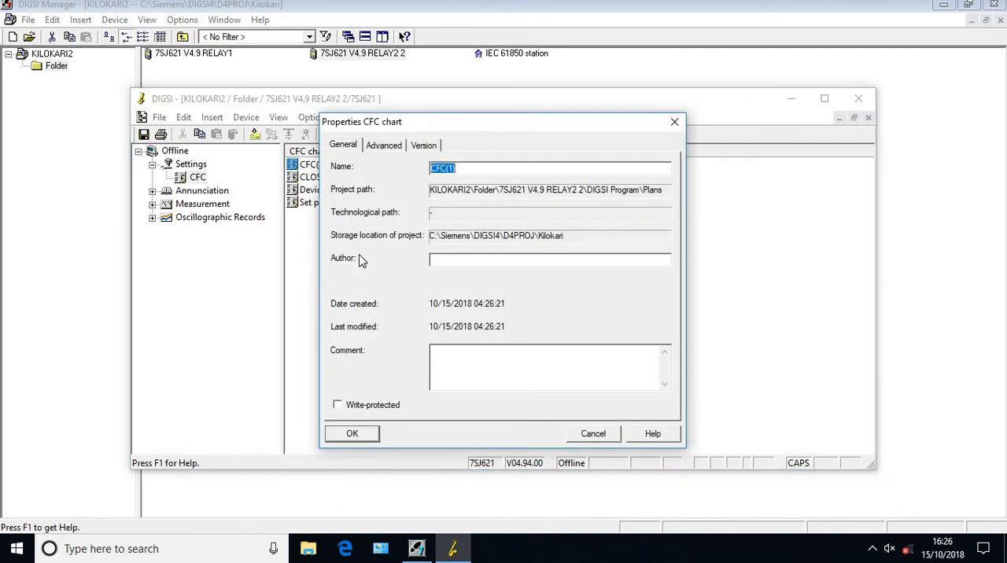
{"action": "type", "text": "COMPARE AMPS"}
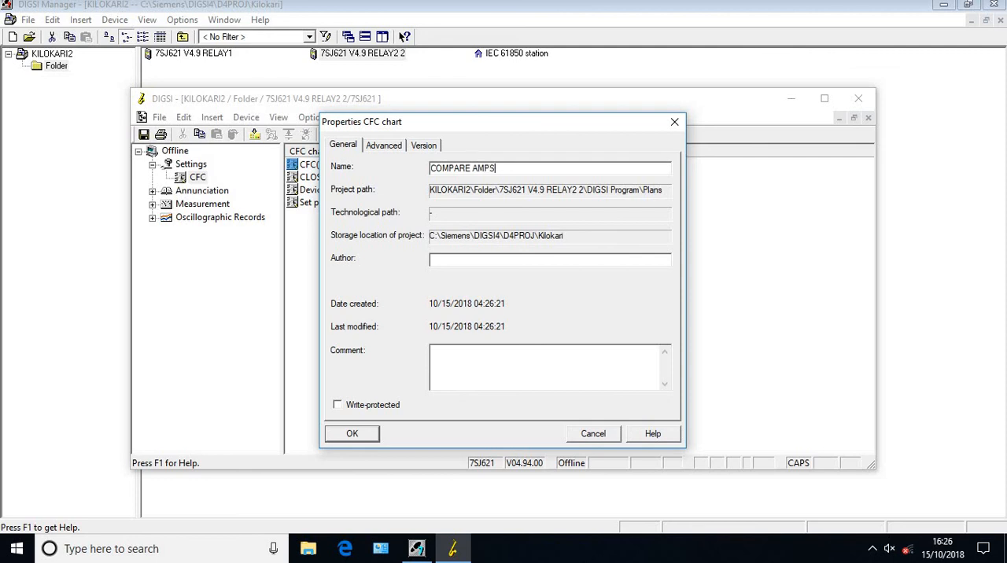
{"action": "left_click", "coordinate": [352, 434]}
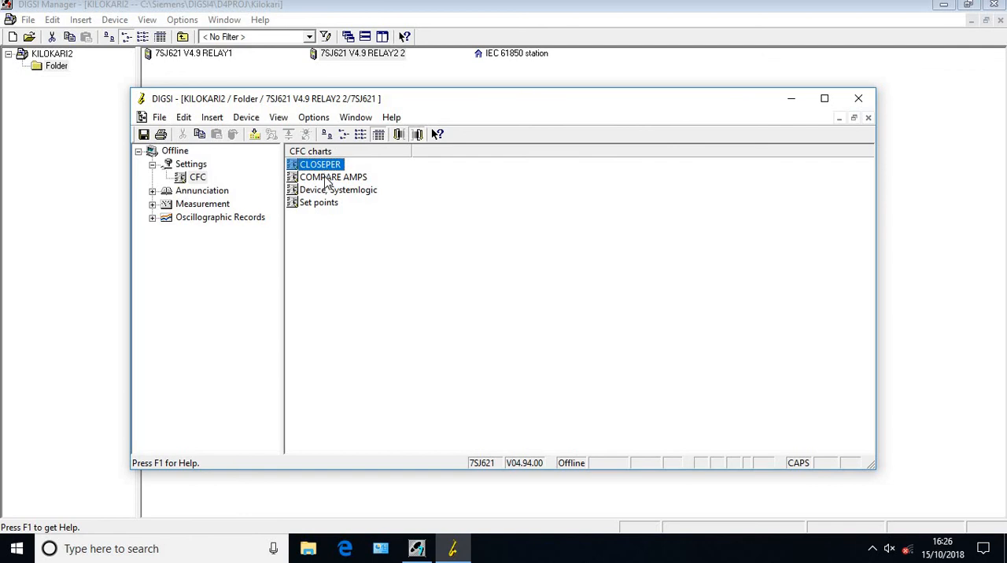
Open the COMPARE AMPS chart and expand the Comparison block group
{"action": "left_click", "coordinate": [323, 177]}
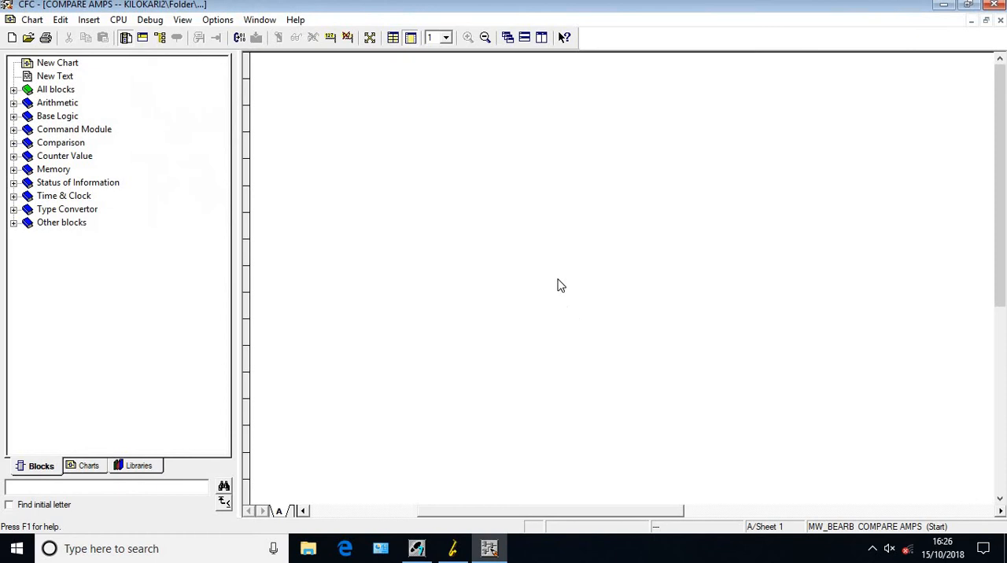
{"action": "right_click", "coordinate": [561, 283]}
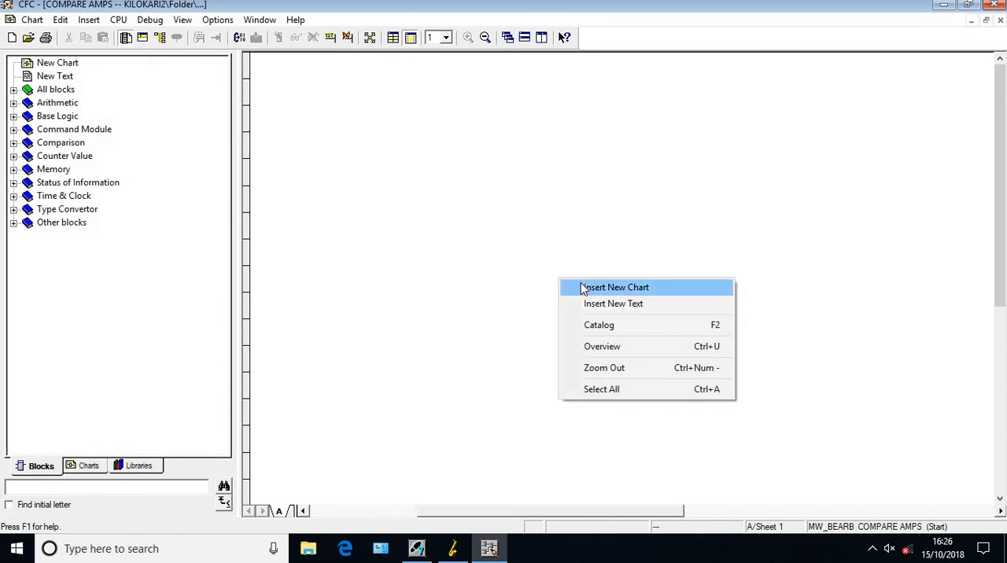
{"action": "left_click", "coordinate": [13, 142]}
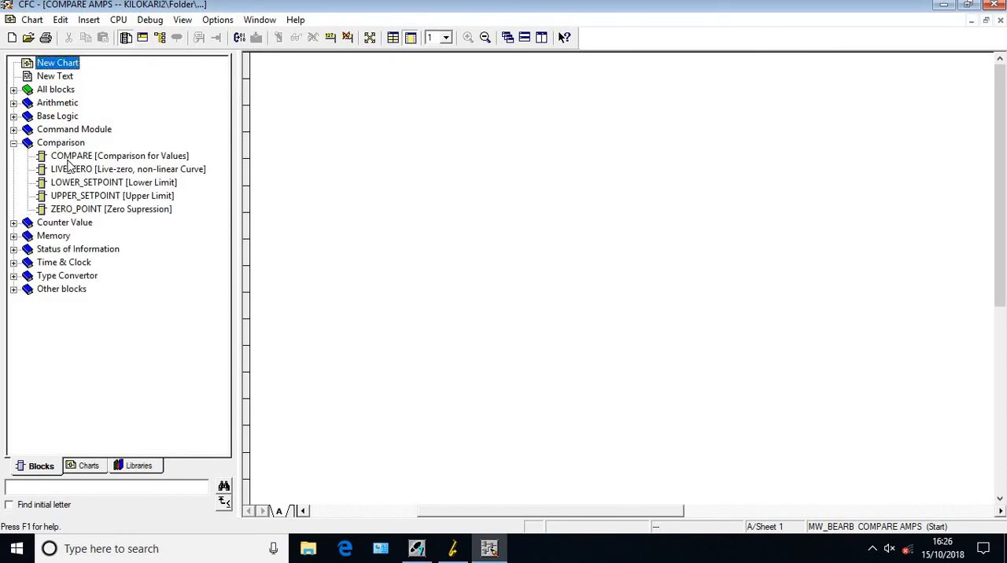
{"action": "left_click_drag", "start_coordinate": [69, 160], "coordinate": [575, 325]}
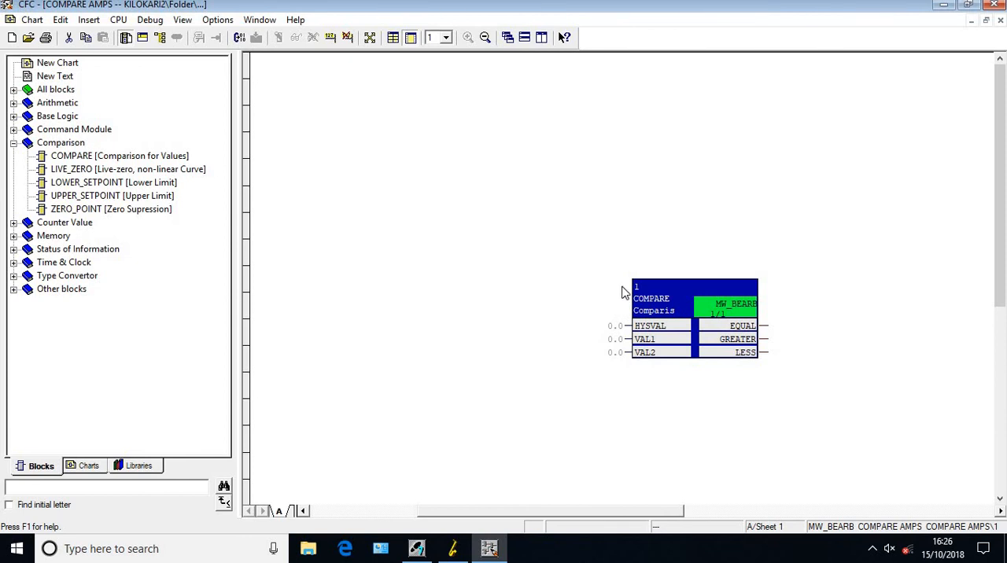
{"action": "key", "text": "Delete"}
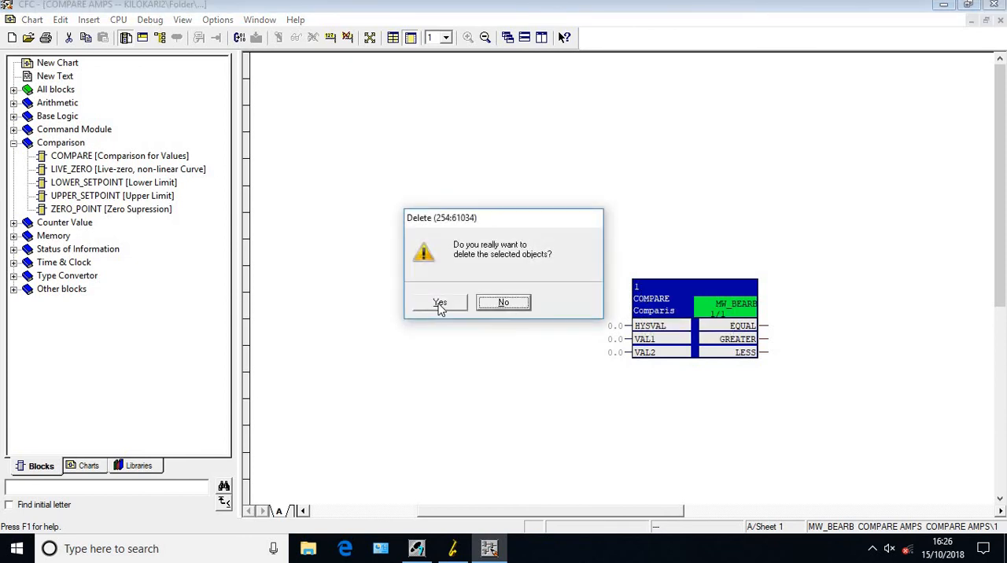
{"action": "left_click", "coordinate": [438, 306]}
Place an UPPER_SETPOINT block in the chart and interconnect its Limit input with the IL1 measurement
{"action": "left_click_drag", "start_coordinate": [136, 196], "coordinate": [676, 315]}
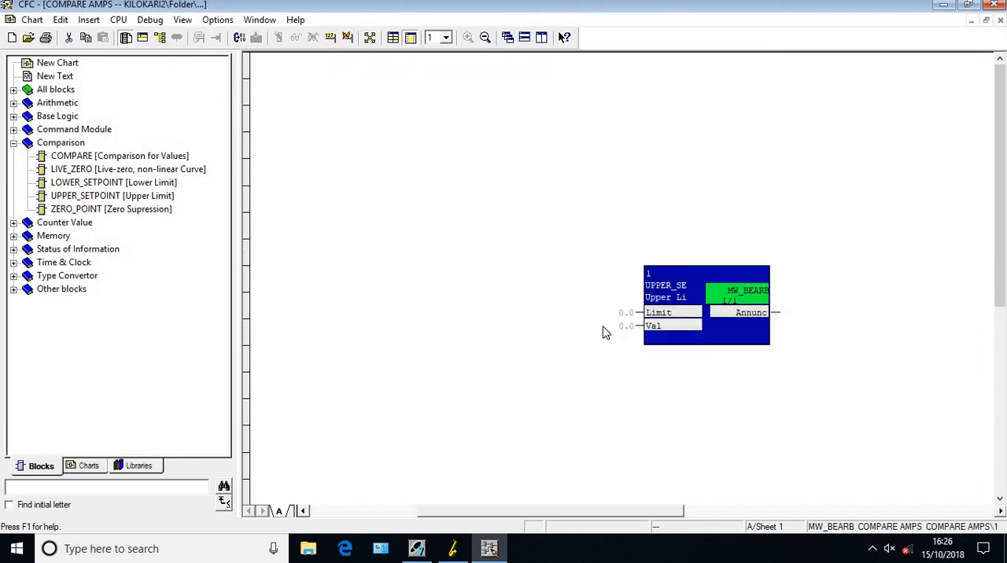
{"action": "right_click", "coordinate": [652, 321]}
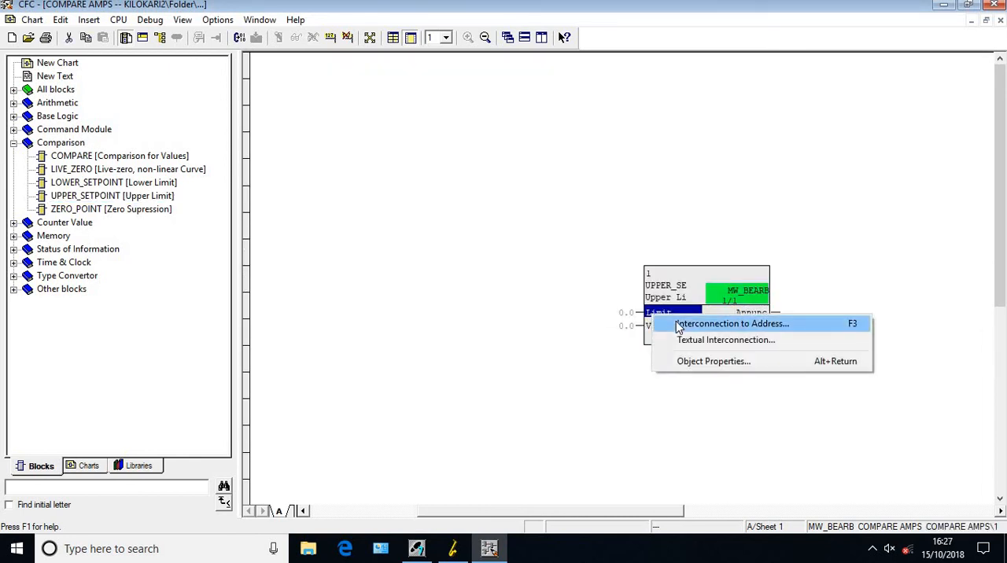
{"action": "left_click", "coordinate": [678, 326]}
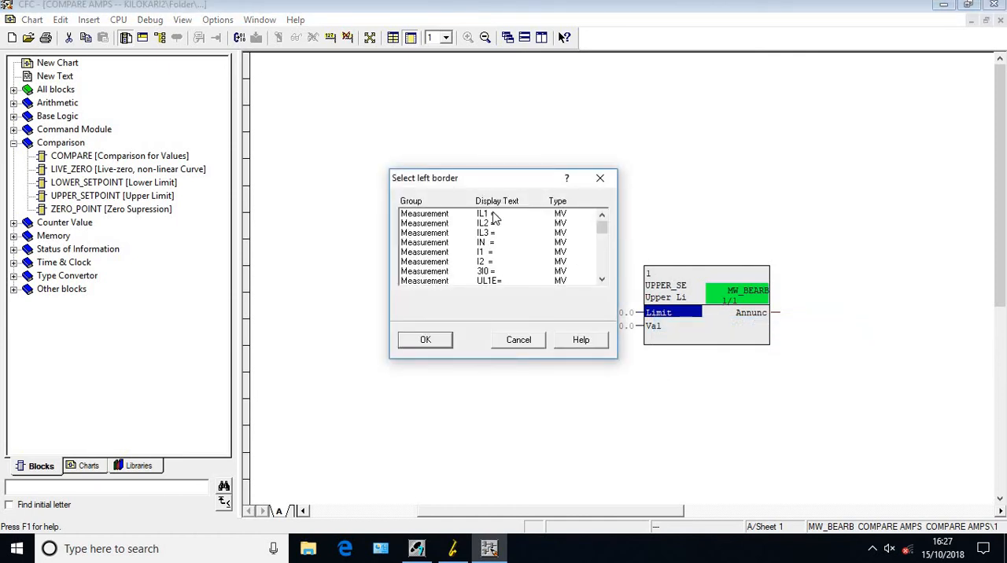
{"action": "left_click", "coordinate": [493, 214]}
{"action": "left_click", "coordinate": [424, 343]}
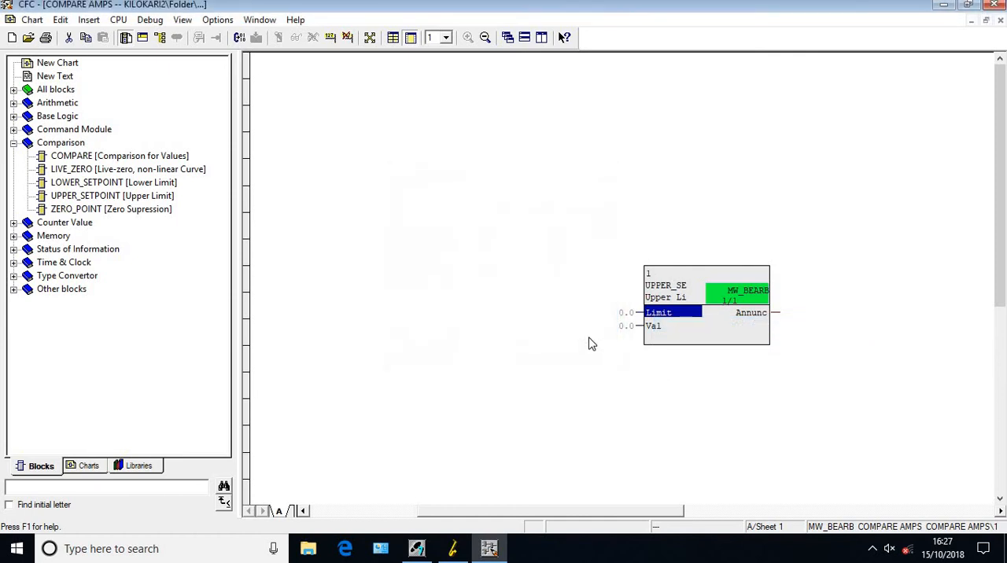
Interconnect the block's Val input with the GOOSE A RELAY1 value of the BSES GOOSE CB group
{"action": "right_click", "coordinate": [653, 327]}
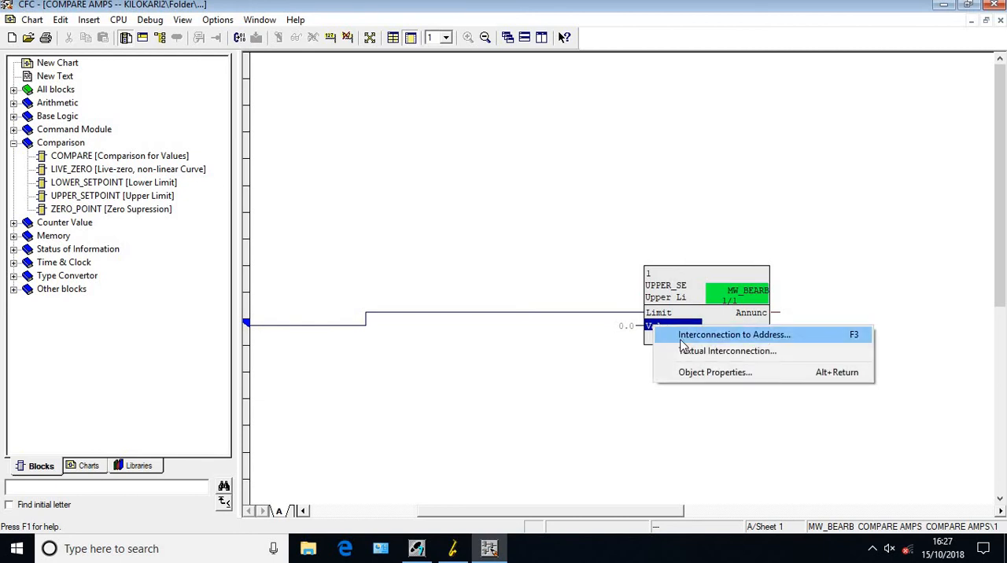
{"action": "left_click", "coordinate": [680, 341]}
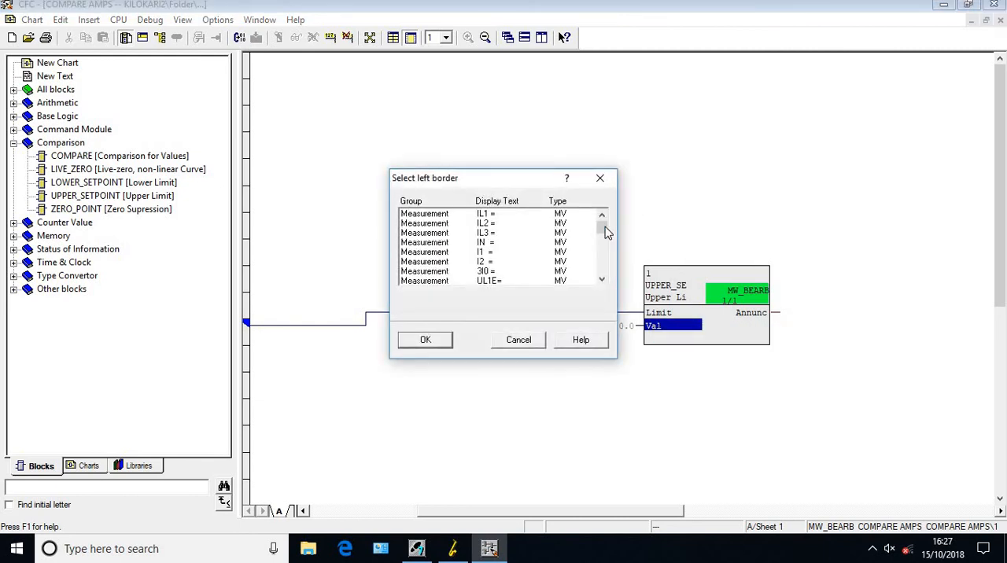
{"action": "left_click", "coordinate": [604, 259]}
{"action": "left_click", "coordinate": [604, 260]}
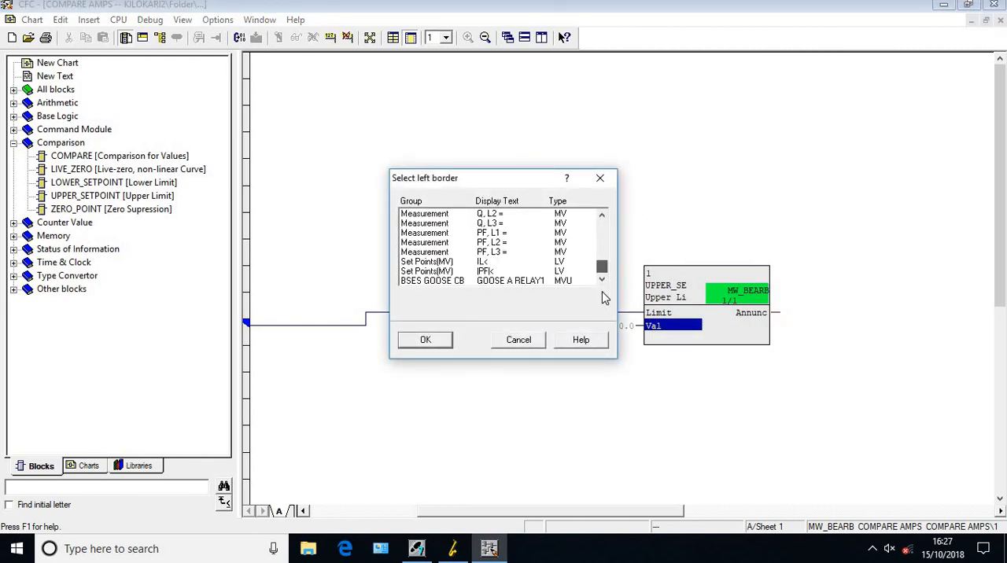
{"action": "left_click", "coordinate": [537, 283]}
{"action": "left_click", "coordinate": [425, 340]}
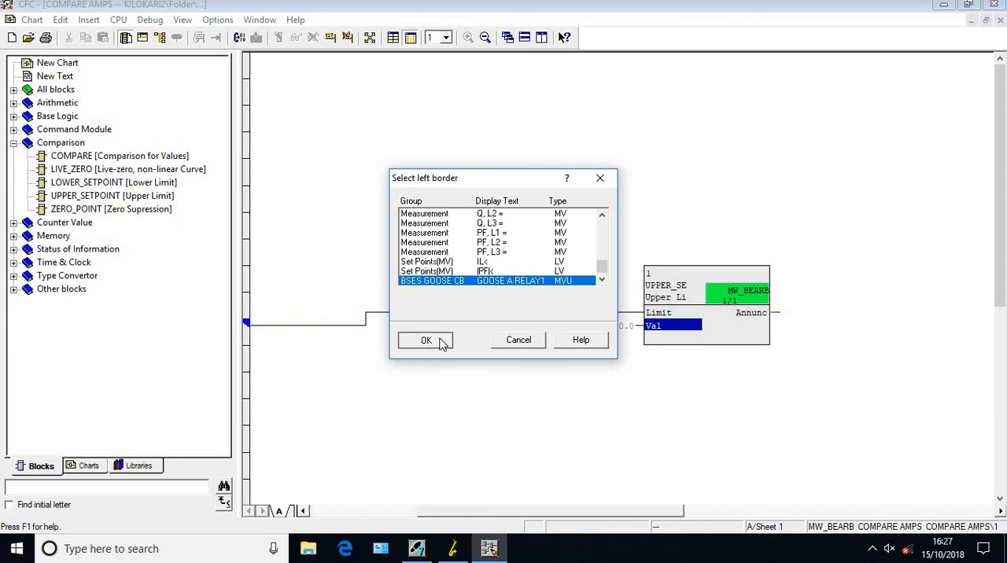
Interconnect the block's Annunc output with GOOSE CURR in the BSES GOOSE CB group
{"action": "right_click", "coordinate": [772, 315]}
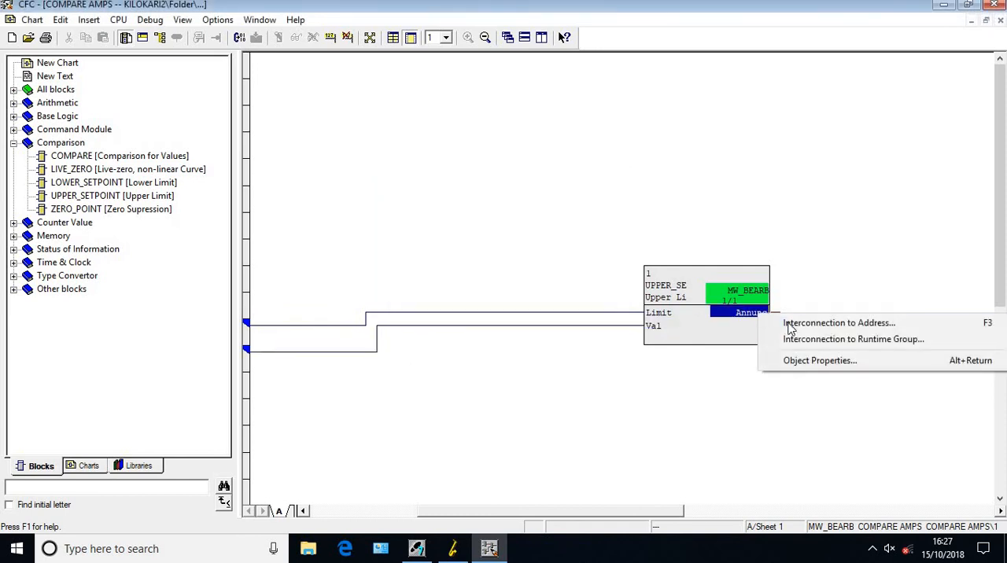
{"action": "left_click", "coordinate": [789, 321]}
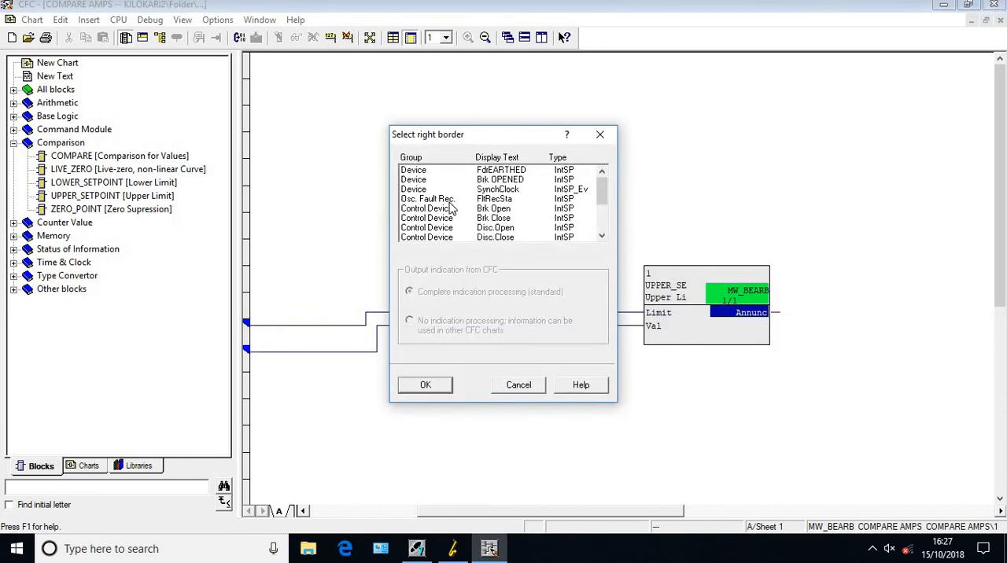
{"action": "left_click", "coordinate": [605, 233]}
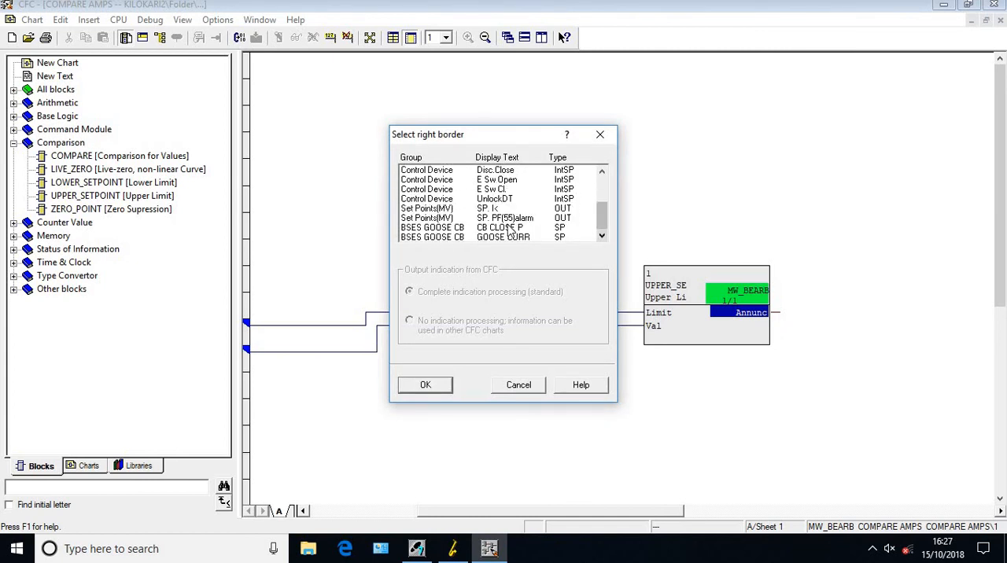
{"action": "left_click", "coordinate": [451, 238]}
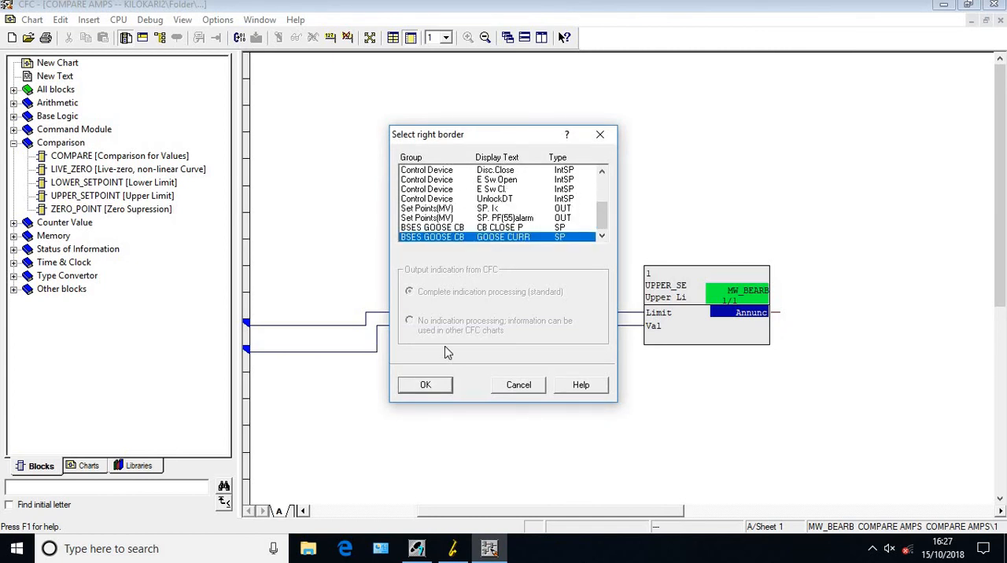
{"action": "left_click", "coordinate": [426, 385]}
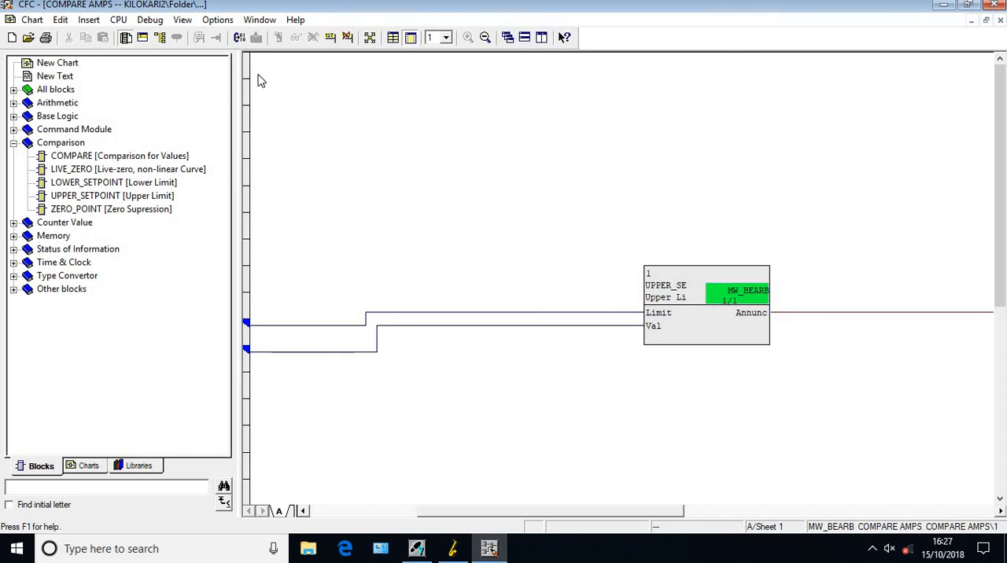
Optimize the program's run sequence in the runtime editor with the COMPARE AMPS group selected, and return to the chart
{"action": "left_click", "coordinate": [159, 39]}
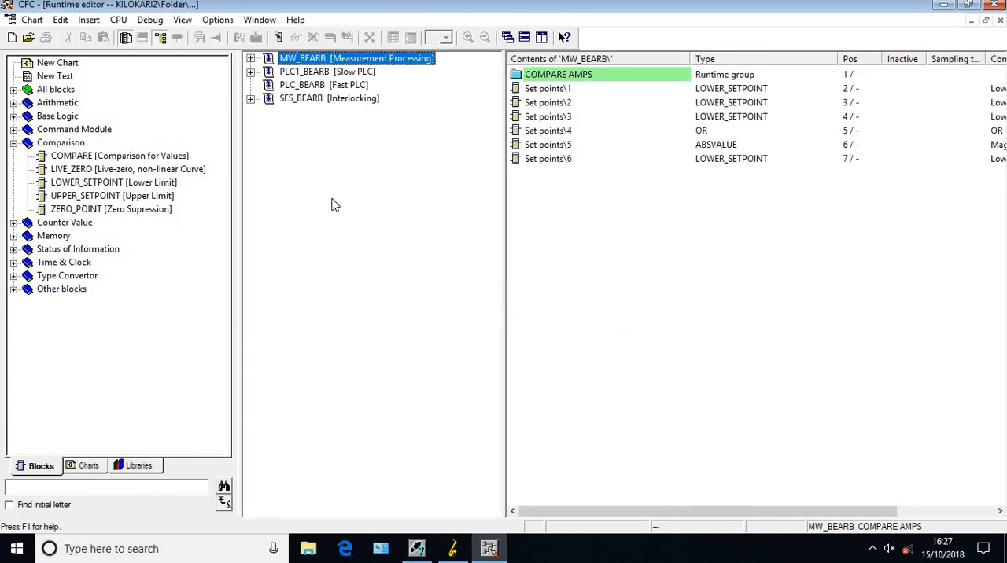
{"action": "left_click", "coordinate": [542, 76]}
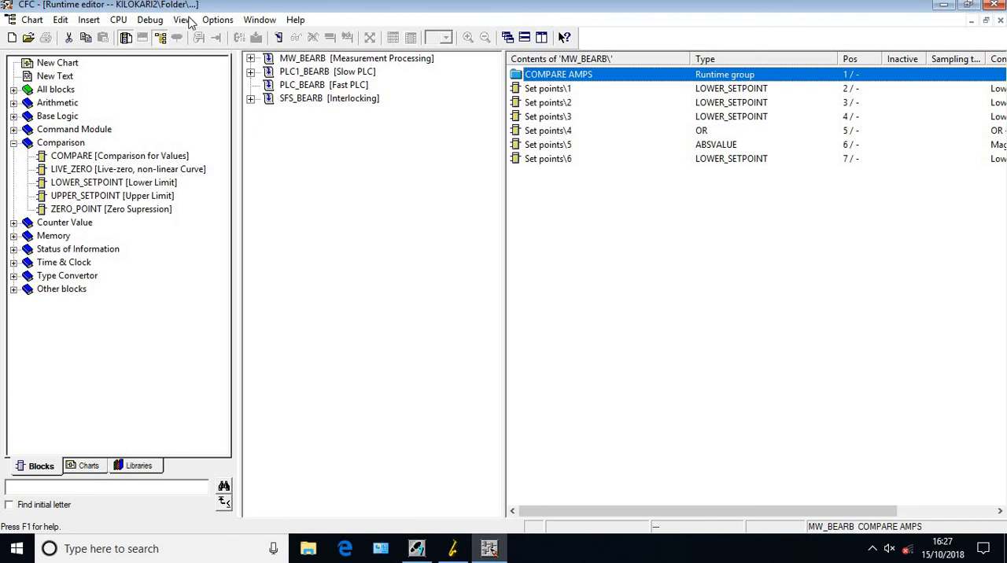
{"action": "left_click", "coordinate": [217, 19]}
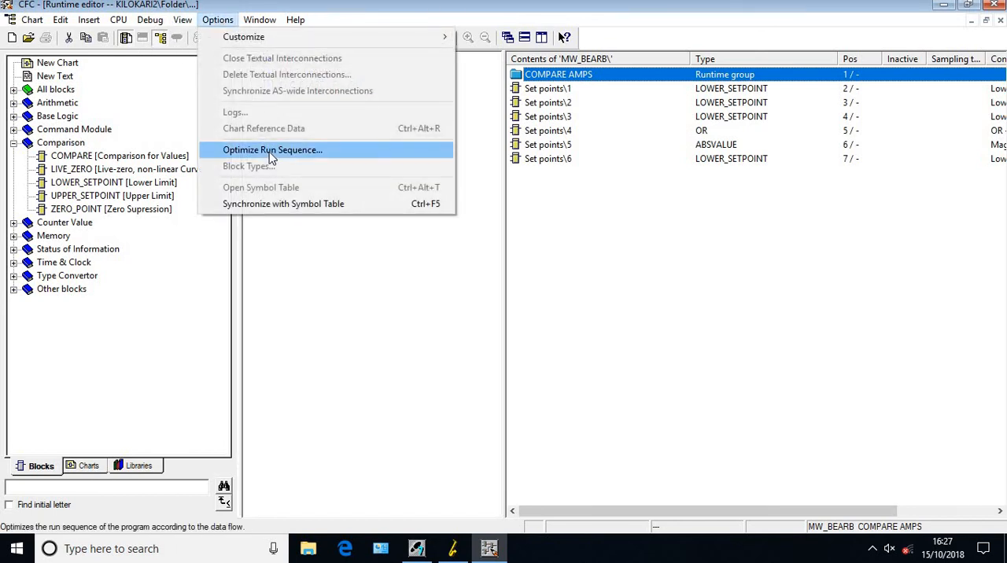
{"action": "left_click", "coordinate": [272, 158]}
{"action": "left_click", "coordinate": [386, 320]}
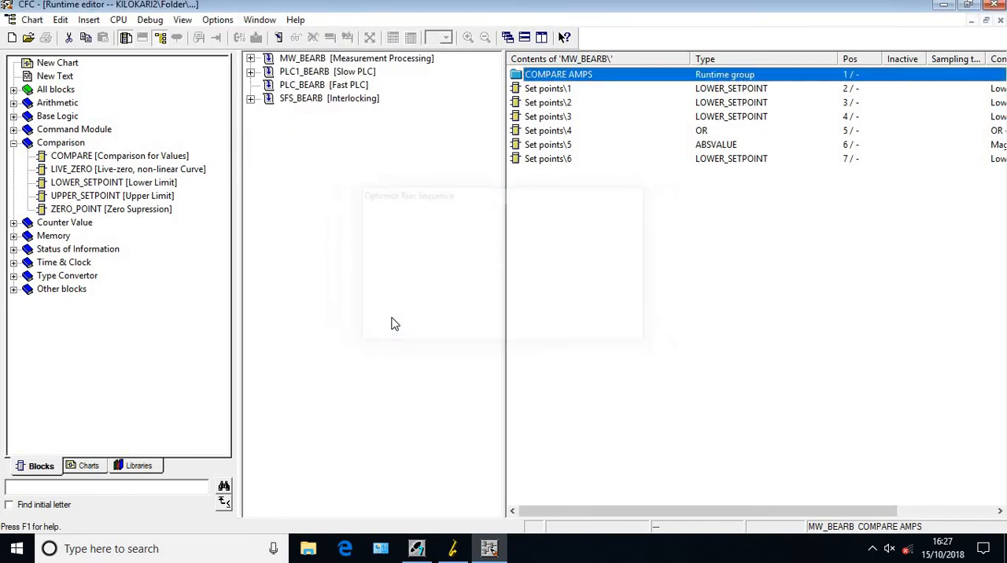
{"action": "left_click", "coordinate": [159, 40]}
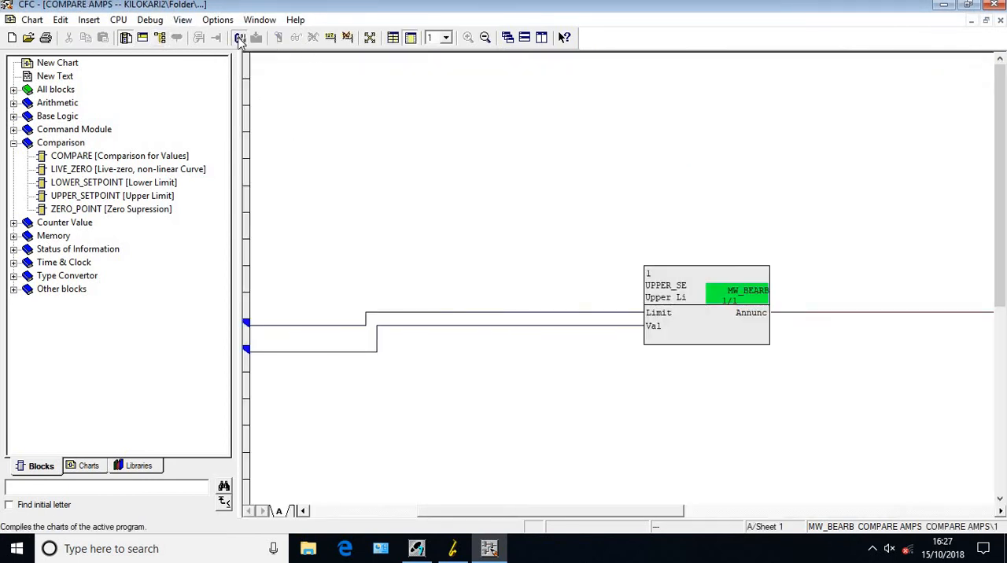
Compile the program's charts and close the CFC editor
{"action": "left_click", "coordinate": [240, 39]}
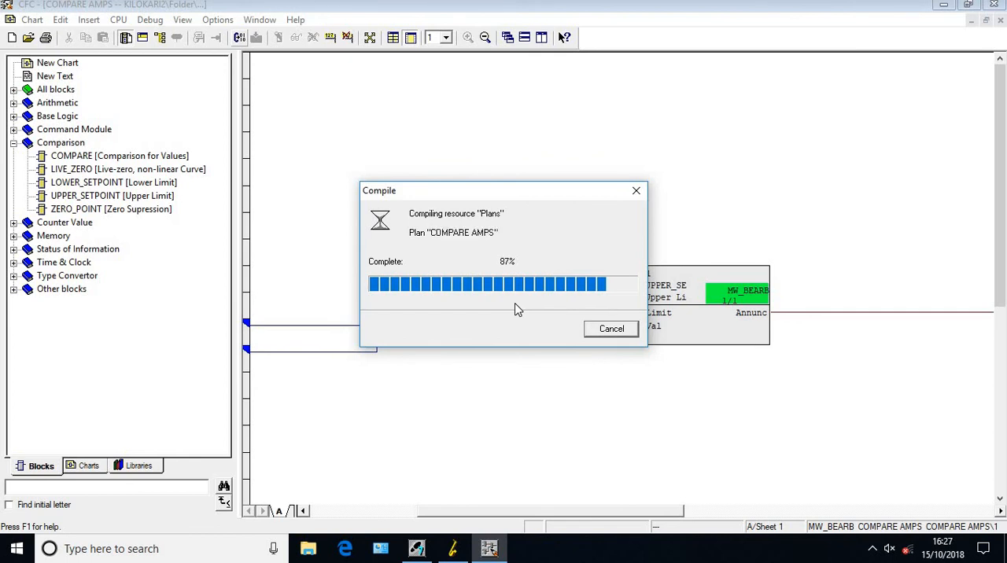
{"action": "left_click", "coordinate": [543, 305]}
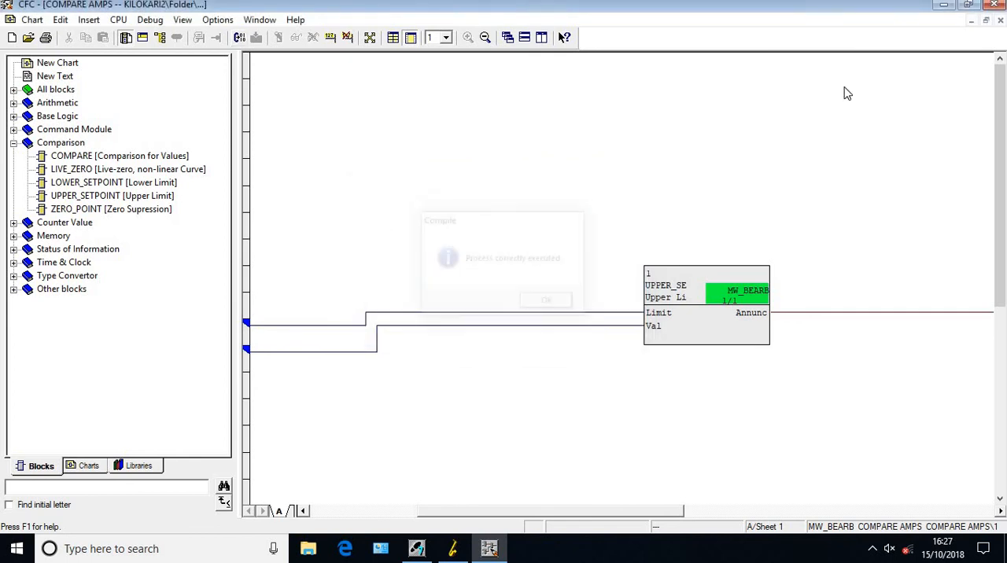
{"action": "left_click", "coordinate": [995, 20]}
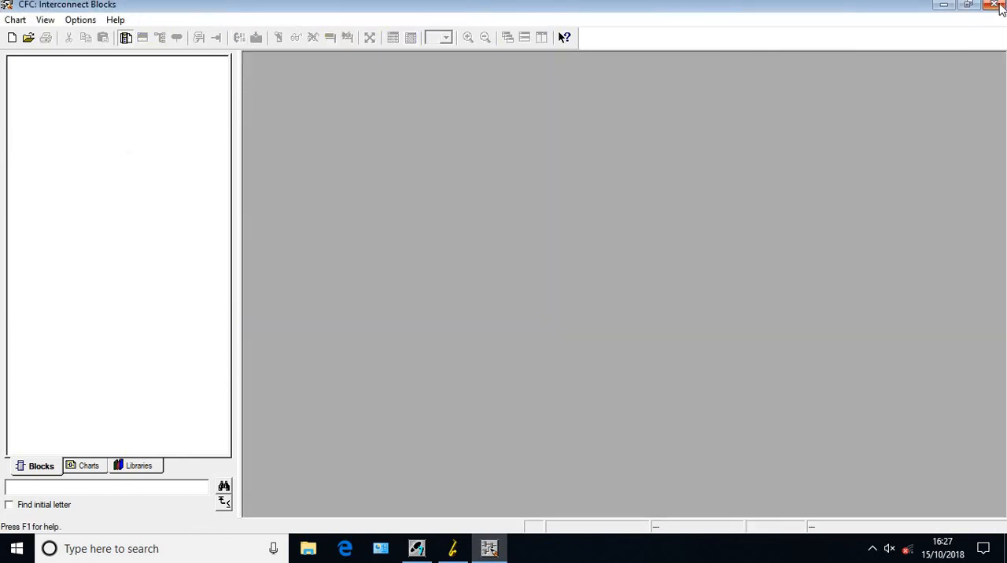
{"action": "left_click", "coordinate": [996, 4]}
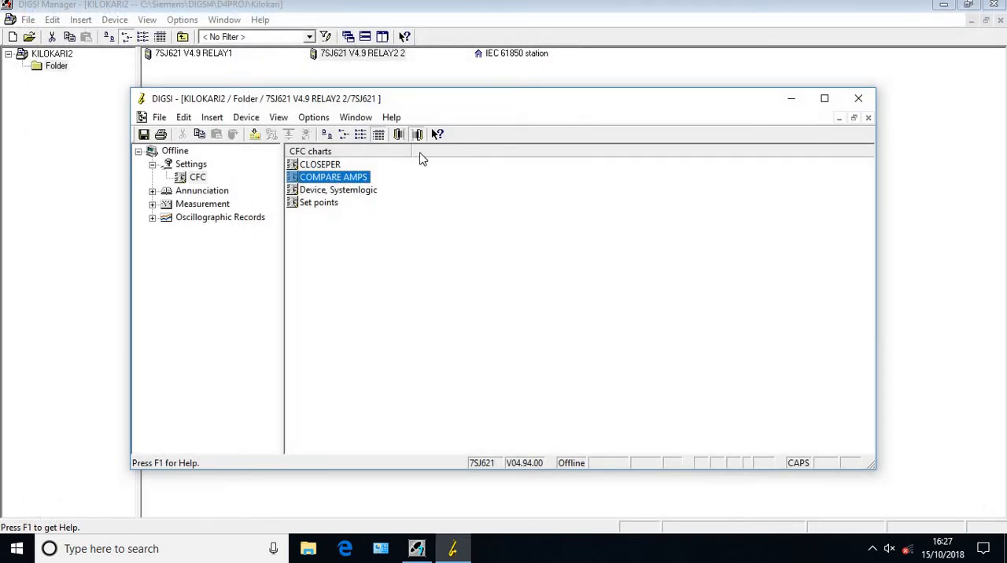
Close the 7SJ621 V4.9 RELAY2 2 device, saving its parameter set changes and dismissing the reports
{"action": "left_click", "coordinate": [858, 99]}
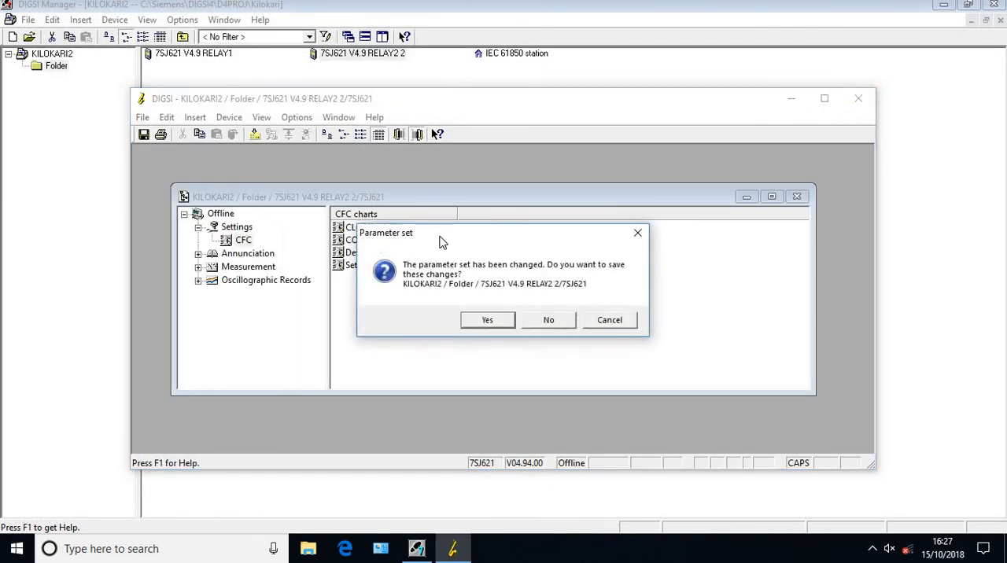
{"action": "left_click", "coordinate": [484, 321]}
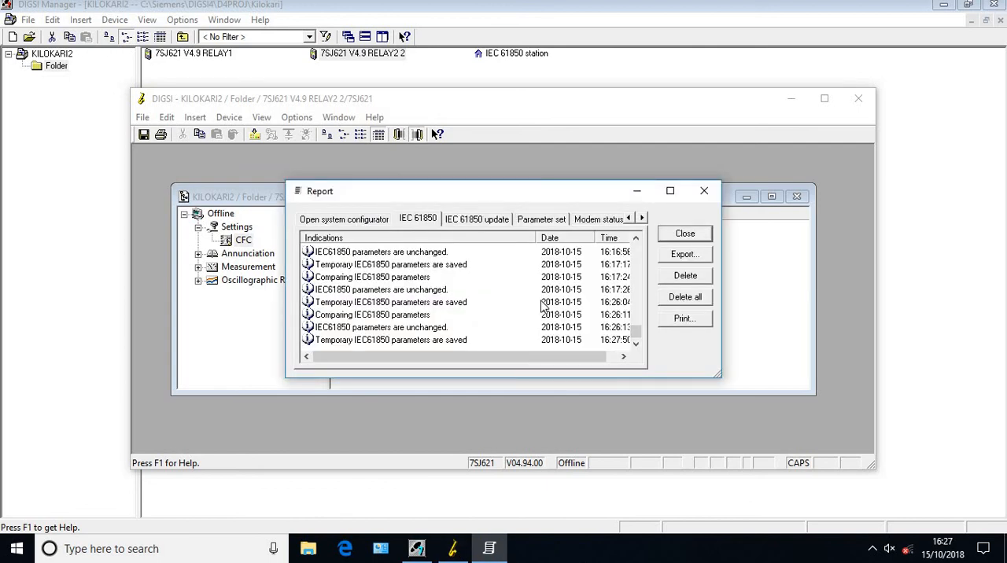
{"action": "left_click", "coordinate": [683, 234]}
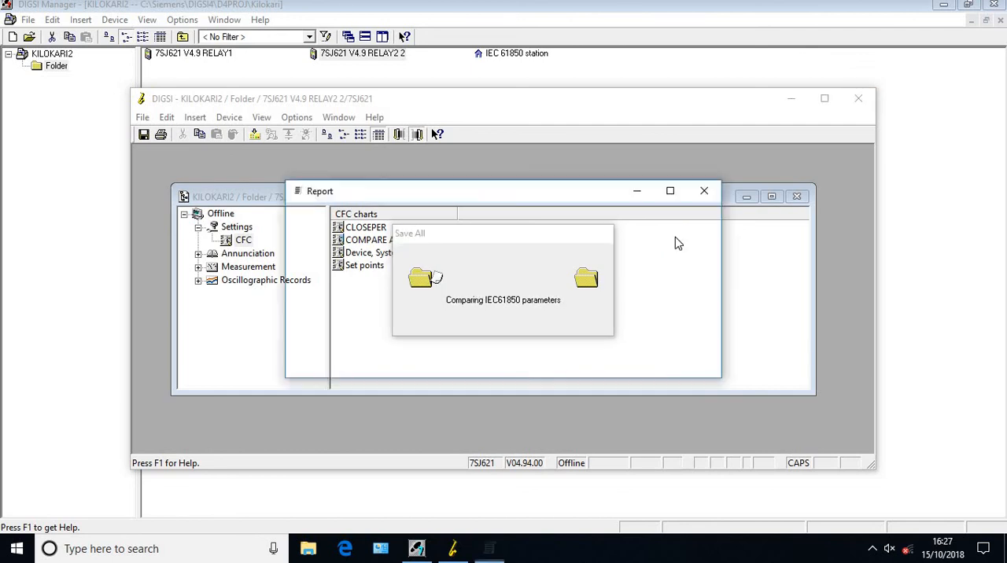
{"action": "left_click", "coordinate": [684, 234]}
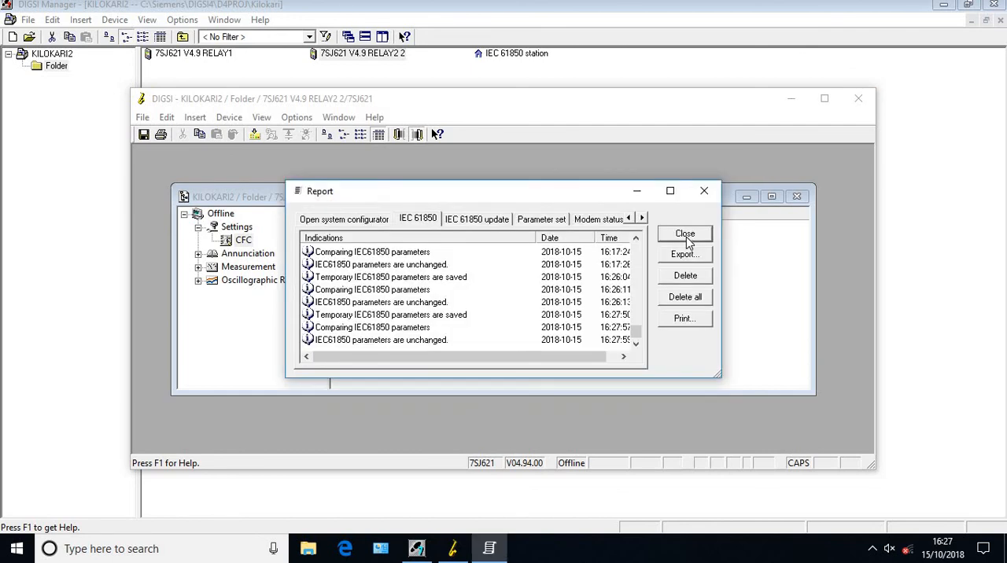
{"action": "left_click", "coordinate": [686, 234]}
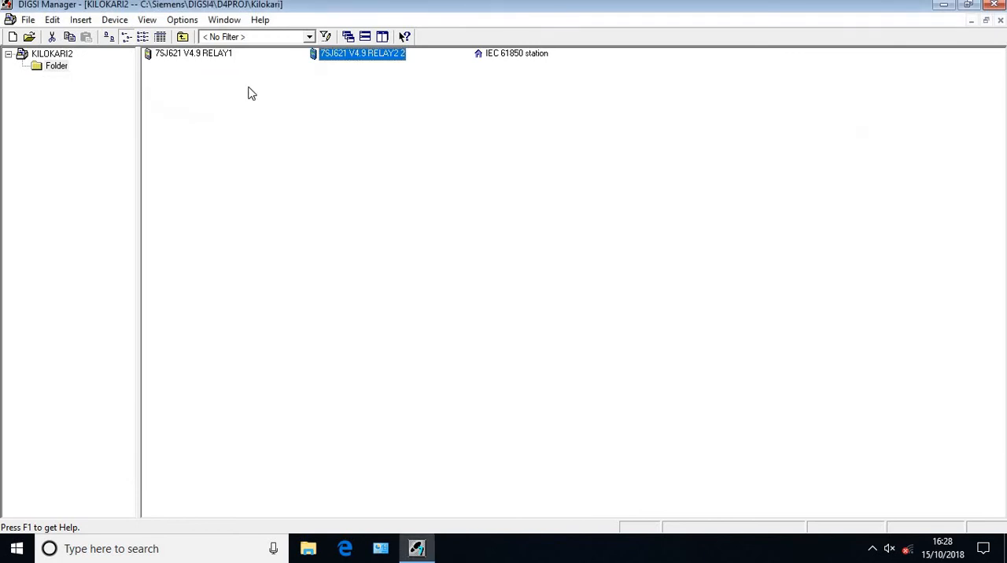
View the communication parameters in the object properties of 7SJ621 V4.9 RELAY2 2
{"action": "right_click", "coordinate": [346, 53]}
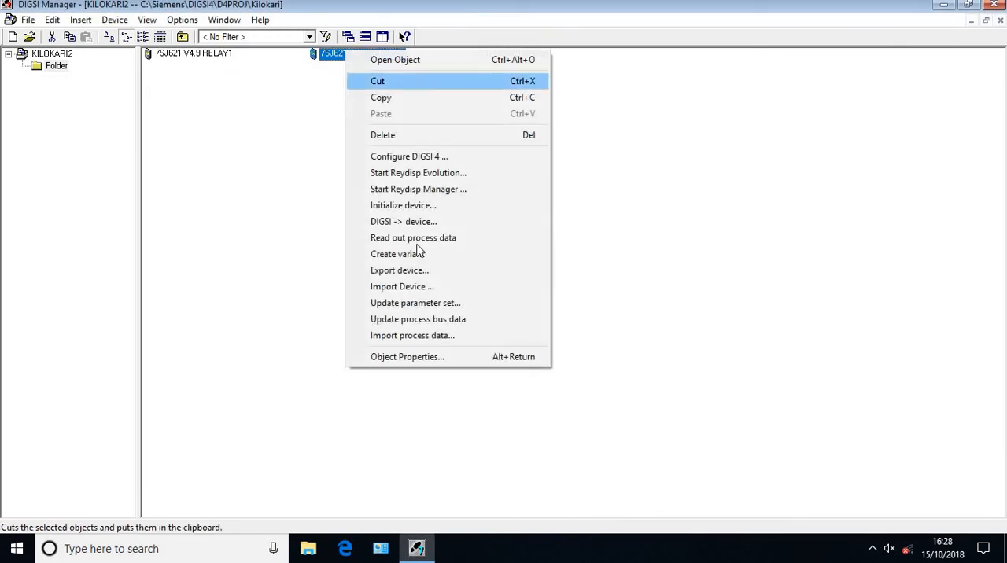
{"action": "left_click", "coordinate": [422, 358]}
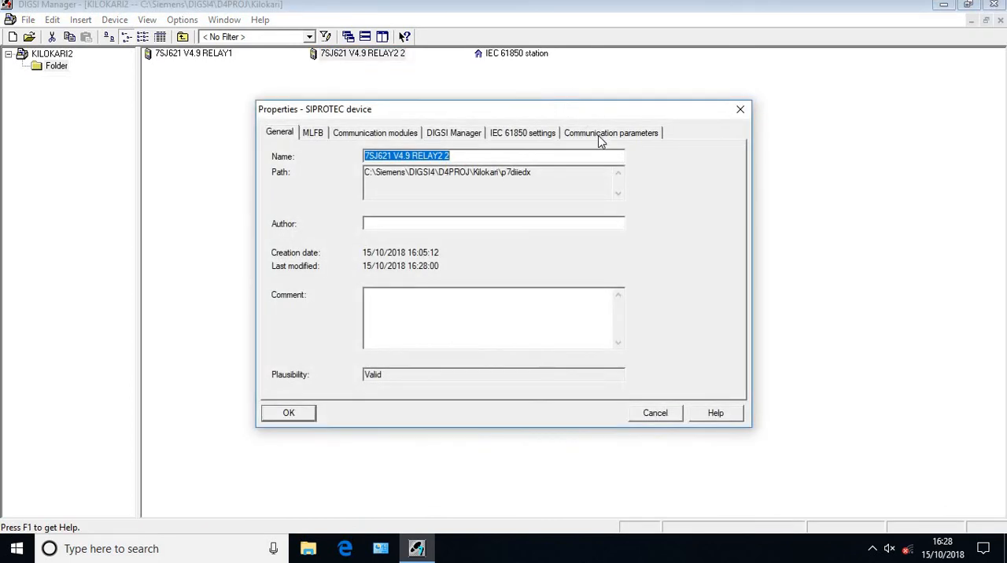
{"action": "left_click", "coordinate": [618, 134]}
{"action": "left_click", "coordinate": [739, 115]}
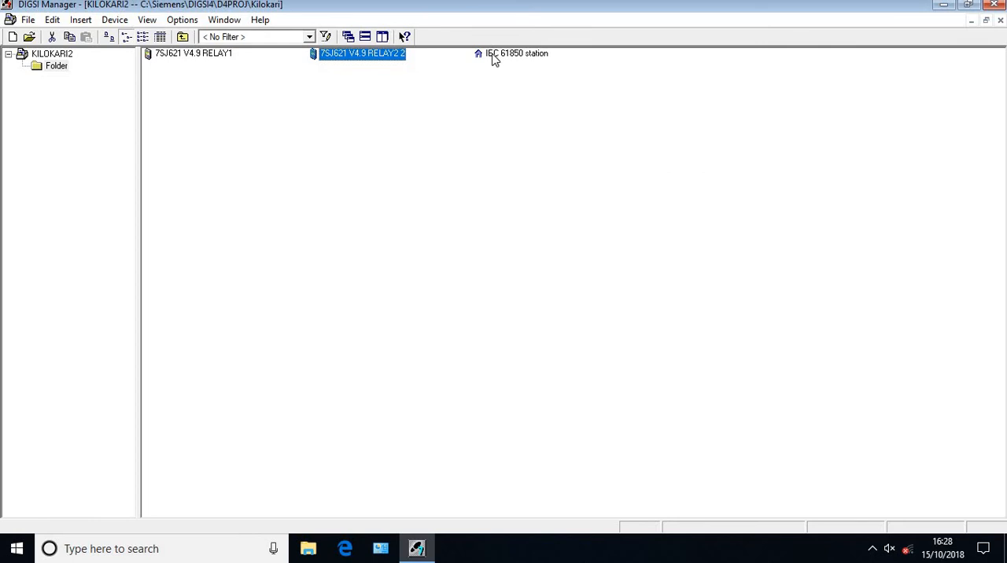
Update the parameter sets of R1 and R2 from the IEC 61850 station's properties
{"action": "right_click", "coordinate": [493, 55]}
{"action": "left_click", "coordinate": [554, 217]}
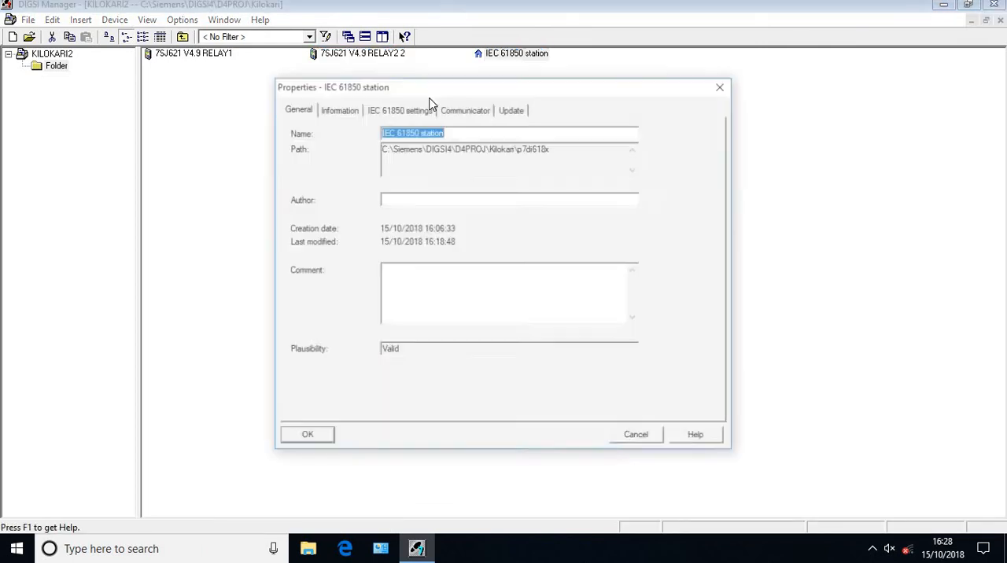
{"action": "left_click", "coordinate": [511, 108]}
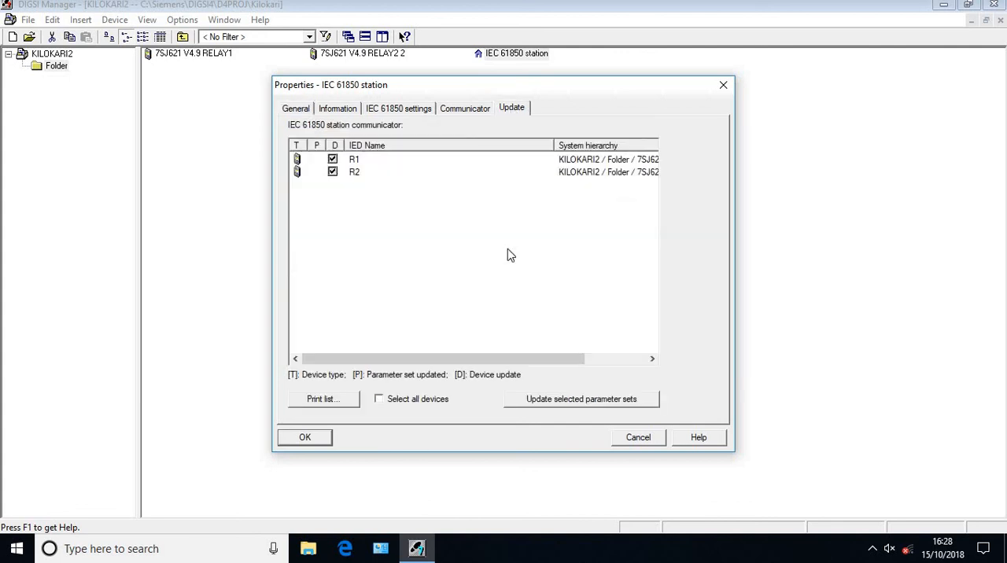
{"action": "left_click", "coordinate": [591, 402]}
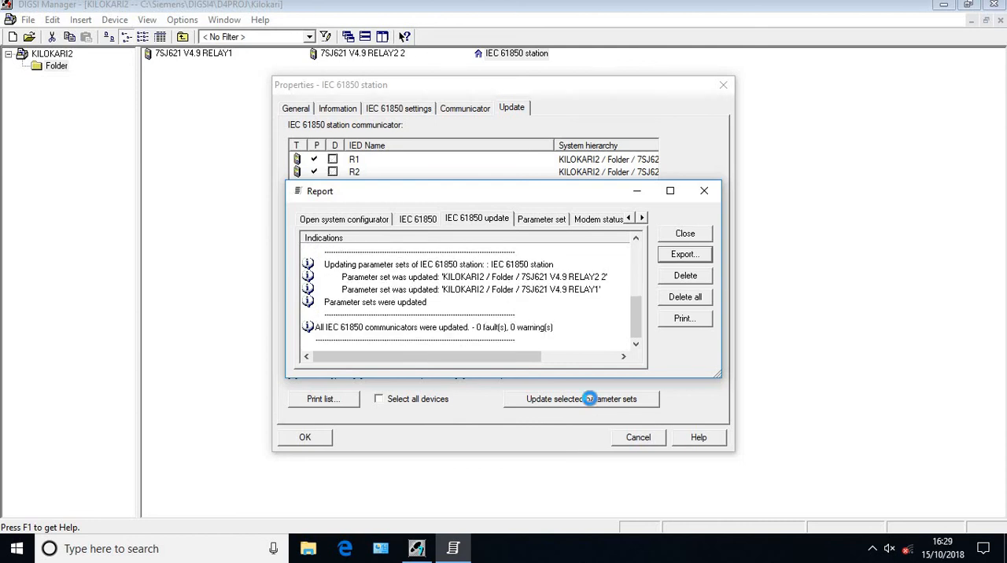
{"action": "left_click", "coordinate": [686, 236]}
{"action": "left_click", "coordinate": [641, 439]}
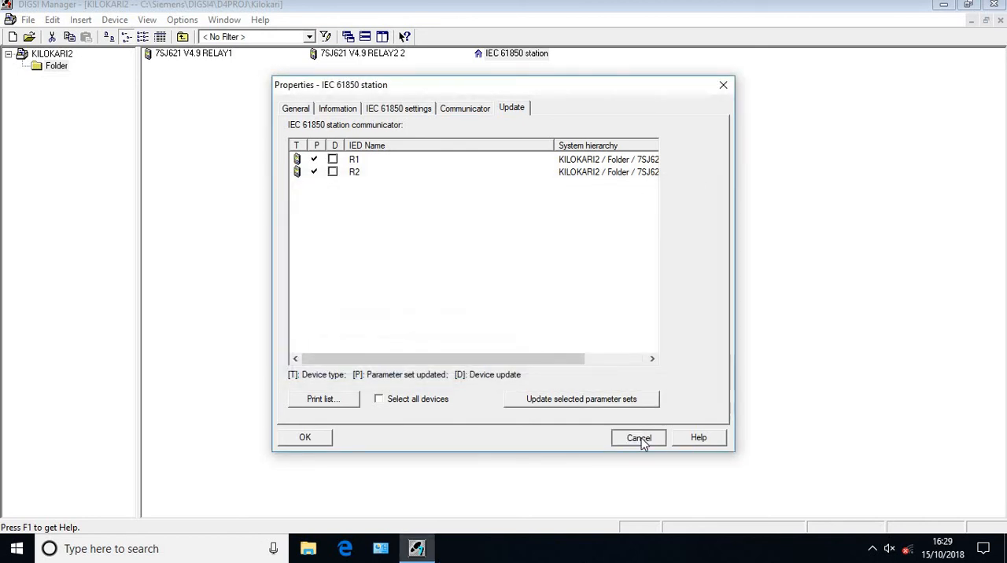
Examine the Initialize device options for 7SJ621 V4.9 RELAY2 2 without initializing it
{"action": "right_click", "coordinate": [333, 61]}
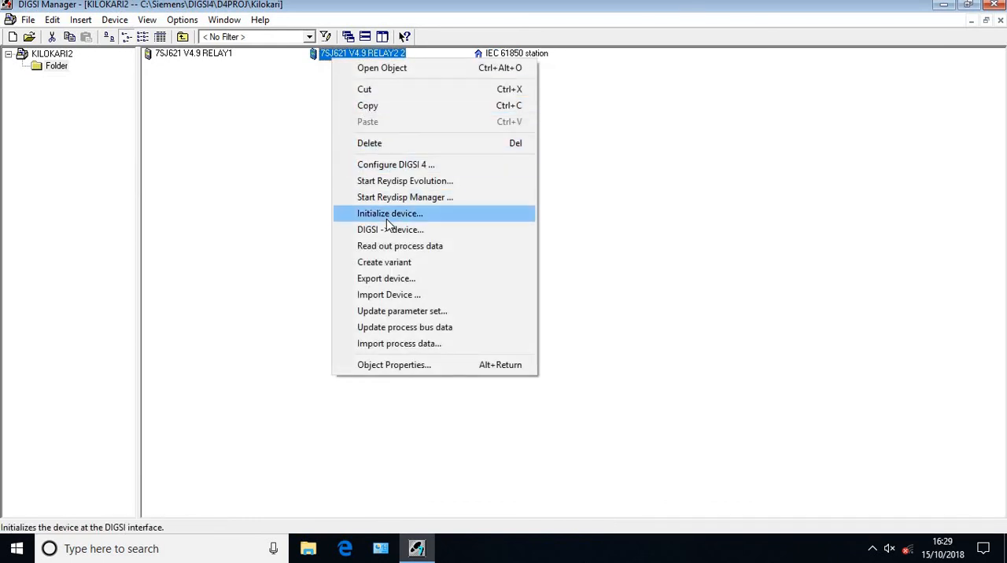
{"action": "left_click", "coordinate": [388, 221]}
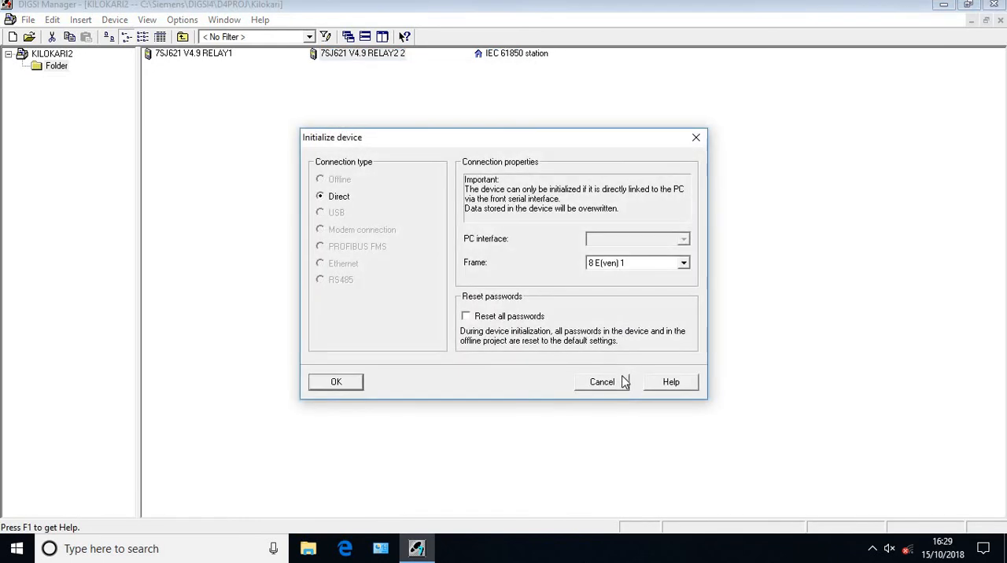
{"action": "left_click", "coordinate": [626, 382]}
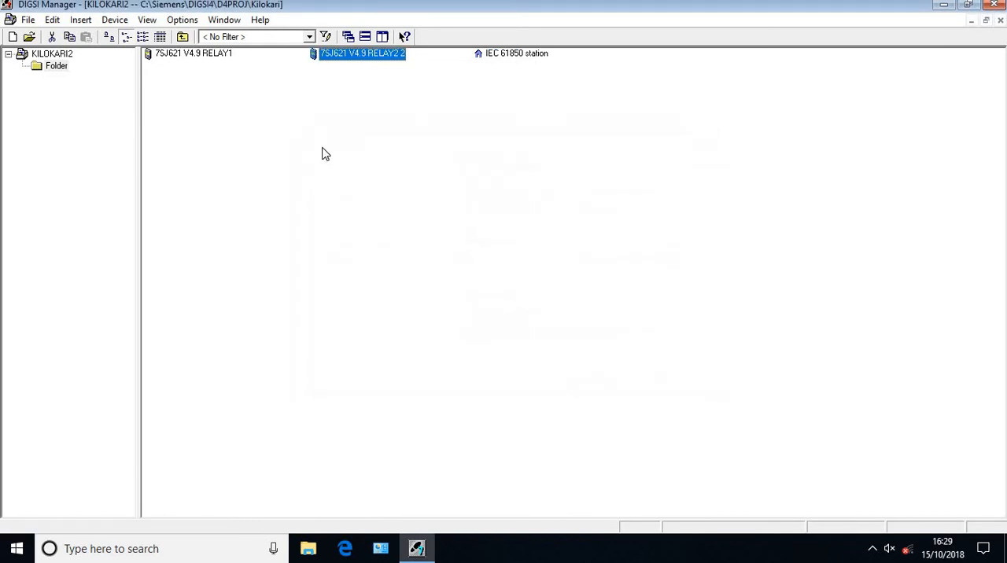
{"action": "right_click", "coordinate": [190, 57]}
{"action": "left_click", "coordinate": [483, 248]}
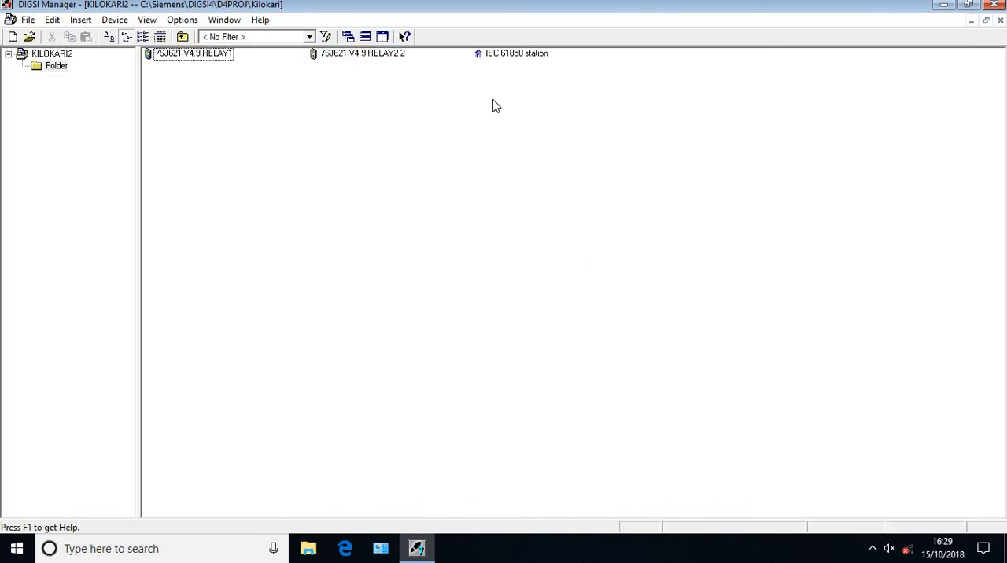
Open the IEC 61850 station in the System Configurator and display its device list in a maximized window
{"action": "left_click", "coordinate": [497, 55]}
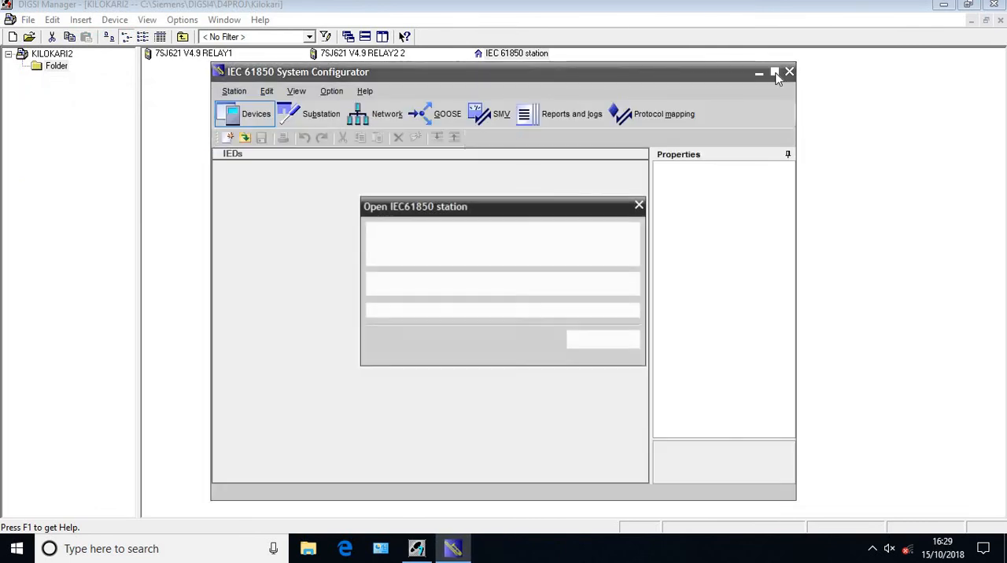
{"action": "left_click", "coordinate": [775, 73]}
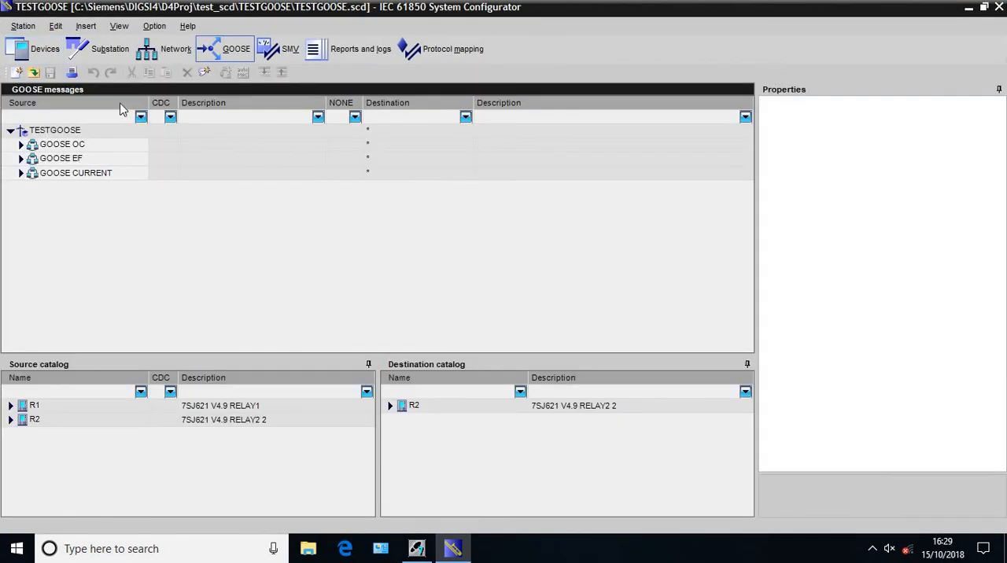
{"action": "left_click", "coordinate": [35, 50]}
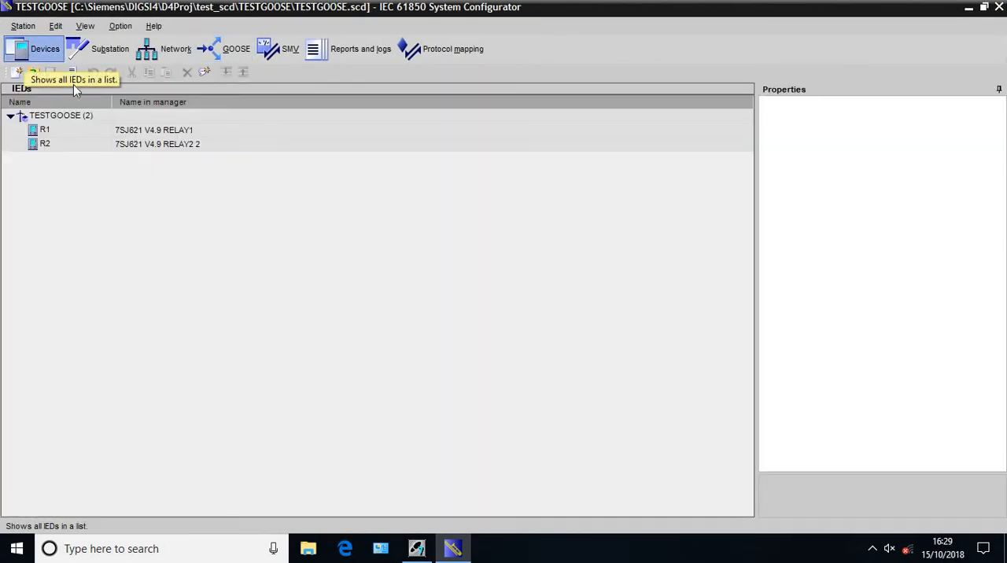
Examine the device configuration export options for R1, including the IED capability description (*.icd) file type, without exporting
{"action": "left_click", "coordinate": [47, 131]}
{"action": "left_click", "coordinate": [22, 26]}
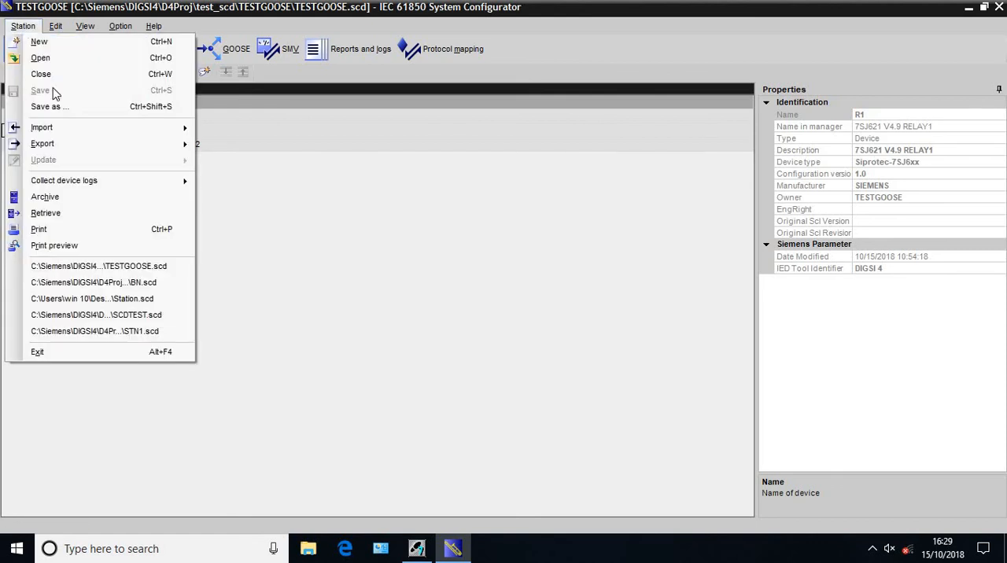
{"action": "mouse_move", "coordinate": [123, 149]}
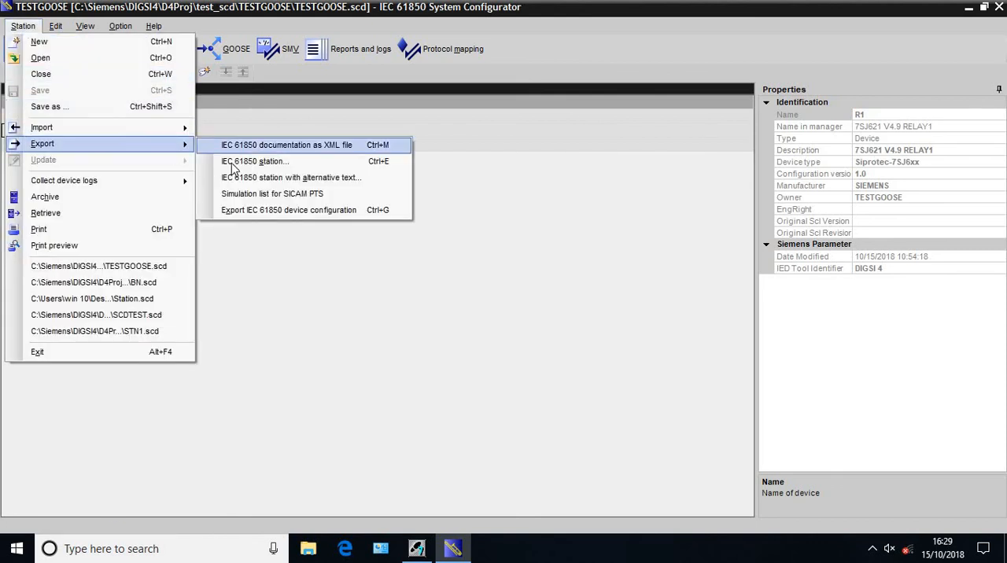
{"action": "left_click", "coordinate": [263, 211]}
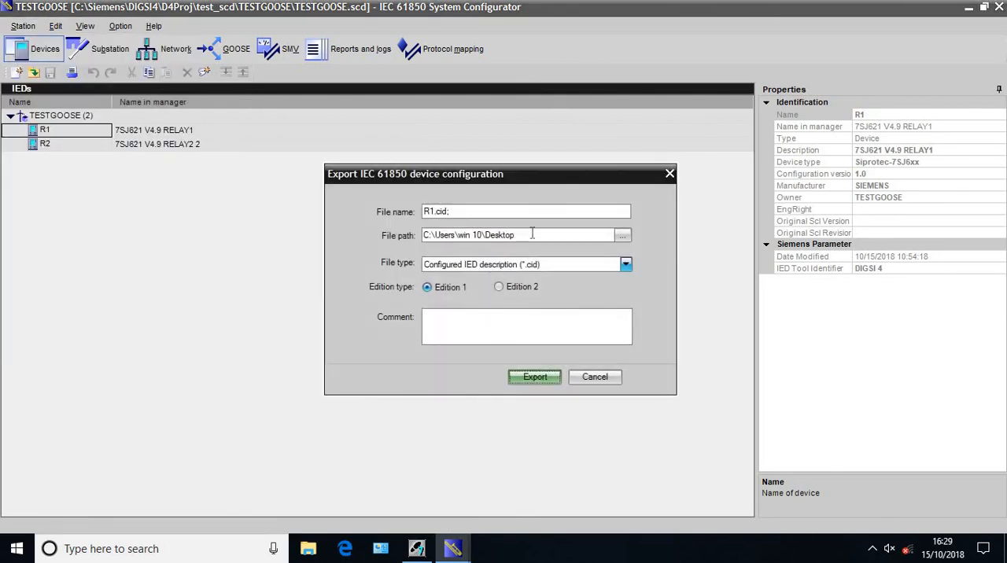
{"action": "left_click", "coordinate": [625, 265]}
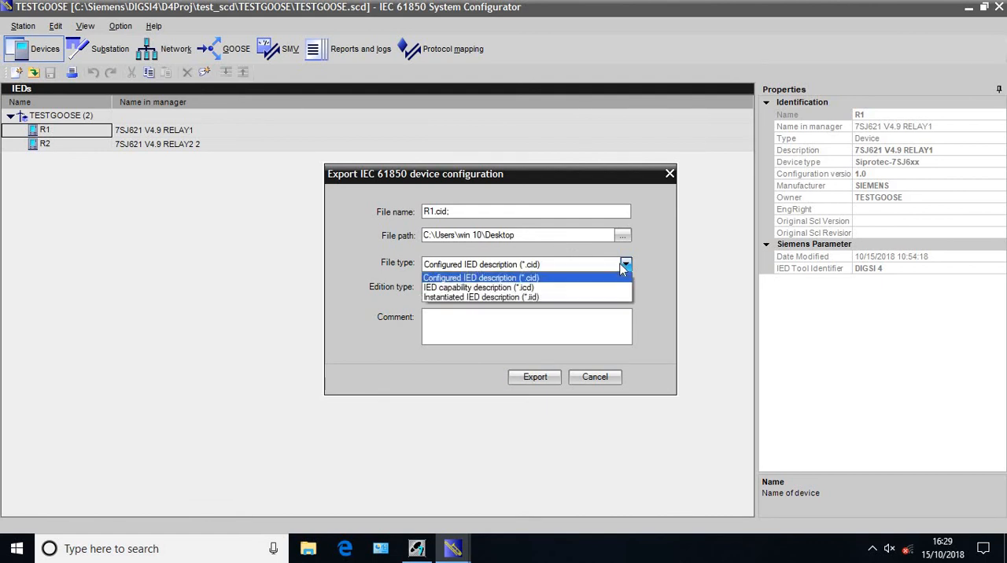
{"action": "left_click", "coordinate": [585, 289]}
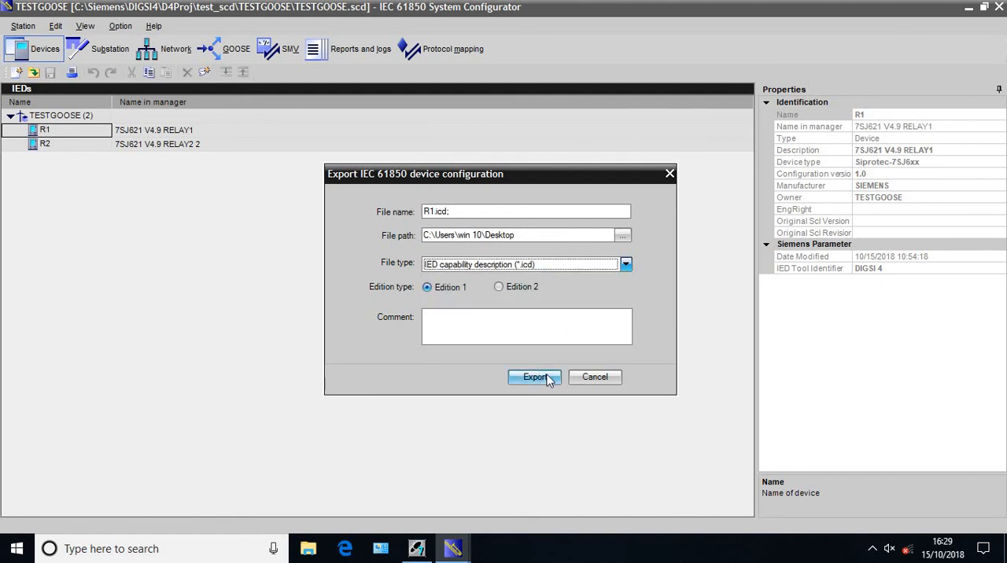
{"action": "left_click", "coordinate": [594, 379]}
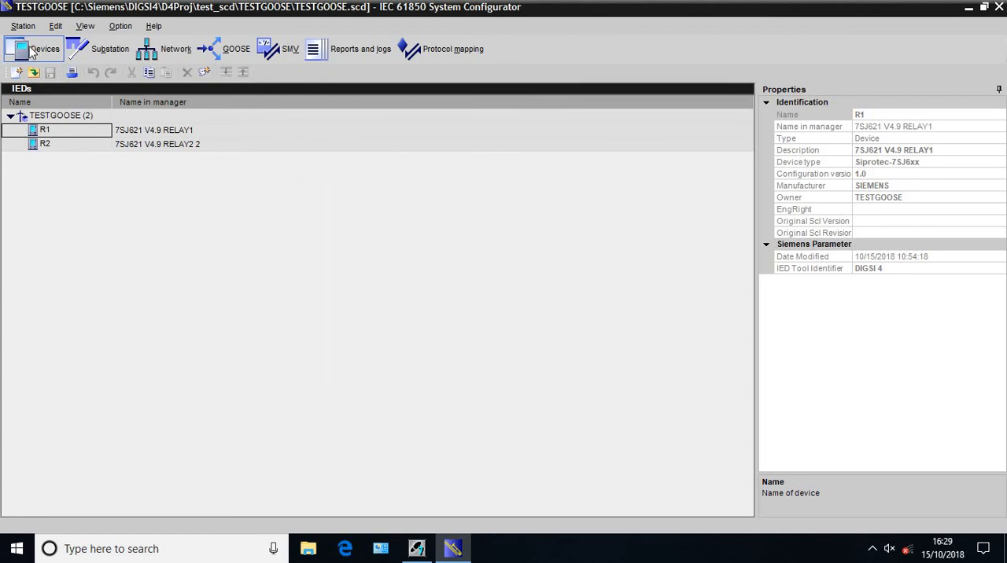
Examine the import options for the TESTGOOSE station, including adding IEC 61850 devices, without importing anything
{"action": "left_click", "coordinate": [22, 26]}
{"action": "mouse_move", "coordinate": [106, 128]}
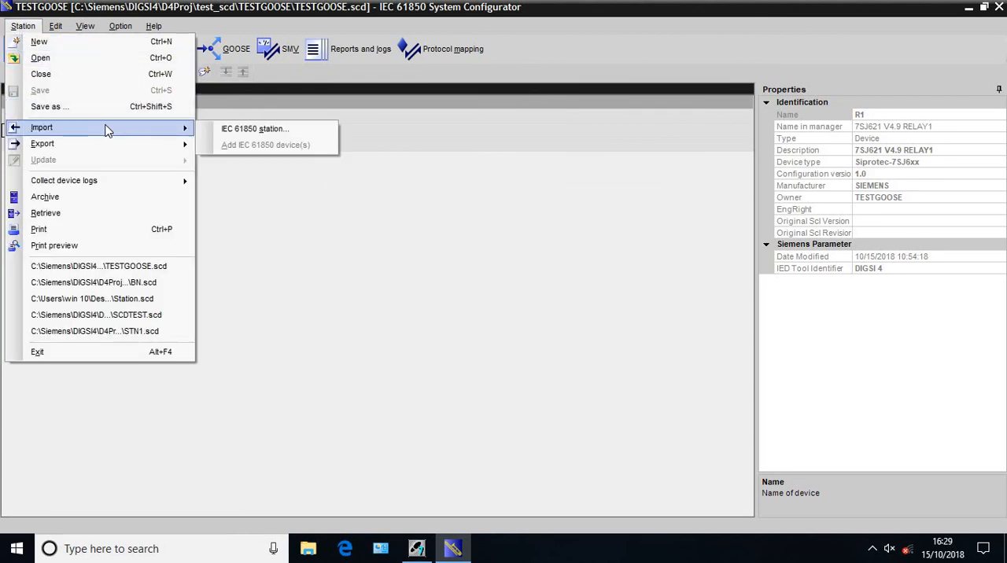
{"action": "left_click", "coordinate": [252, 197]}
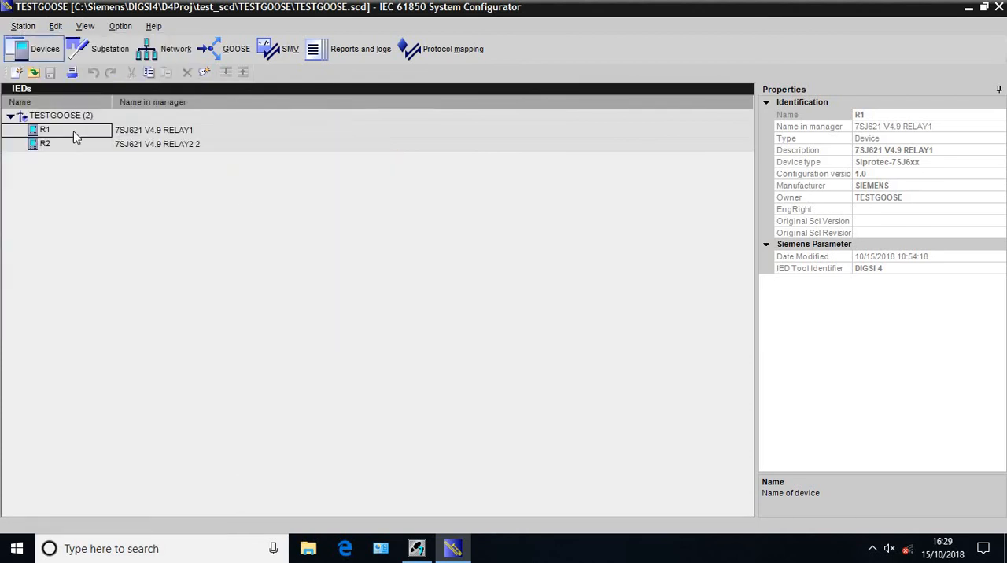
{"action": "left_click", "coordinate": [57, 118]}
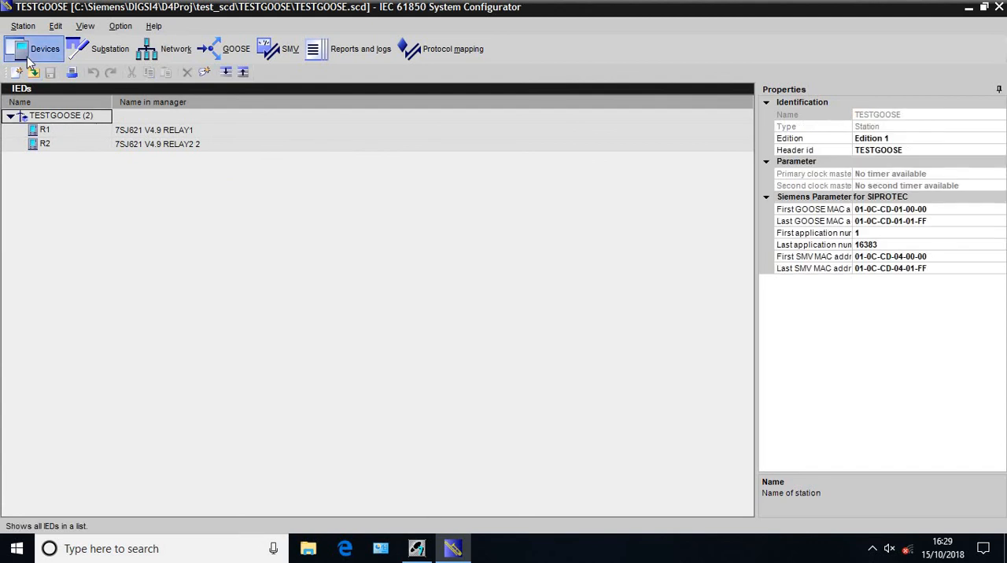
{"action": "left_click", "coordinate": [23, 29]}
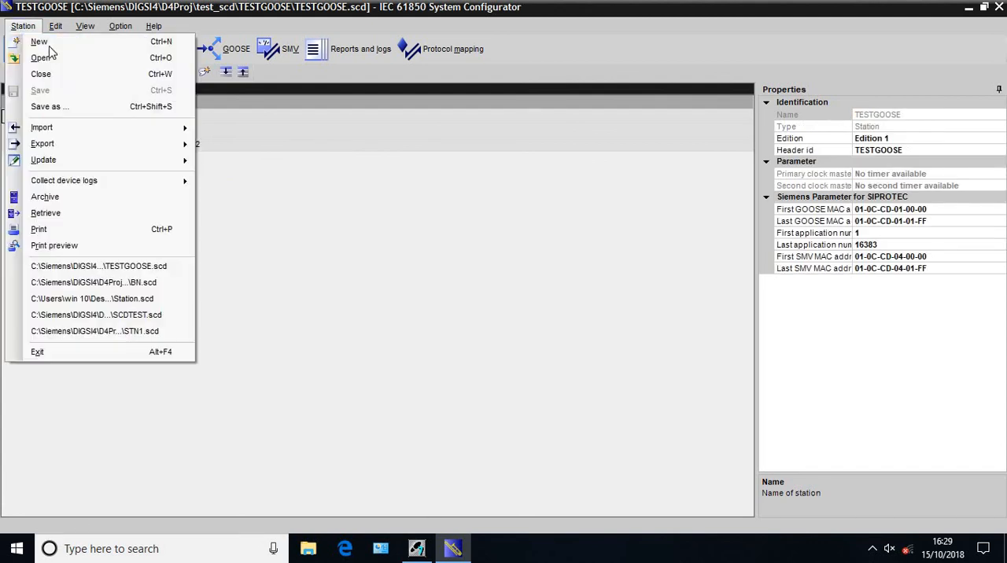
{"action": "mouse_move", "coordinate": [173, 128]}
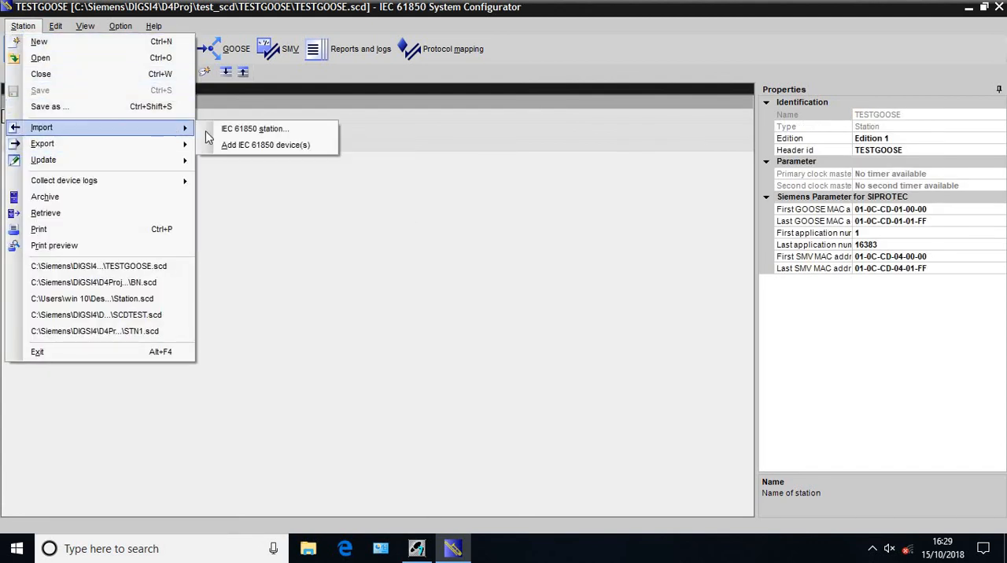
{"action": "left_click", "coordinate": [244, 145]}
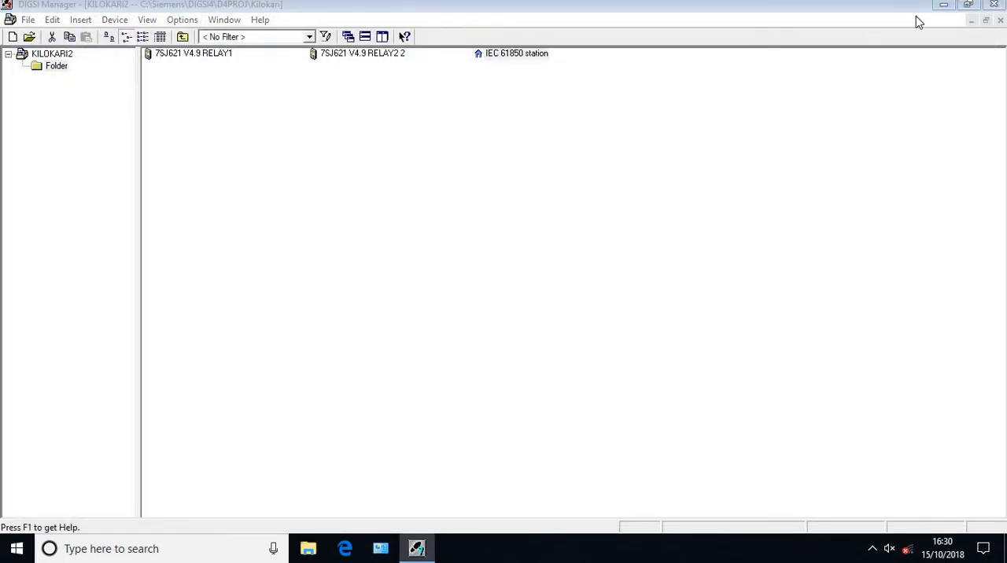
Close DIGSI Manager with the KILOKARI2 project to end the session
{"action": "left_click", "coordinate": [988, 5]}
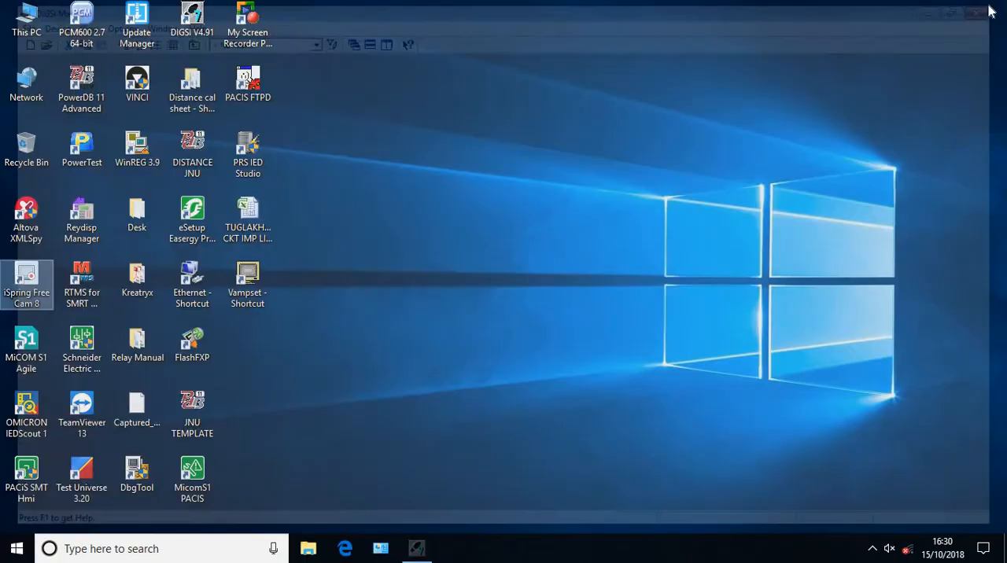